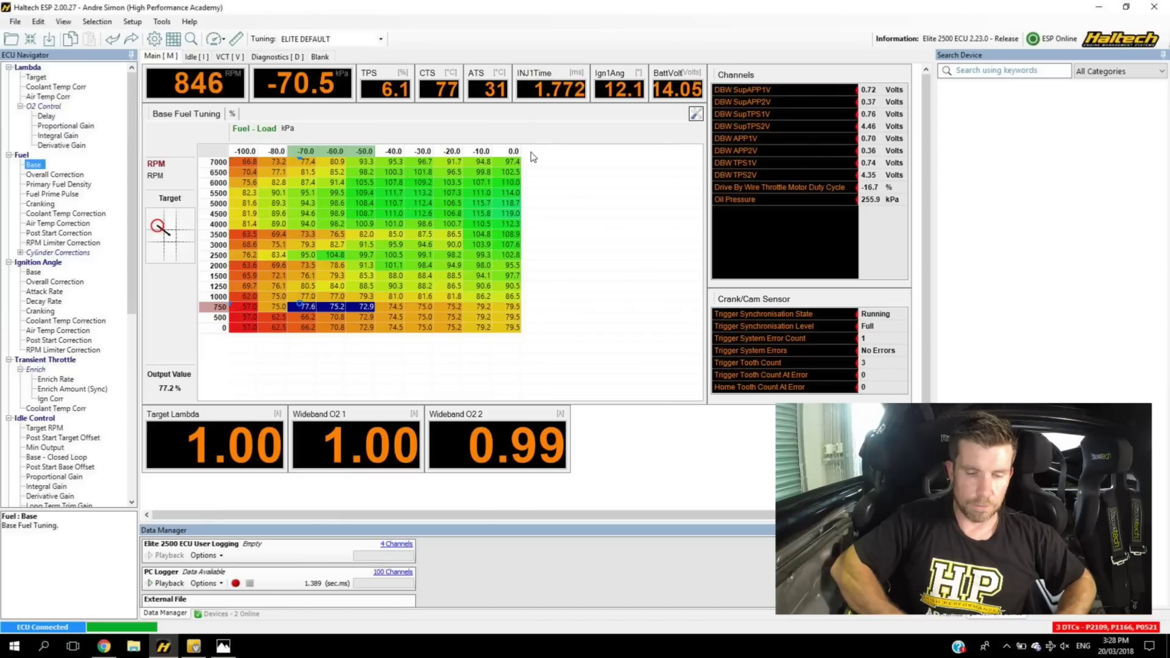
{"action": "mouse_move", "coordinate": [578, 403]}
{"action": "left_mouse_down"}
{"action": "mouse_move", "coordinate": [198, 349]}
{"action": "mouse_move", "coordinate": [139, 368]}
{"action": "mouse_move", "coordinate": [118, 435]}
{"action": "mouse_move", "coordinate": [197, 503]}
{"action": "mouse_move", "coordinate": [446, 524]}
{"action": "mouse_move", "coordinate": [568, 505]}
{"action": "mouse_move", "coordinate": [620, 447]}
{"action": "mouse_move", "coordinate": [574, 405]}
{"action": "left_mouse_up"}
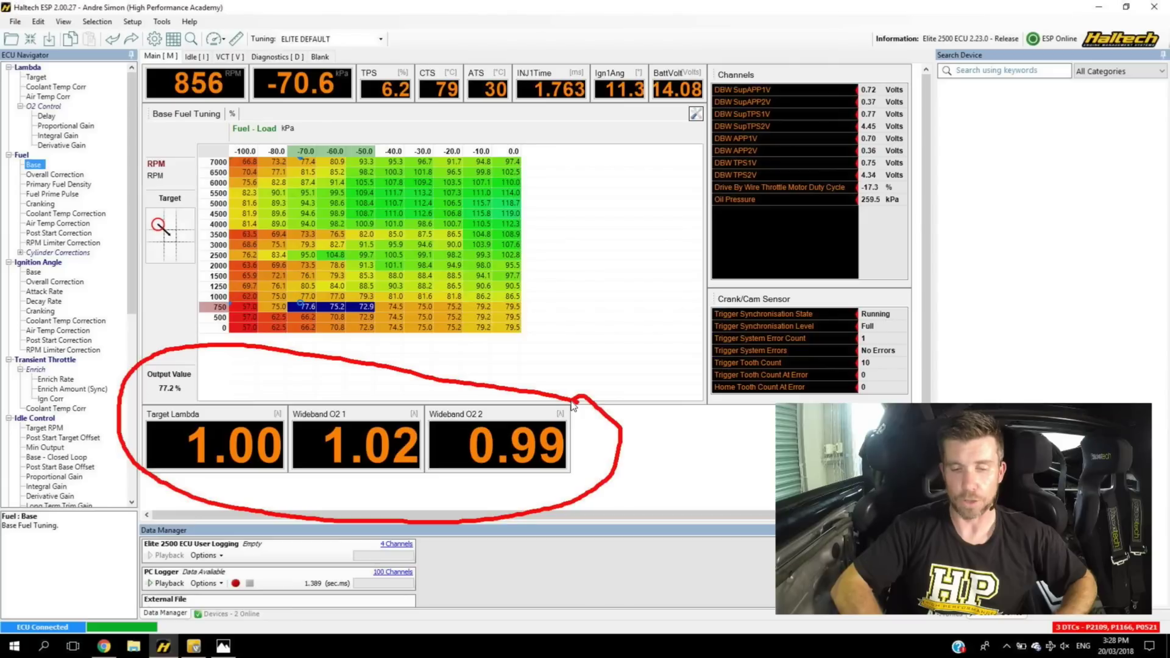
{"action": "key", "text": "Escape"}
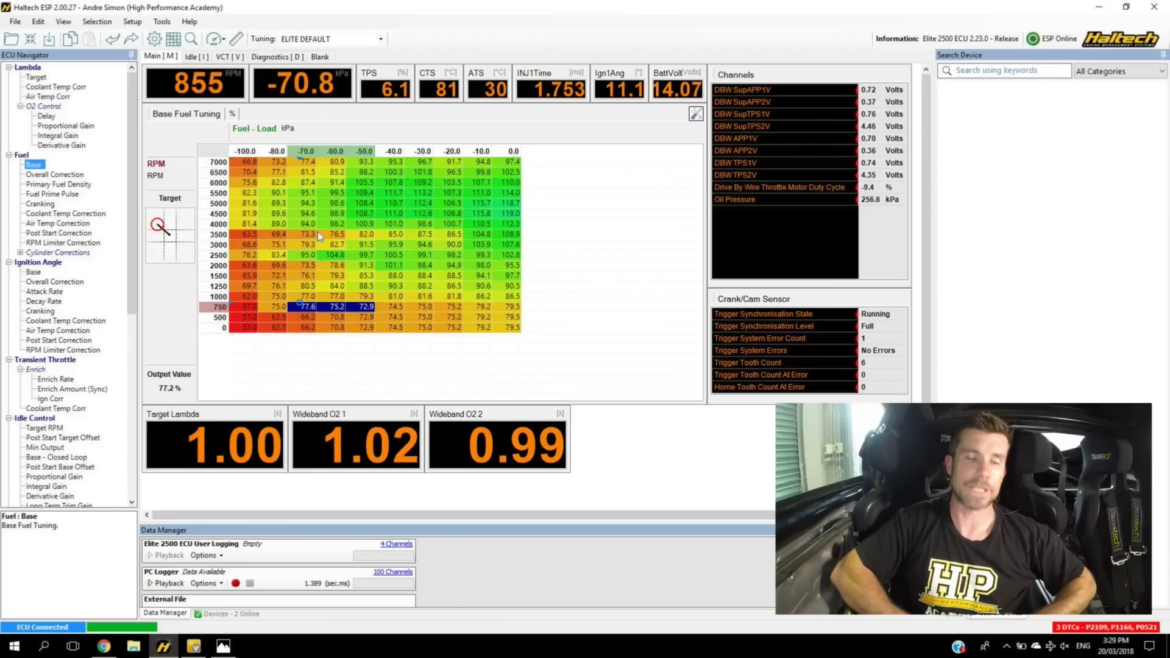
Open the ECU's main setup and view the main engine information and geometry settings
{"action": "left_click", "coordinate": [155, 39]}
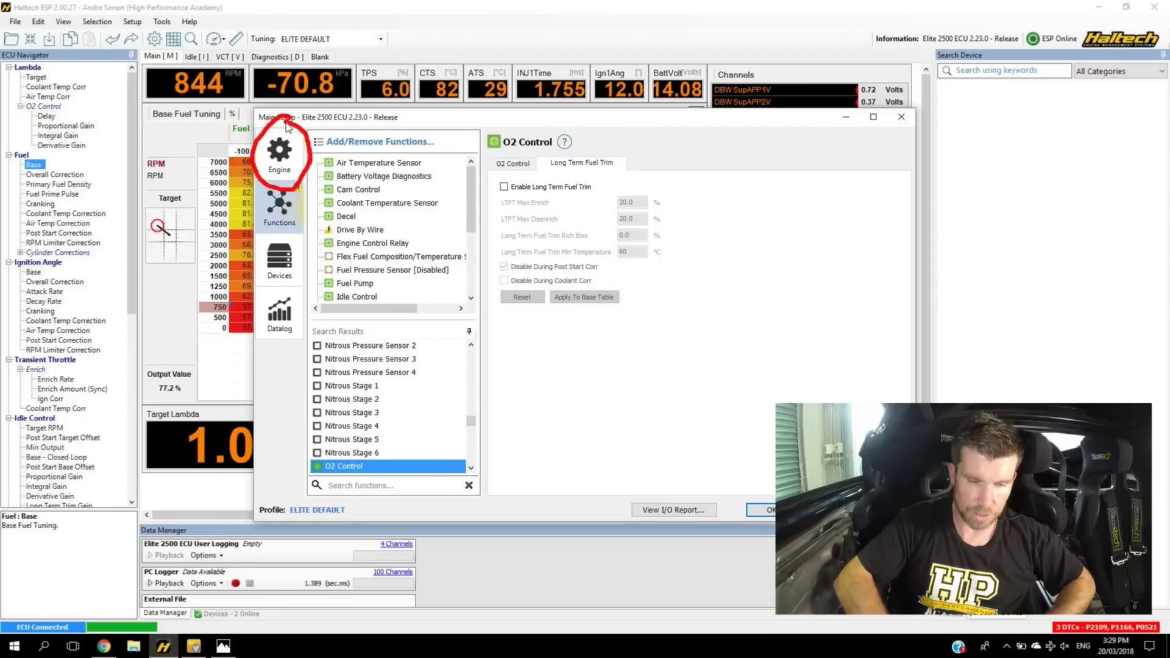
{"action": "left_click", "coordinate": [281, 160]}
{"action": "left_click", "coordinate": [325, 138]}
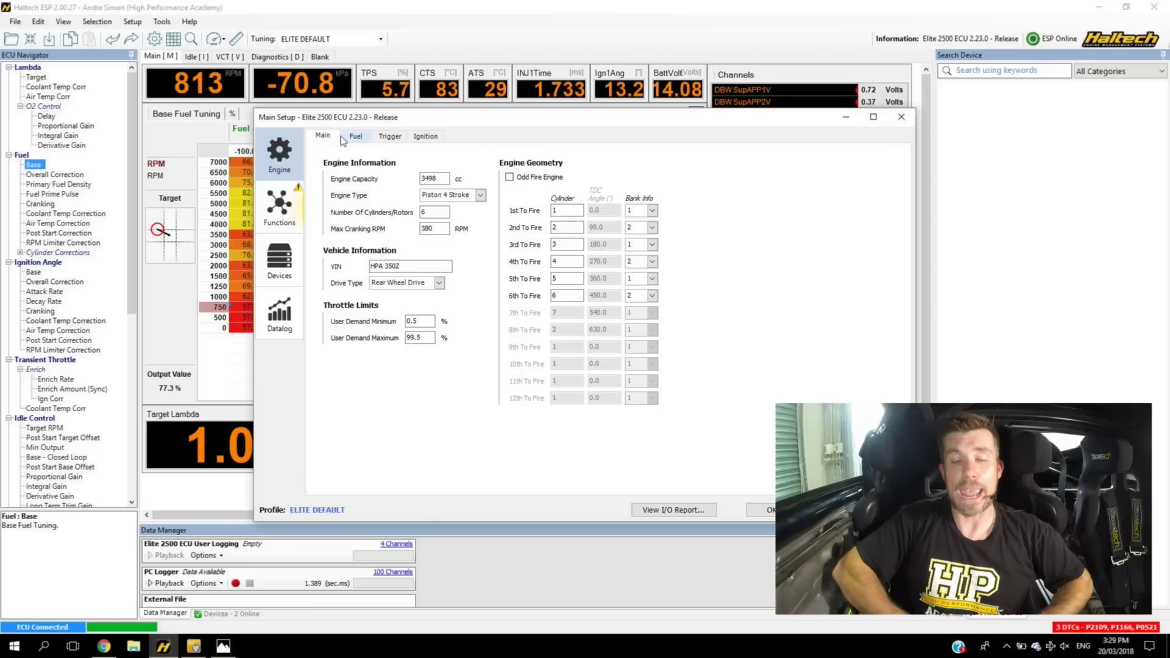
Review the available tuning methods in the engine's fuel setup, keeping Volumetric Efficiency selected
{"action": "left_click", "coordinate": [359, 139]}
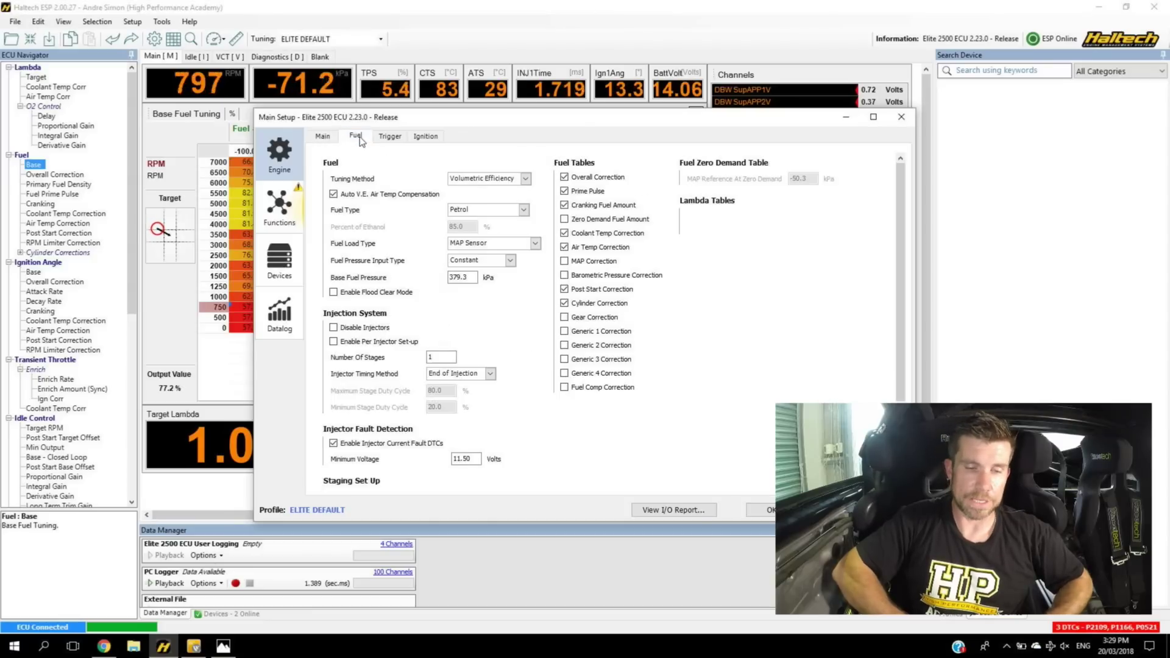
{"action": "mouse_move", "coordinate": [370, 135]}
{"action": "left_mouse_down"}
{"action": "mouse_move", "coordinate": [343, 125]}
{"action": "mouse_move", "coordinate": [330, 140]}
{"action": "mouse_move", "coordinate": [369, 154]}
{"action": "mouse_move", "coordinate": [366, 128]}
{"action": "left_mouse_up"}
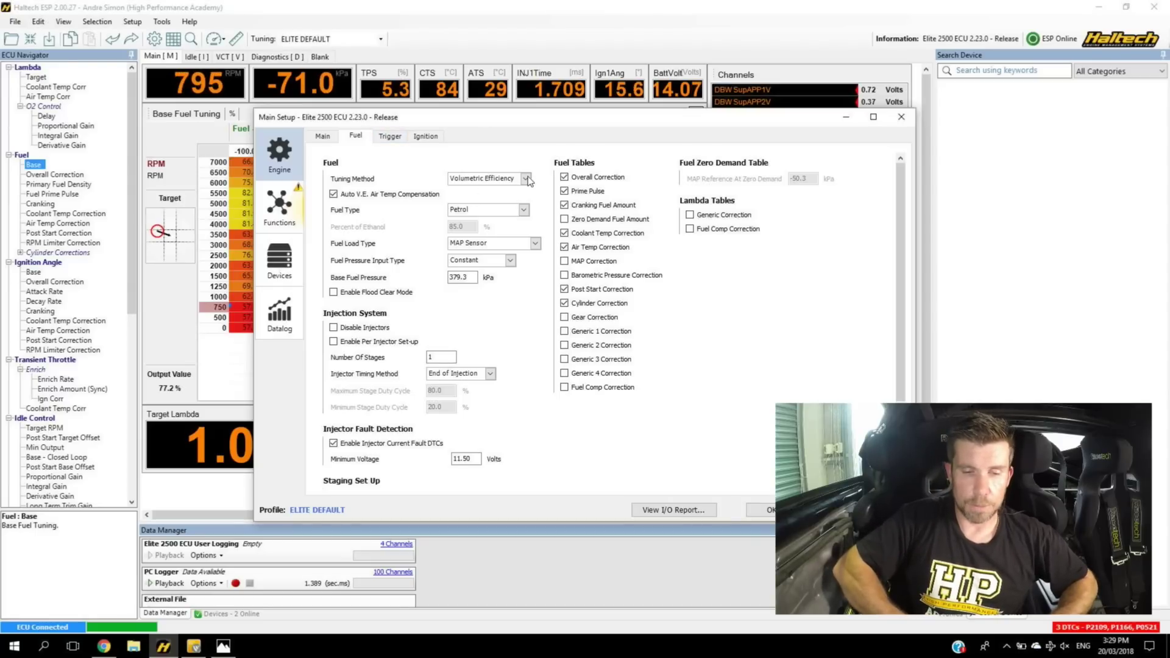
{"action": "mouse_move", "coordinate": [519, 166]}
{"action": "left_mouse_down"}
{"action": "mouse_move", "coordinate": [541, 165]}
{"action": "mouse_move", "coordinate": [327, 172]}
{"action": "mouse_move", "coordinate": [316, 189]}
{"action": "mouse_move", "coordinate": [503, 194]}
{"action": "left_mouse_up"}
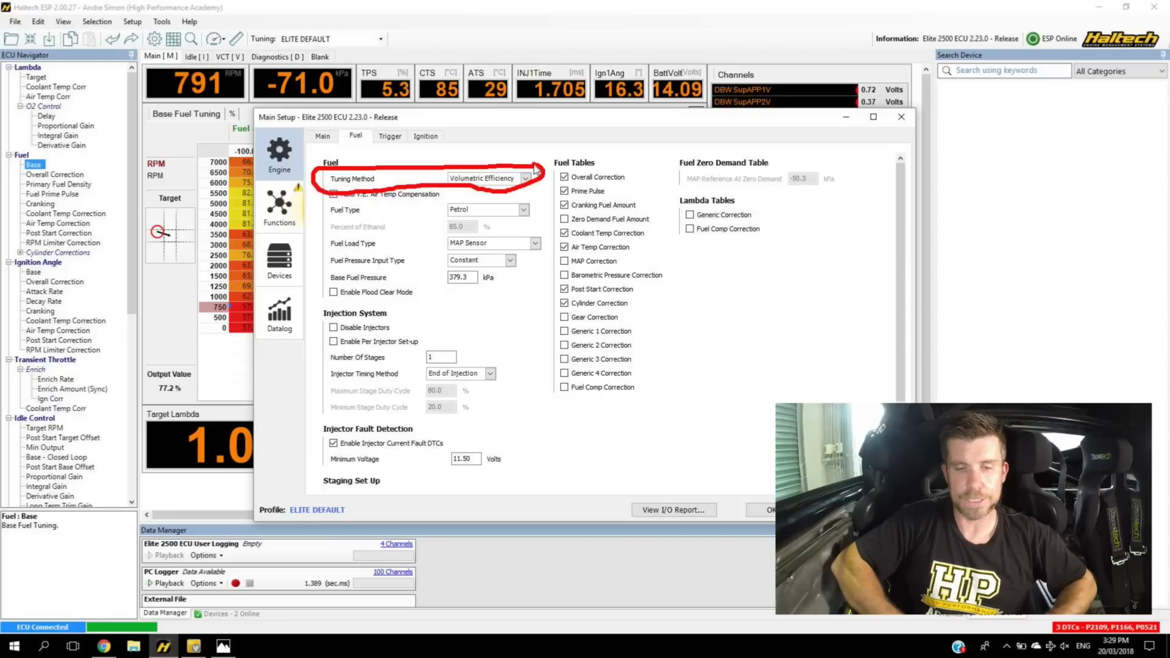
{"action": "key", "text": "Escape"}
{"action": "left_click", "coordinate": [527, 179]}
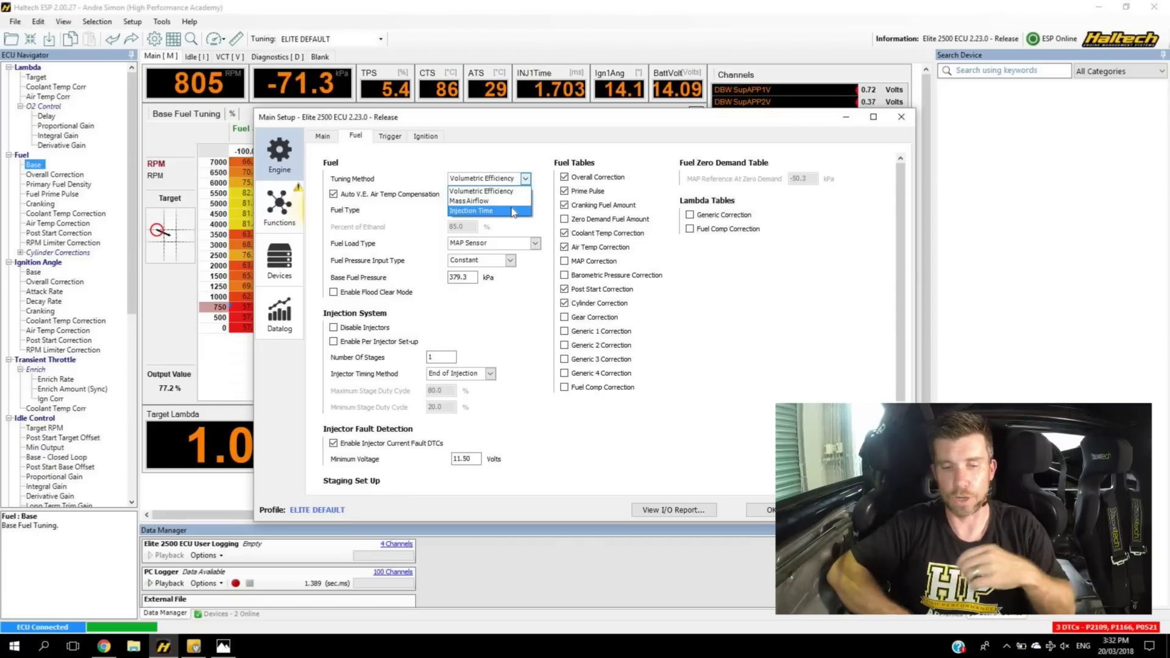
{"action": "left_click", "coordinate": [512, 193]}
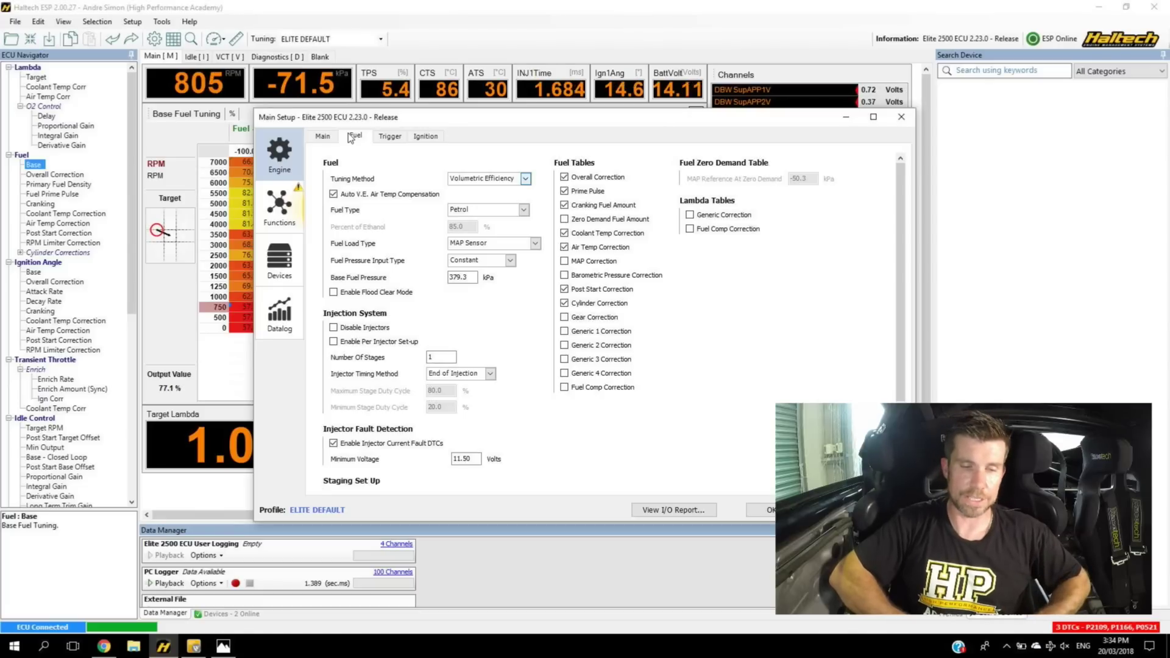
Return to the main engine information and check the engine capacity setting
{"action": "left_click", "coordinate": [332, 141]}
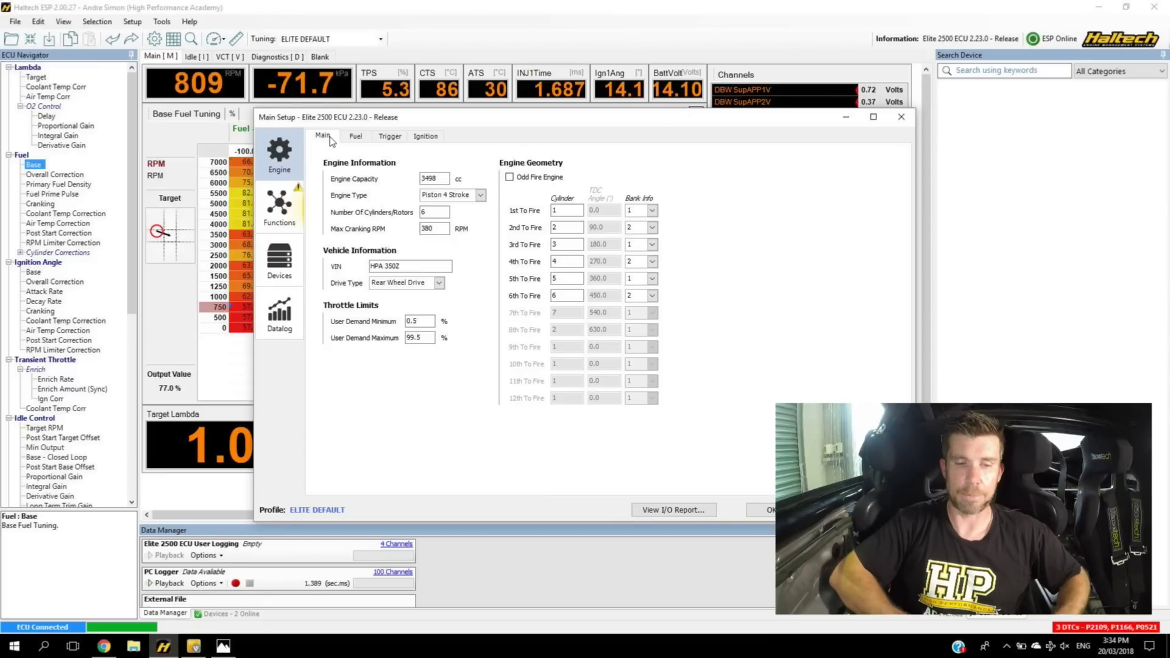
{"action": "mouse_move", "coordinate": [488, 169]}
{"action": "left_mouse_down"}
{"action": "mouse_move", "coordinate": [423, 157]}
{"action": "mouse_move", "coordinate": [404, 178]}
{"action": "mouse_move", "coordinate": [411, 227]}
{"action": "mouse_move", "coordinate": [466, 232]}
{"action": "mouse_move", "coordinate": [488, 170]}
{"action": "left_mouse_up"}
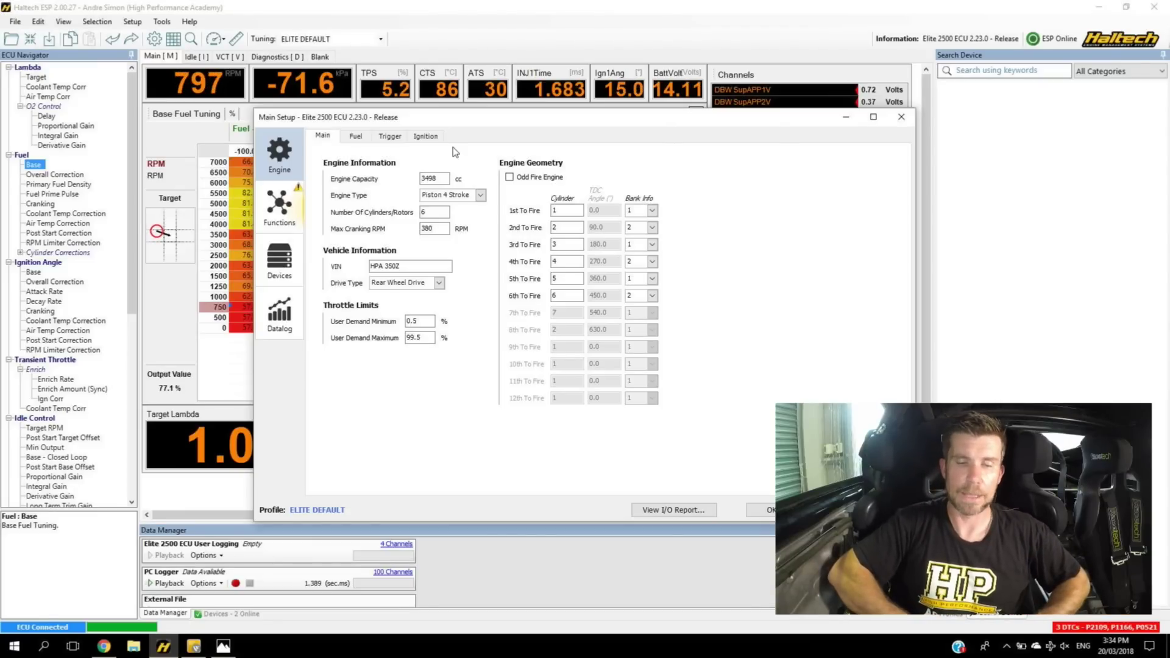
Go back to the fuel setup and review the available fuel types, leaving Petrol selected
{"action": "left_click", "coordinate": [362, 138]}
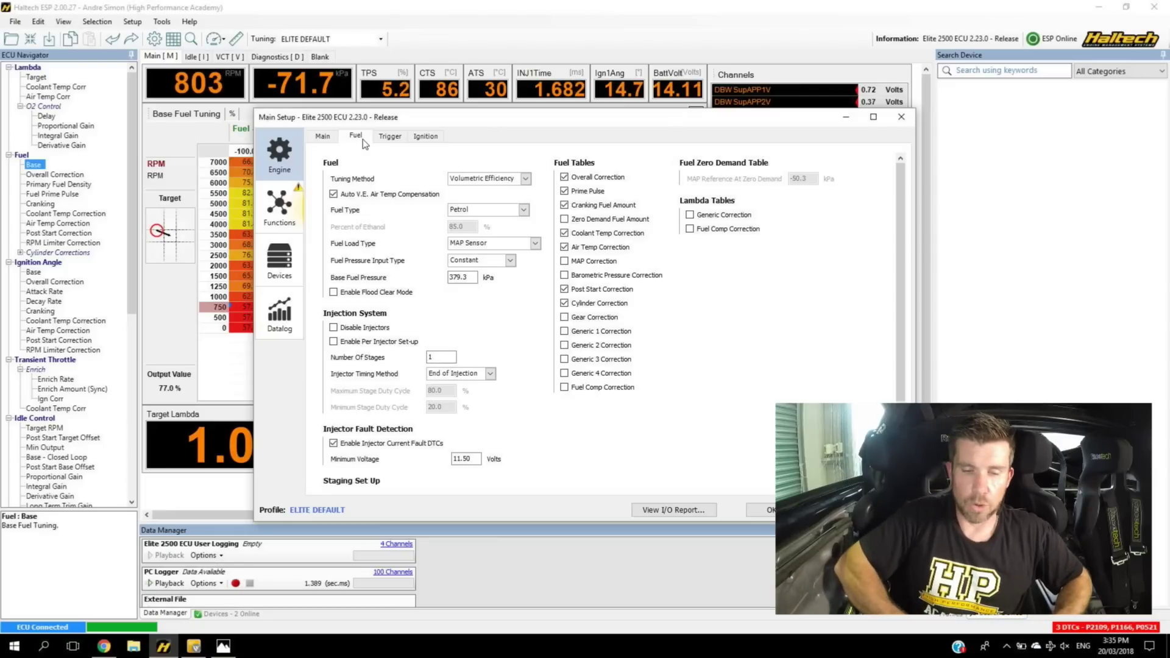
{"action": "mouse_move", "coordinate": [539, 199]}
{"action": "left_mouse_down"}
{"action": "mouse_move", "coordinate": [471, 195]}
{"action": "mouse_move", "coordinate": [427, 211]}
{"action": "mouse_move", "coordinate": [469, 230]}
{"action": "mouse_move", "coordinate": [523, 229]}
{"action": "mouse_move", "coordinate": [546, 219]}
{"action": "mouse_move", "coordinate": [535, 195]}
{"action": "left_mouse_up"}
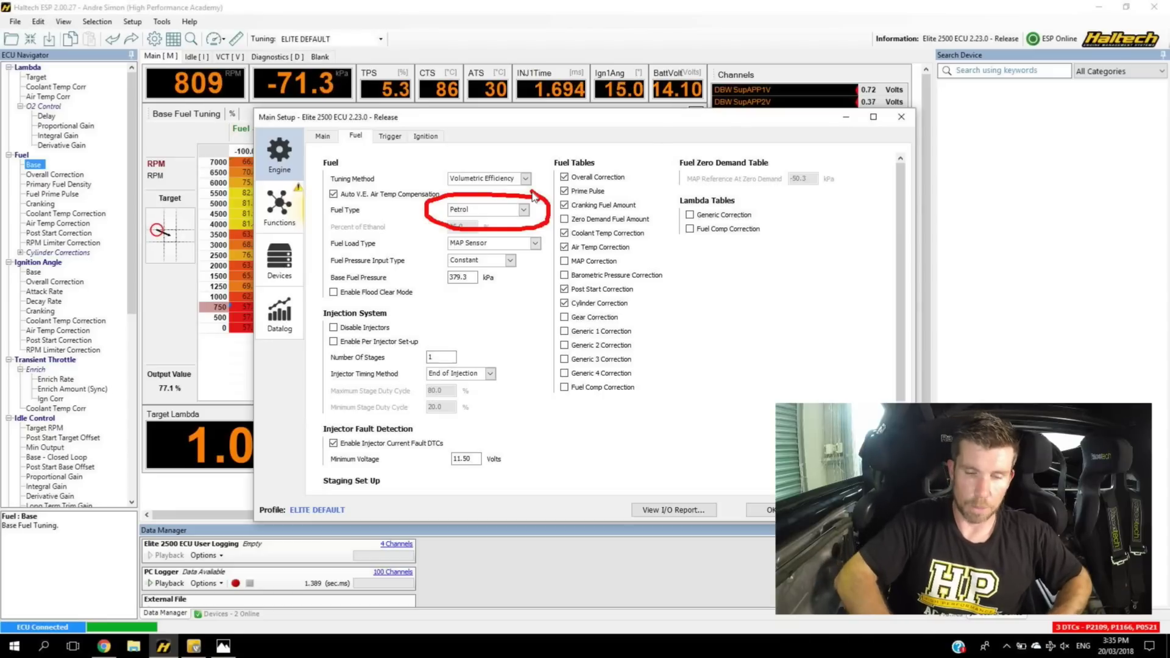
{"action": "key", "text": "Escape"}
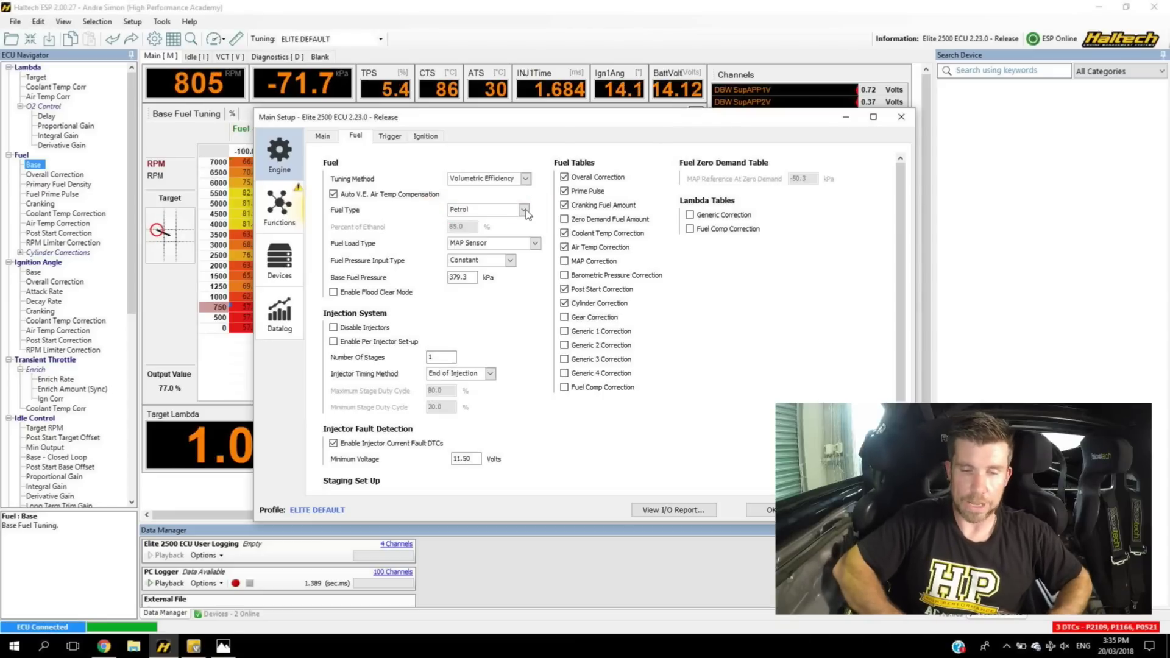
{"action": "left_click", "coordinate": [524, 209]}
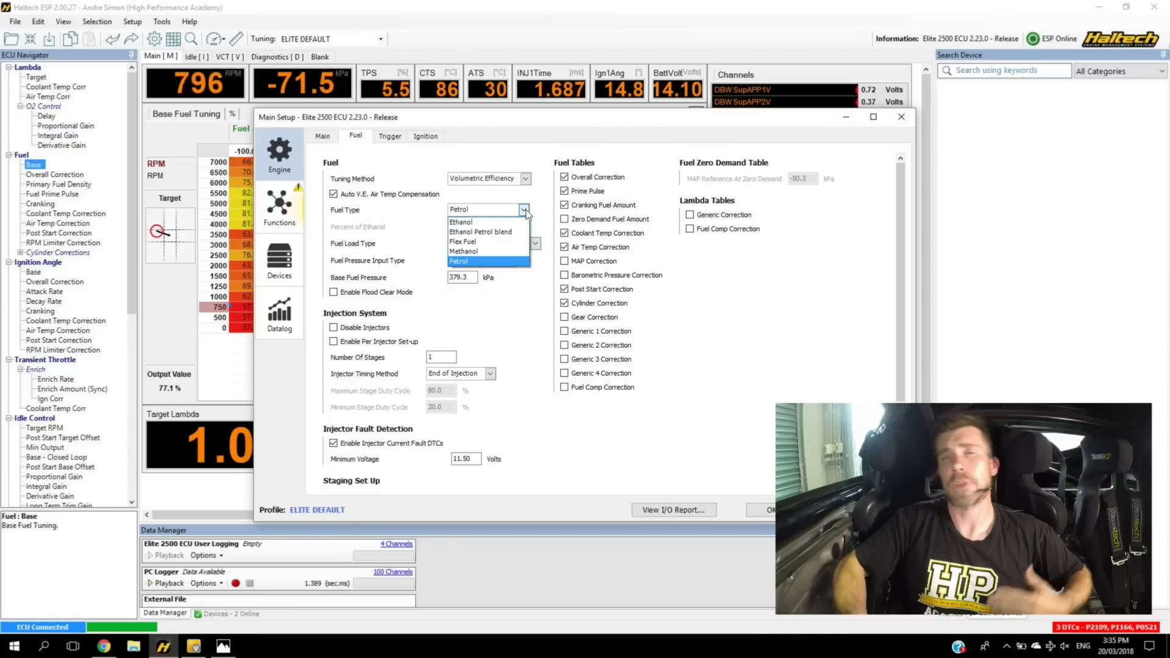
{"action": "left_click", "coordinate": [526, 210]}
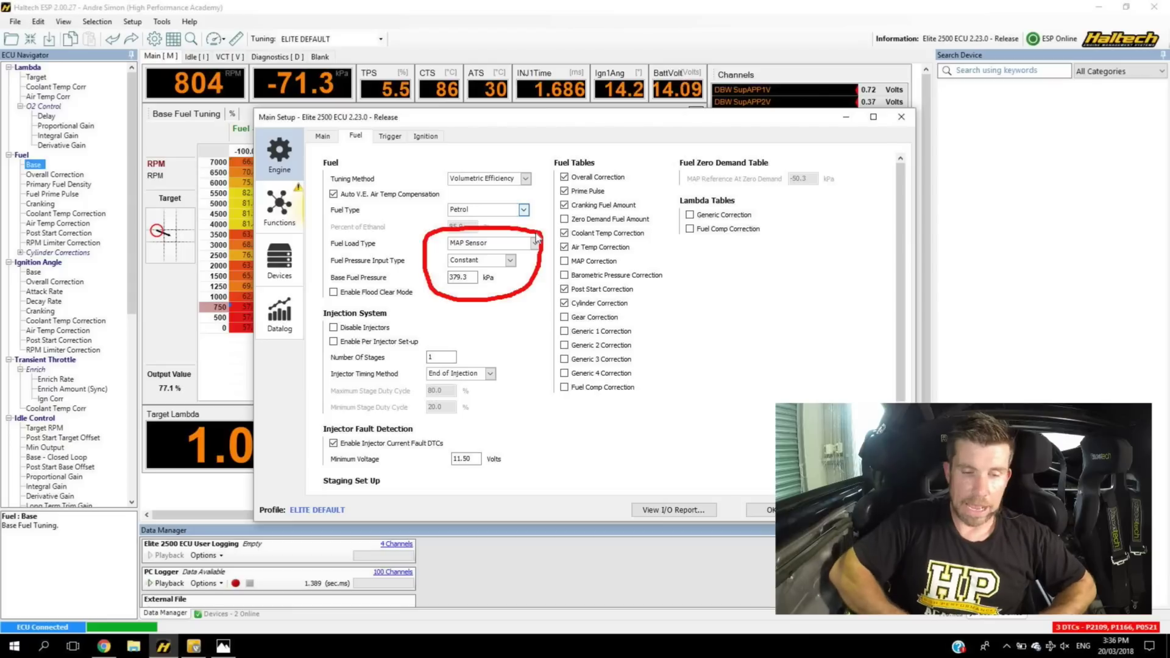
Review the fuel pressure input type options, keeping Constant, and check the base fuel pressure
{"action": "left_click", "coordinate": [510, 261]}
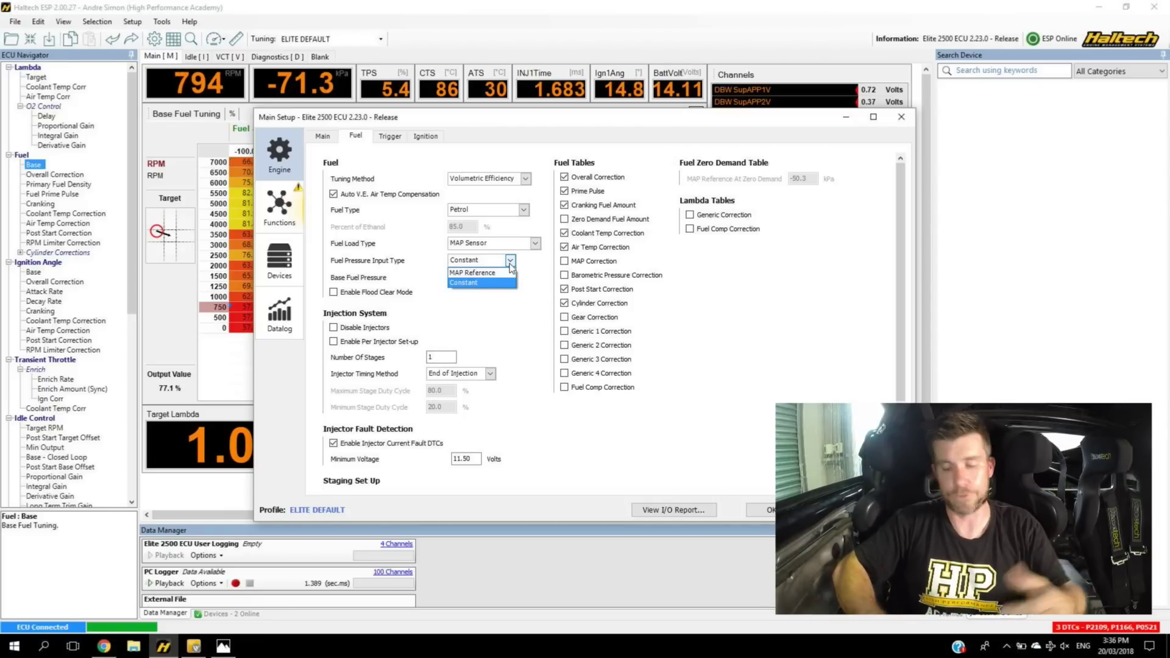
{"action": "left_click", "coordinate": [497, 282]}
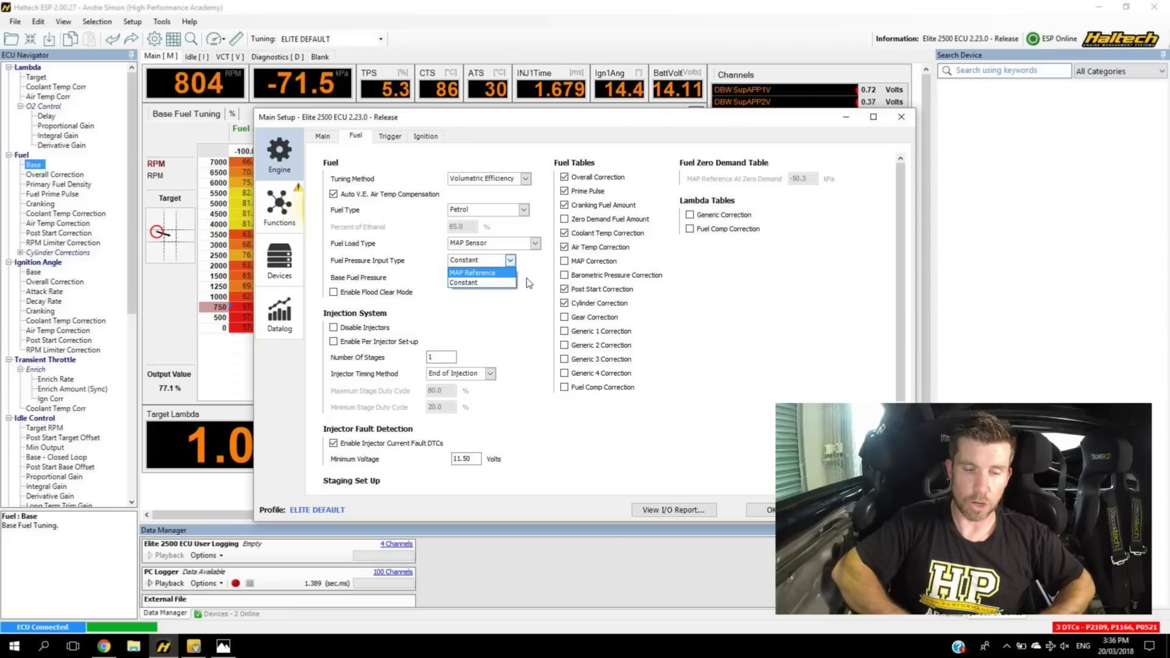
{"action": "mouse_move", "coordinate": [501, 266]}
{"action": "left_mouse_down"}
{"action": "mouse_move", "coordinate": [454, 264]}
{"action": "mouse_move", "coordinate": [436, 283]}
{"action": "mouse_move", "coordinate": [496, 296]}
{"action": "mouse_move", "coordinate": [495, 262]}
{"action": "left_mouse_up"}
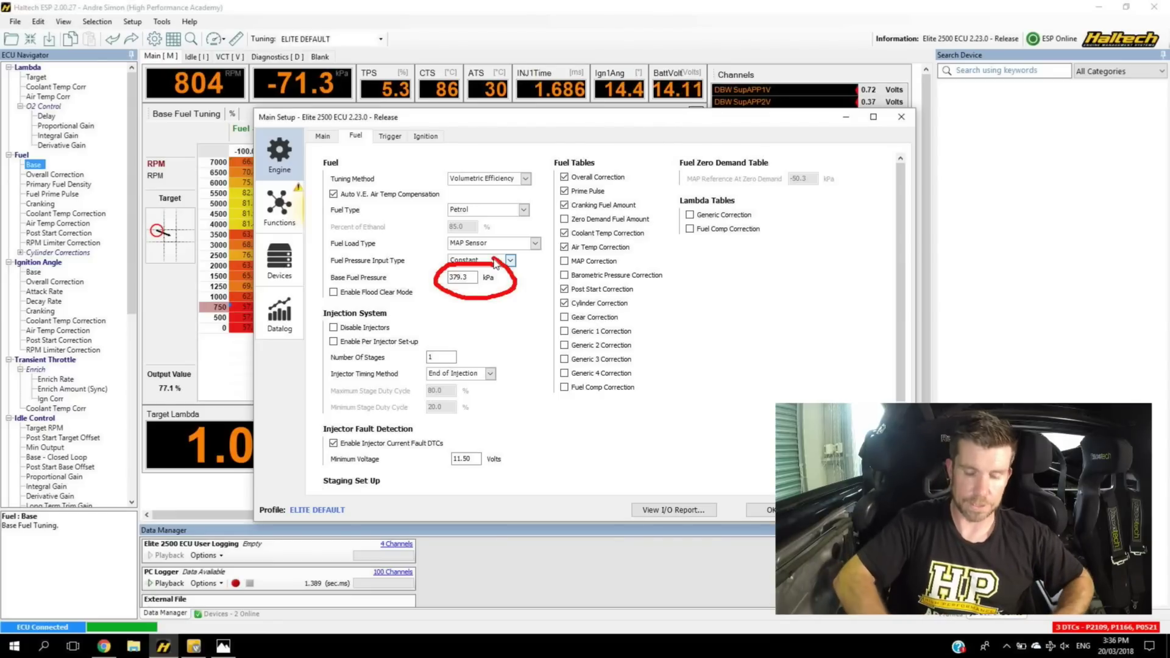
{"action": "key", "text": "Escape"}
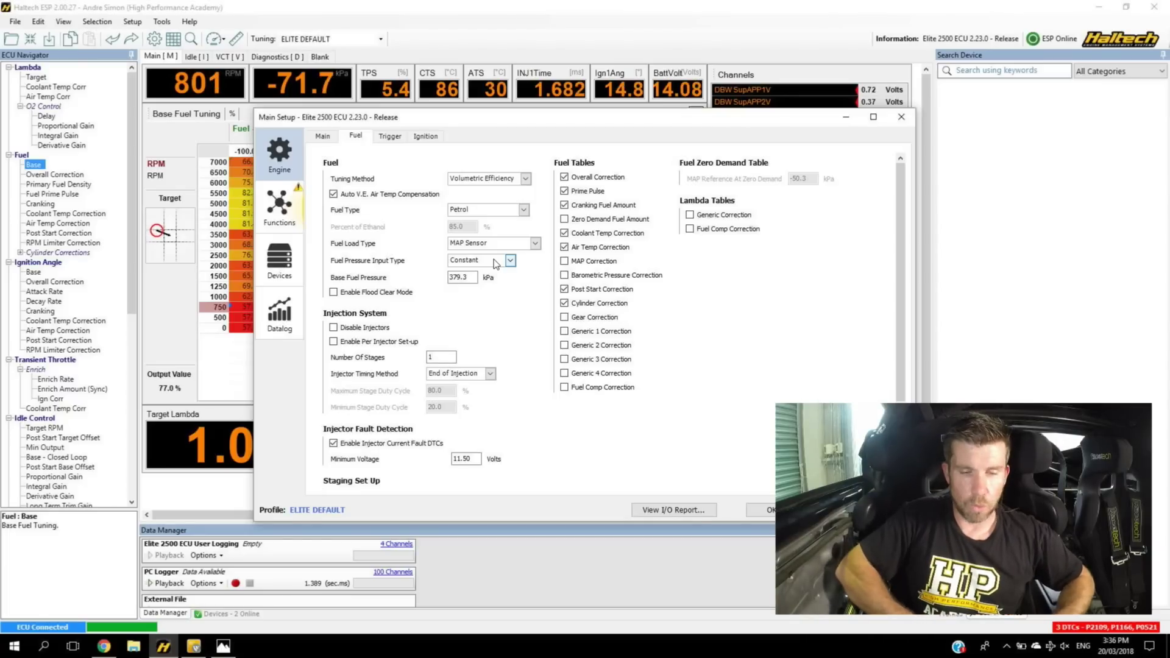
Check the Auto V.E. Air Temp Compensation option and confirm the main setup to close it
{"action": "mouse_move", "coordinate": [453, 191]}
{"action": "left_mouse_down"}
{"action": "mouse_move", "coordinate": [318, 194]}
{"action": "mouse_move", "coordinate": [323, 208]}
{"action": "mouse_move", "coordinate": [426, 213]}
{"action": "mouse_move", "coordinate": [454, 198]}
{"action": "mouse_move", "coordinate": [444, 180]}
{"action": "left_mouse_up"}
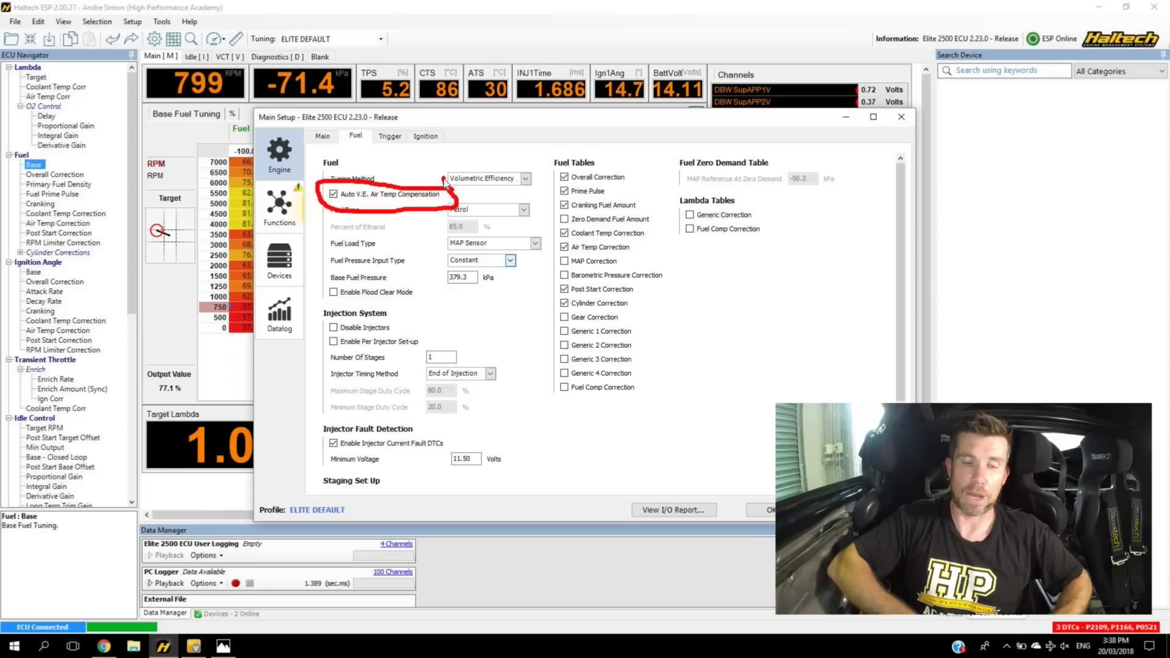
{"action": "key", "text": "Escape"}
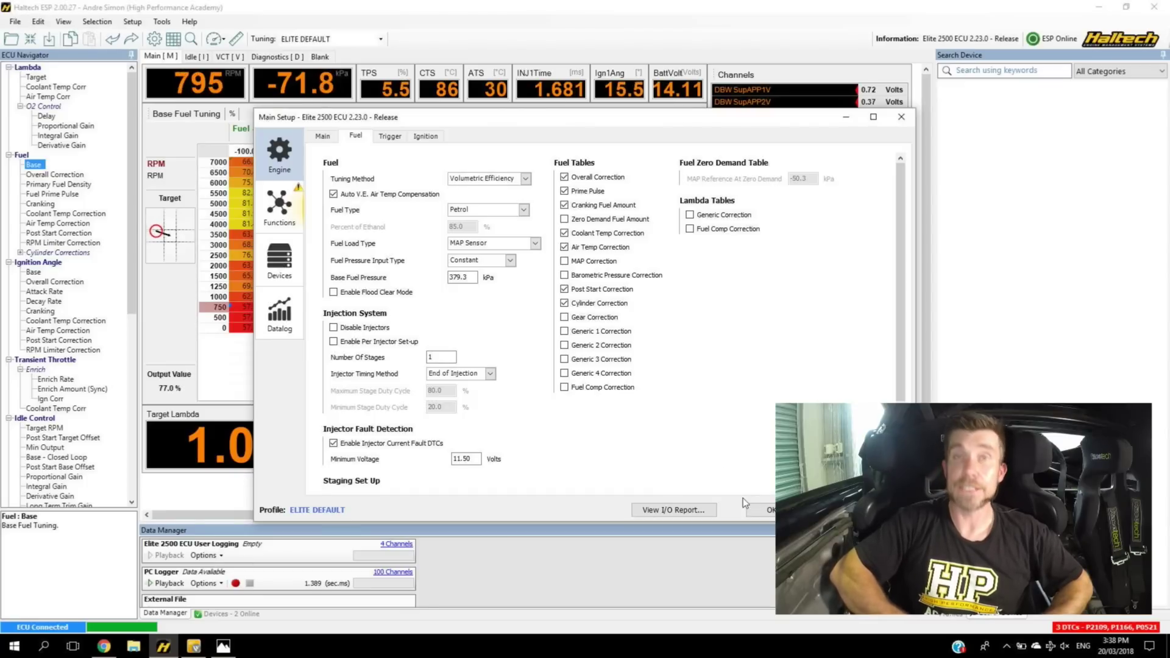
{"action": "left_click", "coordinate": [761, 509]}
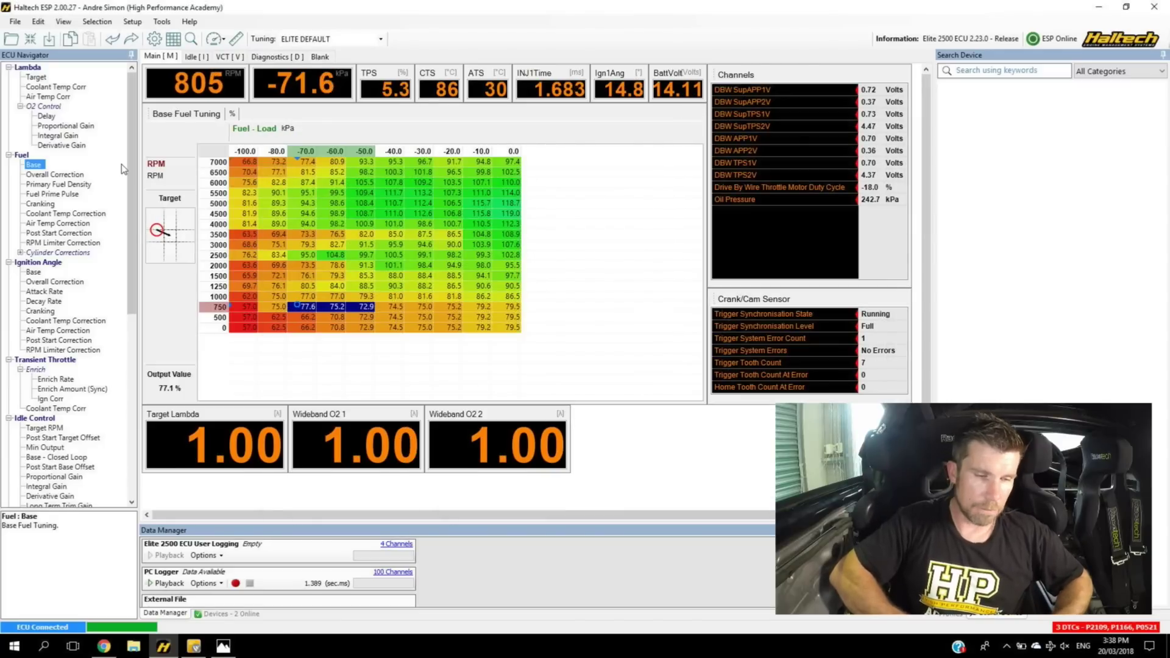
Open the fuel Air Temp Correction table and examine its correction values across air temperature and throttle position
{"action": "mouse_move", "coordinate": [100, 147]}
{"action": "left_mouse_down"}
{"action": "mouse_move", "coordinate": [5, 156]}
{"action": "mouse_move", "coordinate": [3, 234]}
{"action": "mouse_move", "coordinate": [15, 264]}
{"action": "mouse_move", "coordinate": [68, 268]}
{"action": "mouse_move", "coordinate": [128, 243]}
{"action": "mouse_move", "coordinate": [132, 159]}
{"action": "mouse_move", "coordinate": [102, 146]}
{"action": "left_mouse_up"}
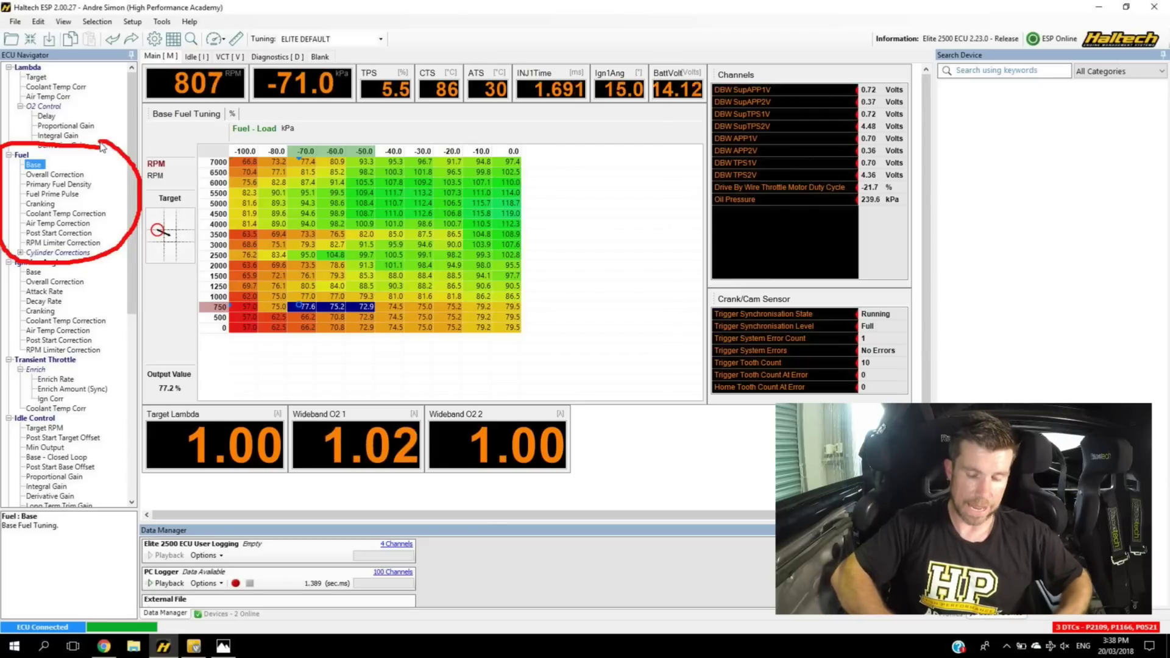
{"action": "key", "text": "Escape"}
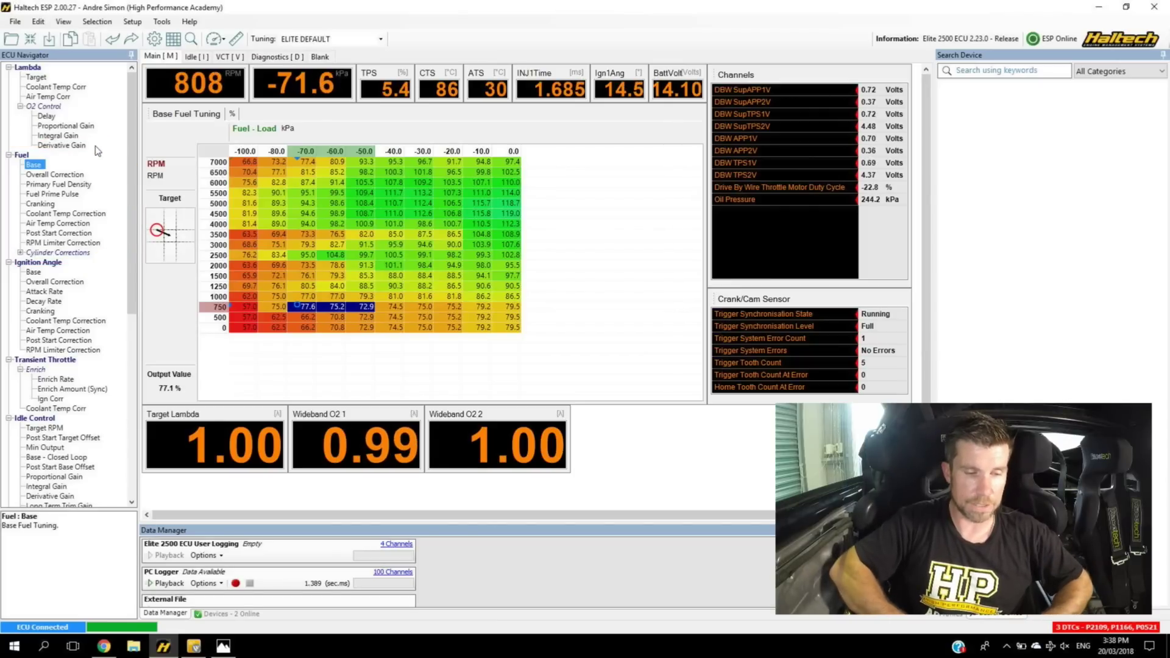
{"action": "left_click", "coordinate": [53, 225]}
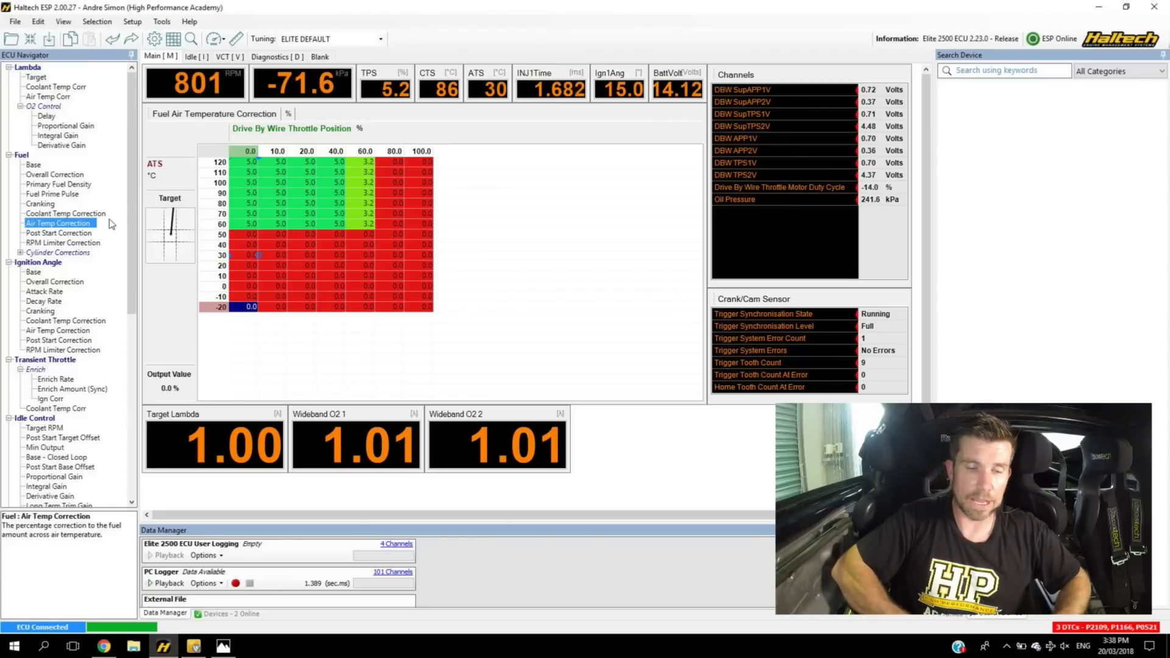
{"action": "mouse_move", "coordinate": [420, 144]}
{"action": "left_mouse_down"}
{"action": "mouse_move", "coordinate": [361, 126]}
{"action": "mouse_move", "coordinate": [222, 114]}
{"action": "mouse_move", "coordinate": [177, 226]}
{"action": "mouse_move", "coordinate": [334, 348]}
{"action": "mouse_move", "coordinate": [442, 322]}
{"action": "mouse_move", "coordinate": [438, 149]}
{"action": "mouse_move", "coordinate": [420, 124]}
{"action": "mouse_move", "coordinate": [402, 141]}
{"action": "left_mouse_up"}
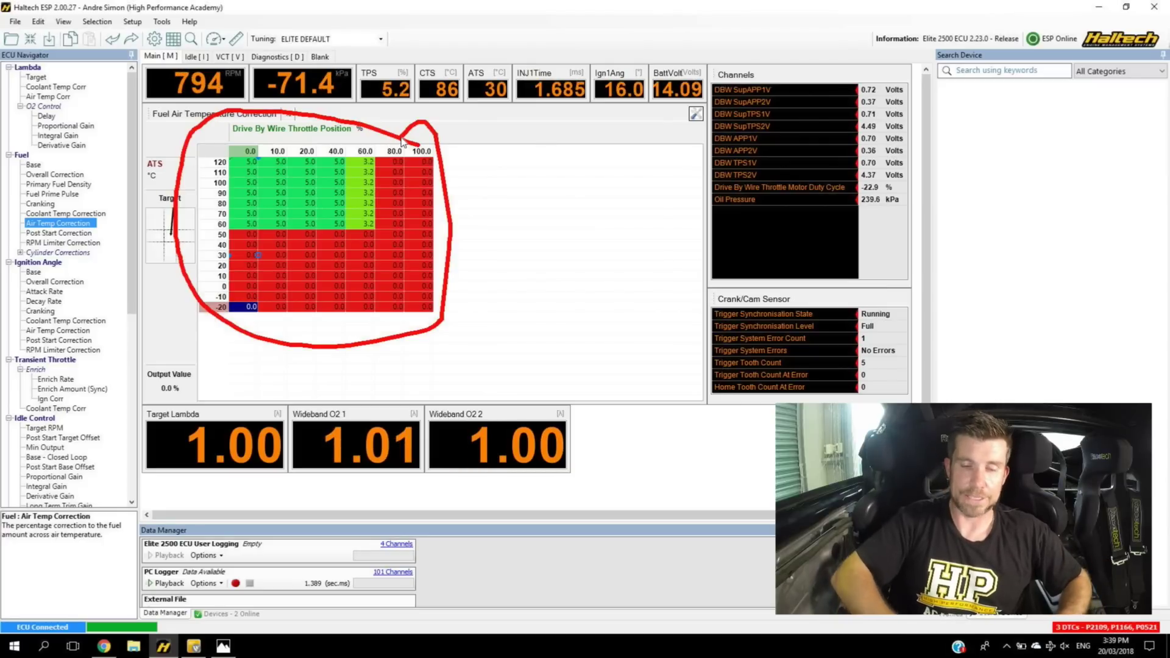
{"action": "key", "text": "Escape"}
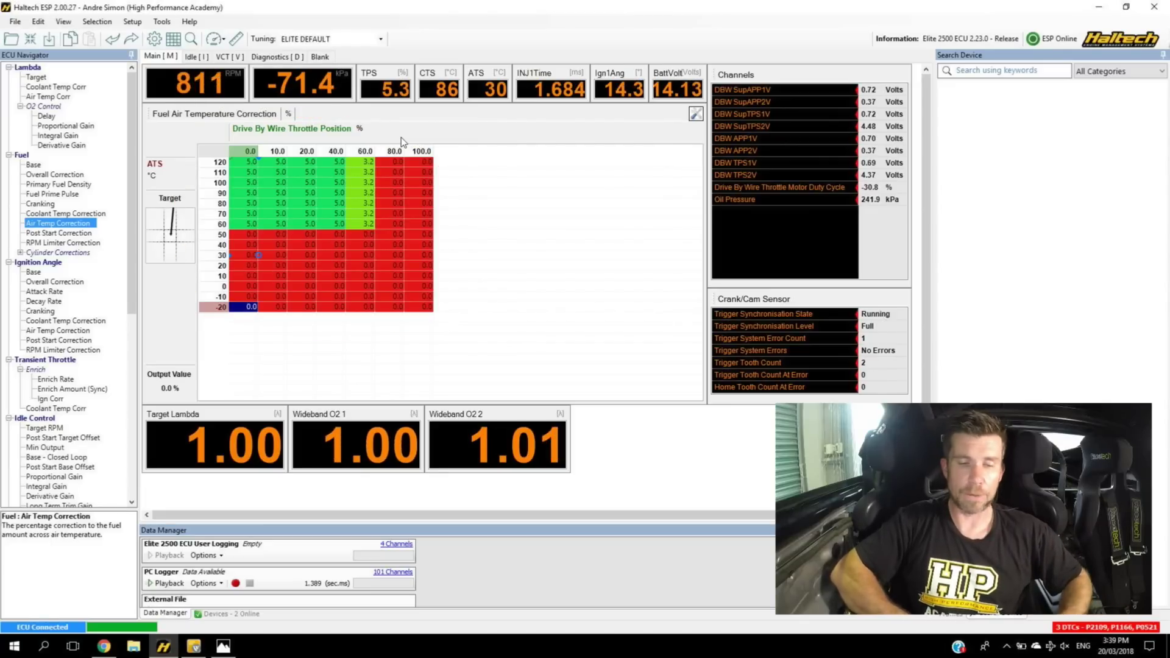
{"action": "mouse_move", "coordinate": [465, 184]}
{"action": "left_mouse_down"}
{"action": "mouse_move", "coordinate": [254, 155]}
{"action": "mouse_move", "coordinate": [265, 353]}
{"action": "mouse_move", "coordinate": [457, 227]}
{"action": "left_mouse_up"}
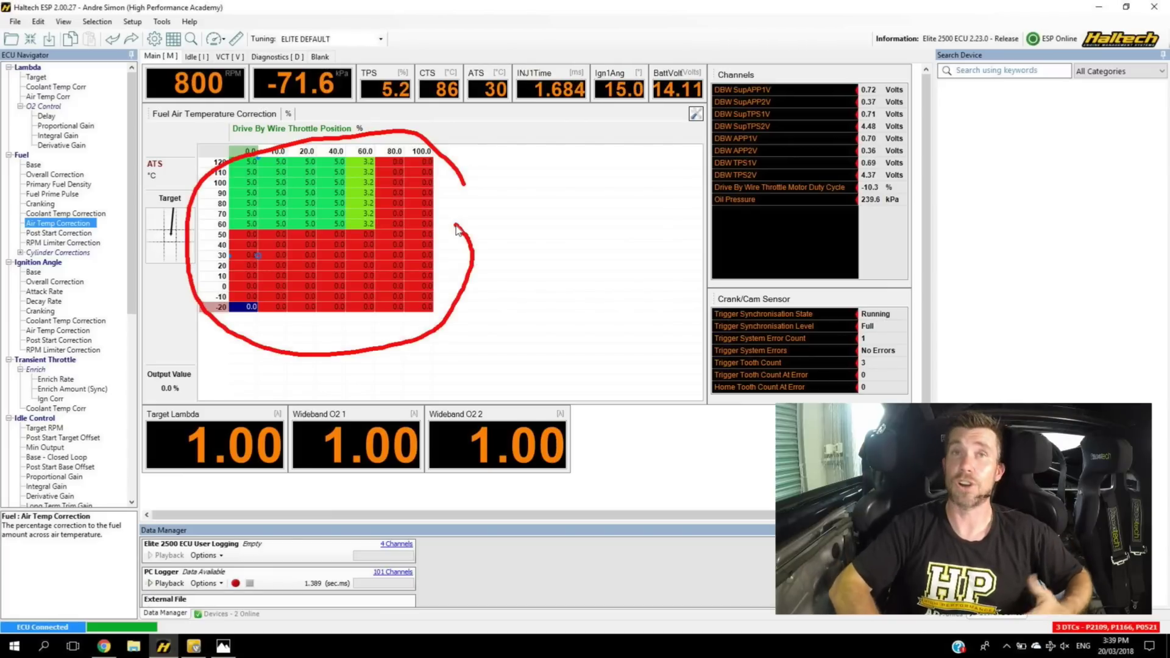
{"action": "key", "text": "Escape"}
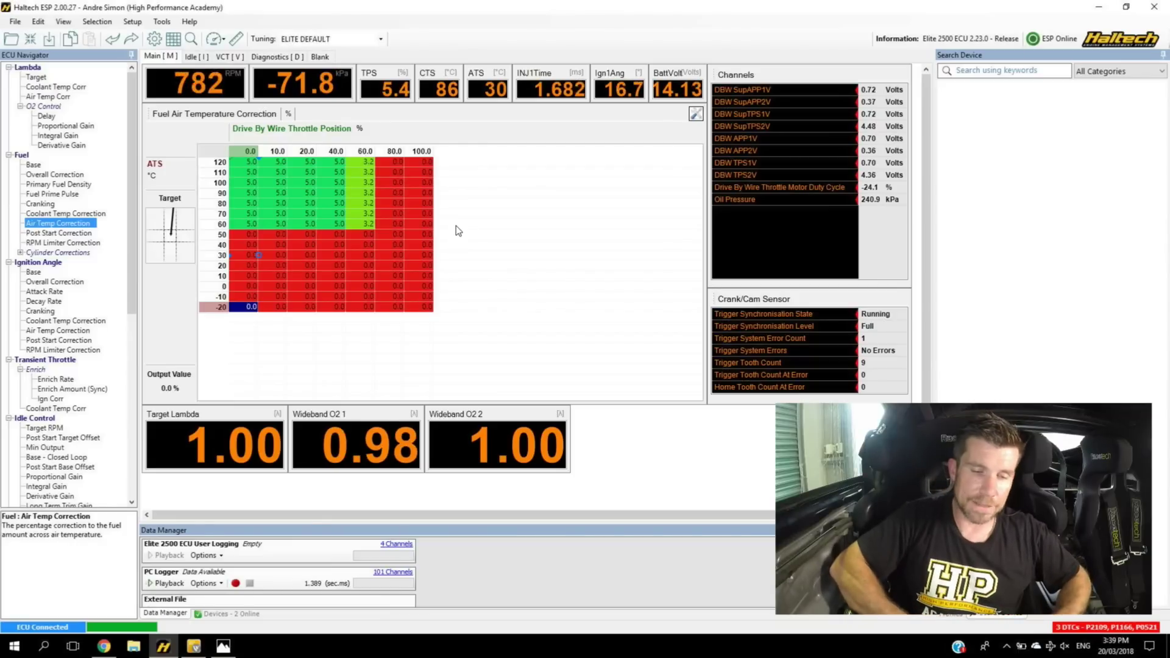
{"action": "mouse_move", "coordinate": [379, 149]}
{"action": "left_mouse_down"}
{"action": "mouse_move", "coordinate": [255, 143]}
{"action": "mouse_move", "coordinate": [207, 191]}
{"action": "mouse_move", "coordinate": [289, 264]}
{"action": "left_mouse_up"}
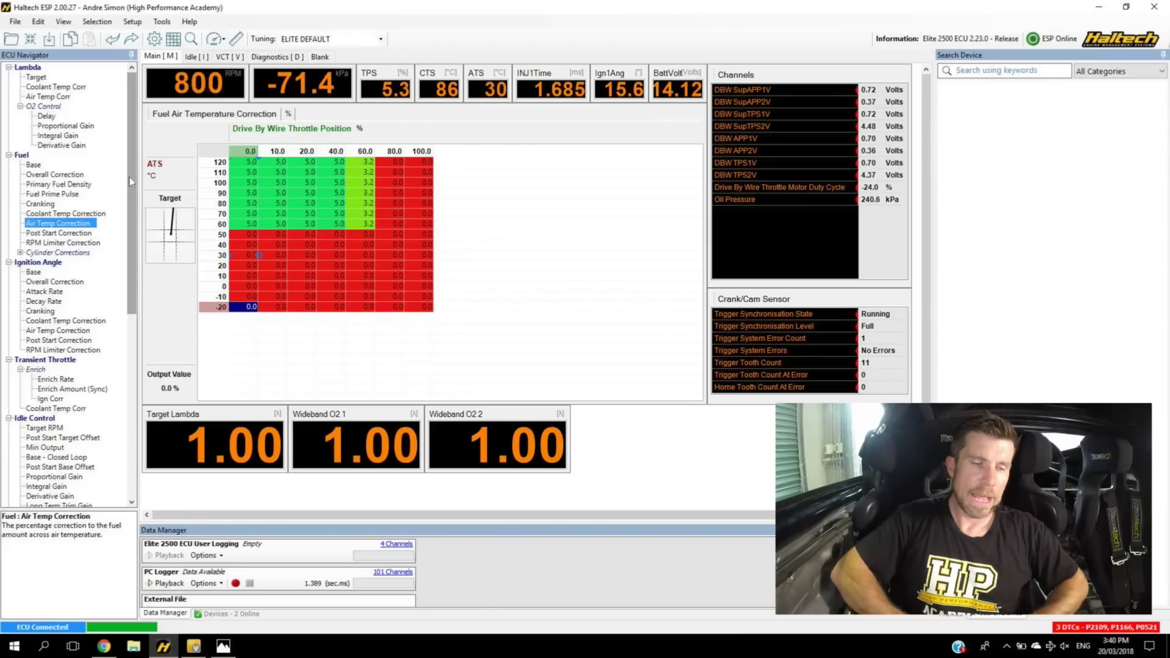
Open the Flow table for injection system Stage 1
{"action": "left_click_drag", "start_coordinate": [130, 177], "coordinate": [142, 396]}
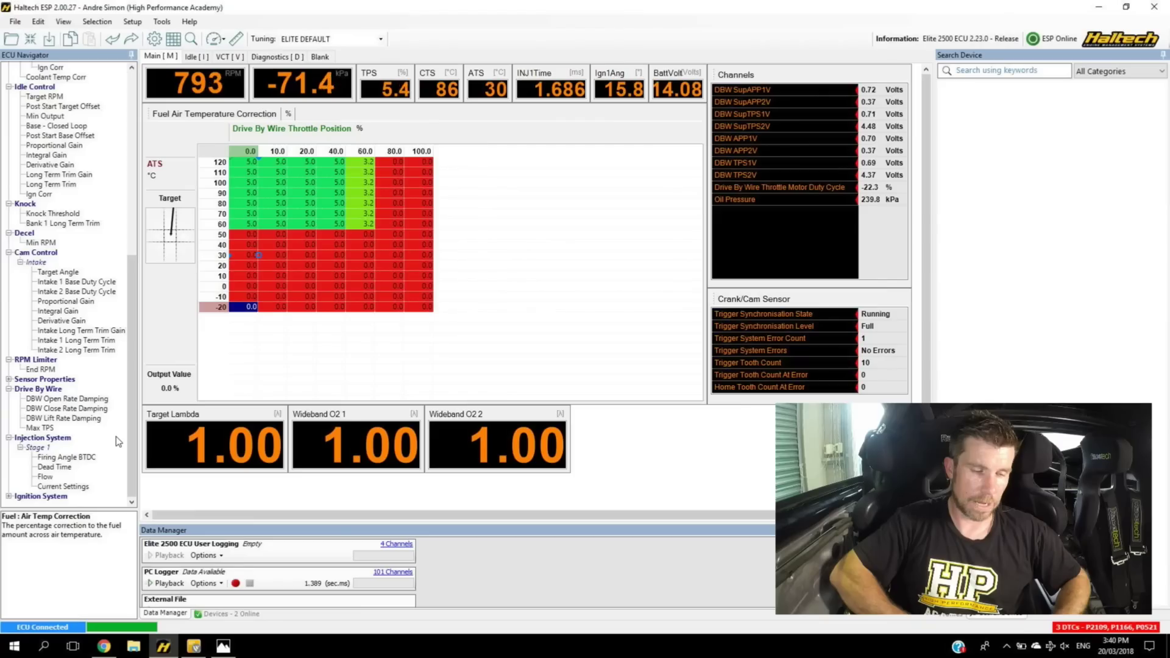
{"action": "mouse_move", "coordinate": [116, 437]}
{"action": "left_mouse_down"}
{"action": "mouse_move", "coordinate": [11, 432]}
{"action": "mouse_move", "coordinate": [3, 469]}
{"action": "mouse_move", "coordinate": [32, 494]}
{"action": "mouse_move", "coordinate": [77, 504]}
{"action": "mouse_move", "coordinate": [129, 493]}
{"action": "mouse_move", "coordinate": [144, 469]}
{"action": "mouse_move", "coordinate": [112, 443]}
{"action": "left_mouse_up"}
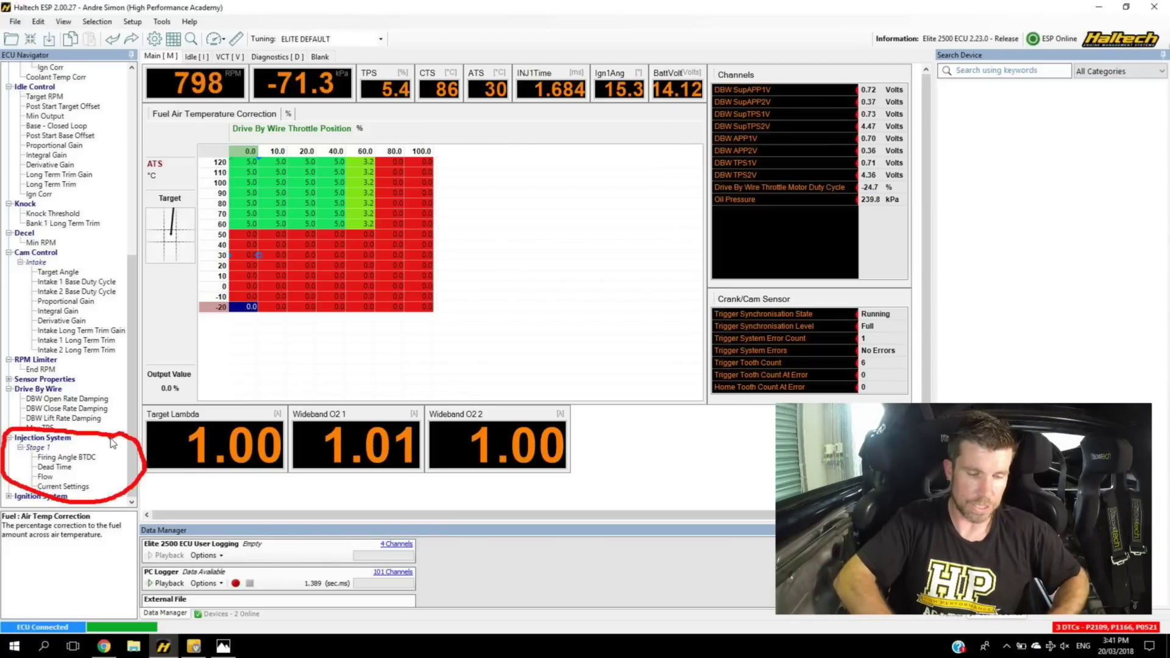
{"action": "key", "text": "Escape"}
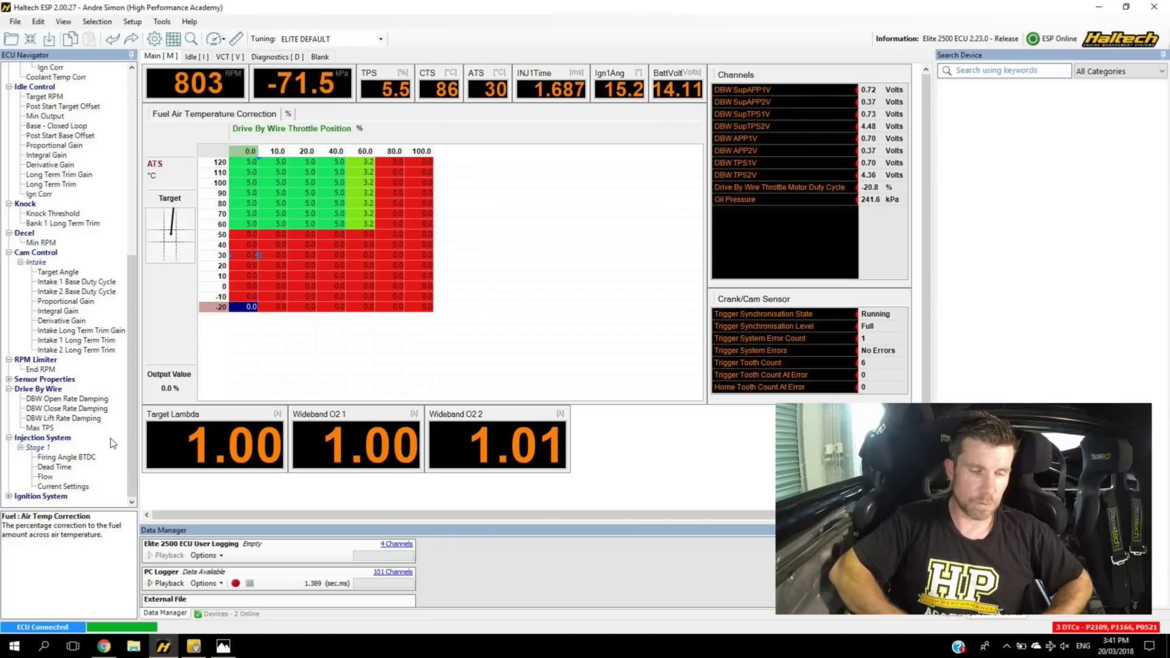
{"action": "left_click", "coordinate": [46, 478]}
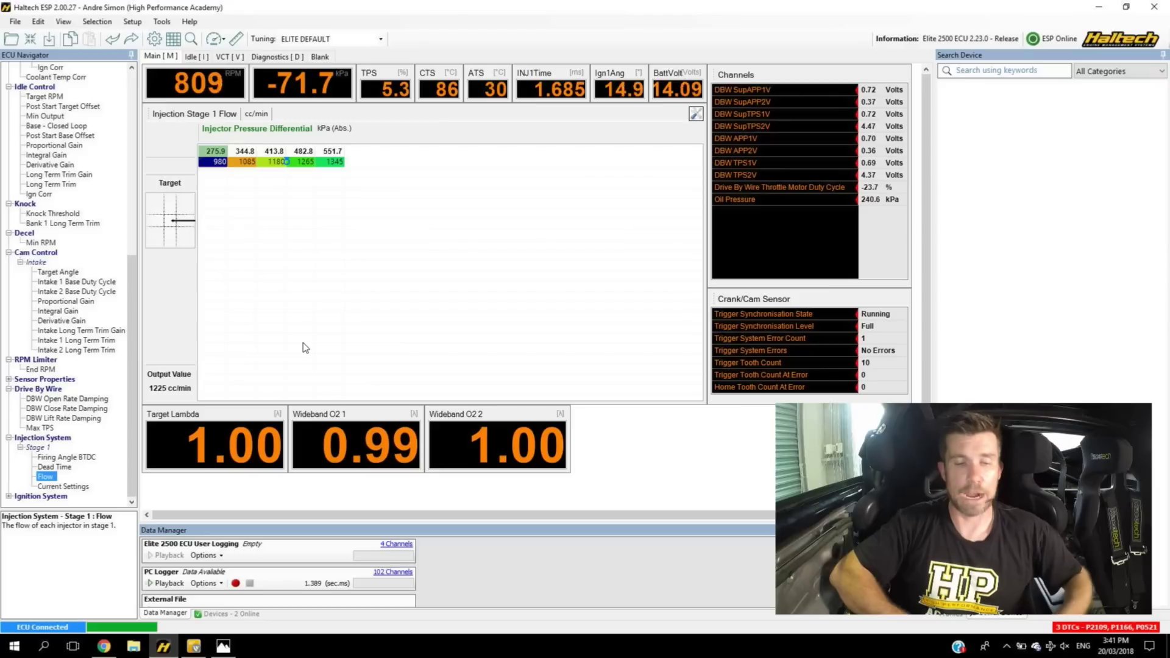
Enable the cell pointer for the Injection Stage 1 Flow table and check which cells the engine is operating between
{"action": "mouse_move", "coordinate": [353, 138]}
{"action": "left_mouse_down"}
{"action": "mouse_move", "coordinate": [200, 135]}
{"action": "mouse_move", "coordinate": [192, 153]}
{"action": "mouse_move", "coordinate": [220, 184]}
{"action": "mouse_move", "coordinate": [309, 187]}
{"action": "mouse_move", "coordinate": [367, 177]}
{"action": "mouse_move", "coordinate": [375, 160]}
{"action": "mouse_move", "coordinate": [353, 142]}
{"action": "left_mouse_up"}
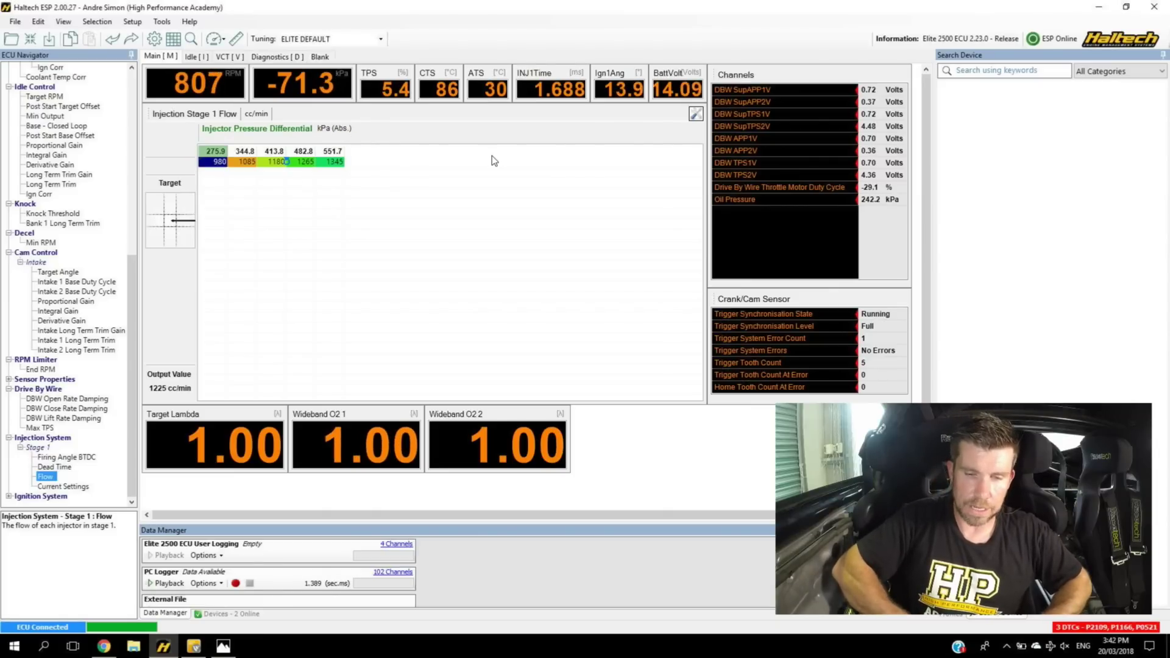
{"action": "right_click", "coordinate": [700, 115]}
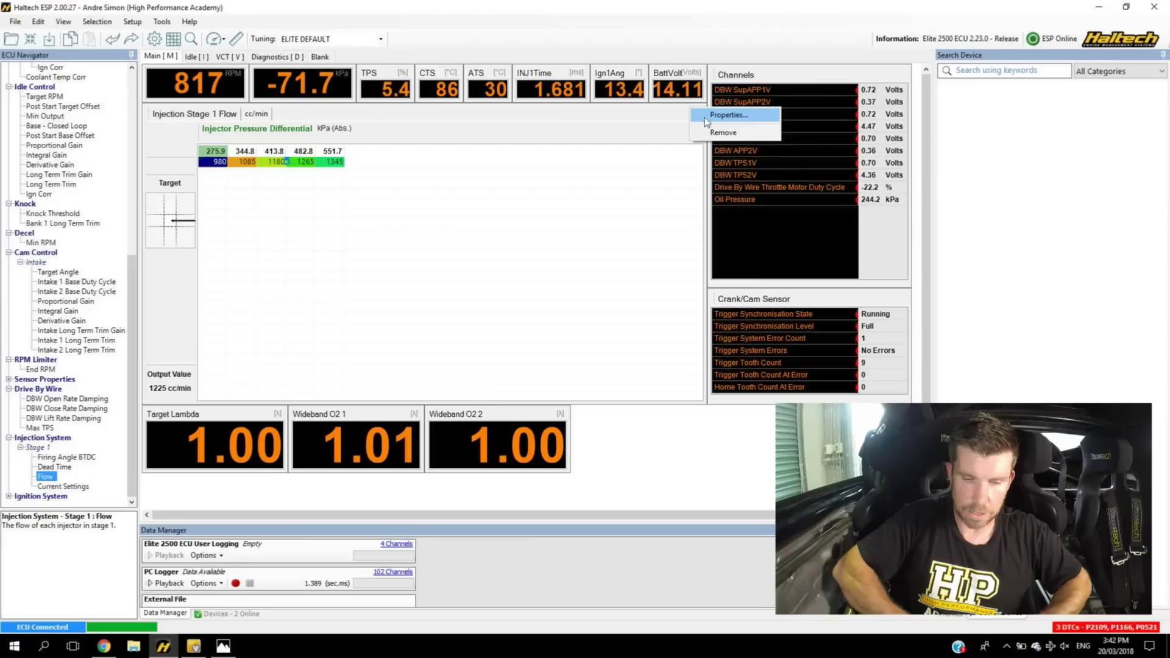
{"action": "left_click", "coordinate": [710, 115]}
{"action": "left_click", "coordinate": [546, 312]}
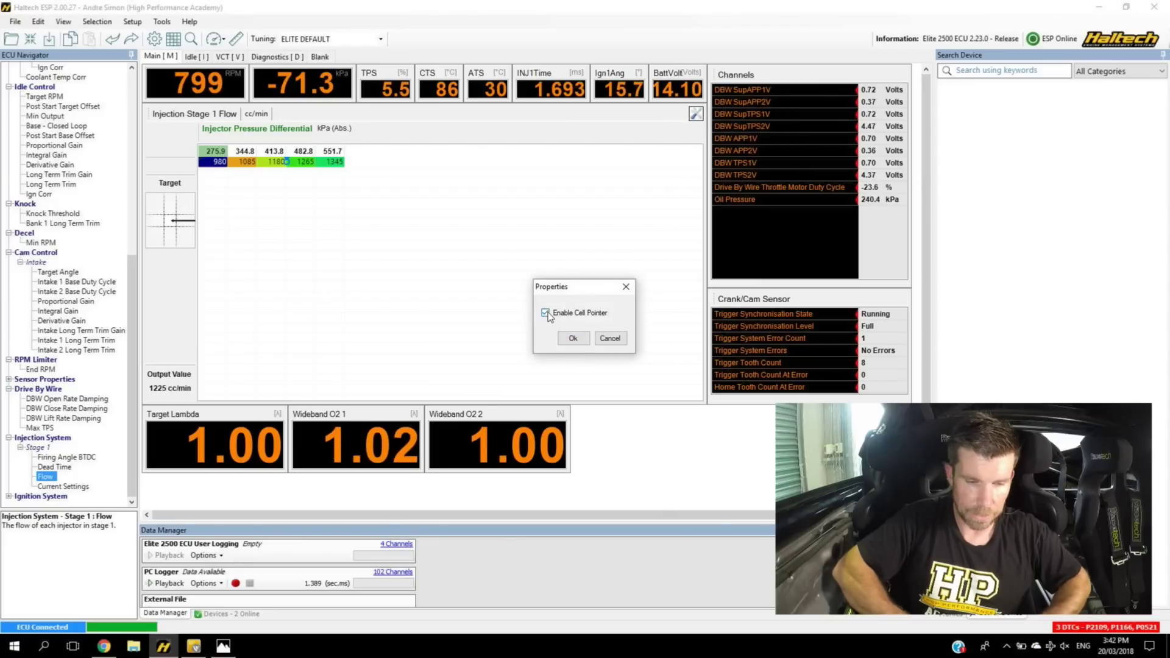
{"action": "left_click", "coordinate": [568, 338]}
{"action": "mouse_move", "coordinate": [297, 151]}
{"action": "left_mouse_down"}
{"action": "mouse_move", "coordinate": [261, 182]}
{"action": "mouse_move", "coordinate": [307, 186]}
{"action": "mouse_move", "coordinate": [313, 157]}
{"action": "left_mouse_up"}
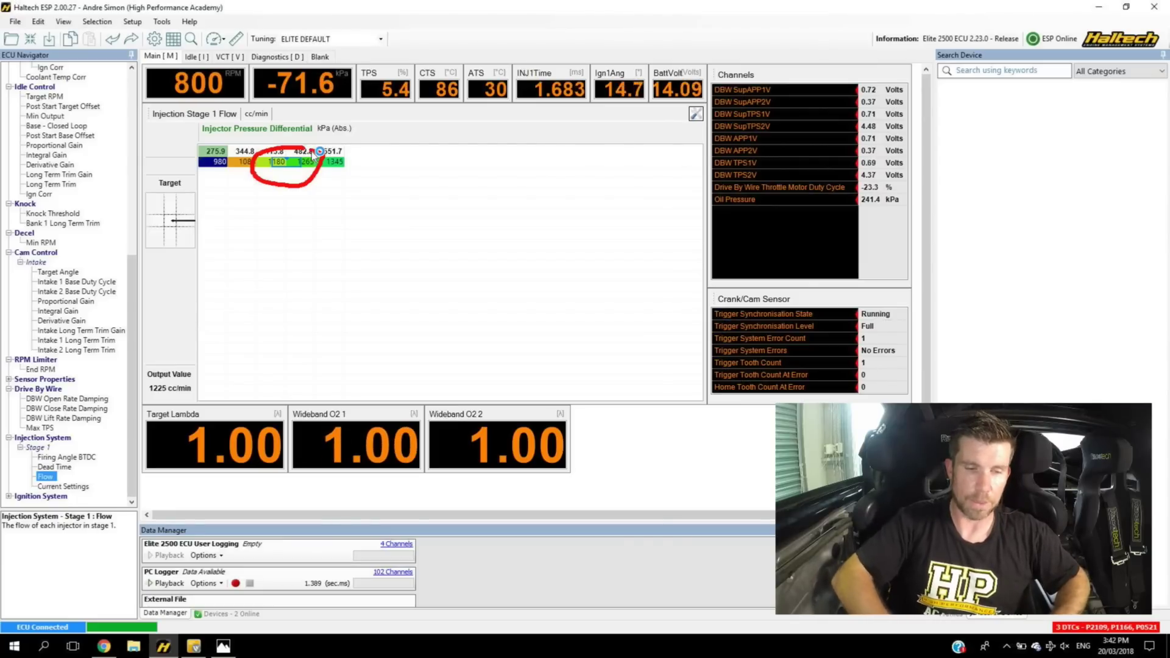
{"action": "key", "text": "Escape"}
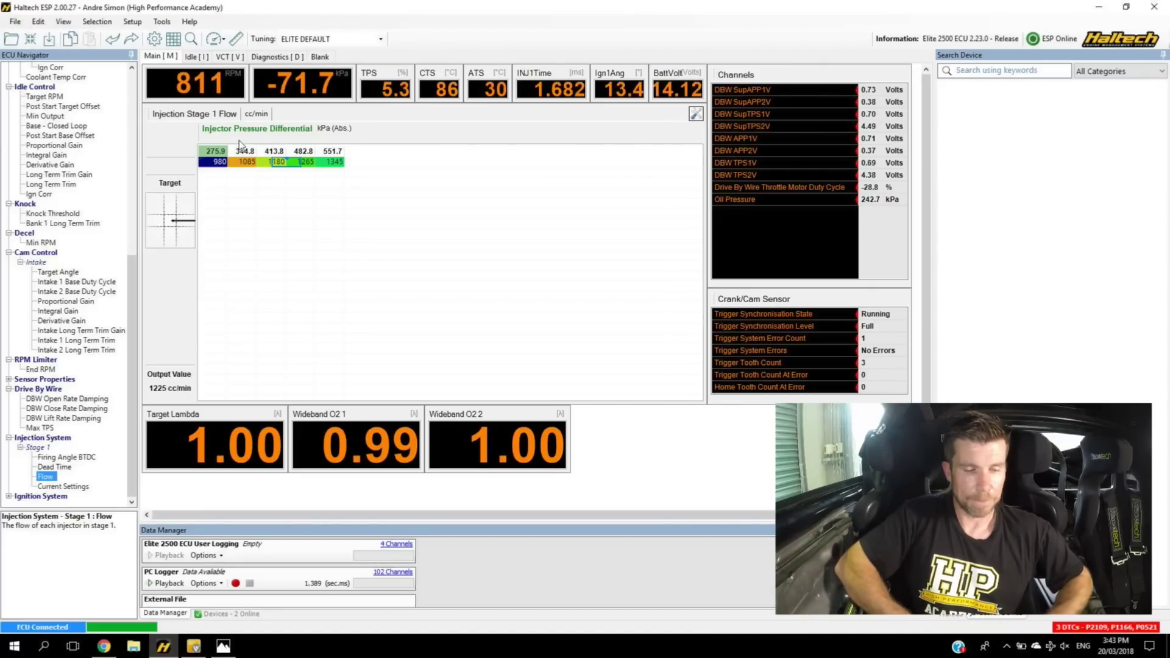
Open the Stage 1 Dead Time table and examine its values across battery voltage and injector pressure differential
{"action": "left_click", "coordinate": [68, 468]}
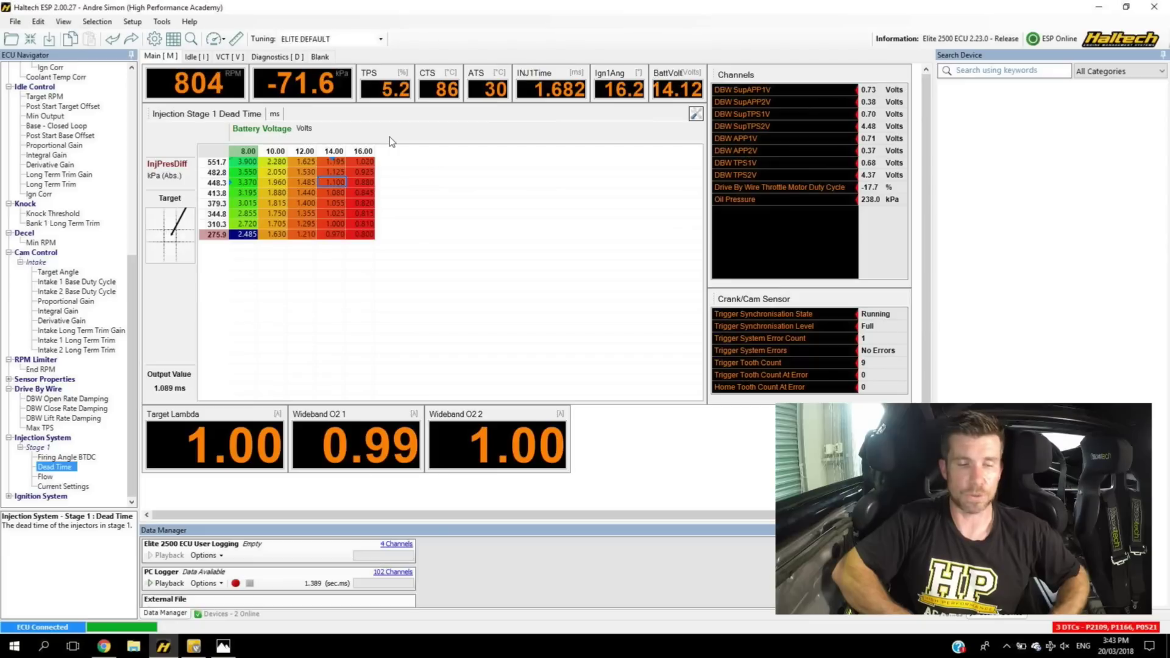
{"action": "mouse_move", "coordinate": [390, 136]}
{"action": "left_mouse_down"}
{"action": "mouse_move", "coordinate": [243, 131]}
{"action": "mouse_move", "coordinate": [212, 153]}
{"action": "mouse_move", "coordinate": [215, 173]}
{"action": "mouse_move", "coordinate": [247, 185]}
{"action": "mouse_move", "coordinate": [409, 171]}
{"action": "left_mouse_up"}
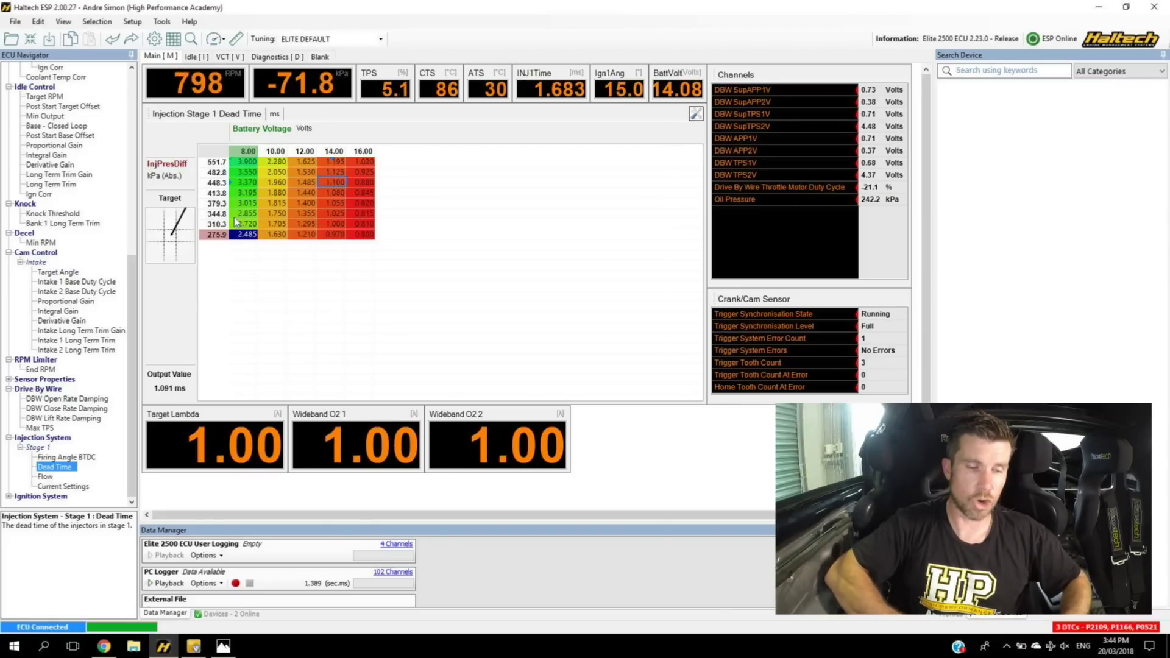
{"action": "mouse_move", "coordinate": [205, 134]}
{"action": "left_mouse_down"}
{"action": "mouse_move", "coordinate": [186, 159]}
{"action": "mouse_move", "coordinate": [187, 231]}
{"action": "mouse_move", "coordinate": [207, 270]}
{"action": "mouse_move", "coordinate": [233, 261]}
{"action": "mouse_move", "coordinate": [246, 223]}
{"action": "left_mouse_up"}
{"action": "key", "text": "Escape"}
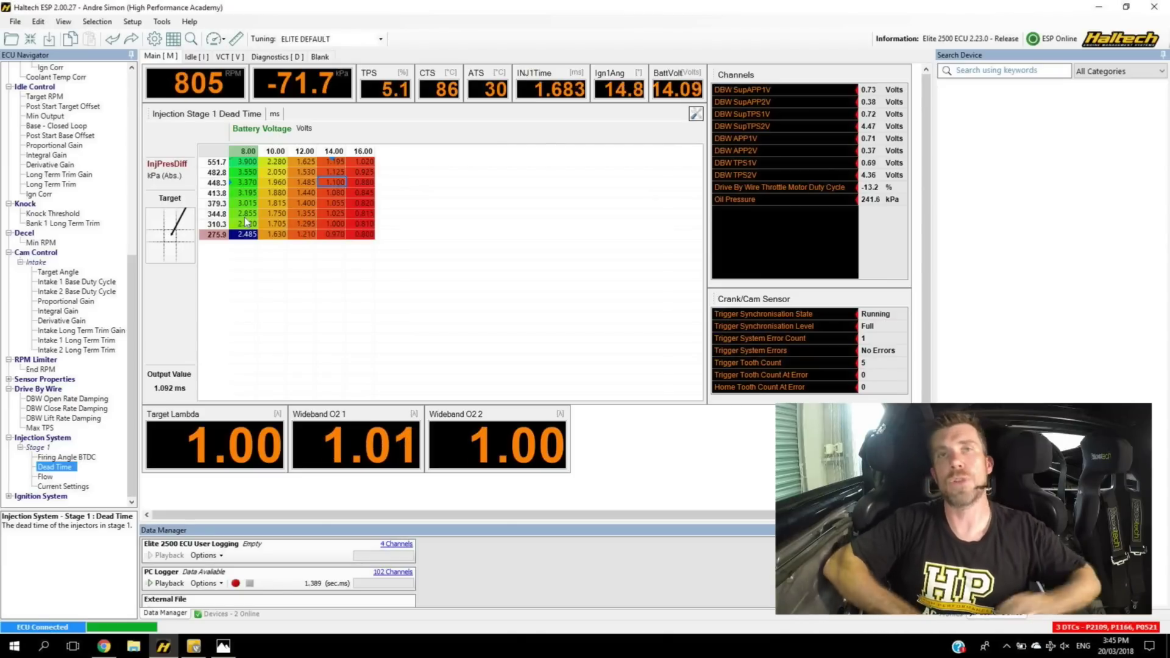
Open the main setup's fuel settings and review the Fuel Tables options, focusing on Coolant Temp Correction and Air Temp Correction
{"action": "left_click", "coordinate": [155, 39]}
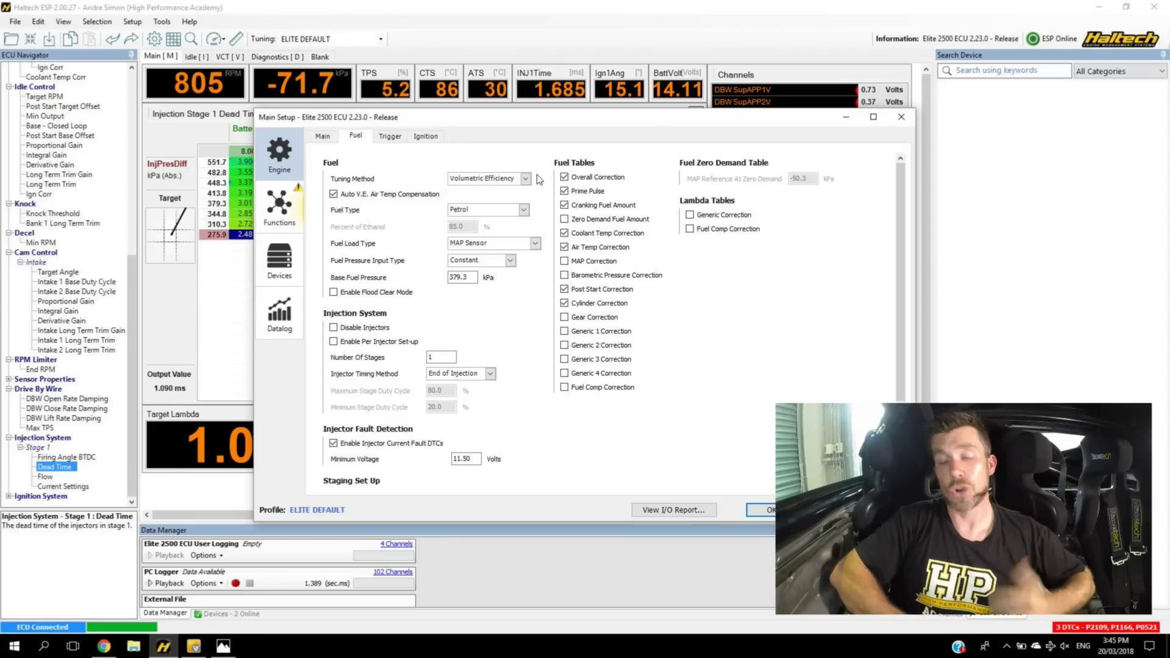
{"action": "mouse_move", "coordinate": [659, 151]}
{"action": "left_mouse_down"}
{"action": "mouse_move", "coordinate": [557, 147]}
{"action": "mouse_move", "coordinate": [526, 196]}
{"action": "mouse_move", "coordinate": [522, 280]}
{"action": "mouse_move", "coordinate": [536, 389]}
{"action": "mouse_move", "coordinate": [552, 416]}
{"action": "mouse_move", "coordinate": [646, 408]}
{"action": "mouse_move", "coordinate": [661, 165]}
{"action": "left_mouse_up"}
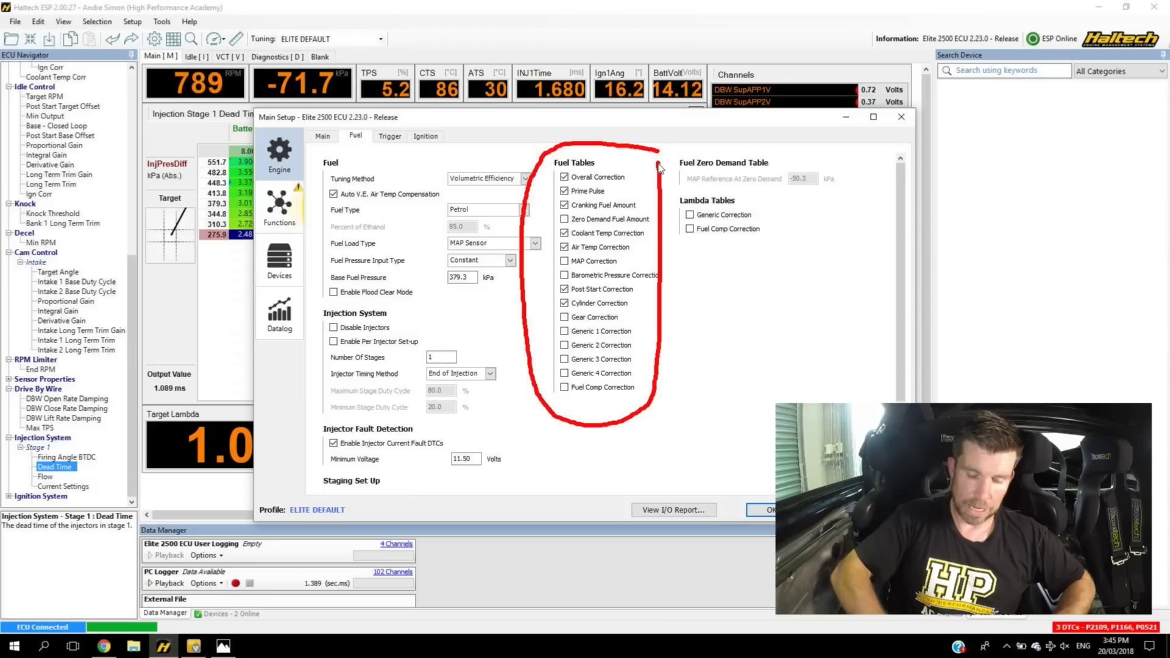
{"action": "key", "text": "Escape"}
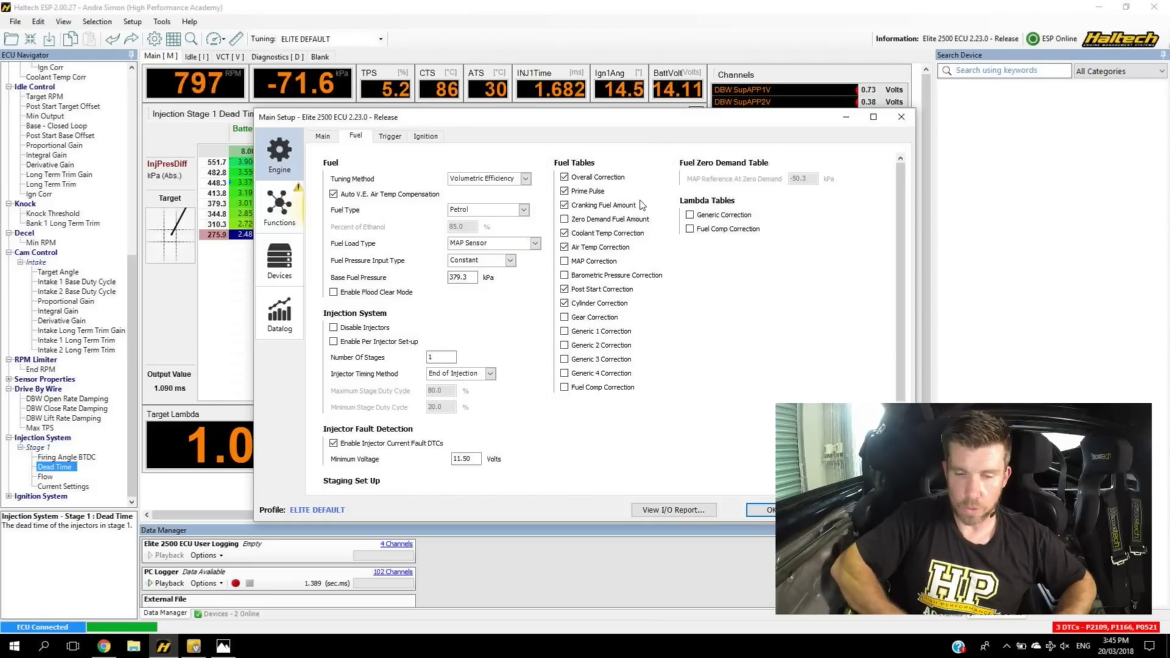
{"action": "mouse_move", "coordinate": [660, 233]}
{"action": "left_mouse_down"}
{"action": "mouse_move", "coordinate": [585, 220]}
{"action": "mouse_move", "coordinate": [542, 240]}
{"action": "mouse_move", "coordinate": [590, 256]}
{"action": "mouse_move", "coordinate": [672, 244]}
{"action": "left_mouse_up"}
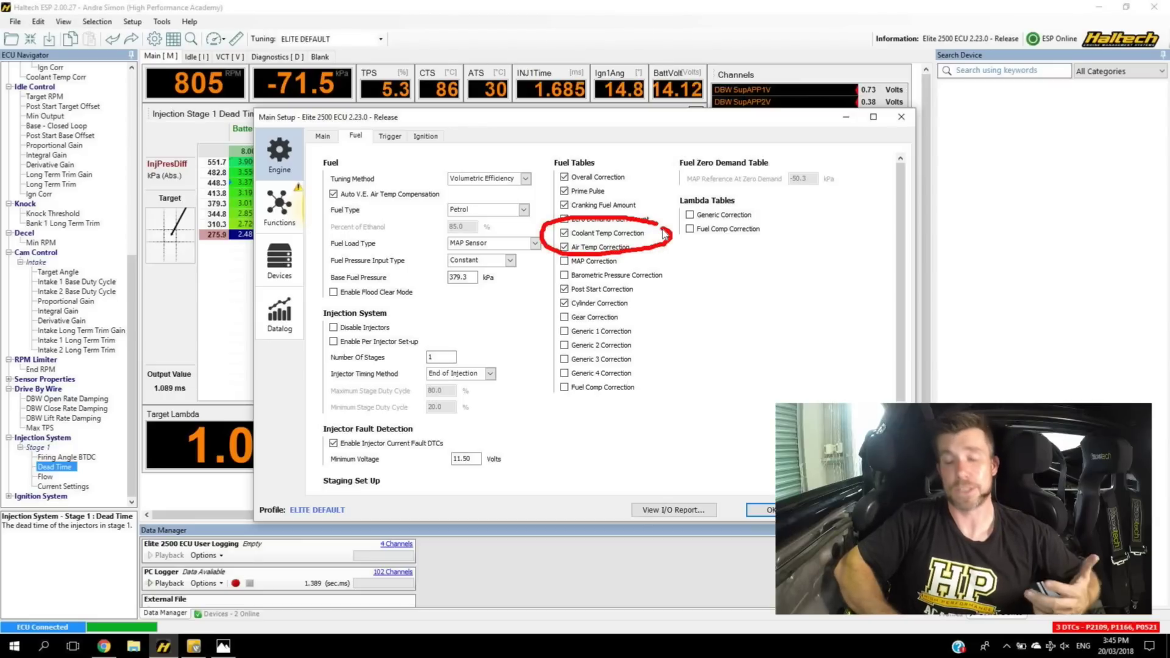
{"action": "key", "text": "Escape"}
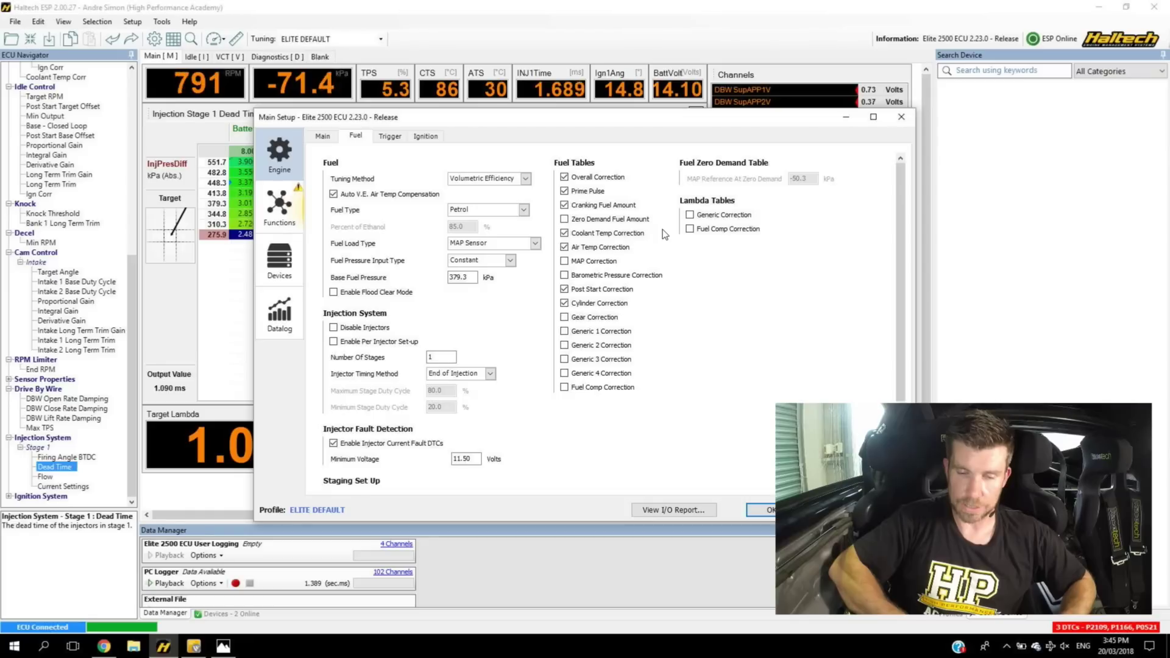
{"action": "mouse_move", "coordinate": [649, 238]}
{"action": "left_mouse_down"}
{"action": "mouse_move", "coordinate": [567, 234]}
{"action": "mouse_move", "coordinate": [555, 248]}
{"action": "mouse_move", "coordinate": [562, 263]}
{"action": "mouse_move", "coordinate": [590, 266]}
{"action": "mouse_move", "coordinate": [652, 243]}
{"action": "left_mouse_up"}
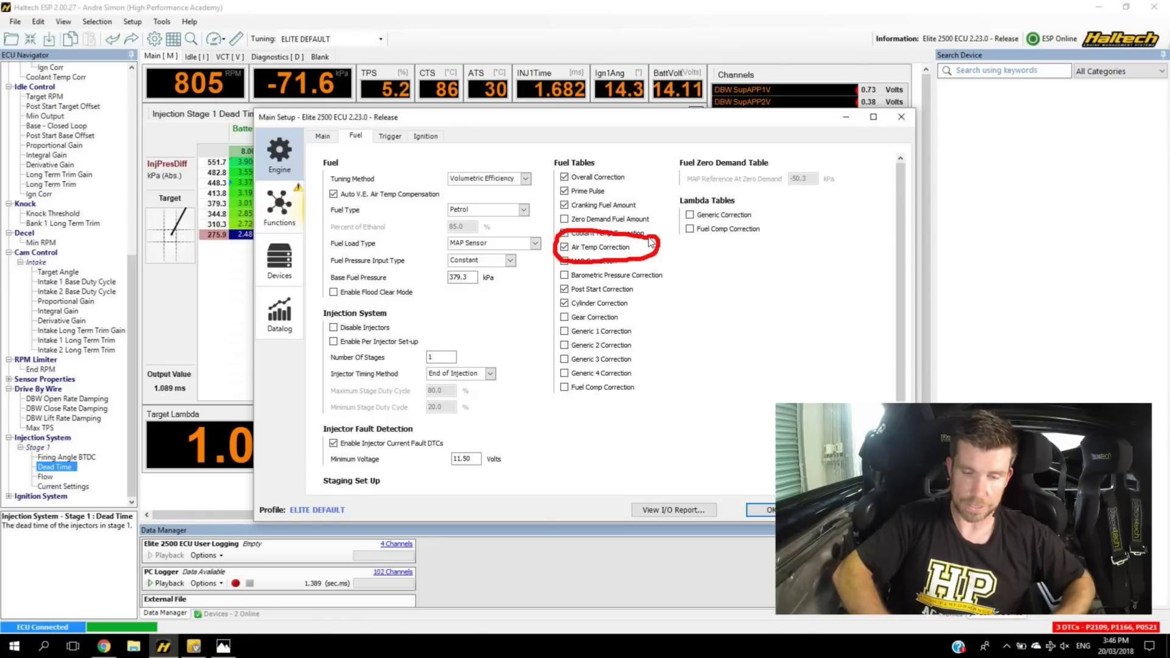
{"action": "key", "text": "Escape"}
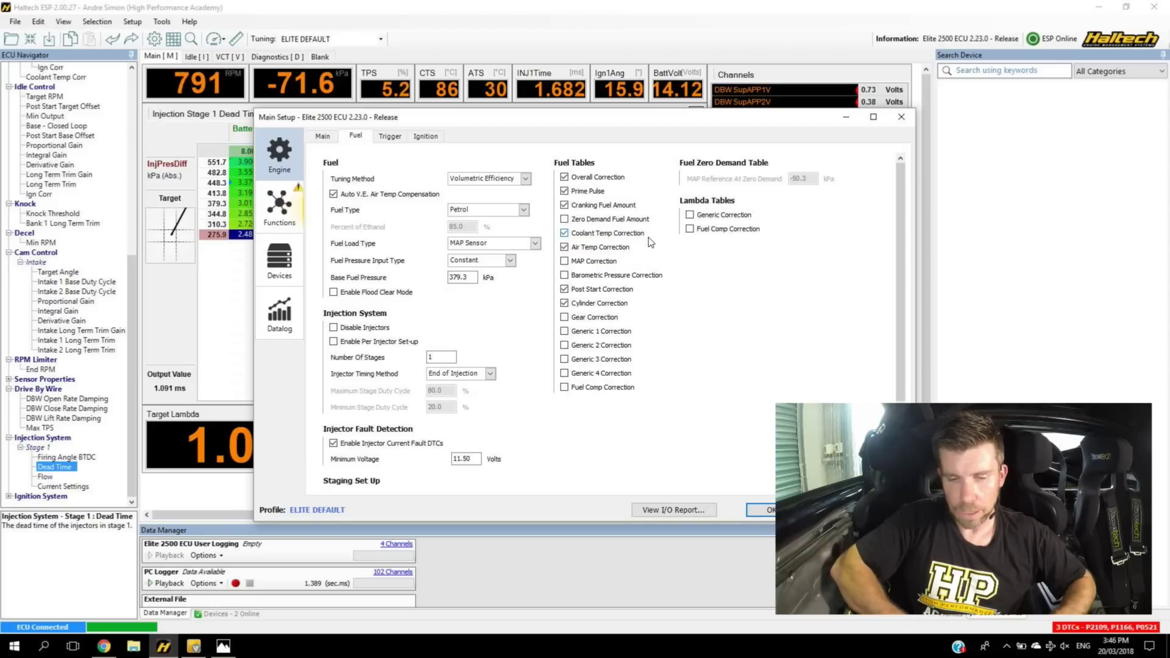
Check the Cylinder Correction option among the Fuel Tables and confirm the main setup to close it
{"action": "scroll", "coordinate": [627, 309], "scroll_direction": "down", "scroll_amount": 1}
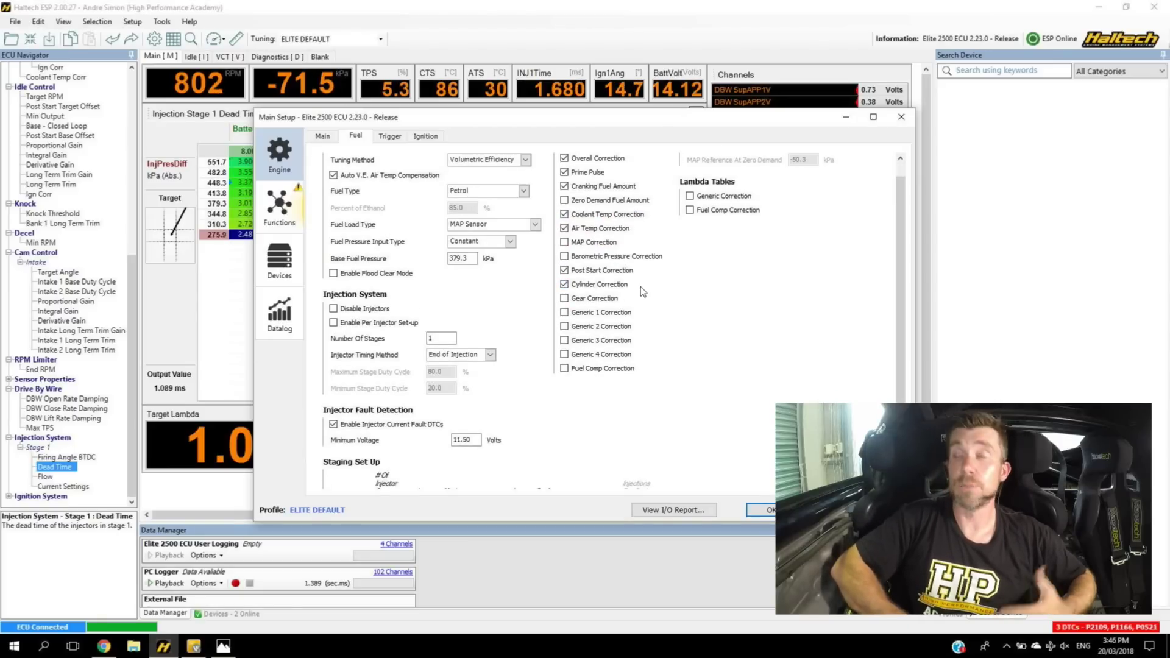
{"action": "mouse_move", "coordinate": [637, 279]}
{"action": "left_mouse_down"}
{"action": "mouse_move", "coordinate": [552, 281]}
{"action": "mouse_move", "coordinate": [549, 296]}
{"action": "mouse_move", "coordinate": [616, 305]}
{"action": "mouse_move", "coordinate": [664, 294]}
{"action": "mouse_move", "coordinate": [644, 278]}
{"action": "left_mouse_up"}
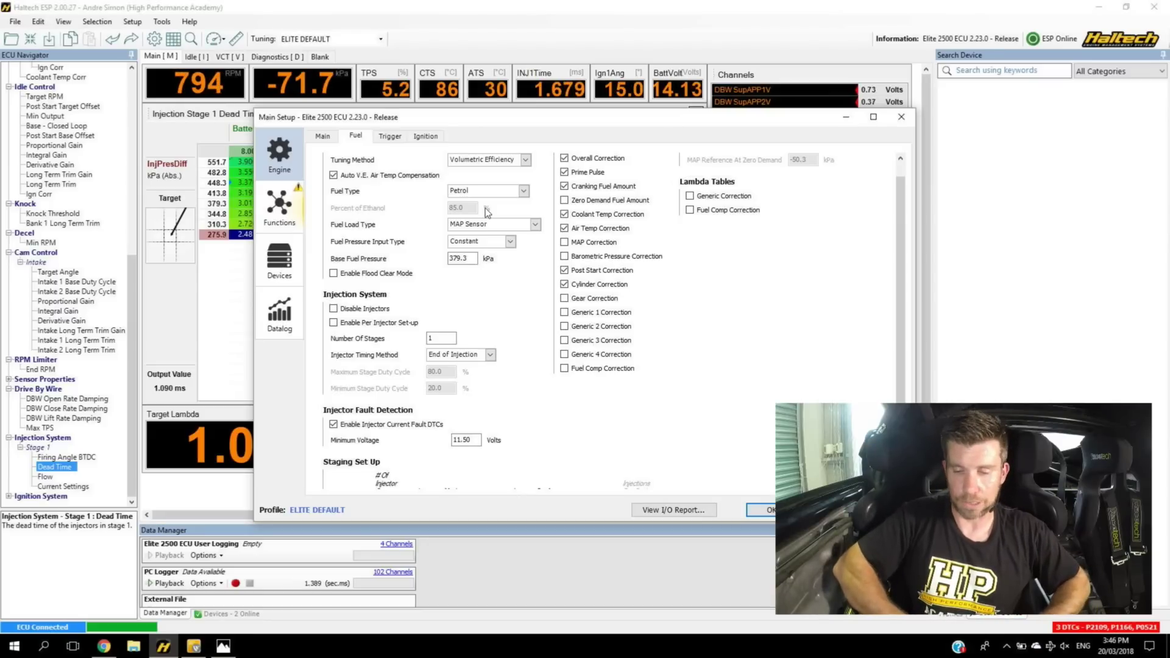
{"action": "key", "text": "Return"}
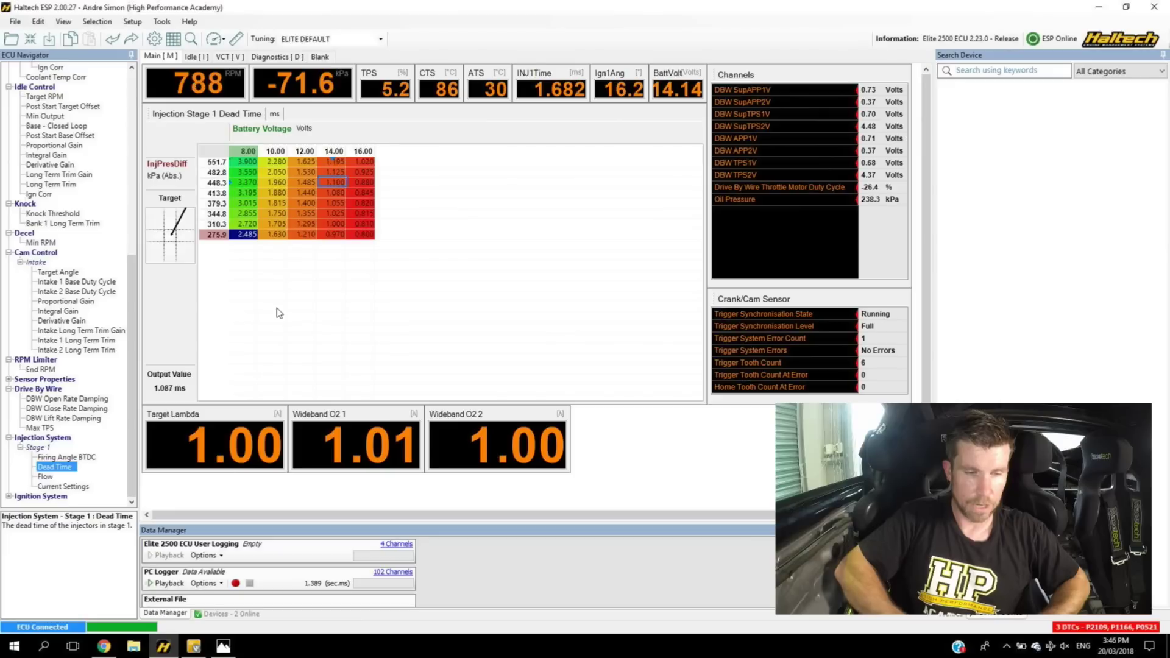
Return to the Fuel group in the ECU Navigator and check its Coolant Temp and Air Temp Correction tables are listed
{"action": "left_click", "coordinate": [133, 112]}
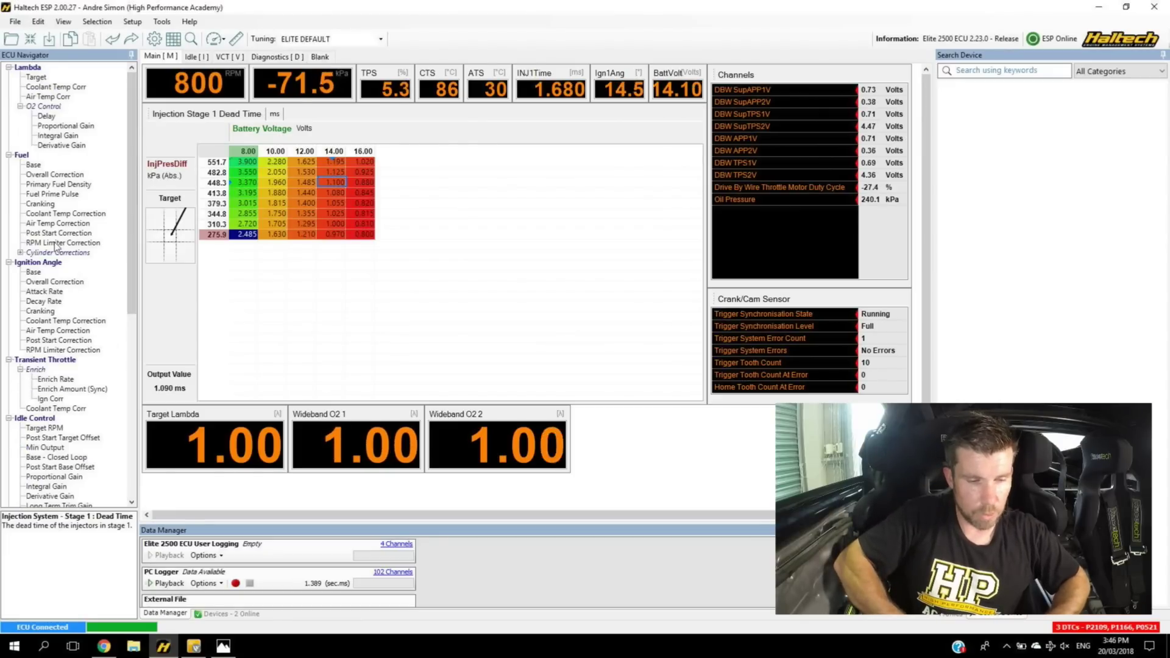
{"action": "mouse_move", "coordinate": [101, 206]}
{"action": "left_mouse_down"}
{"action": "mouse_move", "coordinate": [41, 202]}
{"action": "mouse_move", "coordinate": [11, 224]}
{"action": "mouse_move", "coordinate": [43, 238]}
{"action": "mouse_move", "coordinate": [103, 229]}
{"action": "left_mouse_up"}
{"action": "key", "text": "Escape"}
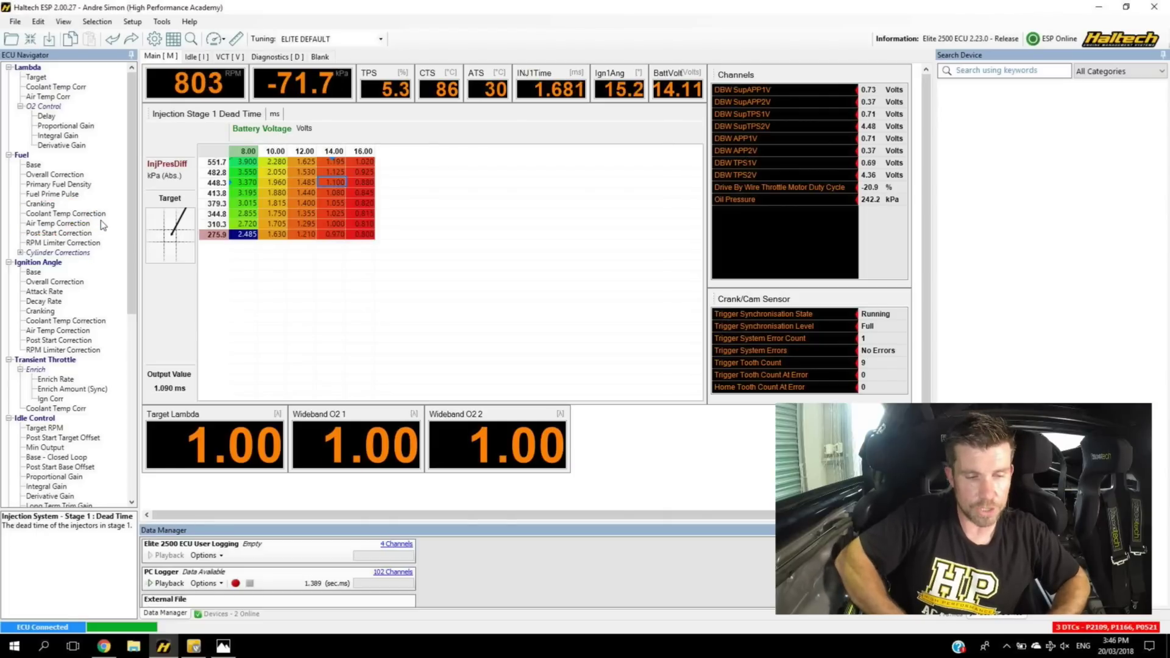
Expand the fuel Cylinder Corrections group, view the correction tables for cylinders 1, 2 and 3, and collapse the group
{"action": "left_click", "coordinate": [82, 252]}
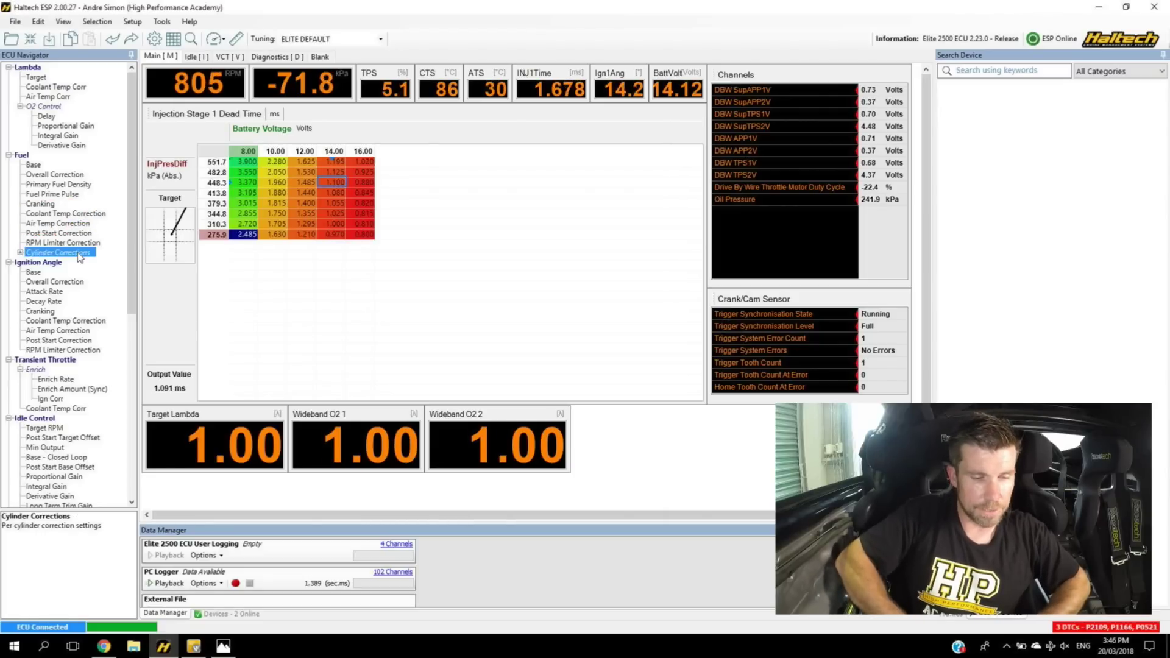
{"action": "left_click", "coordinate": [20, 252]}
{"action": "mouse_move", "coordinate": [80, 255]}
{"action": "left_mouse_down"}
{"action": "mouse_move", "coordinate": [31, 266]}
{"action": "mouse_move", "coordinate": [30, 306]}
{"action": "mouse_move", "coordinate": [58, 330]}
{"action": "mouse_move", "coordinate": [78, 326]}
{"action": "mouse_move", "coordinate": [87, 262]}
{"action": "left_mouse_up"}
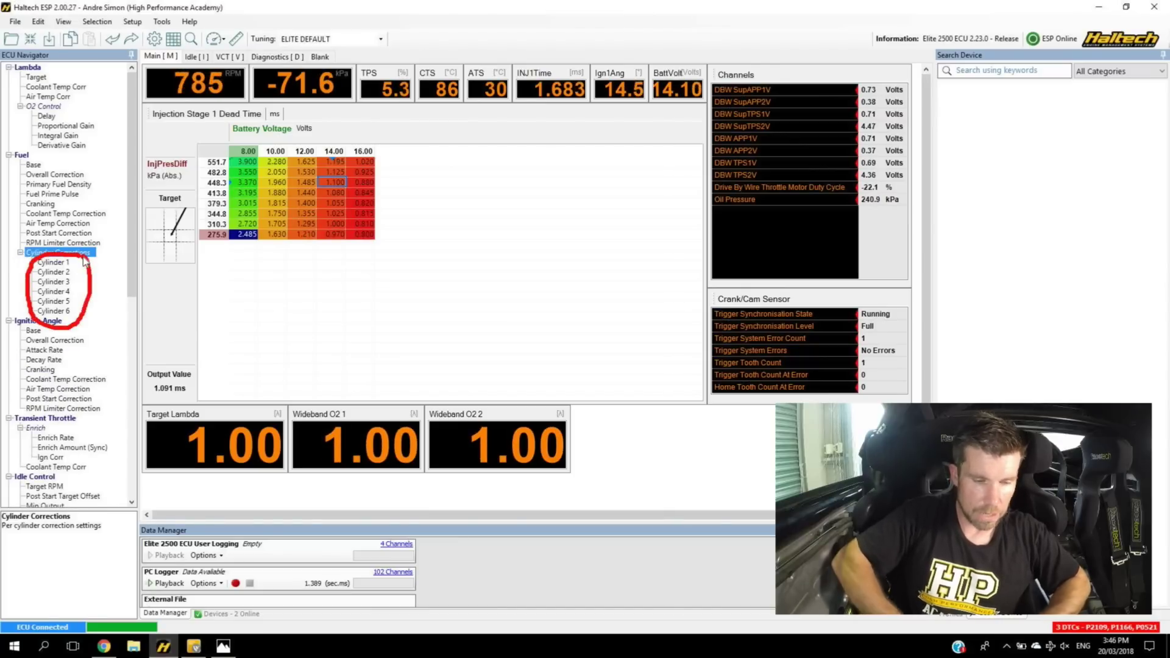
{"action": "key", "text": "Escape"}
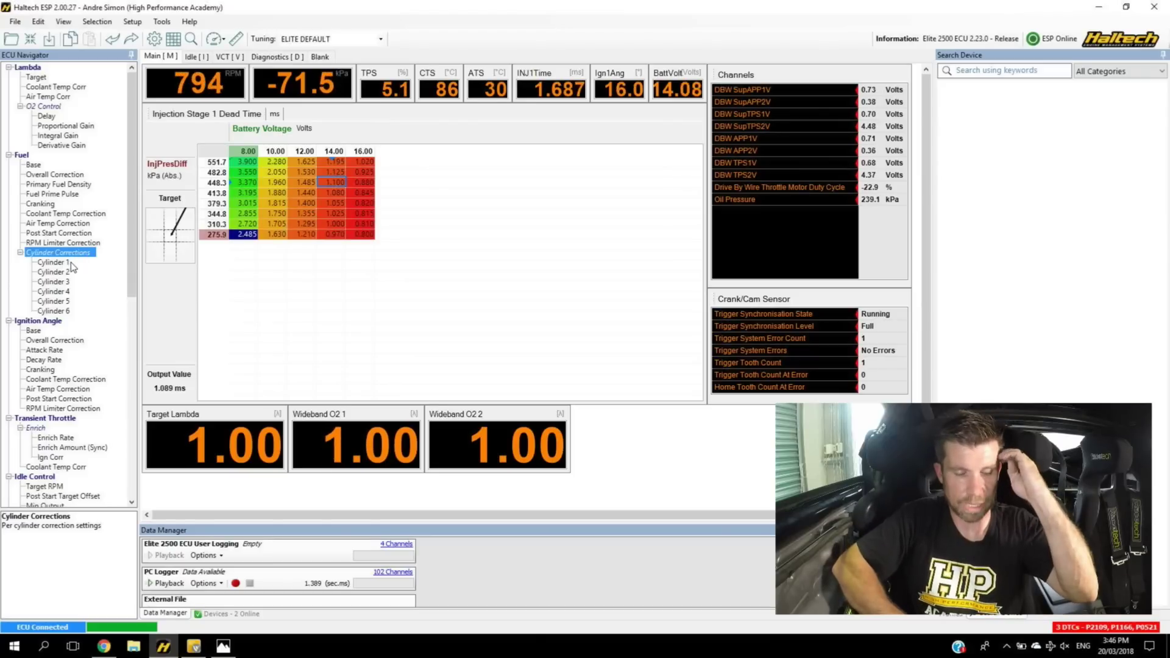
{"action": "left_click", "coordinate": [63, 263]}
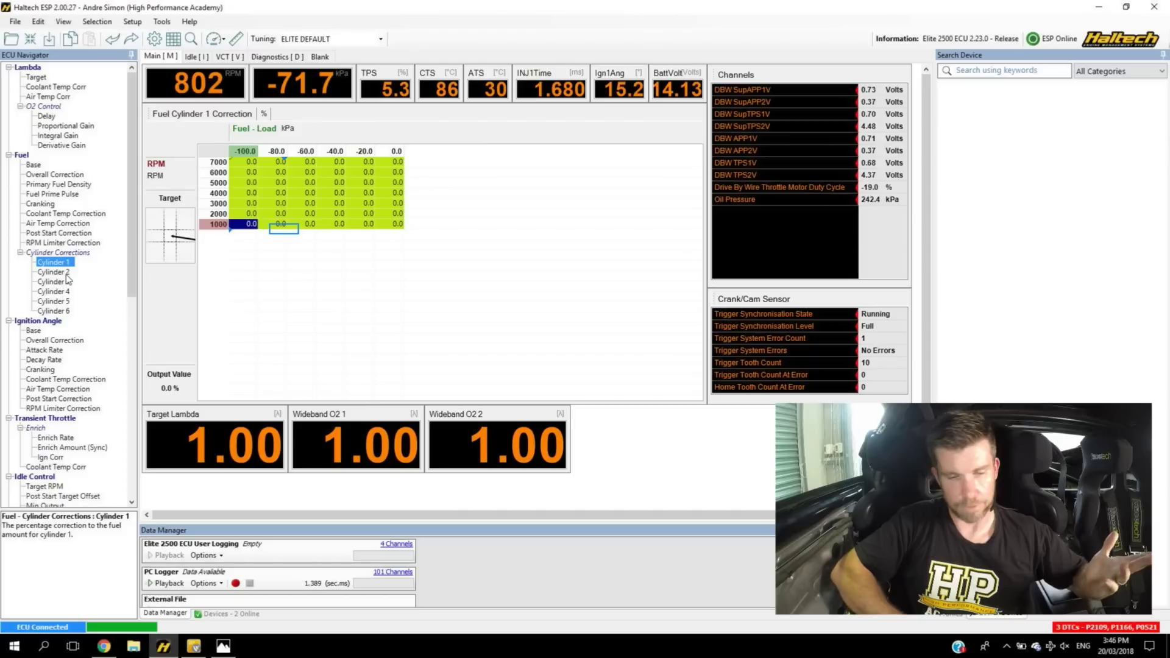
{"action": "left_click", "coordinate": [66, 274]}
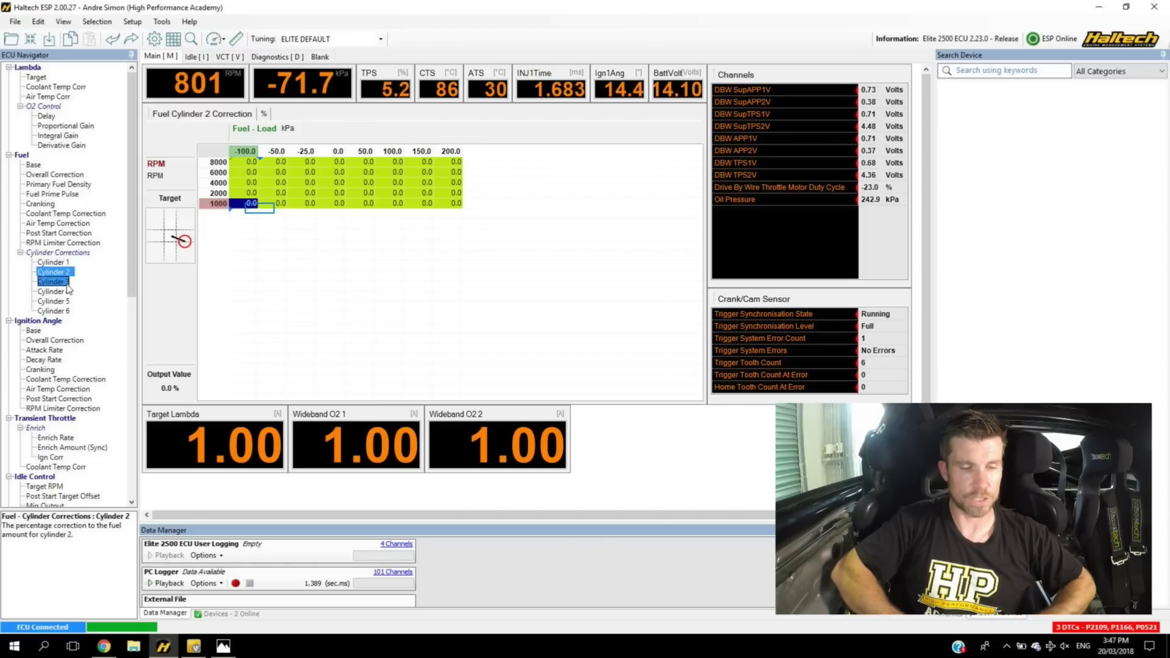
{"action": "left_click", "coordinate": [61, 281]}
{"action": "left_click", "coordinate": [21, 252]}
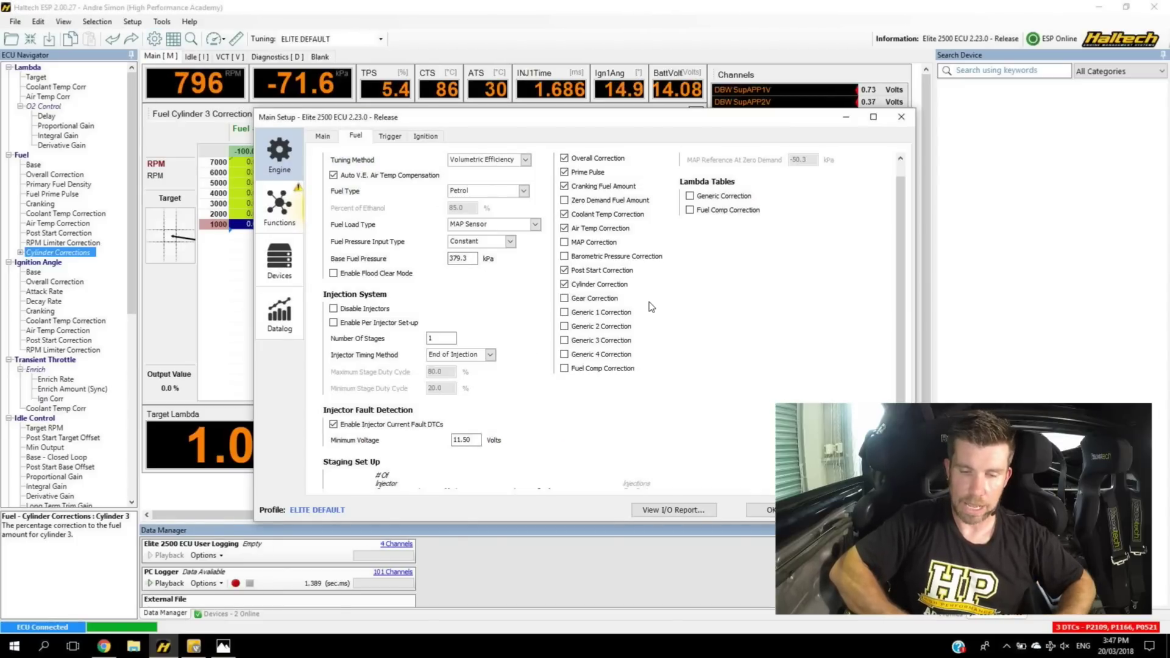
Check the Generic fuel correction options in the main setup, and review the Ignition Angle Tables options before confirming the dialog
{"action": "mouse_move", "coordinate": [601, 305]}
{"action": "left_mouse_down"}
{"action": "mouse_move", "coordinate": [544, 324]}
{"action": "mouse_move", "coordinate": [552, 355]}
{"action": "mouse_move", "coordinate": [623, 373]}
{"action": "mouse_move", "coordinate": [660, 348]}
{"action": "mouse_move", "coordinate": [653, 314]}
{"action": "left_mouse_up"}
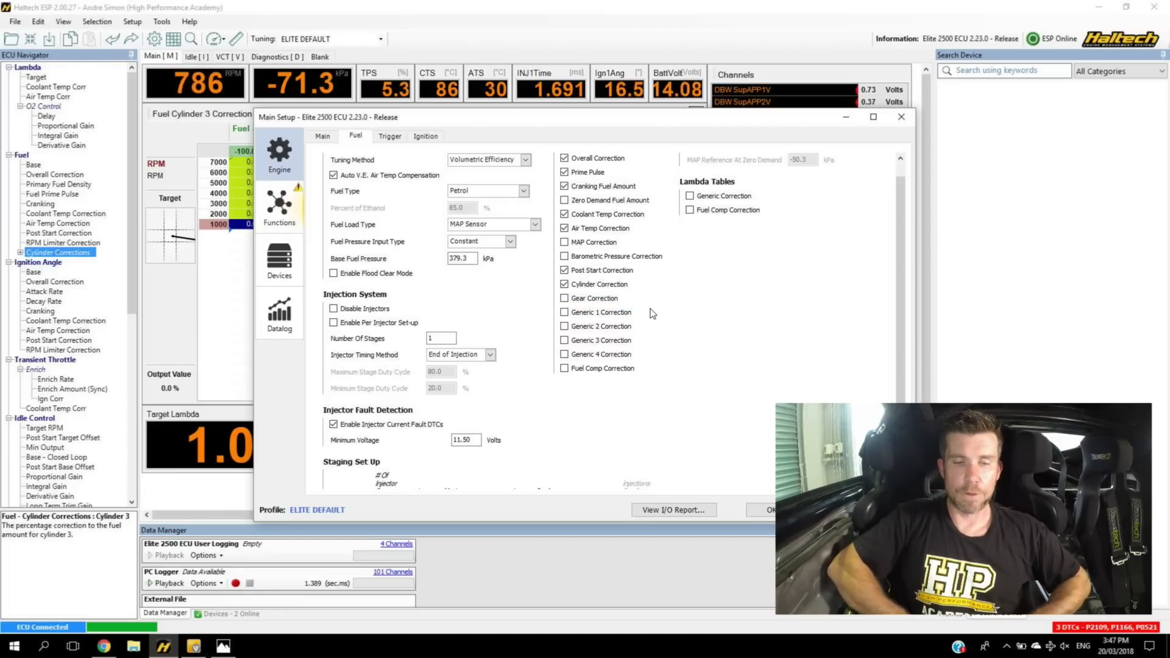
{"action": "left_click", "coordinate": [426, 137]}
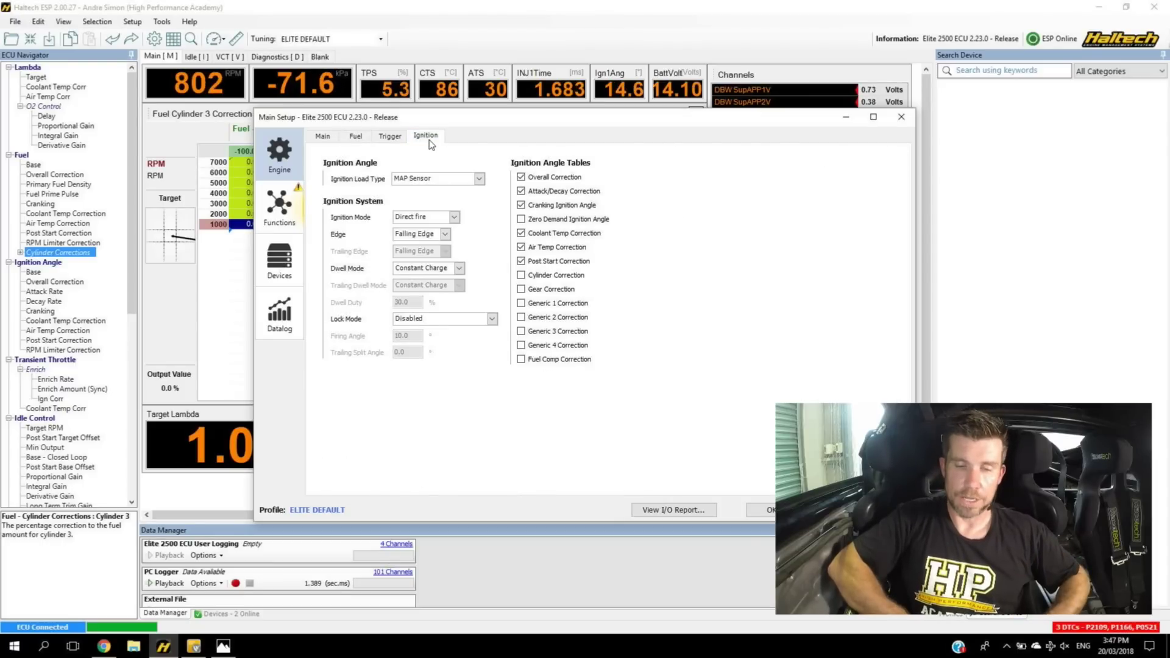
{"action": "mouse_move", "coordinate": [647, 185]}
{"action": "left_mouse_down"}
{"action": "mouse_move", "coordinate": [598, 154]}
{"action": "mouse_move", "coordinate": [522, 152]}
{"action": "mouse_move", "coordinate": [495, 203]}
{"action": "mouse_move", "coordinate": [486, 266]}
{"action": "mouse_move", "coordinate": [495, 359]}
{"action": "mouse_move", "coordinate": [551, 386]}
{"action": "mouse_move", "coordinate": [578, 375]}
{"action": "mouse_move", "coordinate": [636, 285]}
{"action": "mouse_move", "coordinate": [640, 226]}
{"action": "mouse_move", "coordinate": [625, 188]}
{"action": "left_mouse_up"}
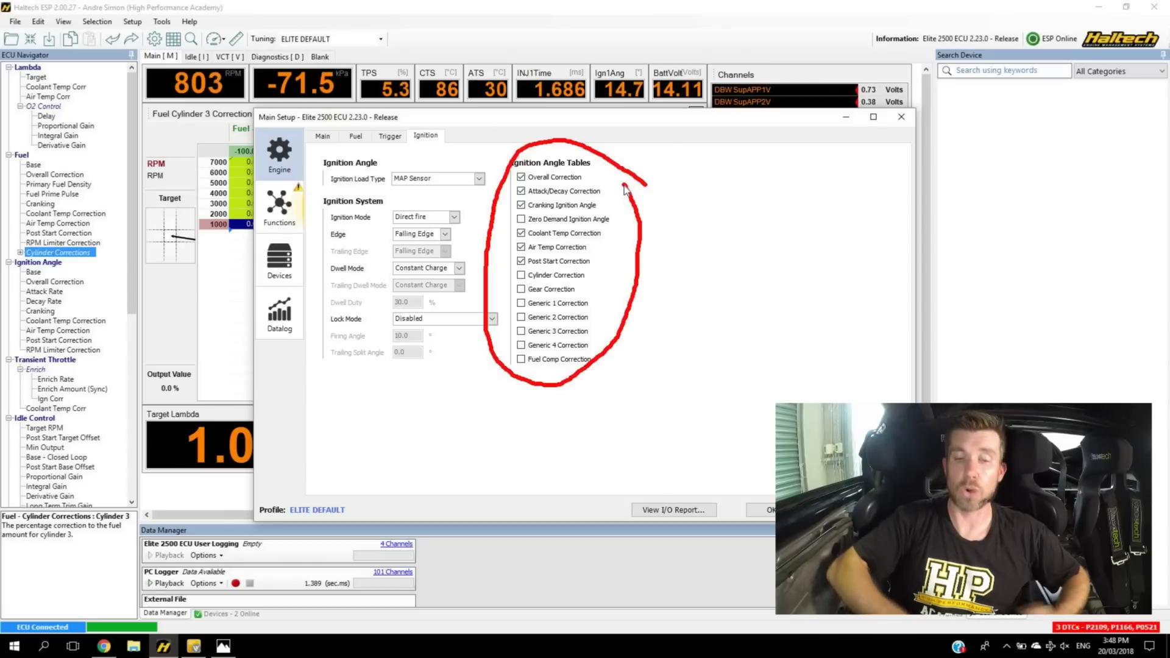
{"action": "key", "text": "Escape"}
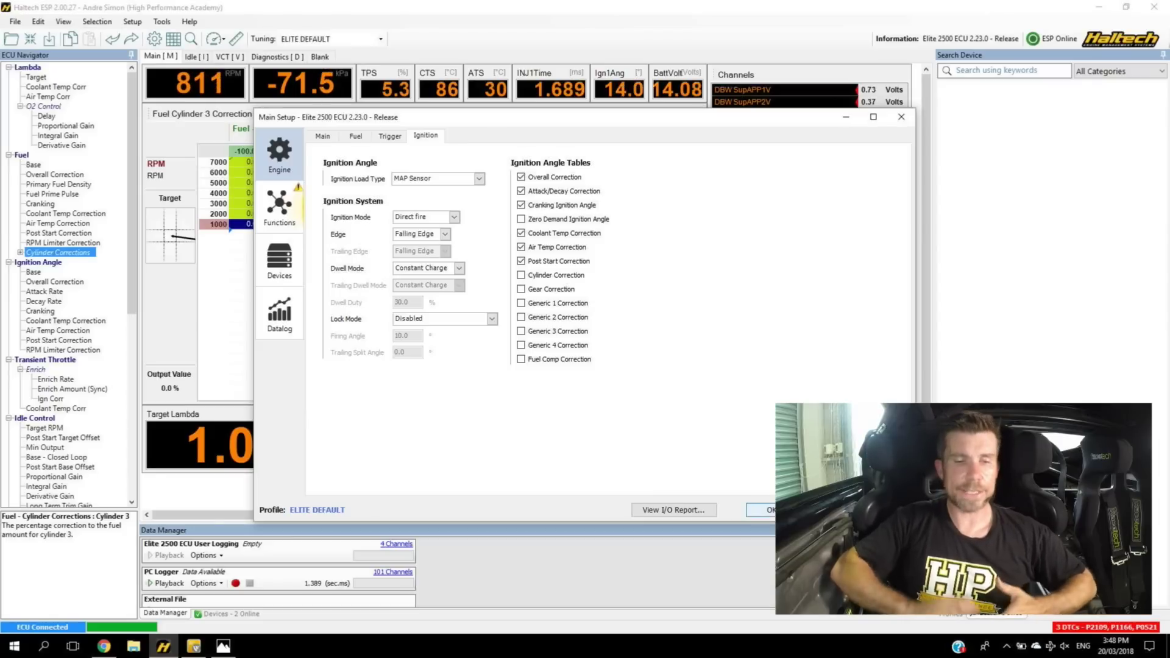
{"action": "left_click", "coordinate": [769, 510]}
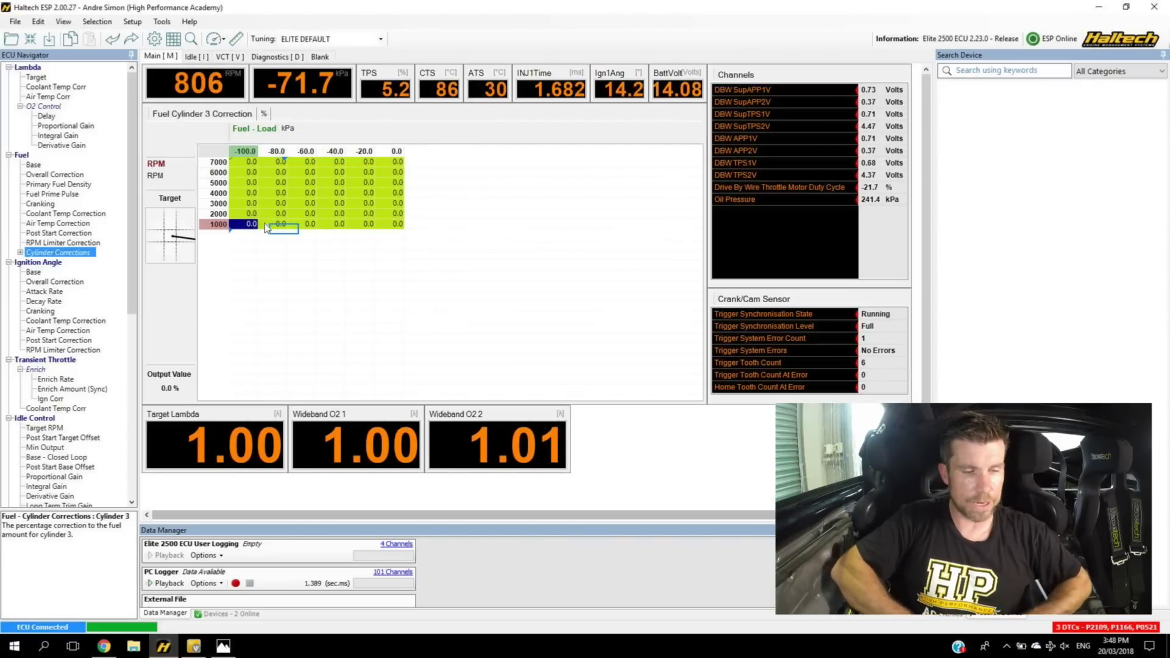
Open the fuel Base table and examine its percentage values across RPM and fuel load
{"action": "left_click", "coordinate": [35, 166]}
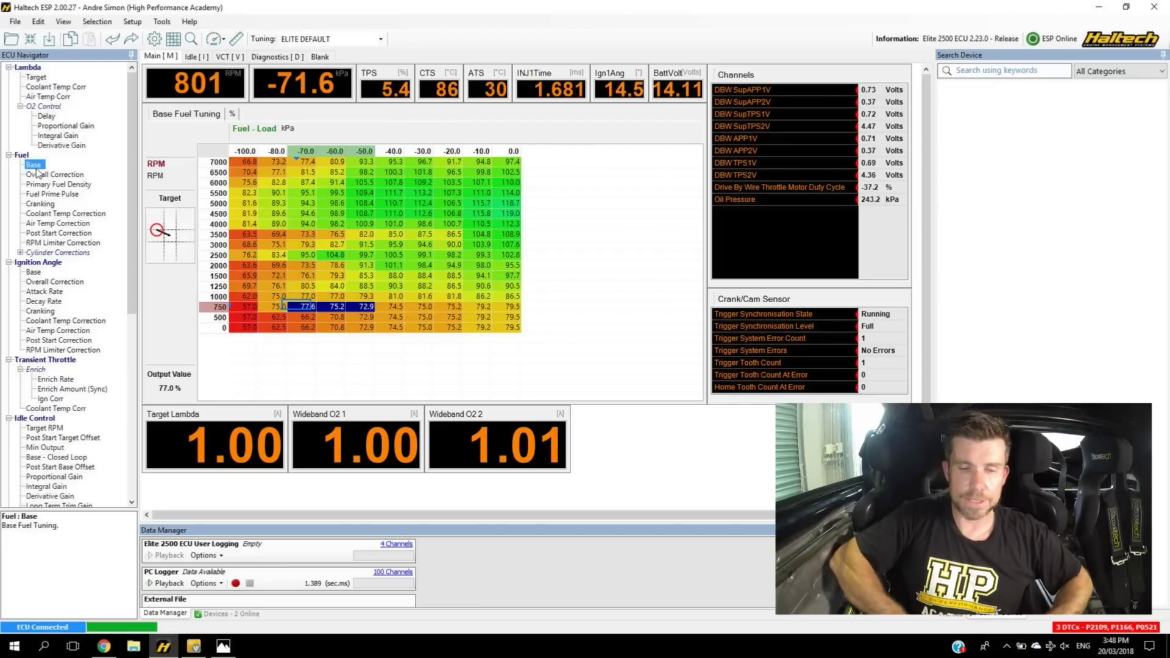
{"action": "mouse_move", "coordinate": [532, 121]}
{"action": "left_mouse_down"}
{"action": "mouse_move", "coordinate": [396, 97]}
{"action": "mouse_move", "coordinate": [243, 101]}
{"action": "mouse_move", "coordinate": [196, 188]}
{"action": "mouse_move", "coordinate": [199, 268]}
{"action": "mouse_move", "coordinate": [218, 328]}
{"action": "mouse_move", "coordinate": [277, 383]}
{"action": "mouse_move", "coordinate": [502, 351]}
{"action": "mouse_move", "coordinate": [563, 243]}
{"action": "mouse_move", "coordinate": [560, 157]}
{"action": "mouse_move", "coordinate": [522, 123]}
{"action": "left_mouse_up"}
{"action": "key", "text": "Escape"}
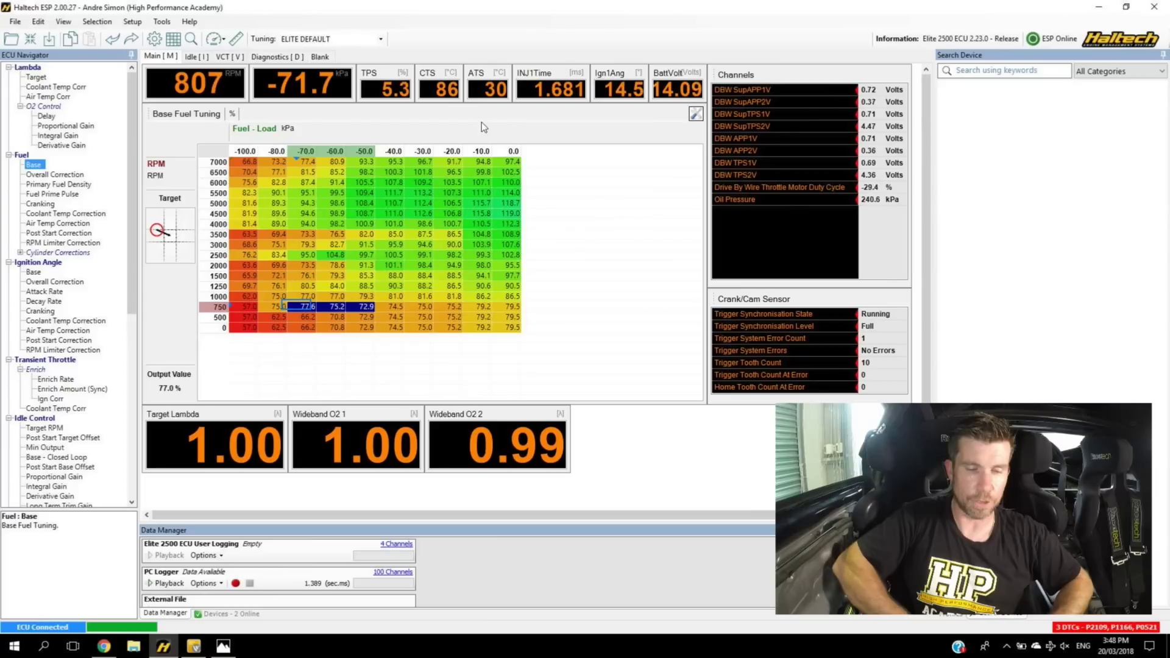
{"action": "mouse_move", "coordinate": [235, 108]}
{"action": "left_mouse_down"}
{"action": "mouse_move", "coordinate": [149, 94]}
{"action": "mouse_move", "coordinate": [205, 144]}
{"action": "mouse_move", "coordinate": [233, 108]}
{"action": "left_mouse_up"}
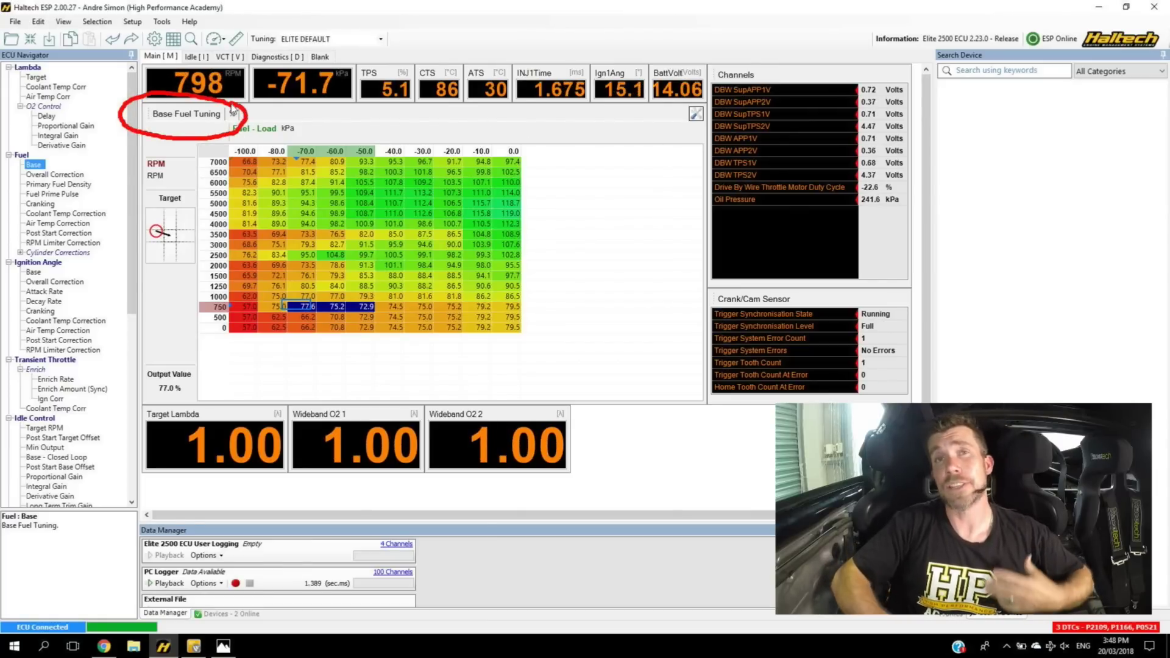
{"action": "key", "text": "Escape"}
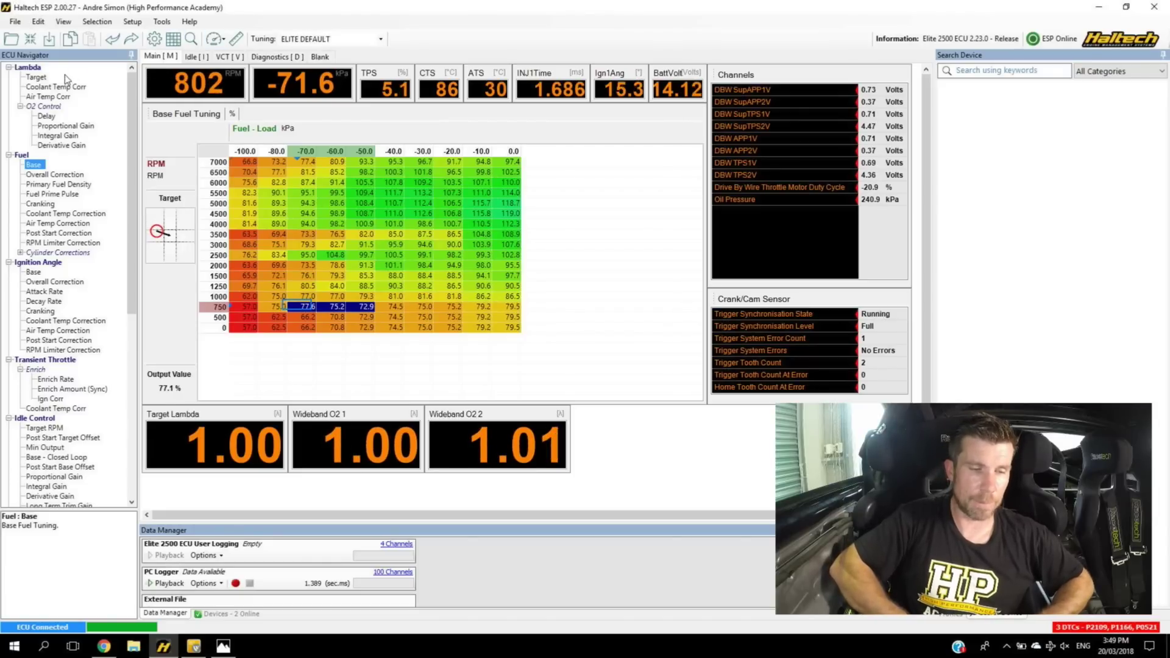
Check the tables in the Lambda group and open its Target table to review the target lambda values across RPM and fuel load
{"action": "mouse_move", "coordinate": [66, 59]}
{"action": "left_mouse_down"}
{"action": "mouse_move", "coordinate": [18, 59]}
{"action": "mouse_move", "coordinate": [4, 103]}
{"action": "mouse_move", "coordinate": [17, 140]}
{"action": "mouse_move", "coordinate": [60, 165]}
{"action": "mouse_move", "coordinate": [123, 142]}
{"action": "mouse_move", "coordinate": [107, 76]}
{"action": "mouse_move", "coordinate": [65, 59]}
{"action": "left_mouse_up"}
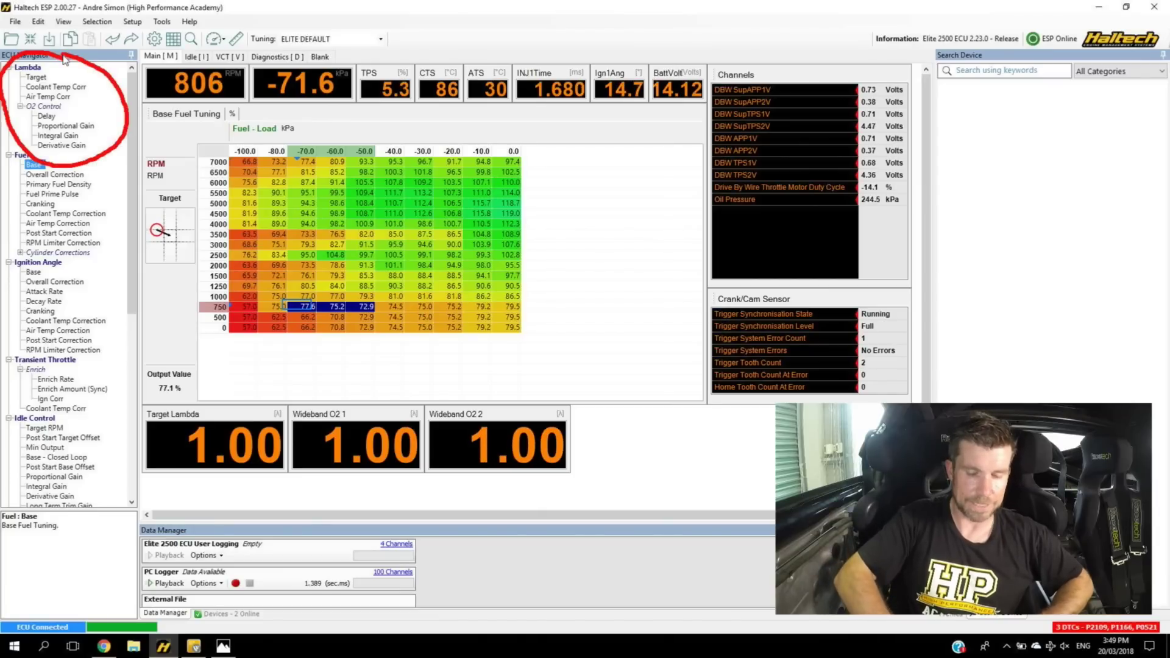
{"action": "key", "text": "Escape"}
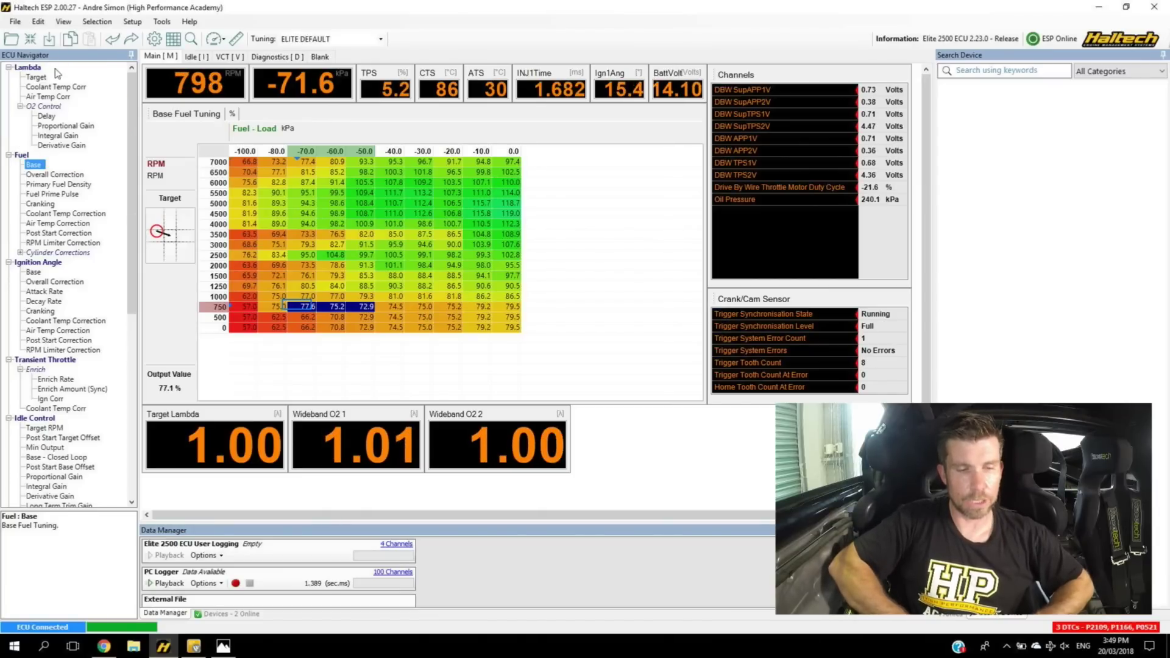
{"action": "left_click", "coordinate": [45, 81]}
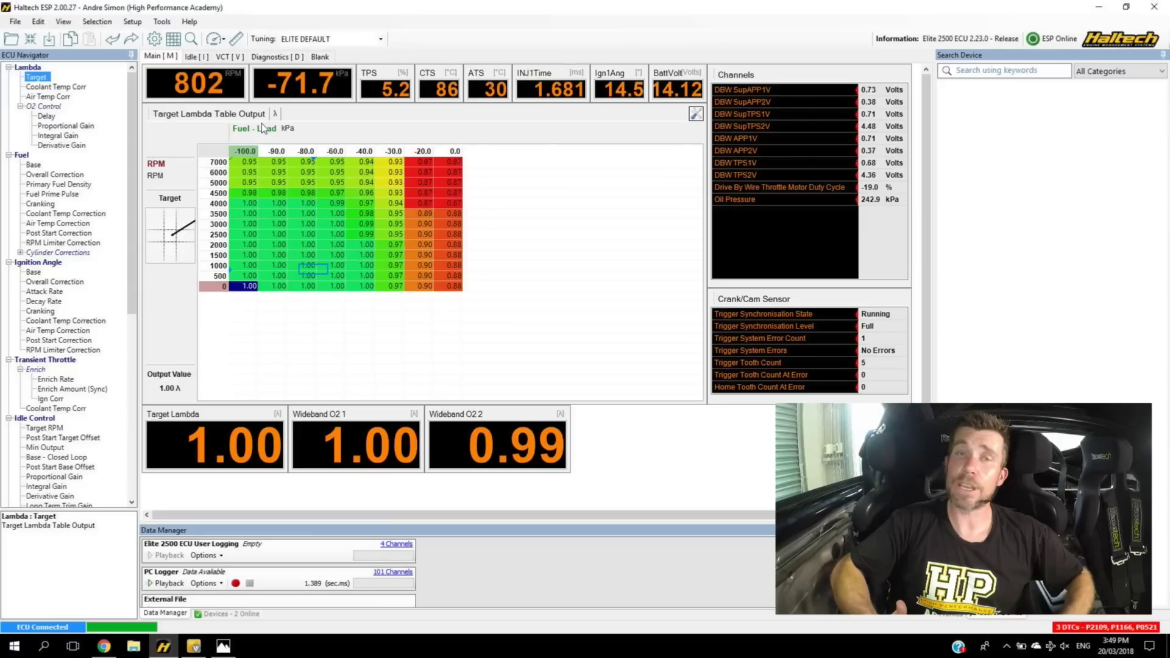
Return to the fuel Base table, select the 750 RPM, -70 kPa cell and compare both wideband O2 readings with the target lambda
{"action": "left_click", "coordinate": [37, 164]}
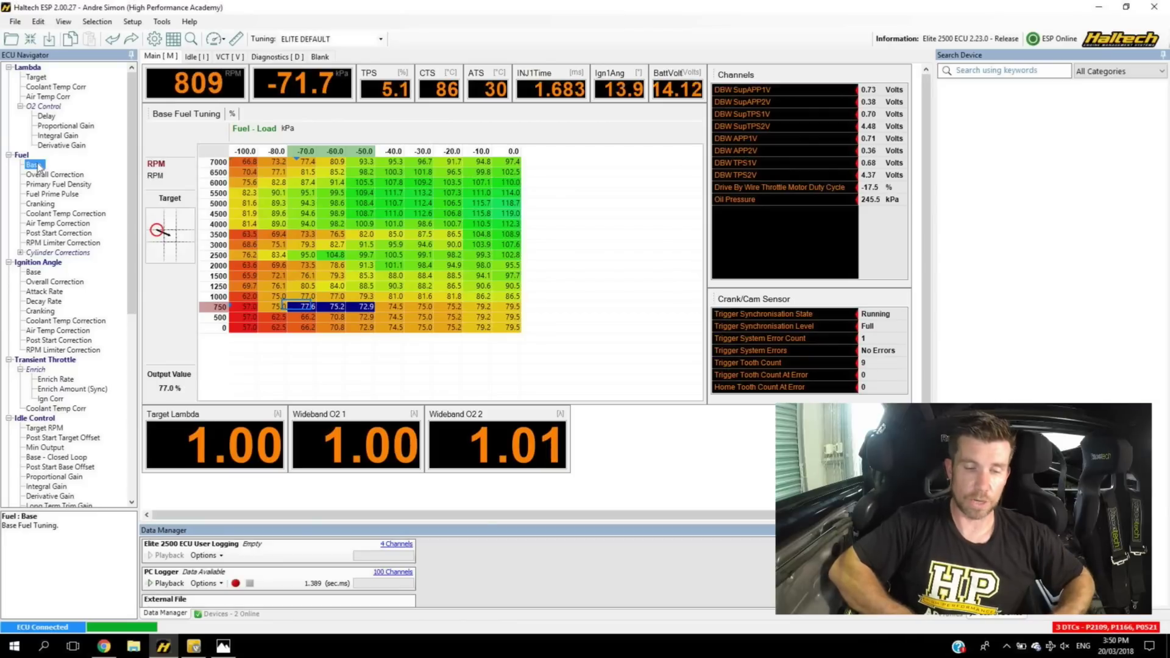
{"action": "mouse_move", "coordinate": [326, 292]}
{"action": "left_mouse_down"}
{"action": "mouse_move", "coordinate": [283, 299]}
{"action": "mouse_move", "coordinate": [284, 313]}
{"action": "mouse_move", "coordinate": [328, 294]}
{"action": "left_mouse_up"}
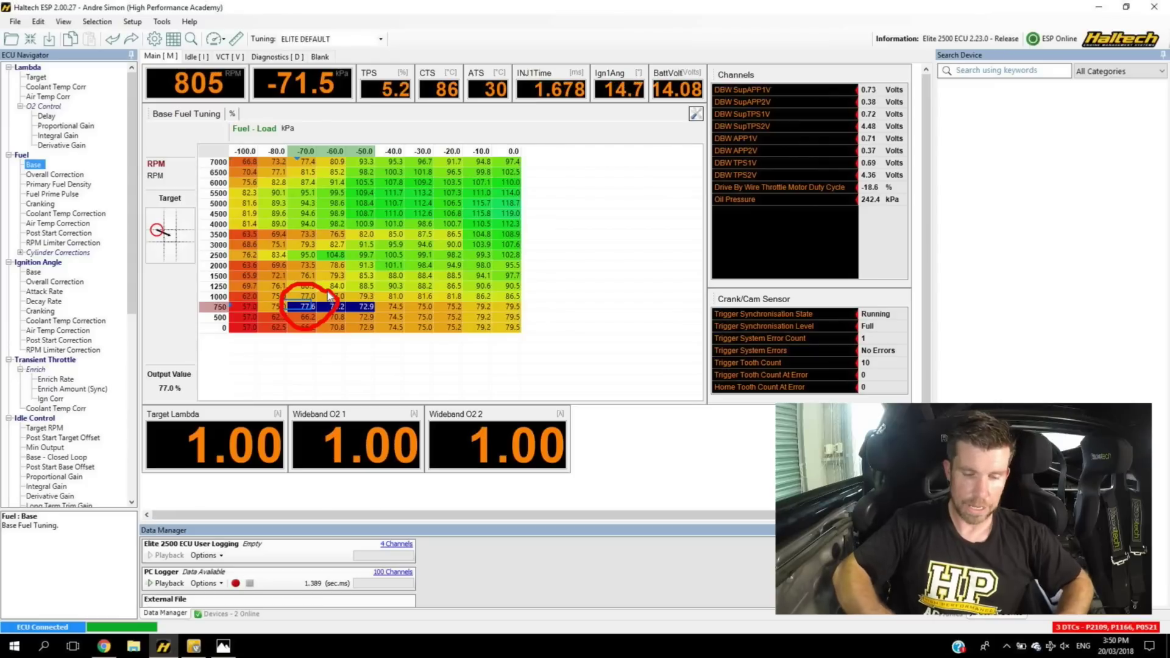
{"action": "key", "text": "shift+Left"}
{"action": "key", "text": "shift+Left"}
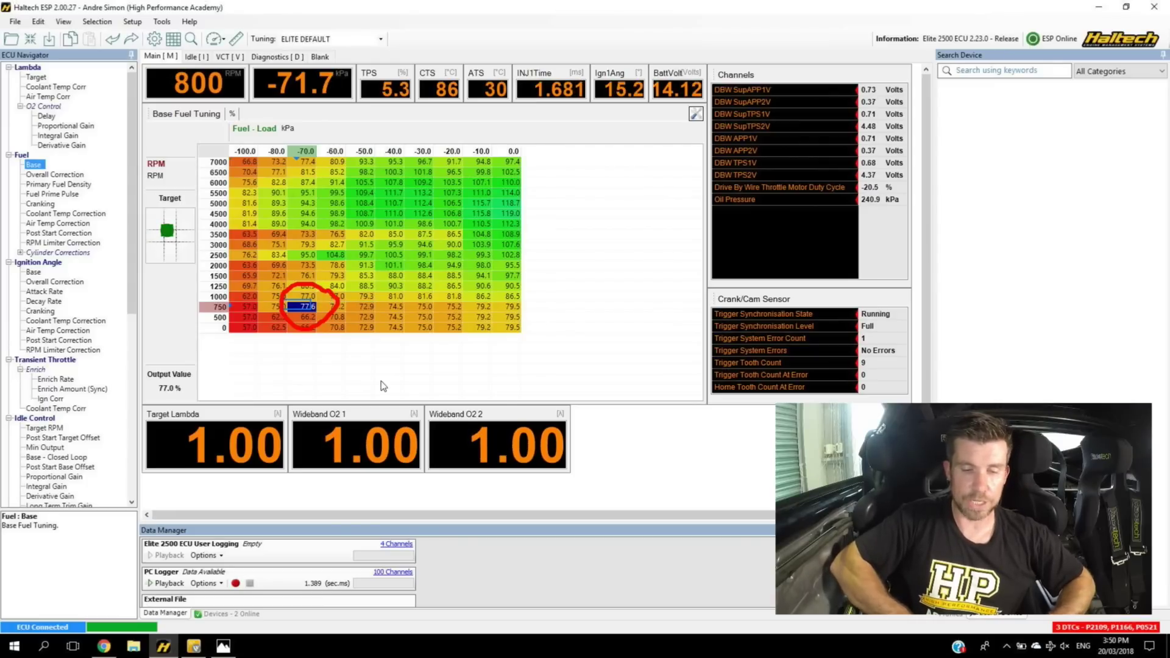
{"action": "mouse_move", "coordinate": [585, 404]}
{"action": "left_mouse_down"}
{"action": "mouse_move", "coordinate": [408, 390]}
{"action": "mouse_move", "coordinate": [313, 400]}
{"action": "mouse_move", "coordinate": [293, 468]}
{"action": "mouse_move", "coordinate": [334, 491]}
{"action": "mouse_move", "coordinate": [435, 505]}
{"action": "mouse_move", "coordinate": [574, 488]}
{"action": "mouse_move", "coordinate": [572, 415]}
{"action": "left_mouse_up"}
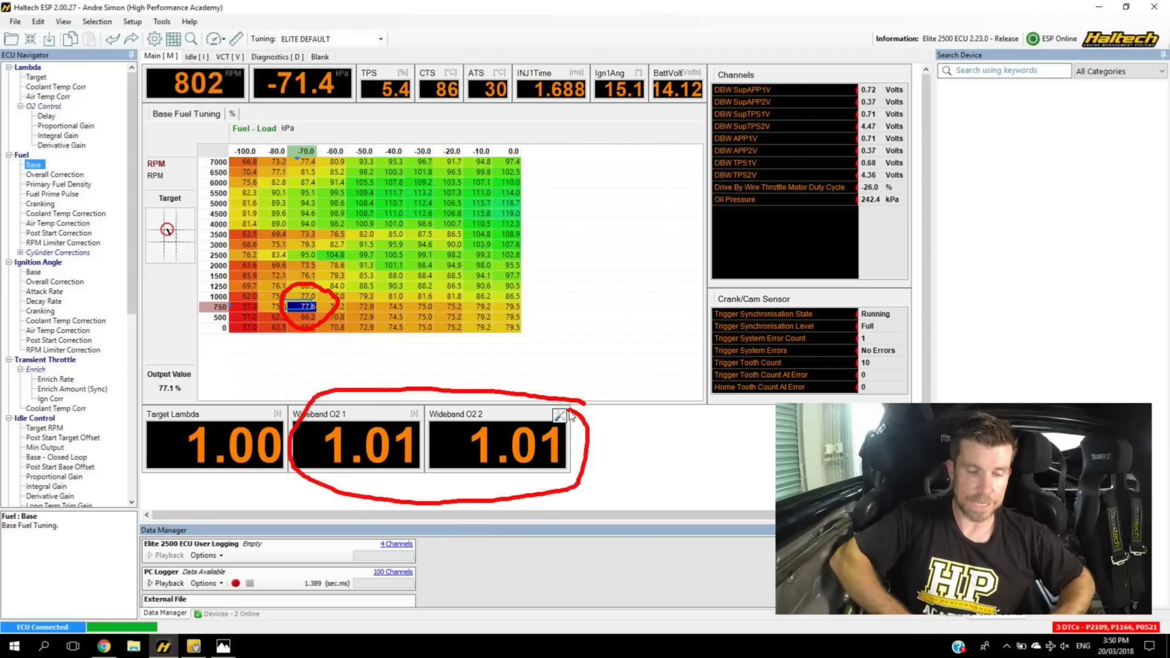
{"action": "key", "text": "Escape"}
{"action": "mouse_move", "coordinate": [283, 400]}
{"action": "left_mouse_down"}
{"action": "mouse_move", "coordinate": [165, 412]}
{"action": "mouse_move", "coordinate": [130, 457]}
{"action": "mouse_move", "coordinate": [204, 495]}
{"action": "mouse_move", "coordinate": [276, 486]}
{"action": "mouse_move", "coordinate": [298, 455]}
{"action": "mouse_move", "coordinate": [263, 400]}
{"action": "left_mouse_up"}
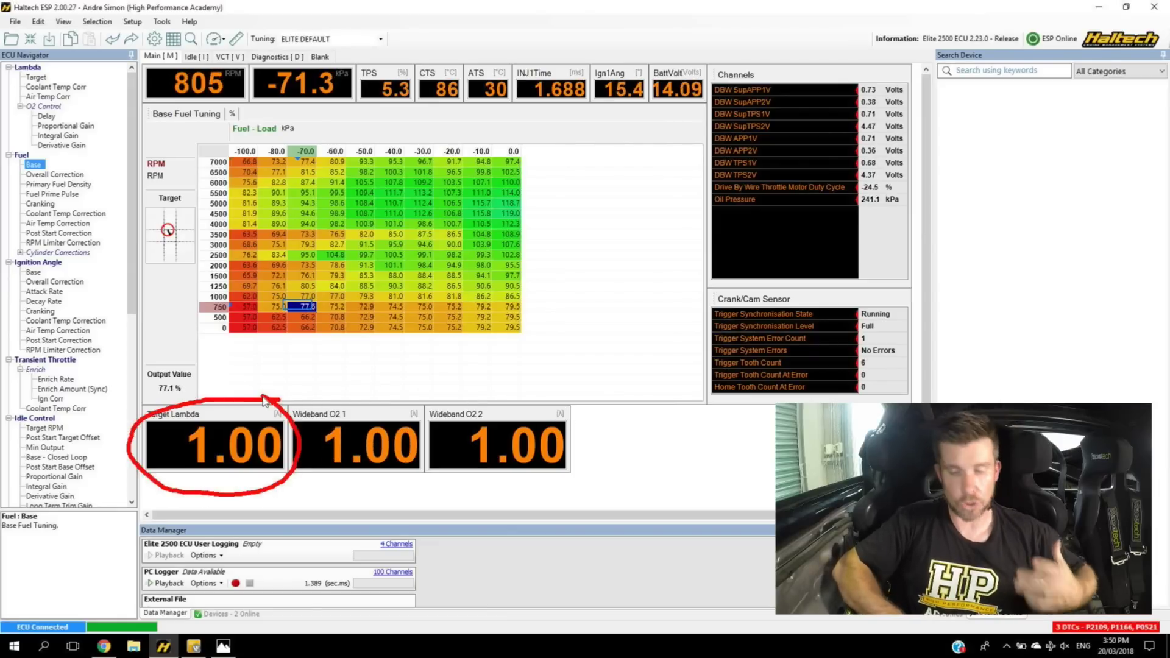
{"action": "key", "text": "Escape"}
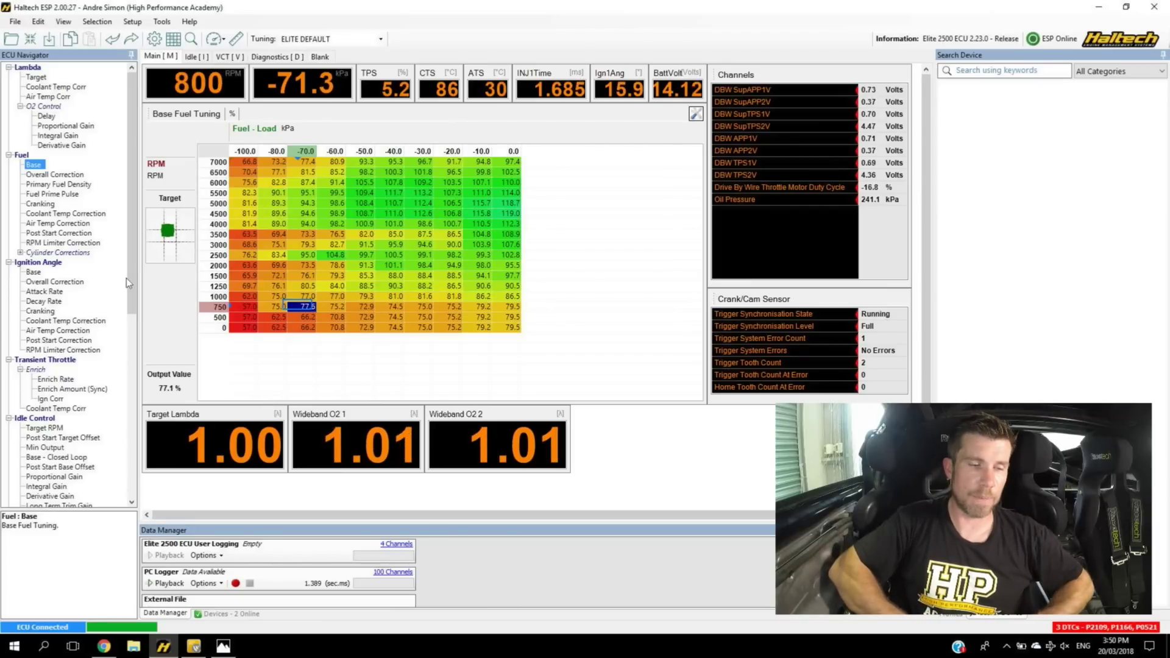
In the Lambda Target table, set the cells from 500 to 2000 RPM and -80 to -40 kPa to 0.90
{"action": "left_click", "coordinate": [36, 76]}
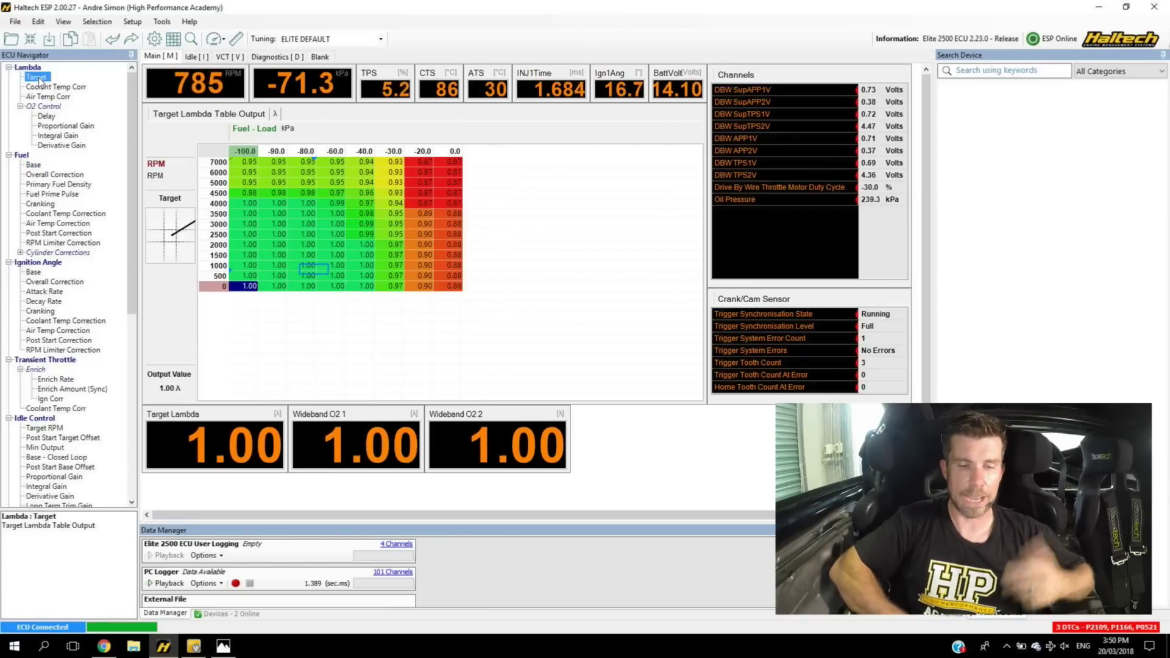
{"action": "left_click_drag", "start_coordinate": [316, 245], "coordinate": [317, 276]}
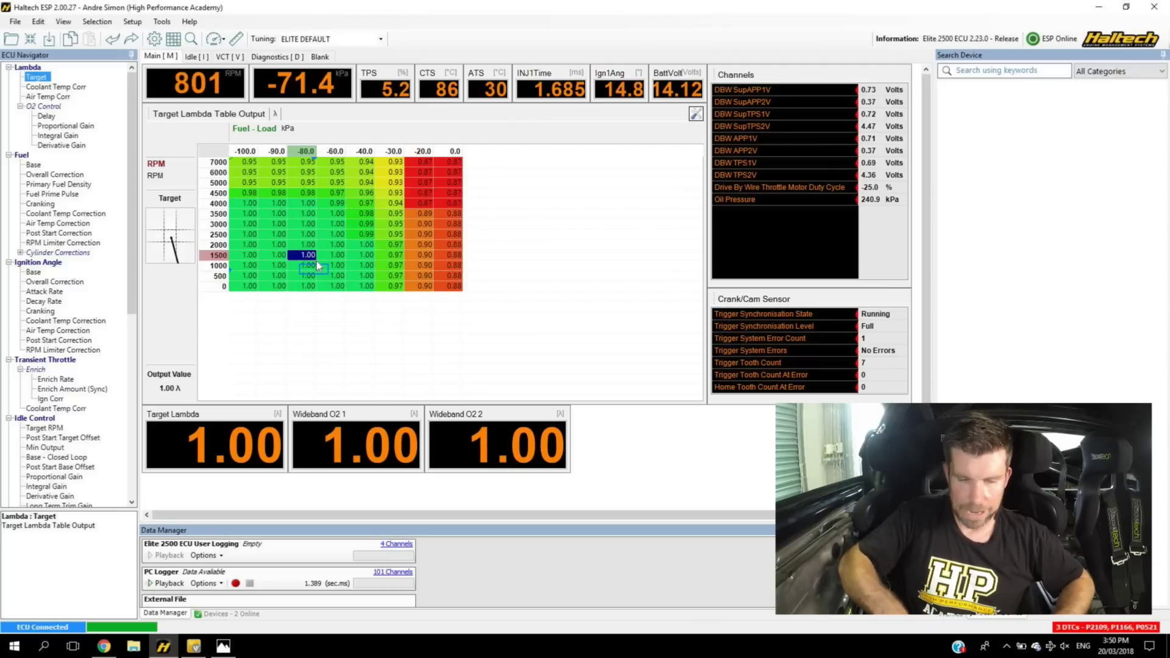
{"action": "key", "text": "shift+Right"}
{"action": "key", "text": "shift+Right"}
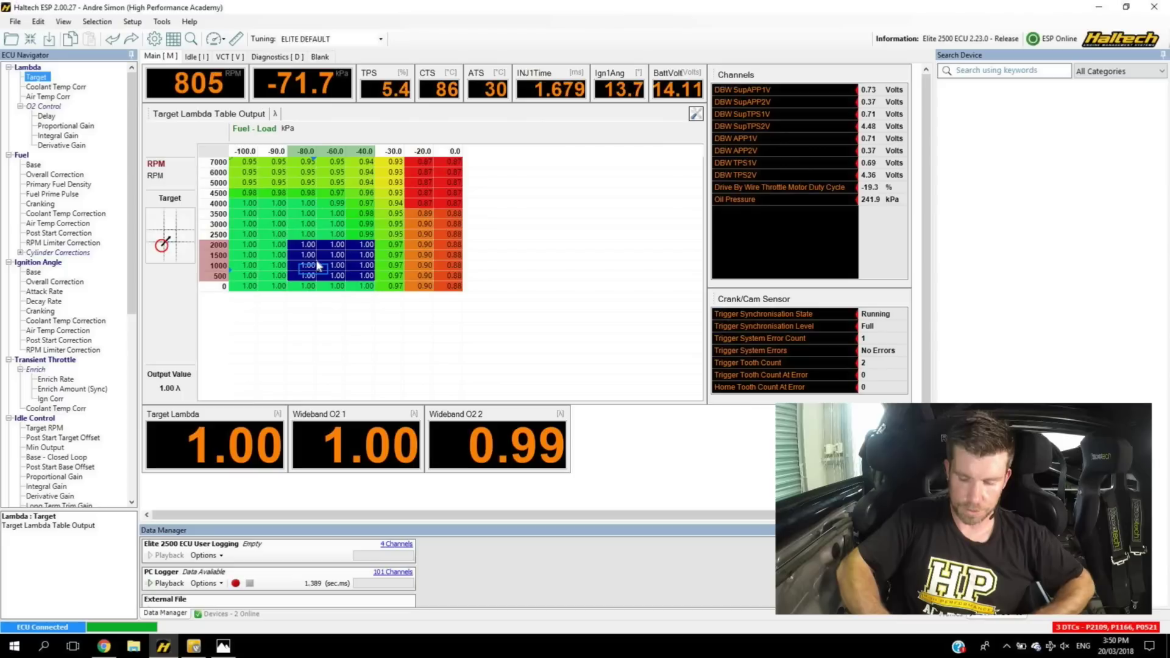
{"action": "key", "text": "equal"}
{"action": "type", "text": "0."}
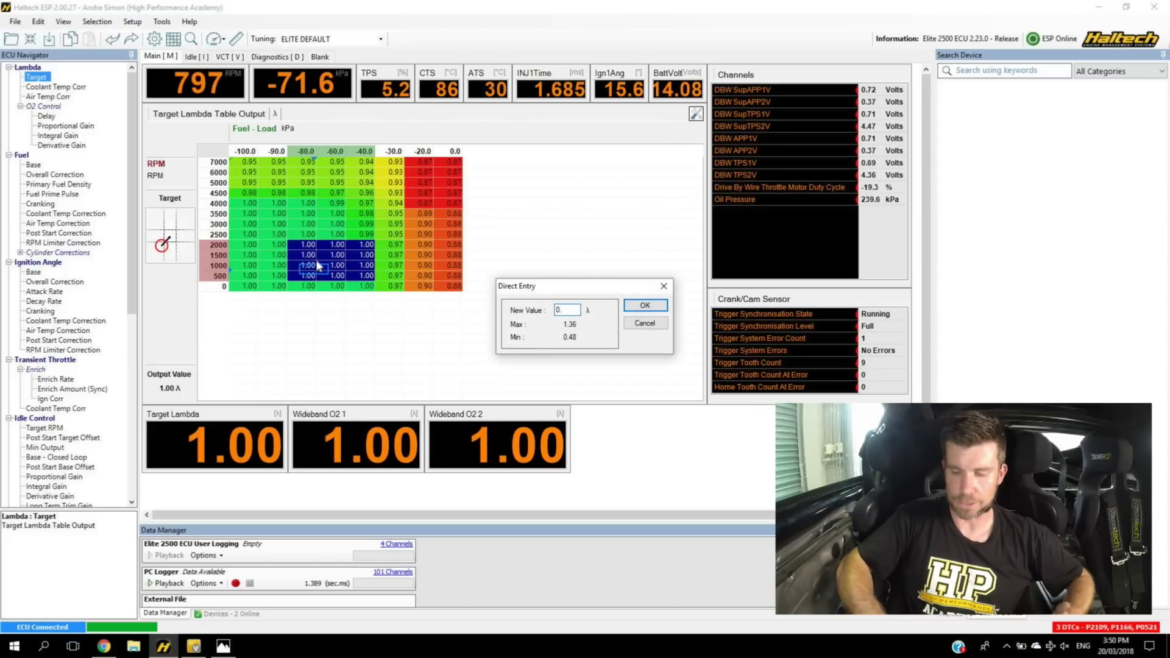
{"action": "type", "text": "9"}
{"action": "key", "text": "Return"}
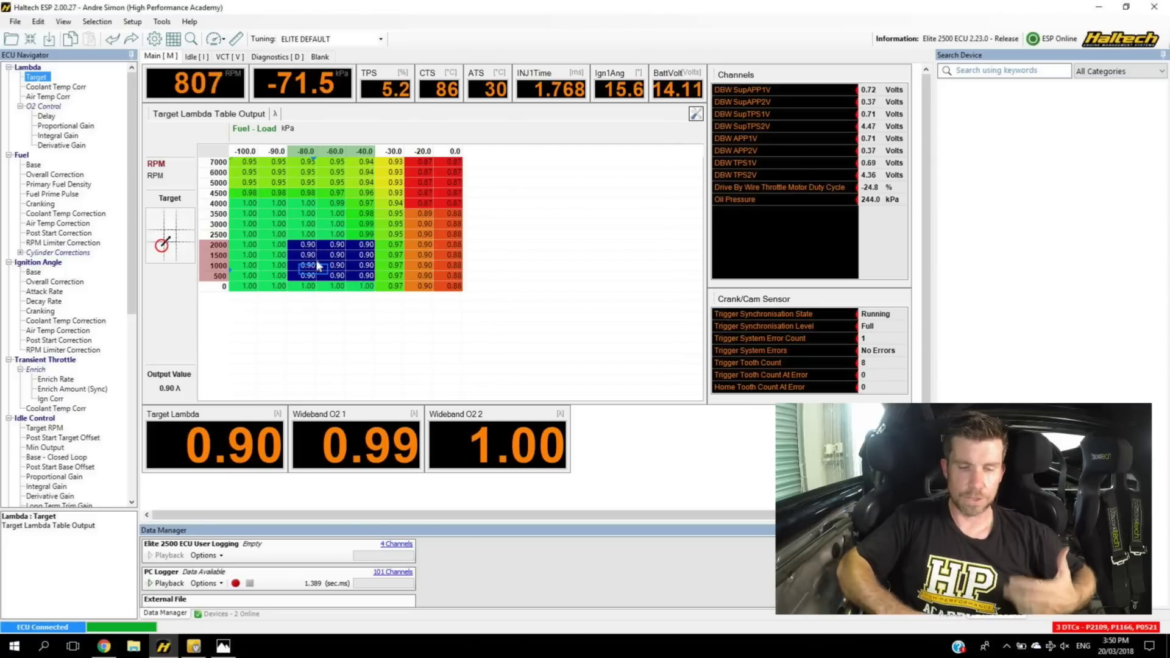
Compare both wideband O2 readings with the target, and set the selected target lambda cells back to 1.00
{"action": "mouse_move", "coordinate": [607, 441]}
{"action": "left_mouse_down"}
{"action": "mouse_move", "coordinate": [563, 397]}
{"action": "mouse_move", "coordinate": [339, 371]}
{"action": "mouse_move", "coordinate": [299, 422]}
{"action": "mouse_move", "coordinate": [341, 512]}
{"action": "mouse_move", "coordinate": [492, 509]}
{"action": "mouse_move", "coordinate": [591, 456]}
{"action": "left_mouse_up"}
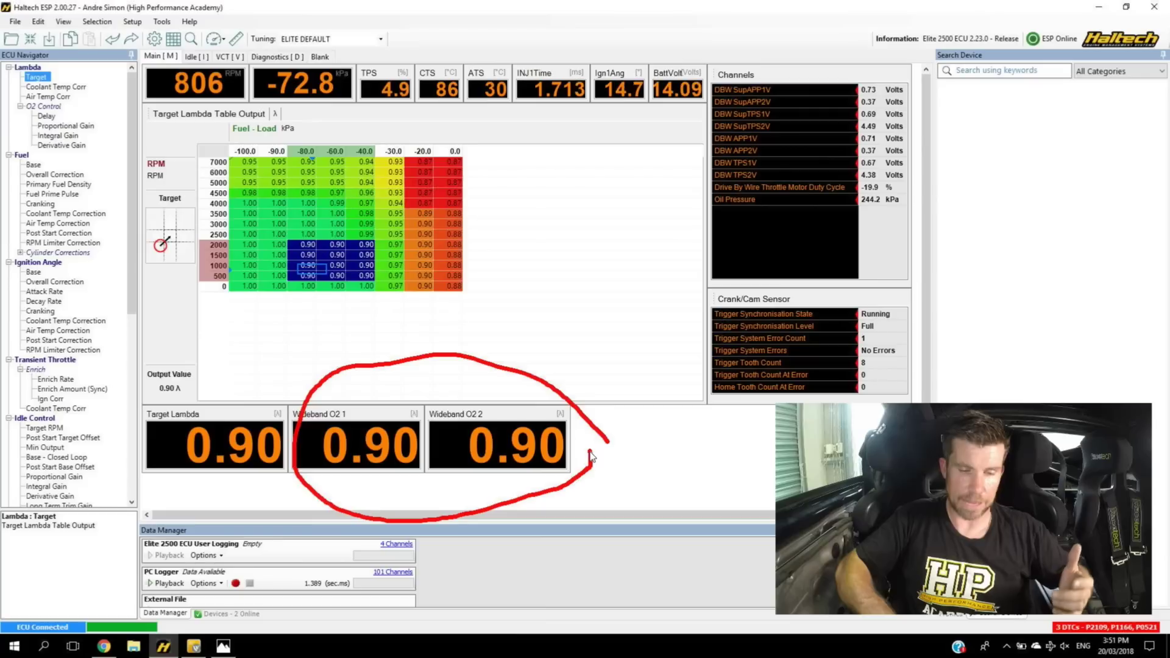
{"action": "type", "text": "1"}
{"action": "key", "text": "Return"}
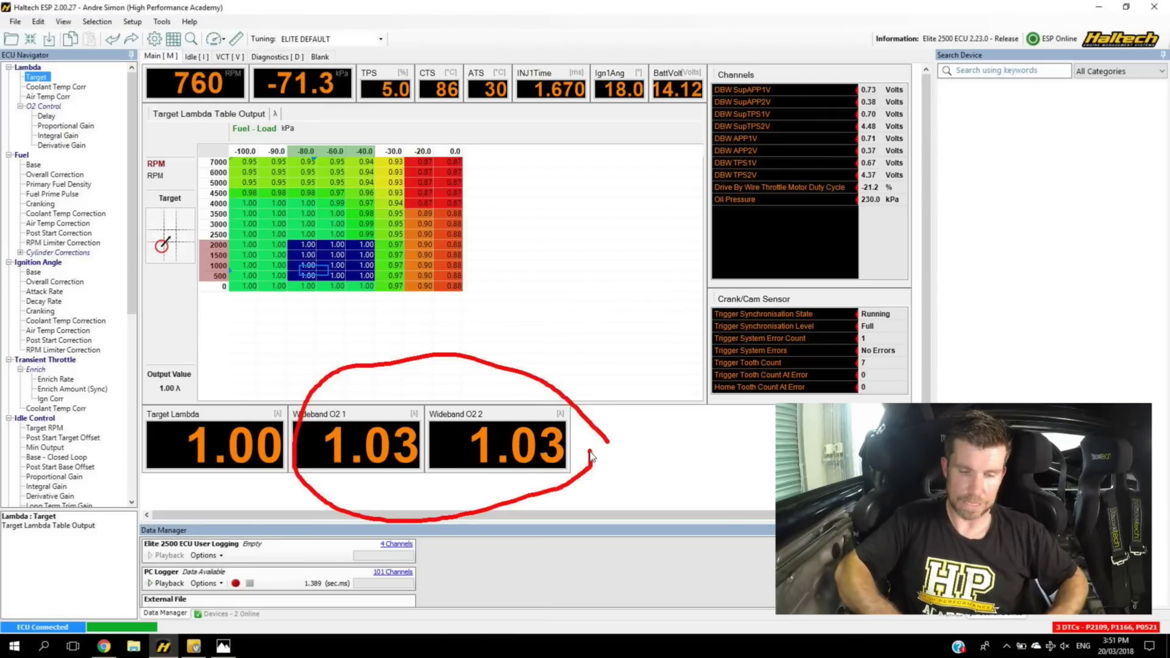
{"action": "key", "text": "Escape"}
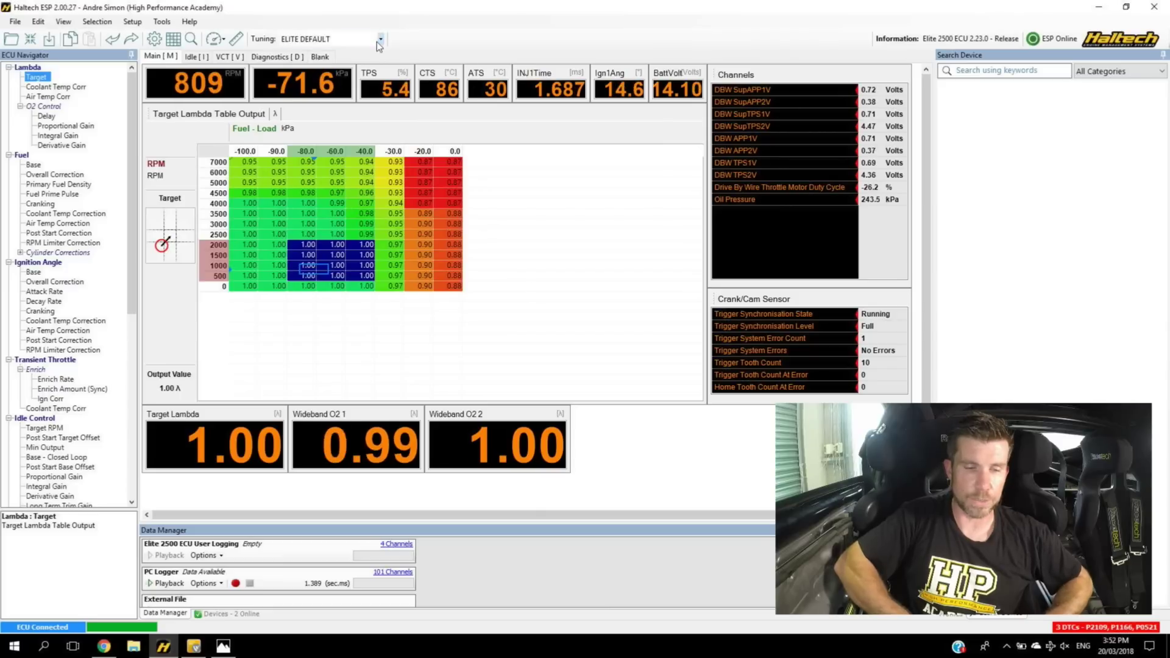
Look through the Idle, VCT, Diagnostics and Blank tuning pages of the ELITE DEFAULT layout and return to the Main page
{"action": "mouse_move", "coordinate": [346, 42]}
{"action": "left_mouse_down"}
{"action": "mouse_move", "coordinate": [199, 46]}
{"action": "mouse_move", "coordinate": [136, 64]}
{"action": "mouse_move", "coordinate": [161, 90]}
{"action": "mouse_move", "coordinate": [307, 78]}
{"action": "mouse_move", "coordinate": [358, 46]}
{"action": "left_mouse_up"}
{"action": "key", "text": "Escape"}
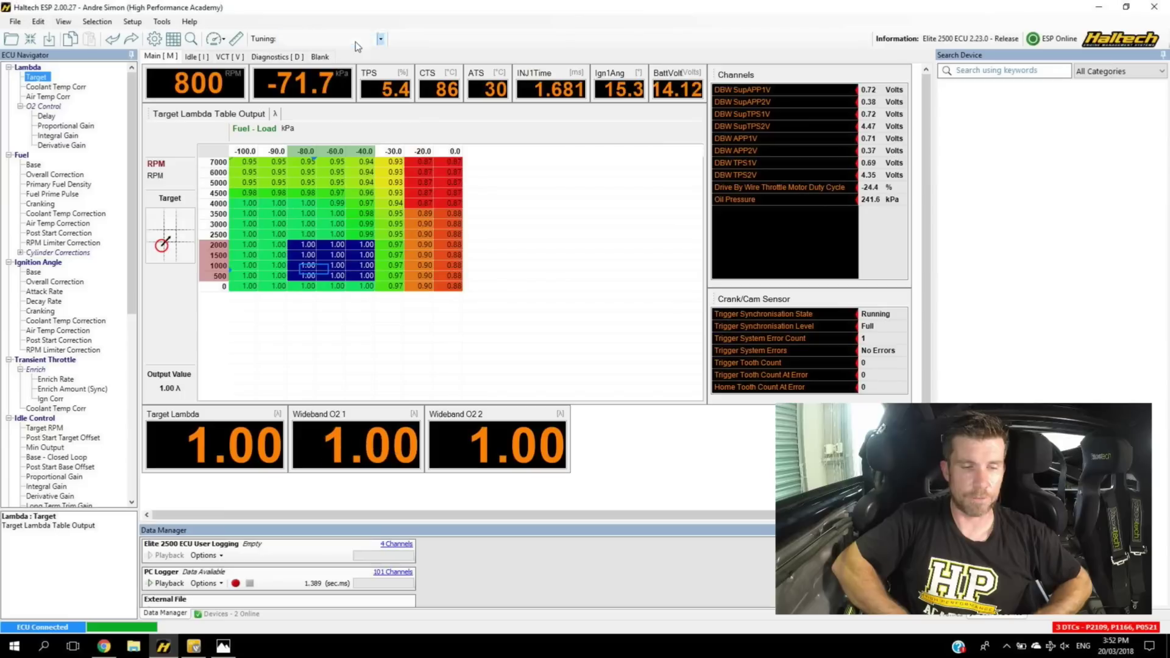
{"action": "left_click", "coordinate": [199, 59]}
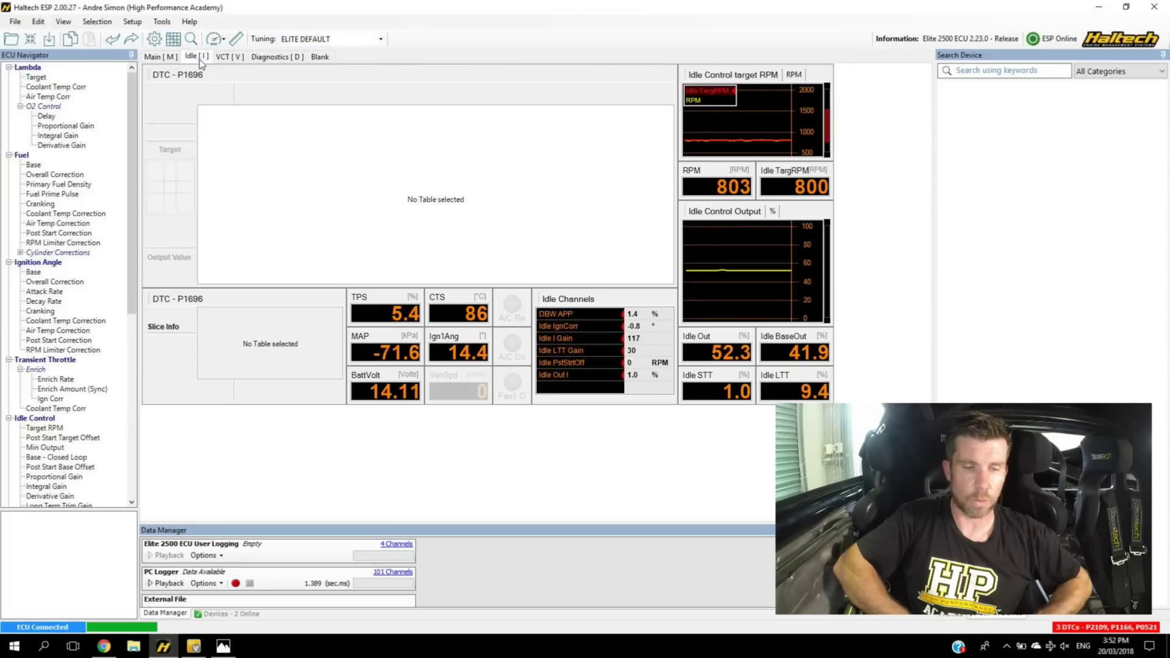
{"action": "left_click", "coordinate": [226, 61]}
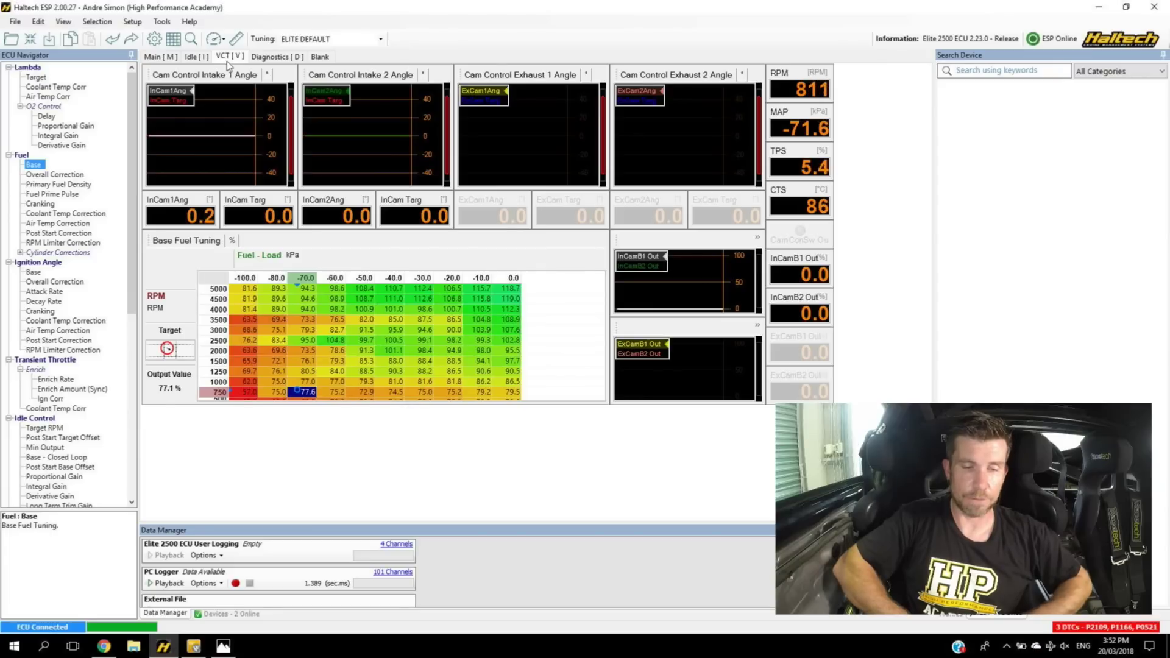
{"action": "left_click", "coordinate": [277, 57]}
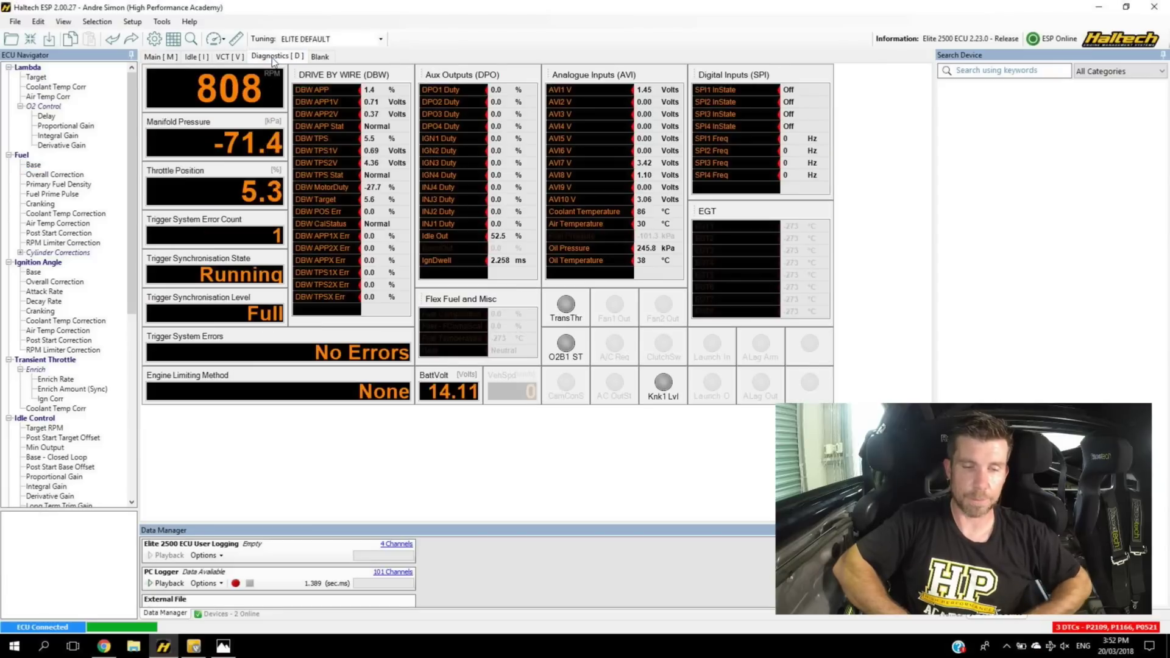
{"action": "left_click", "coordinate": [320, 57]}
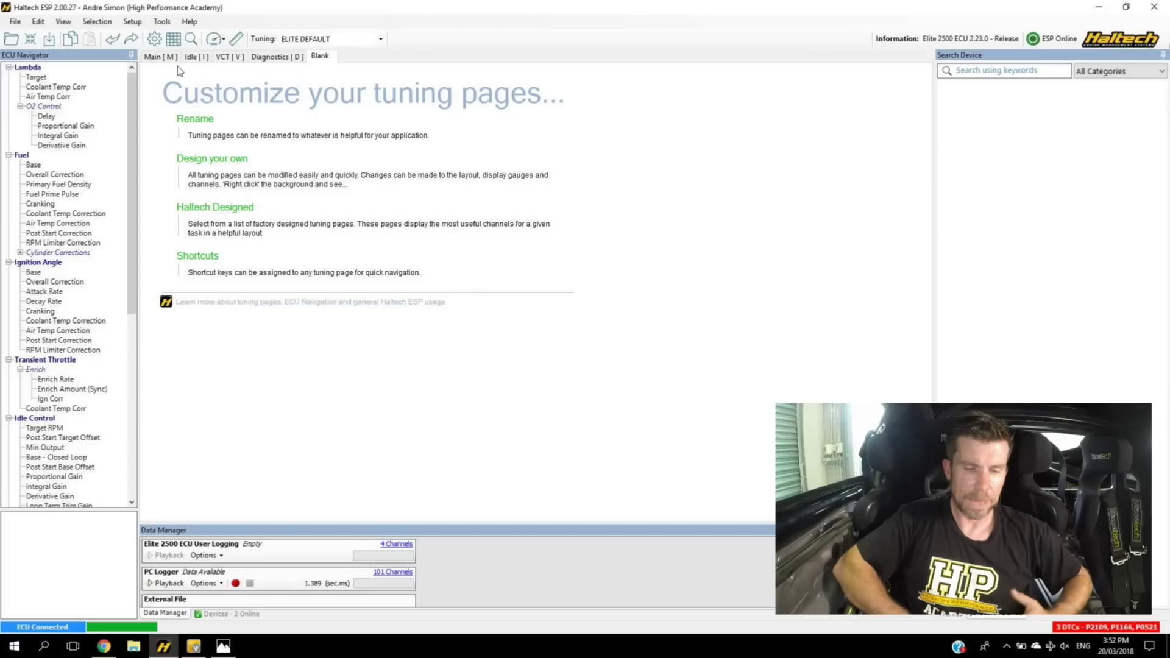
{"action": "left_click", "coordinate": [164, 58]}
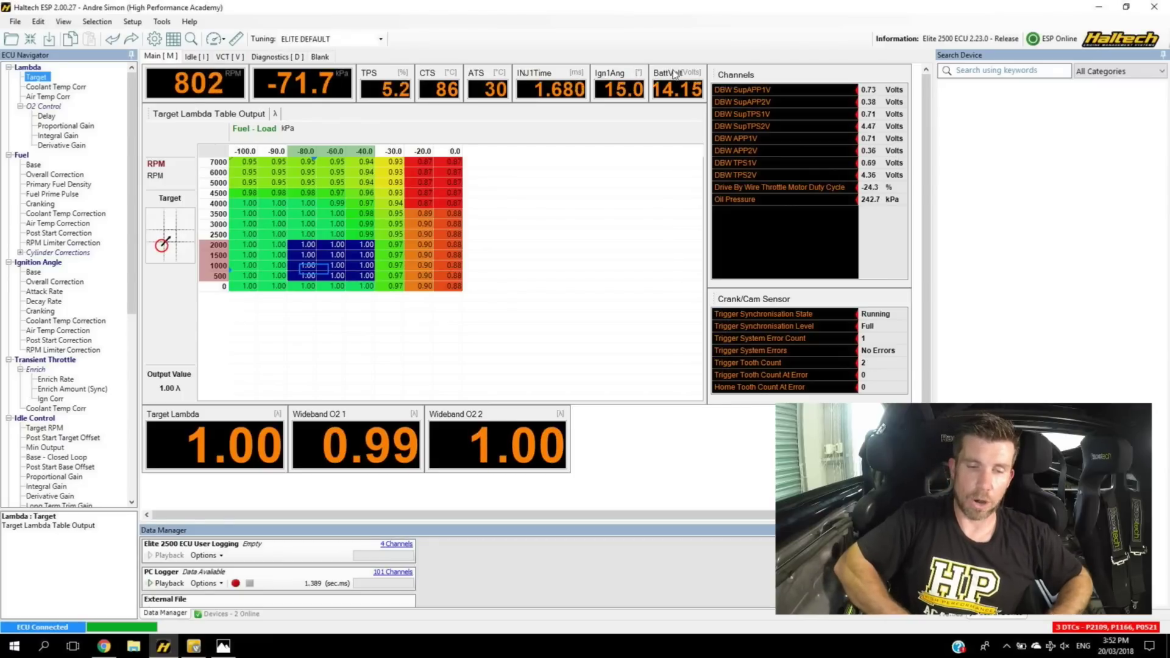
Examine the Main page's engine sensor gauges and its Target Lambda, Wideband O2 1 and Wideband O2 2 displays
{"action": "mouse_move", "coordinate": [714, 57]}
{"action": "left_mouse_down"}
{"action": "mouse_move", "coordinate": [464, 40]}
{"action": "mouse_move", "coordinate": [379, 60]}
{"action": "mouse_move", "coordinate": [346, 88]}
{"action": "mouse_move", "coordinate": [355, 106]}
{"action": "mouse_move", "coordinate": [404, 113]}
{"action": "mouse_move", "coordinate": [700, 122]}
{"action": "left_mouse_up"}
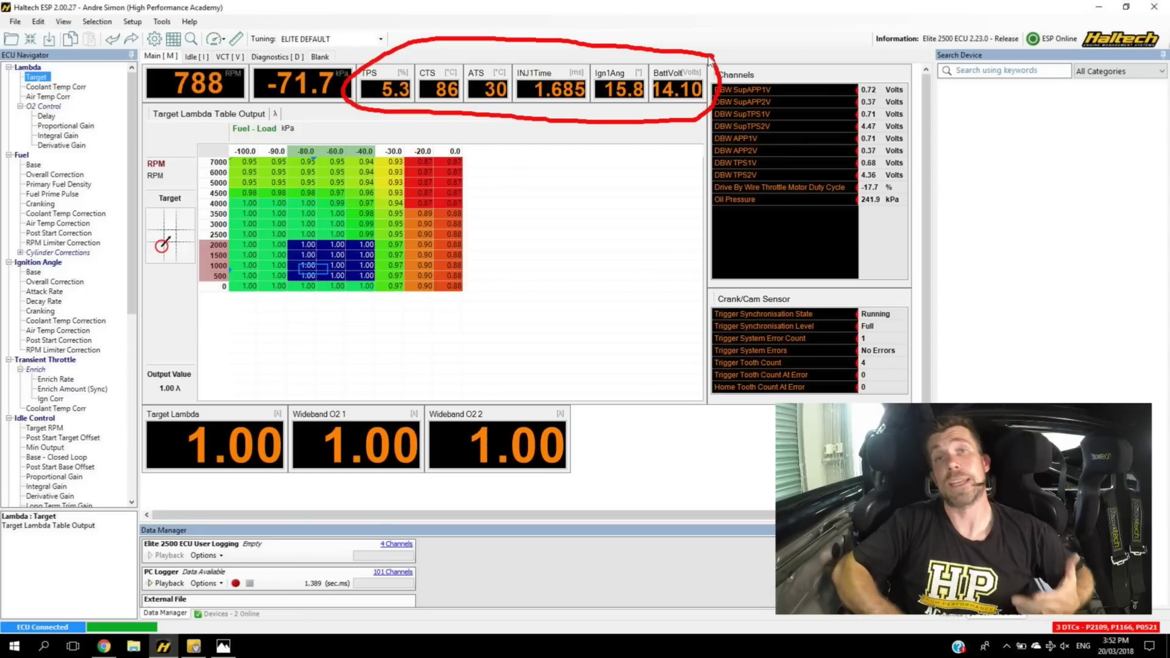
{"action": "key", "text": "Escape"}
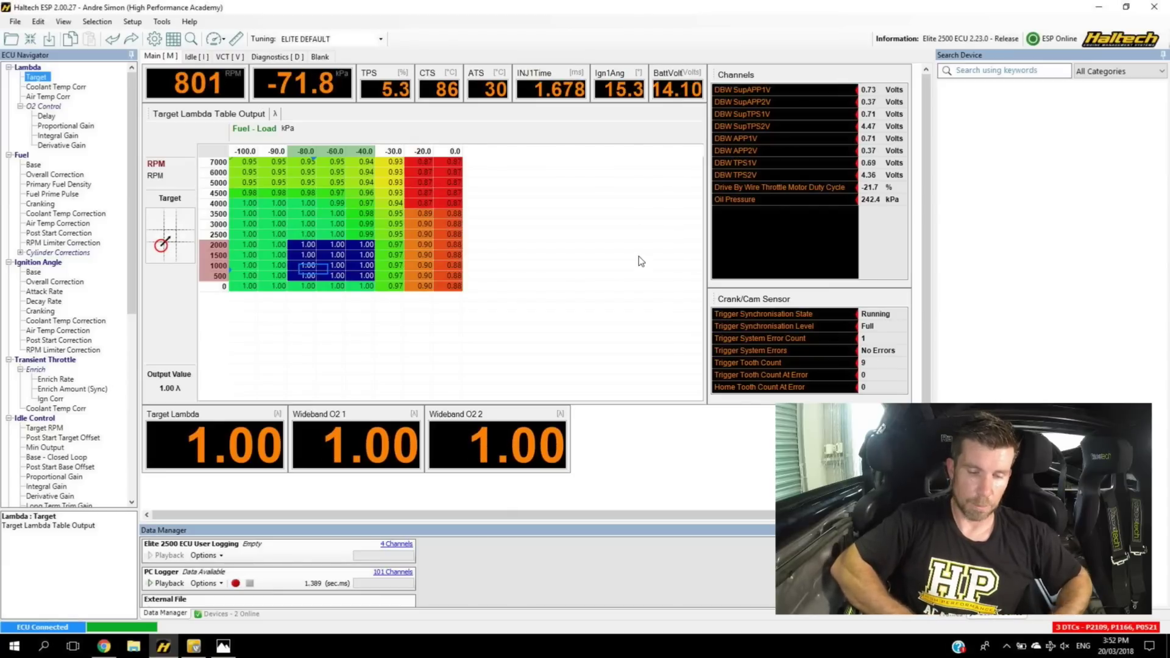
{"action": "mouse_move", "coordinate": [593, 384]}
{"action": "left_mouse_down"}
{"action": "mouse_move", "coordinate": [174, 383]}
{"action": "mouse_move", "coordinate": [139, 476]}
{"action": "mouse_move", "coordinate": [405, 504]}
{"action": "mouse_move", "coordinate": [589, 485]}
{"action": "mouse_move", "coordinate": [579, 399]}
{"action": "left_mouse_up"}
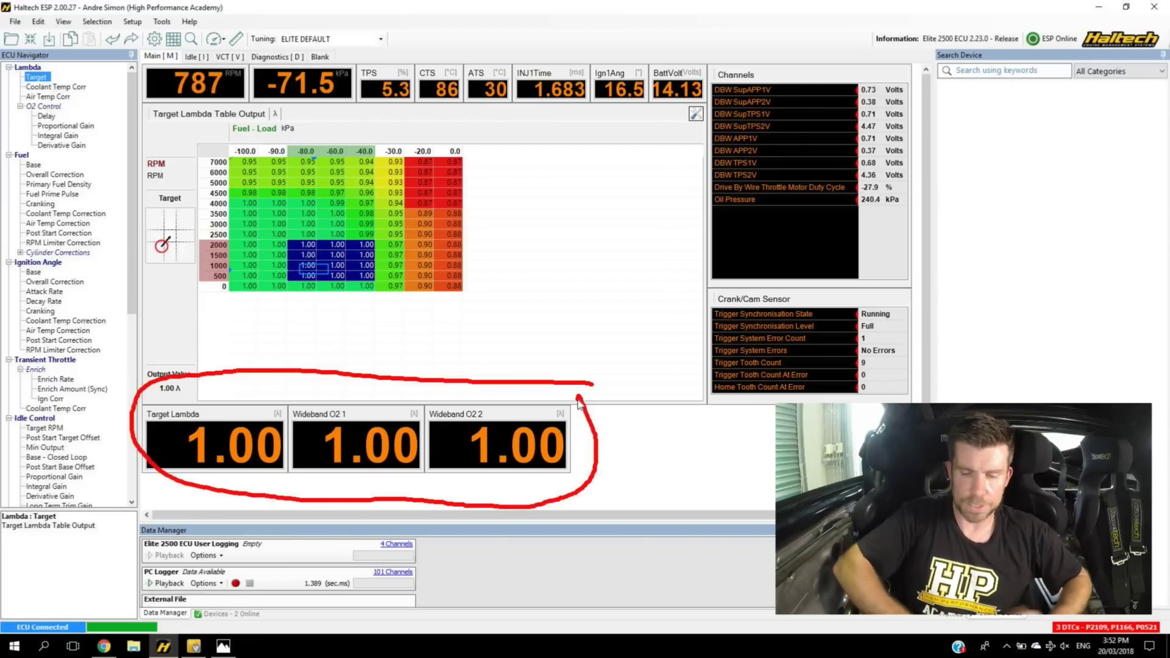
{"action": "key", "text": "Escape"}
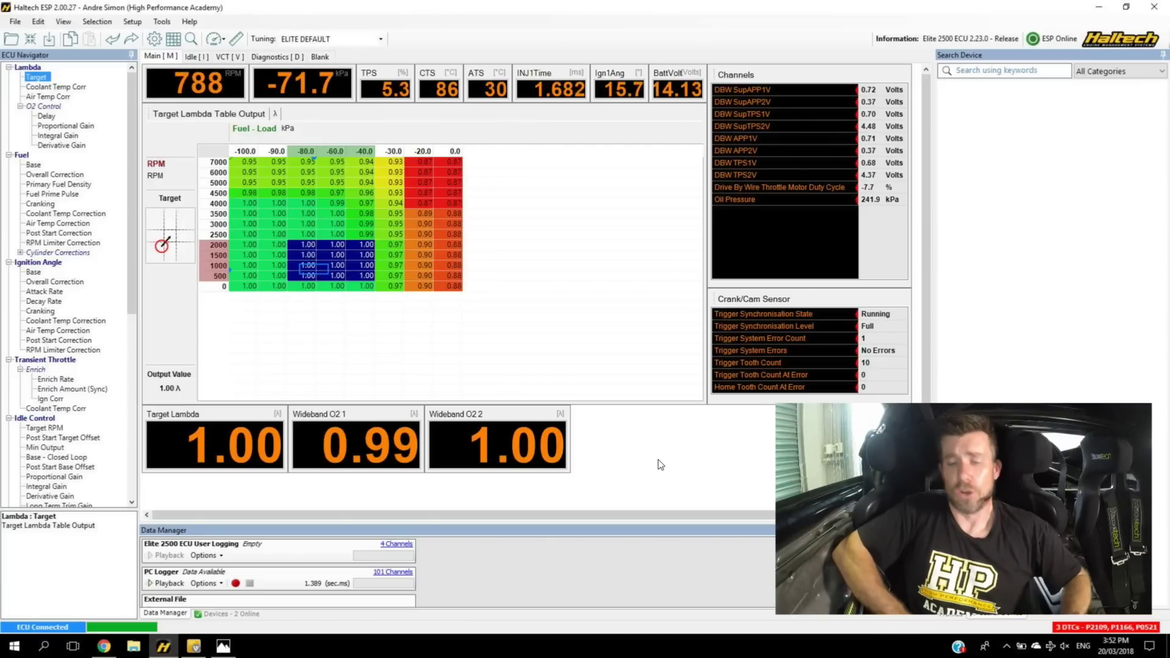
Add a Number Display gauge to the empty area of the Main page beside the Wideband O2 2 gauge
{"action": "right_click", "coordinate": [658, 465]}
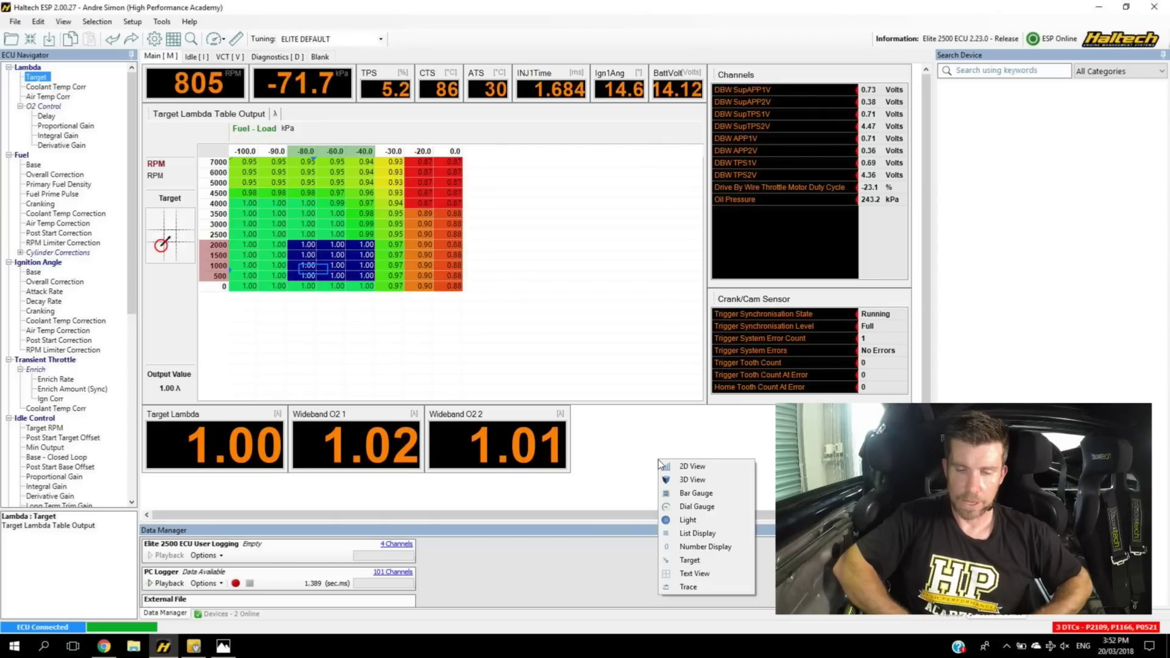
{"action": "right_click", "coordinate": [629, 450]}
{"action": "right_click", "coordinate": [630, 450]}
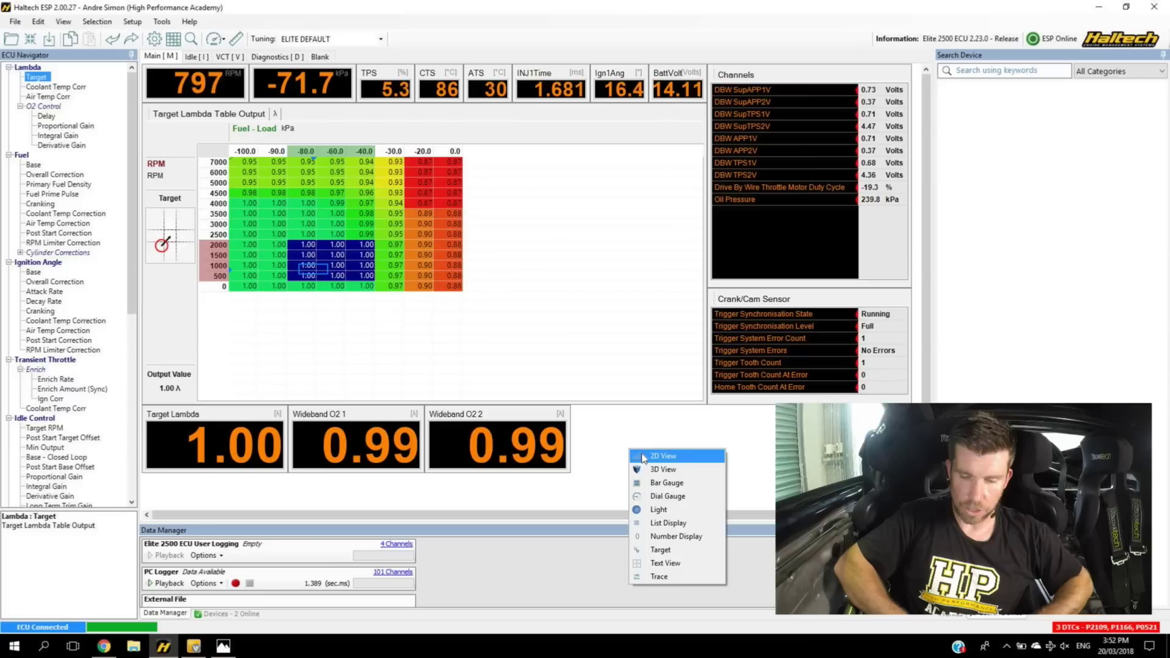
{"action": "left_click", "coordinate": [674, 539]}
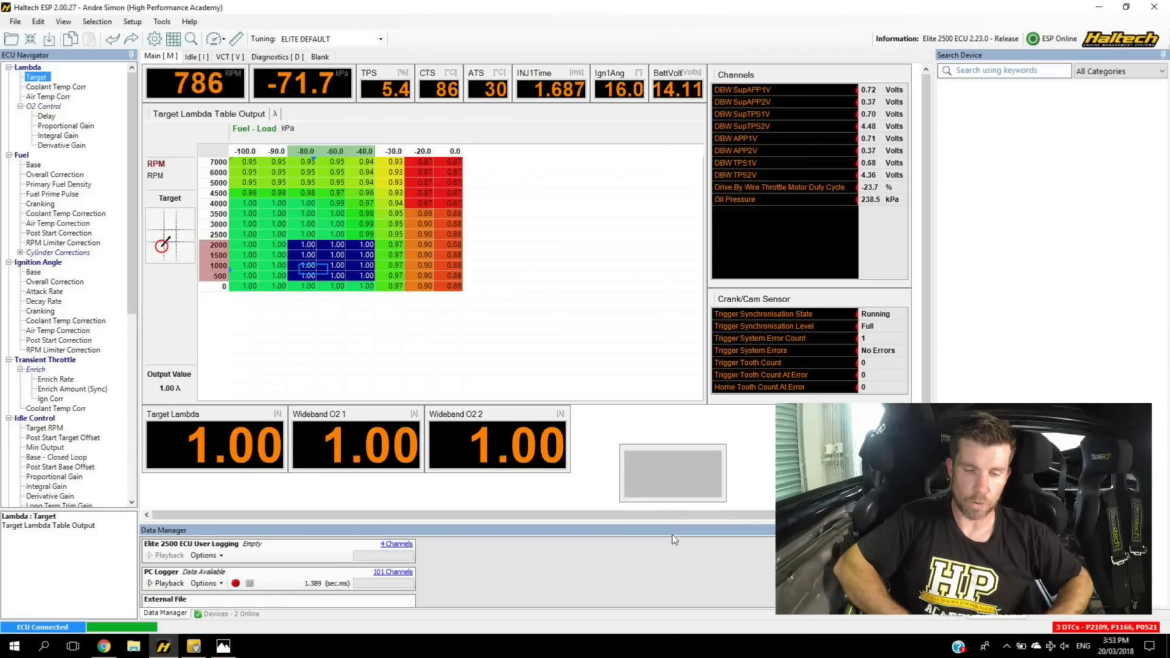
{"action": "left_click_drag", "start_coordinate": [539, 404], "coordinate": [531, 399]}
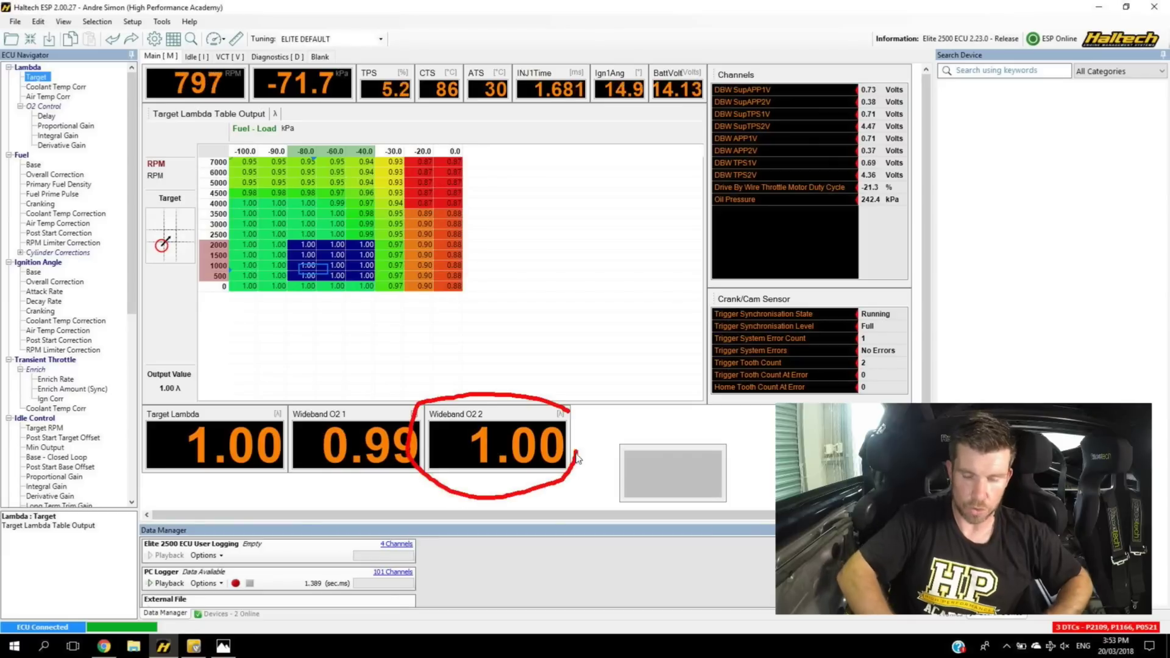
Assign the O2 Control Bank 1 Short Term Fuel Trim channel to the empty gauge, and fit it directly beside the Wideband O2 2 gauge at matching size
{"action": "right_click", "coordinate": [701, 464]}
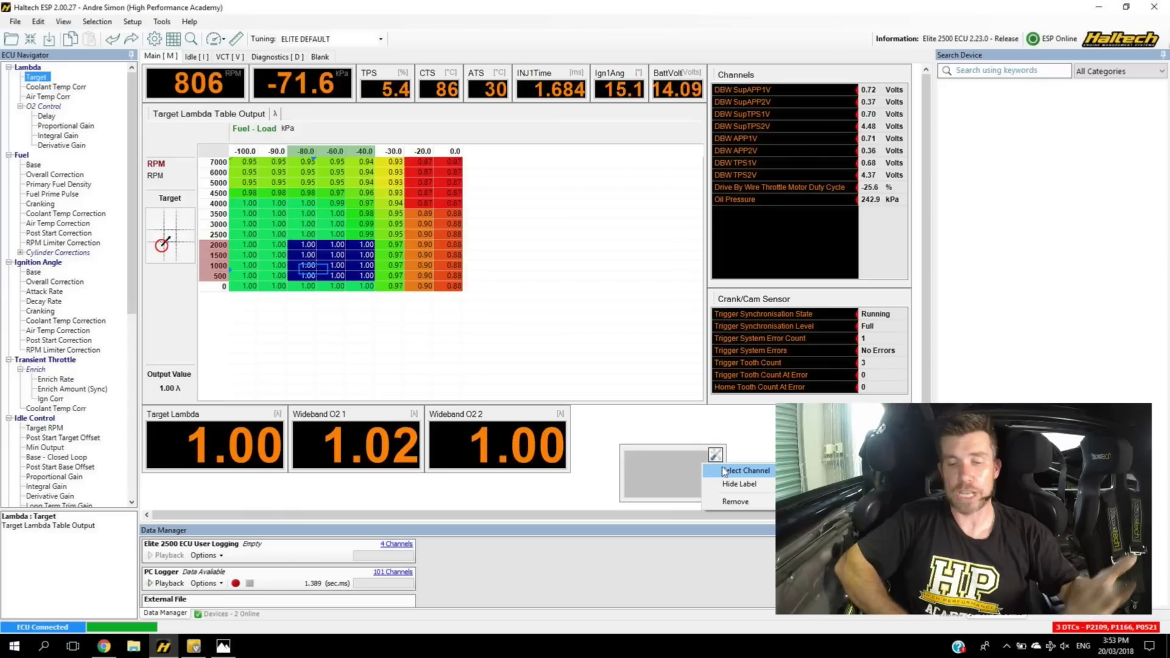
{"action": "left_click", "coordinate": [726, 472]}
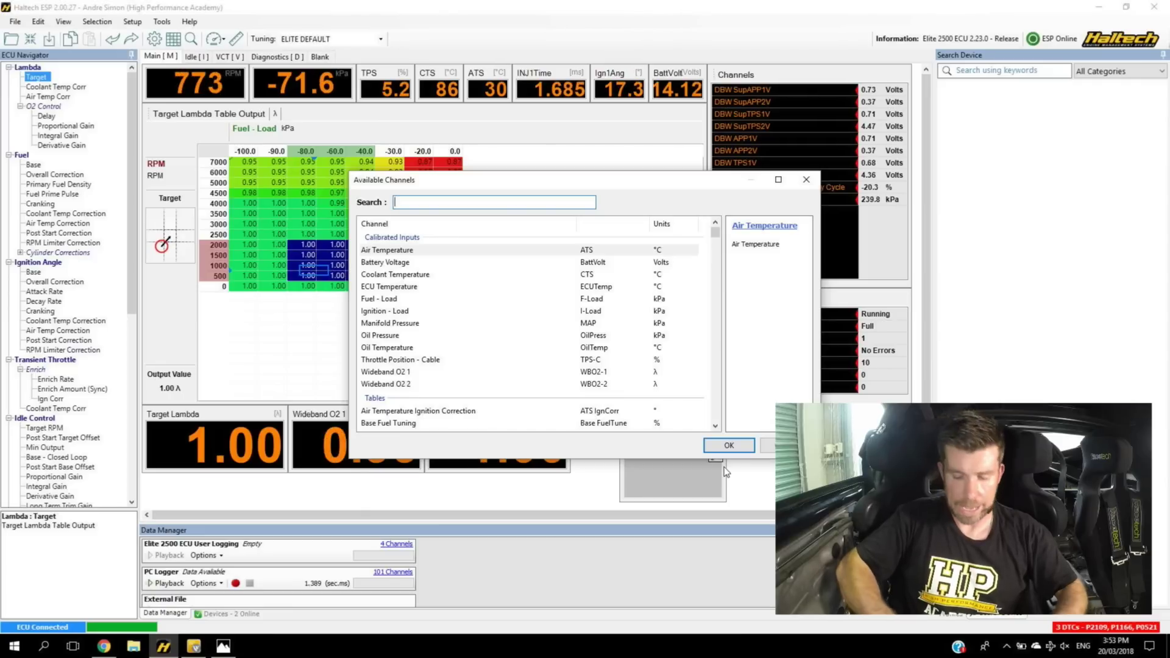
{"action": "type", "text": "o"}
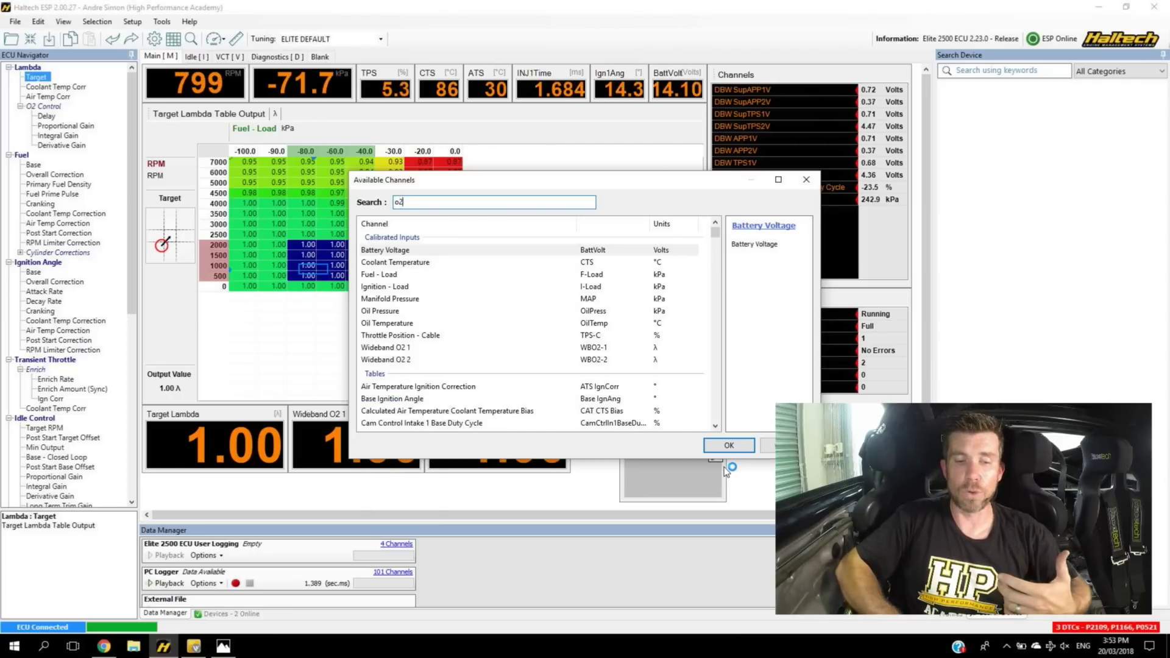
{"action": "type", "text": "2"}
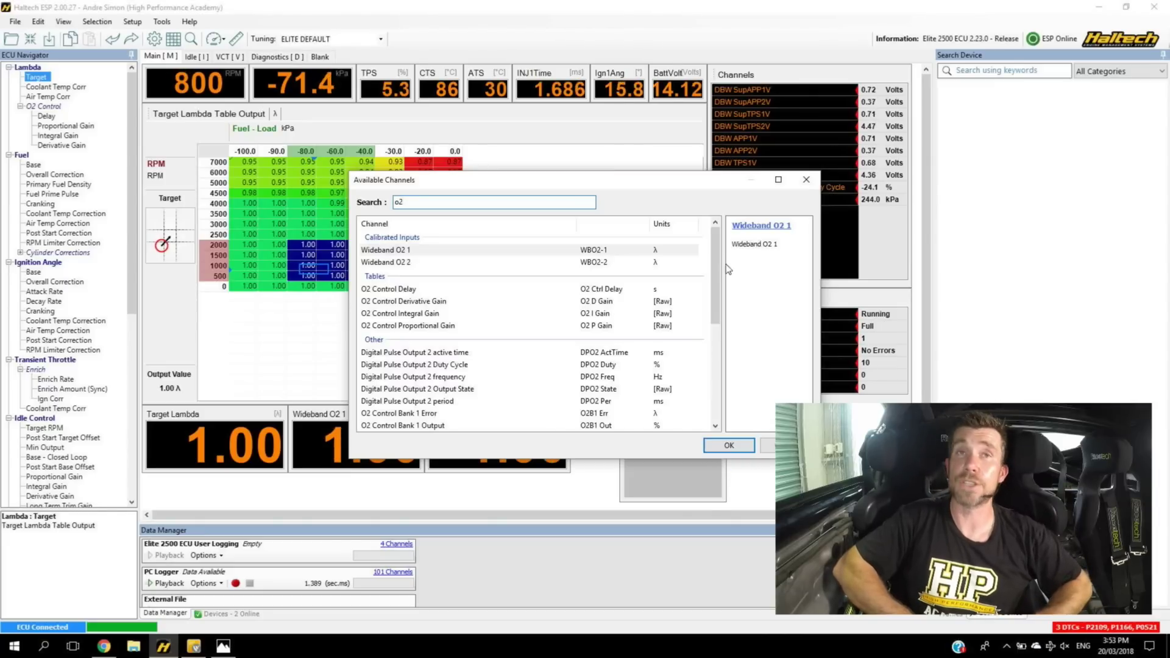
{"action": "left_click_drag", "start_coordinate": [714, 261], "coordinate": [726, 314]}
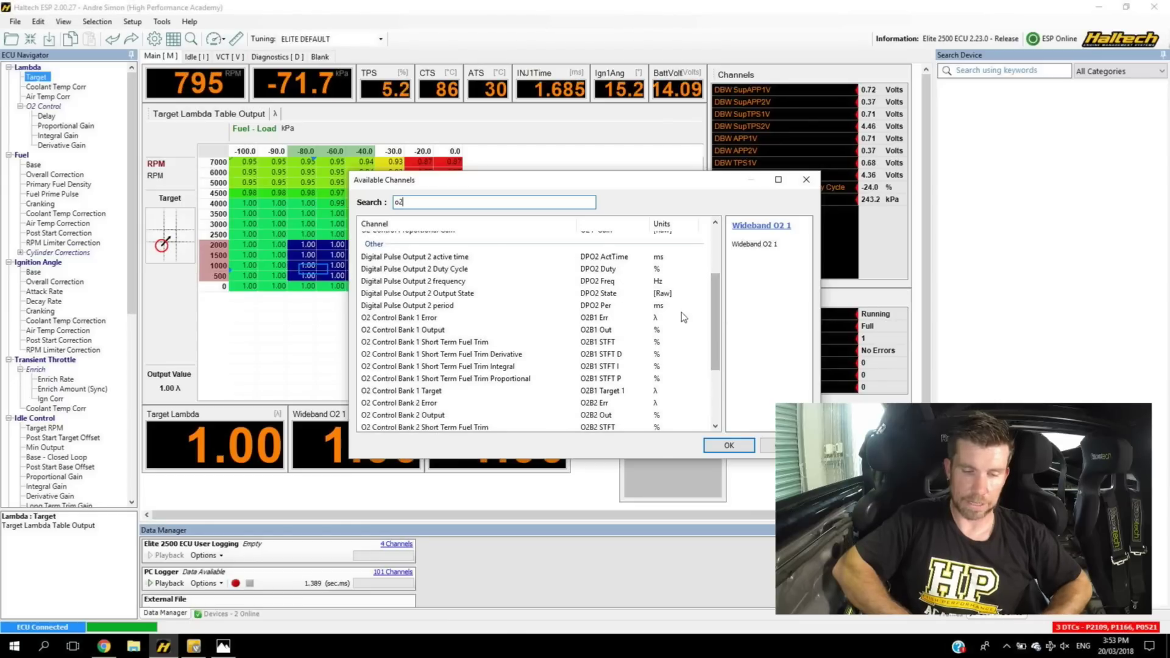
{"action": "double_click", "coordinate": [476, 343]}
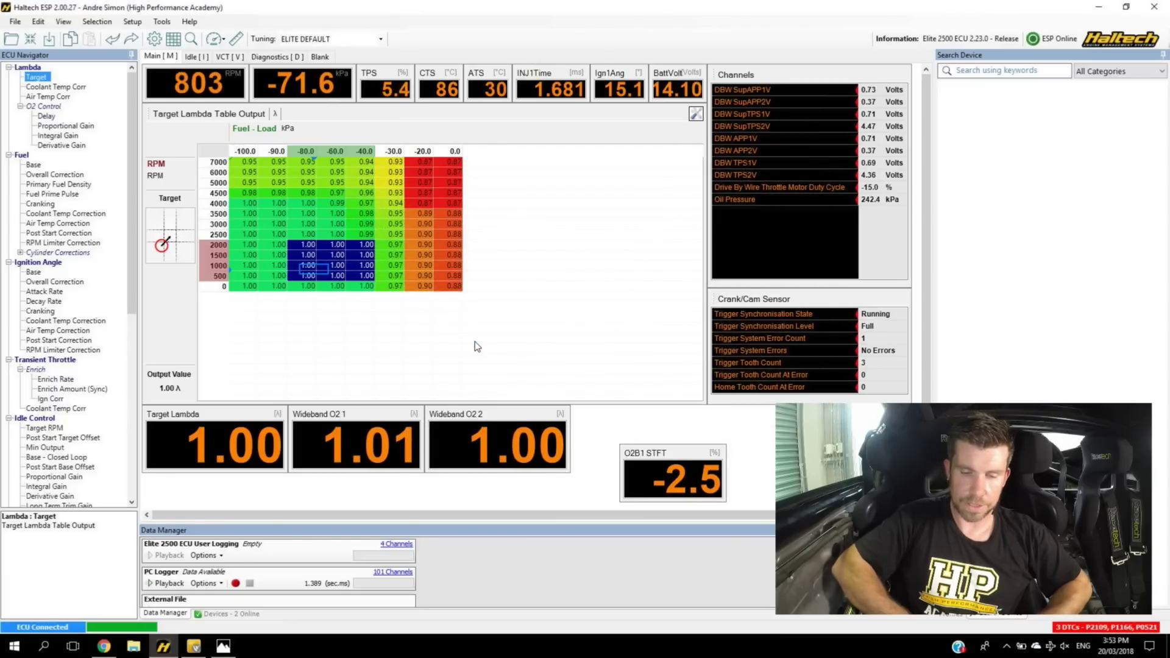
{"action": "left_click_drag", "start_coordinate": [681, 454], "coordinate": [641, 420]}
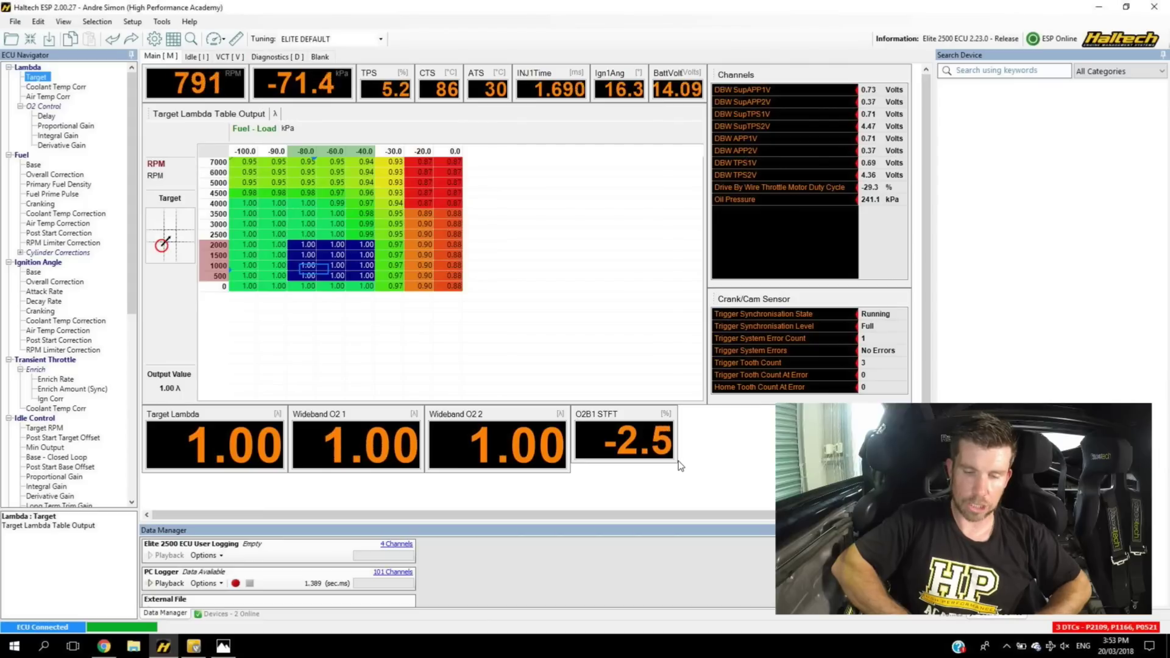
{"action": "left_click_drag", "start_coordinate": [679, 464], "coordinate": [707, 474]}
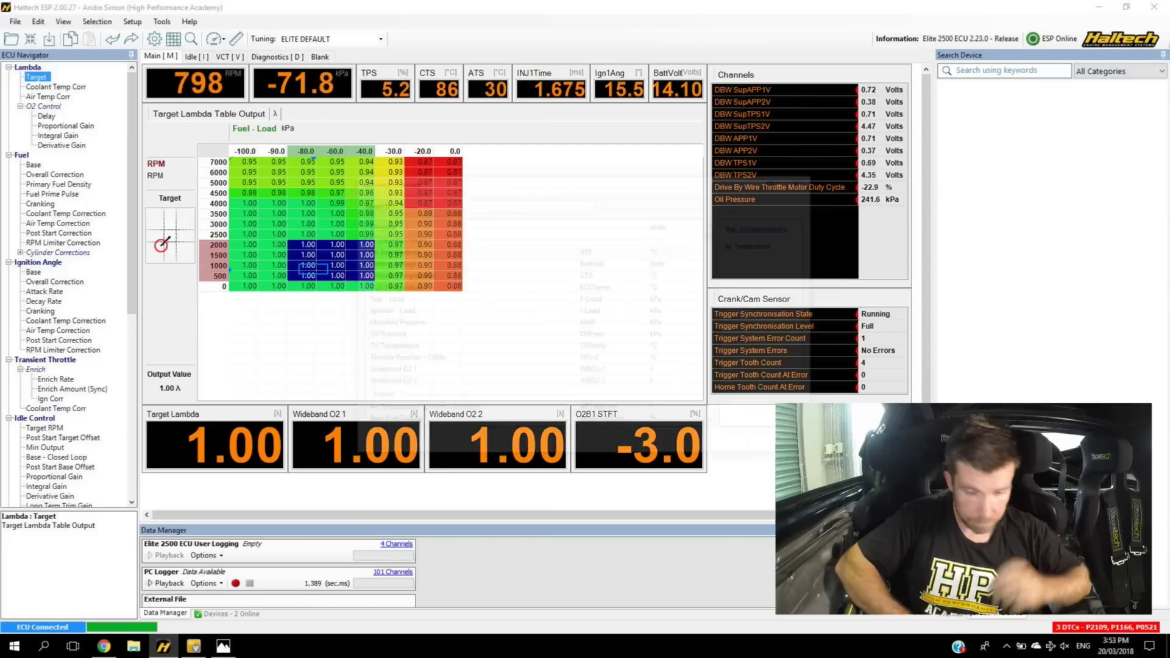
Add another number gauge showing O2 Control Bank 2 Short Term Fuel Trim beside the O2B1 STFT gauge
{"action": "key", "text": "Insert"}
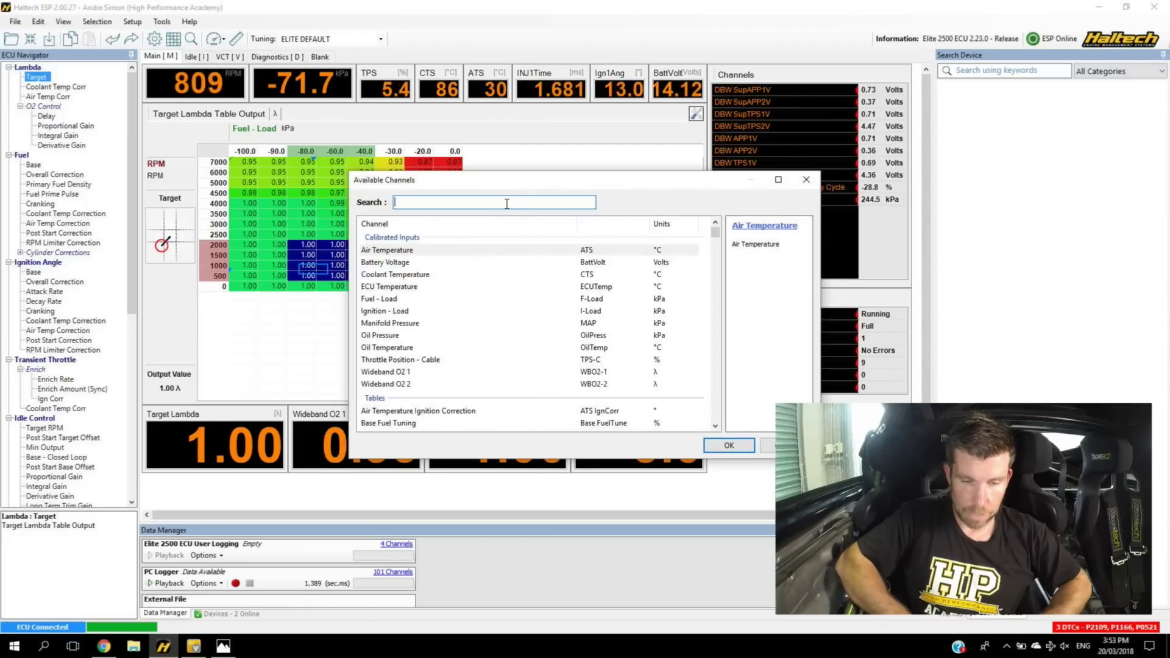
{"action": "left_click_drag", "start_coordinate": [712, 268], "coordinate": [711, 331]}
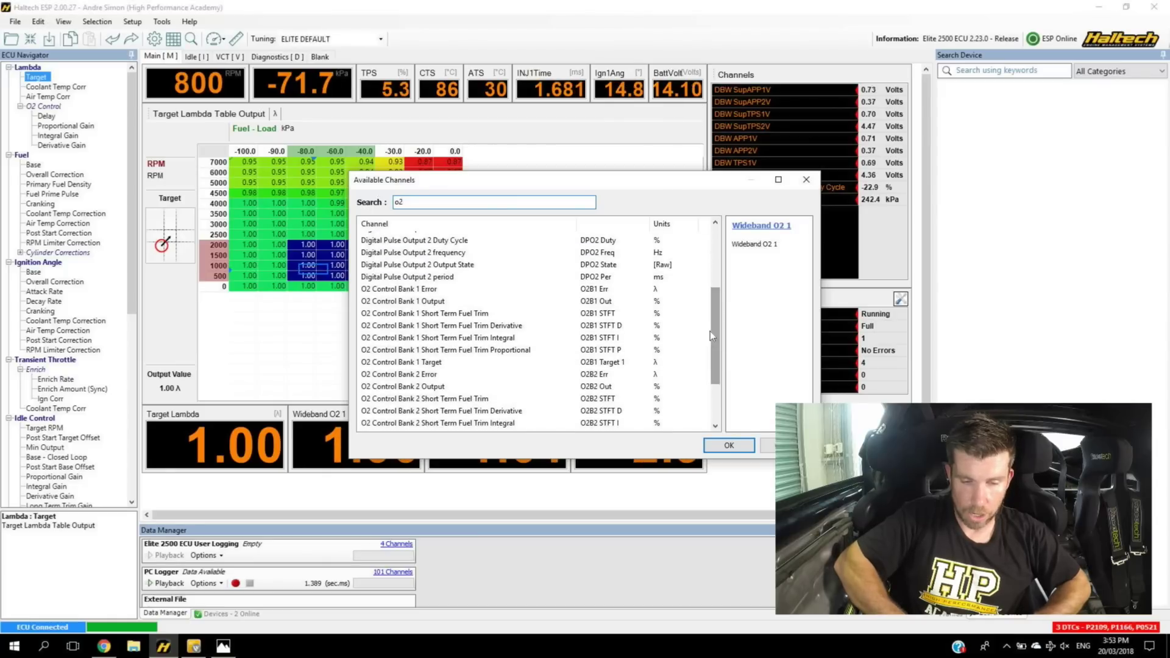
{"action": "left_click", "coordinate": [452, 399]}
{"action": "key", "text": "Return"}
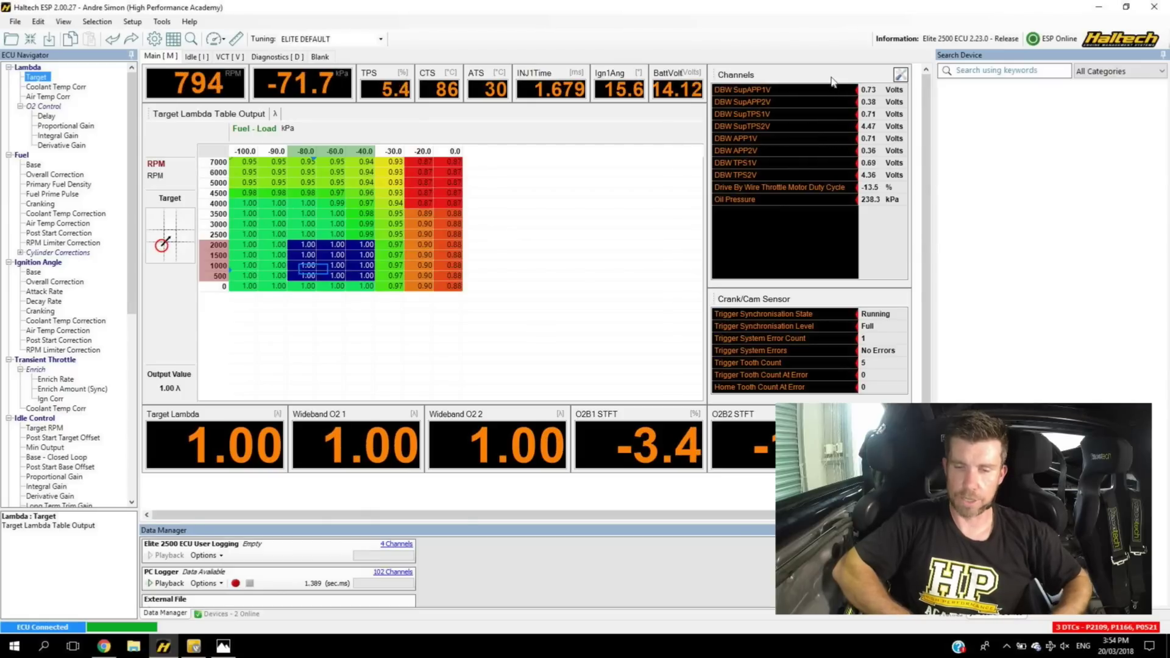
Add the Wideband O2 1 and Wideband O2 2 channels to the Main page's Channels list
{"action": "mouse_move", "coordinate": [895, 63]}
{"action": "left_mouse_down"}
{"action": "mouse_move", "coordinate": [852, 130]}
{"action": "mouse_move", "coordinate": [863, 188]}
{"action": "mouse_move", "coordinate": [898, 195]}
{"action": "mouse_move", "coordinate": [910, 127]}
{"action": "mouse_move", "coordinate": [891, 78]}
{"action": "left_mouse_up"}
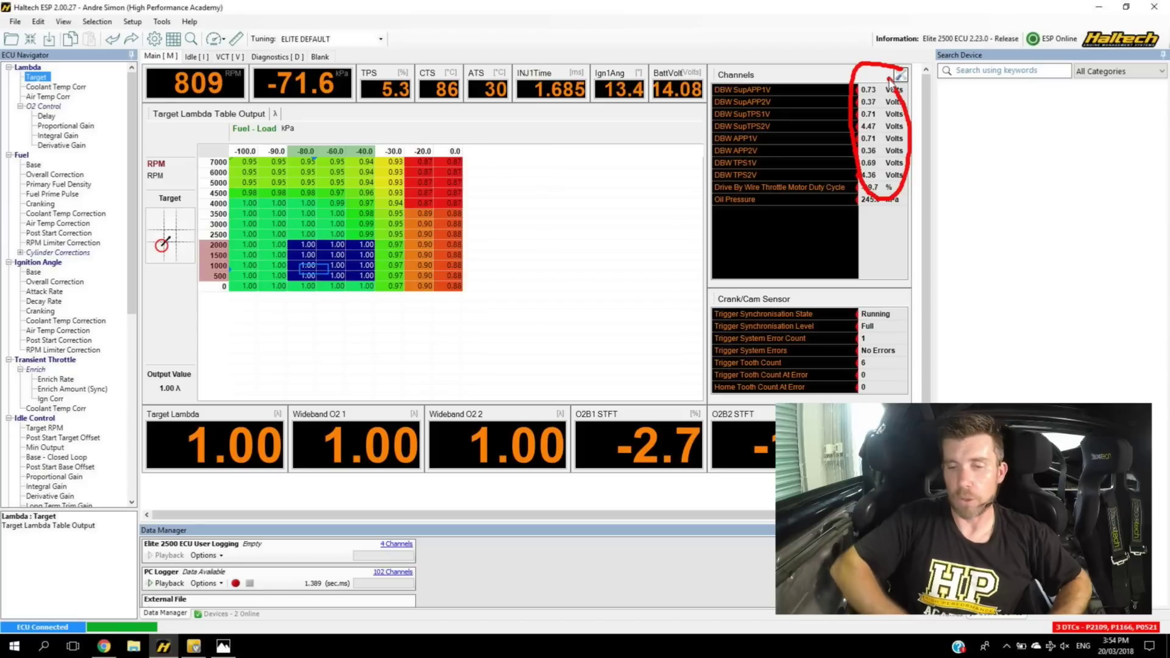
{"action": "key", "text": "Escape"}
{"action": "mouse_move", "coordinate": [913, 195]}
{"action": "left_mouse_down"}
{"action": "mouse_move", "coordinate": [726, 187]}
{"action": "mouse_move", "coordinate": [715, 210]}
{"action": "mouse_move", "coordinate": [911, 206]}
{"action": "left_mouse_up"}
{"action": "key", "text": "Escape"}
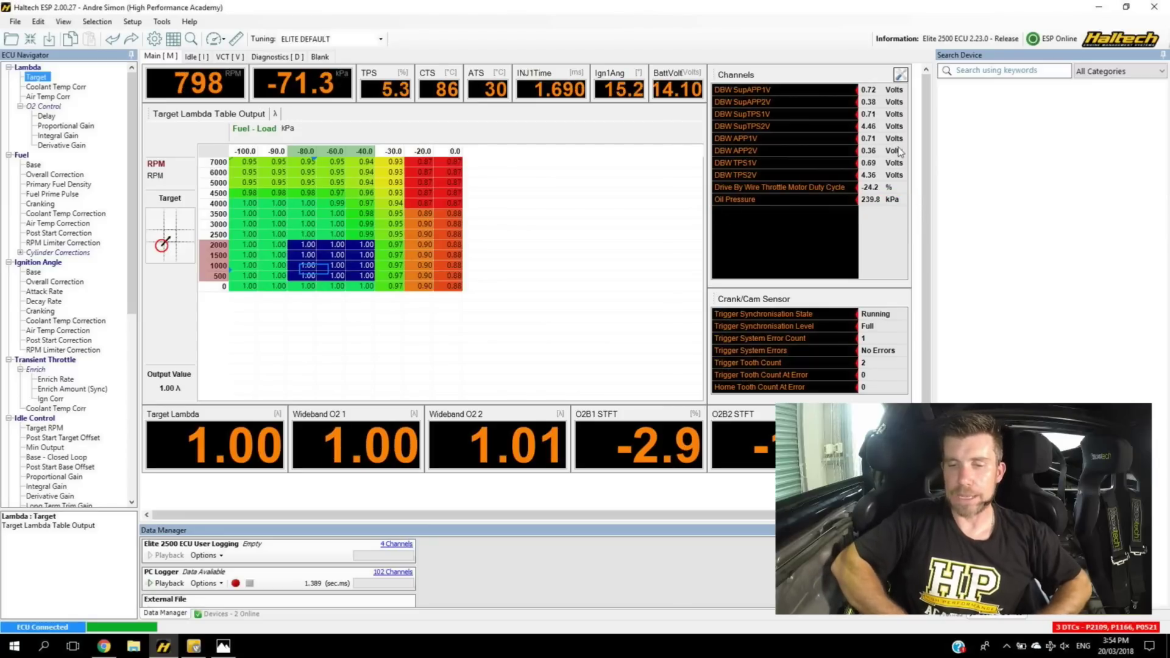
{"action": "left_click", "coordinate": [902, 74]}
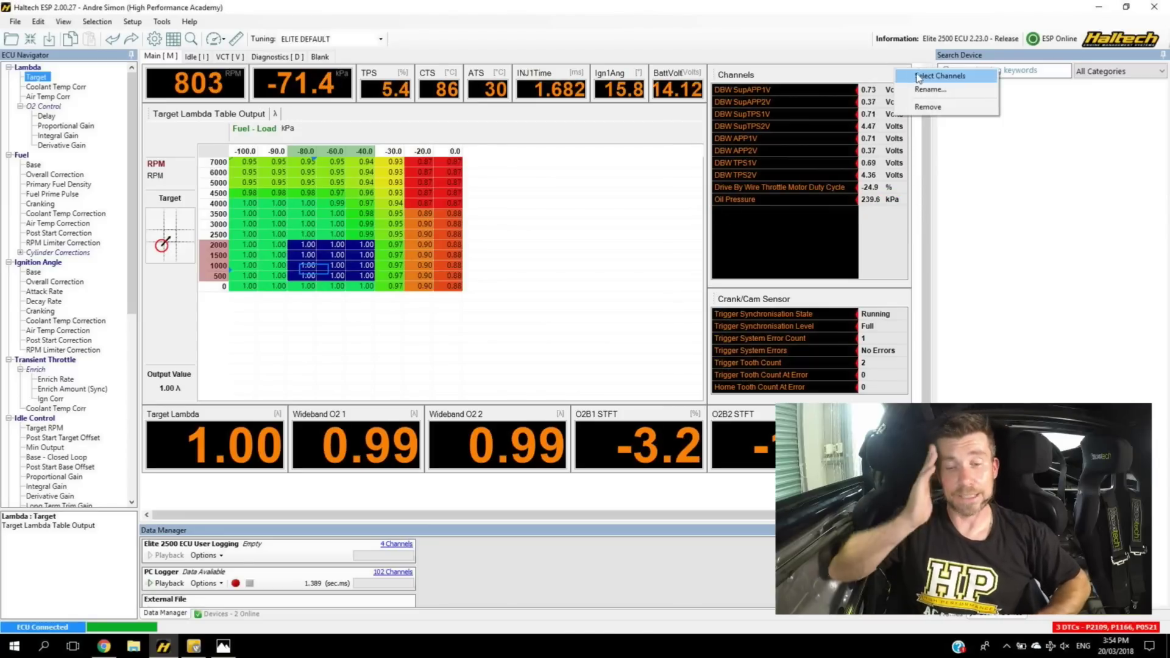
{"action": "left_click", "coordinate": [923, 74]}
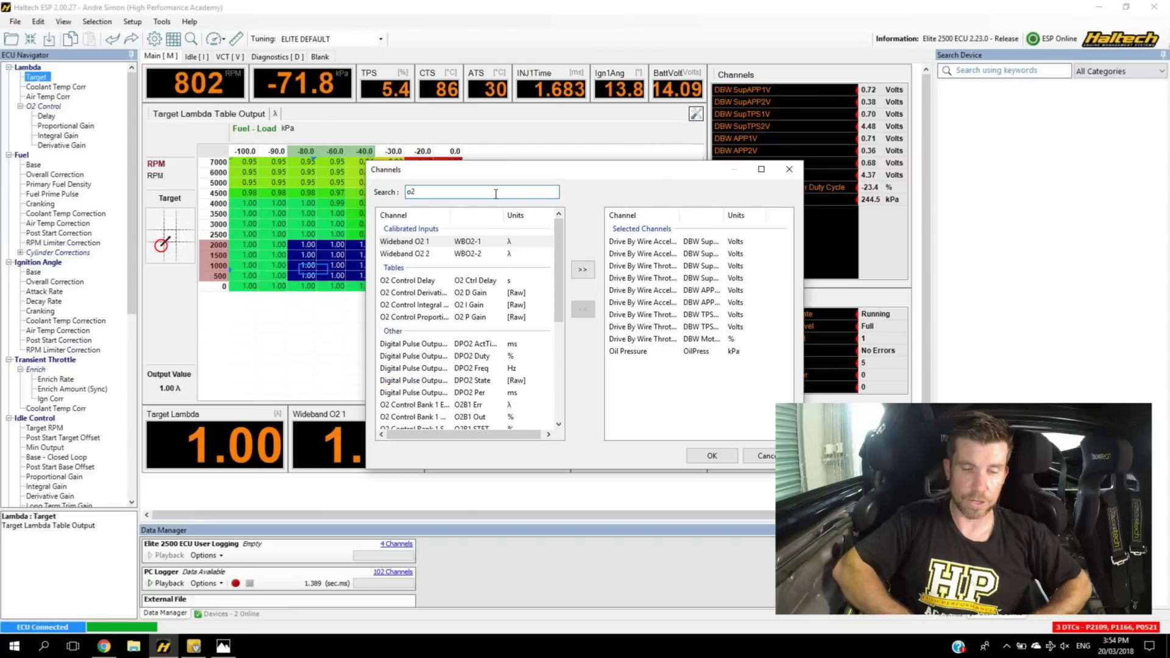
{"action": "left_click", "coordinate": [430, 244]}
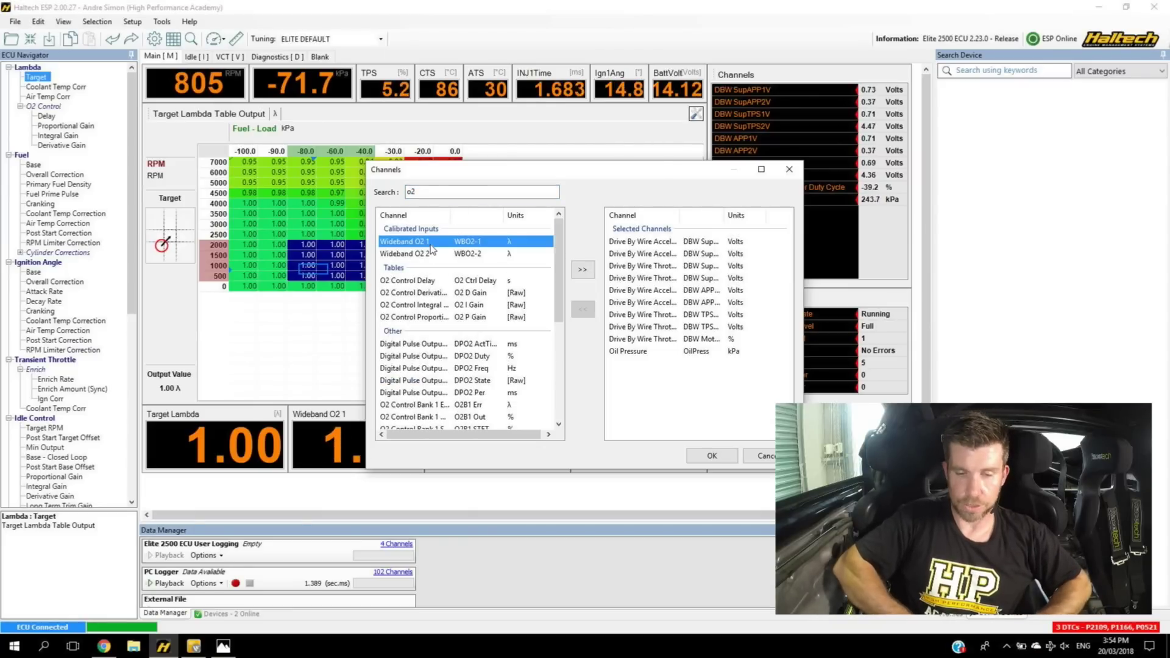
{"action": "left_click", "coordinate": [431, 251], "text": "shift"}
{"action": "left_click", "coordinate": [584, 271]}
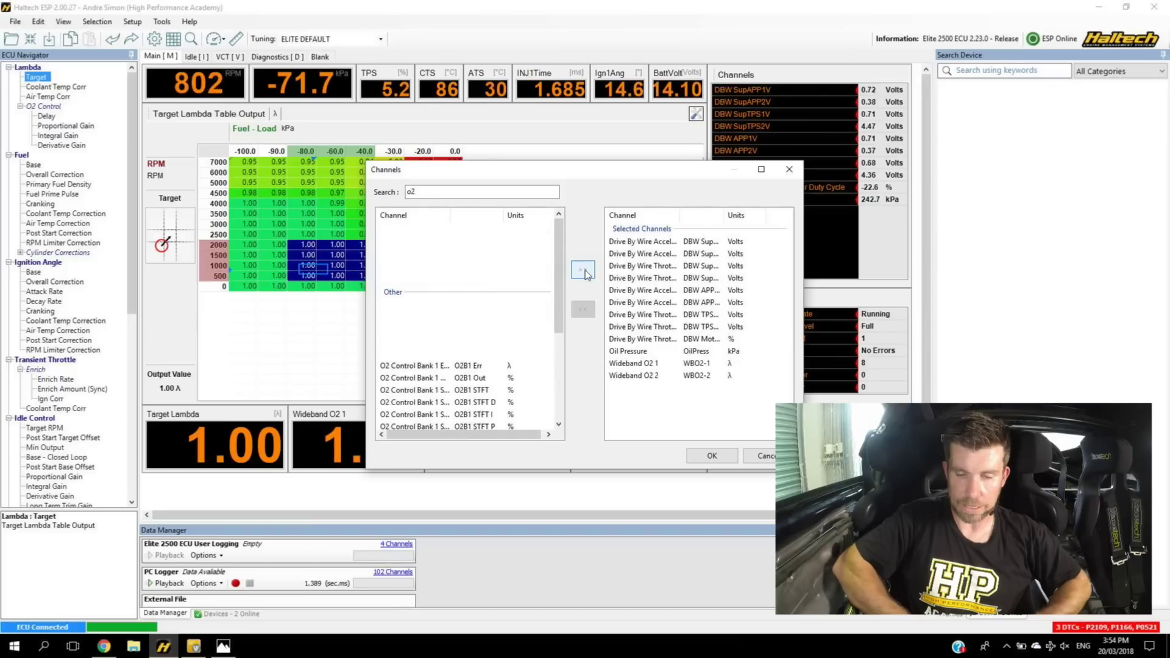
{"action": "left_click", "coordinate": [712, 456]}
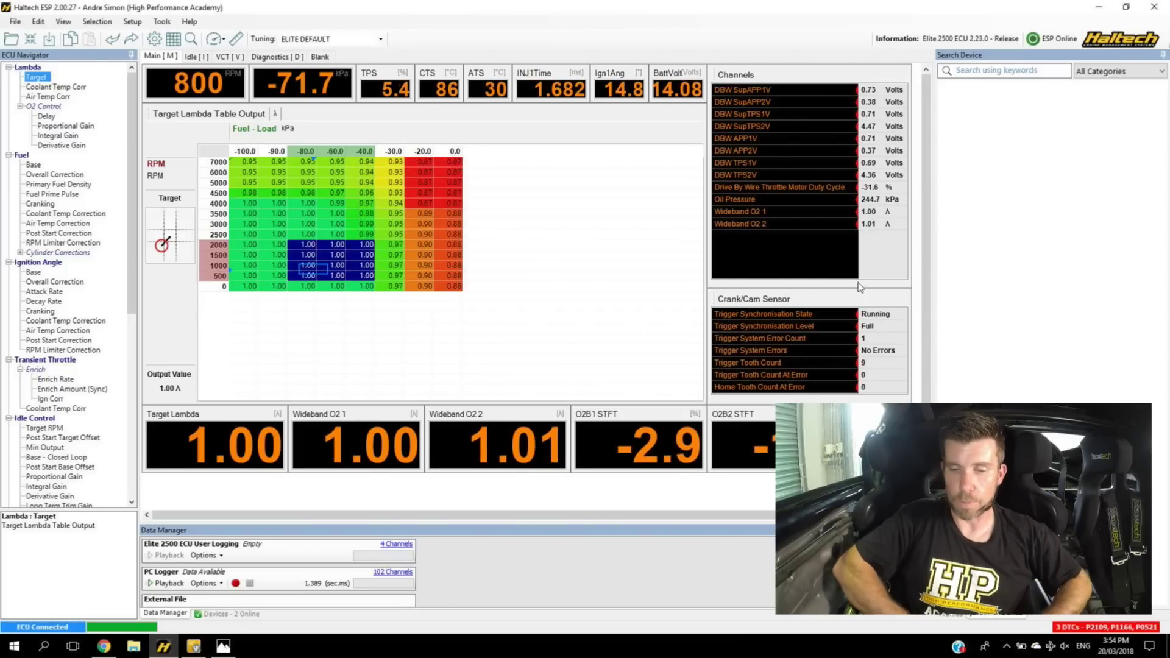
{"action": "mouse_move", "coordinate": [900, 206]}
{"action": "left_mouse_down"}
{"action": "mouse_move", "coordinate": [872, 202]}
{"action": "mouse_move", "coordinate": [839, 225]}
{"action": "mouse_move", "coordinate": [889, 244]}
{"action": "mouse_move", "coordinate": [892, 208]}
{"action": "left_mouse_up"}
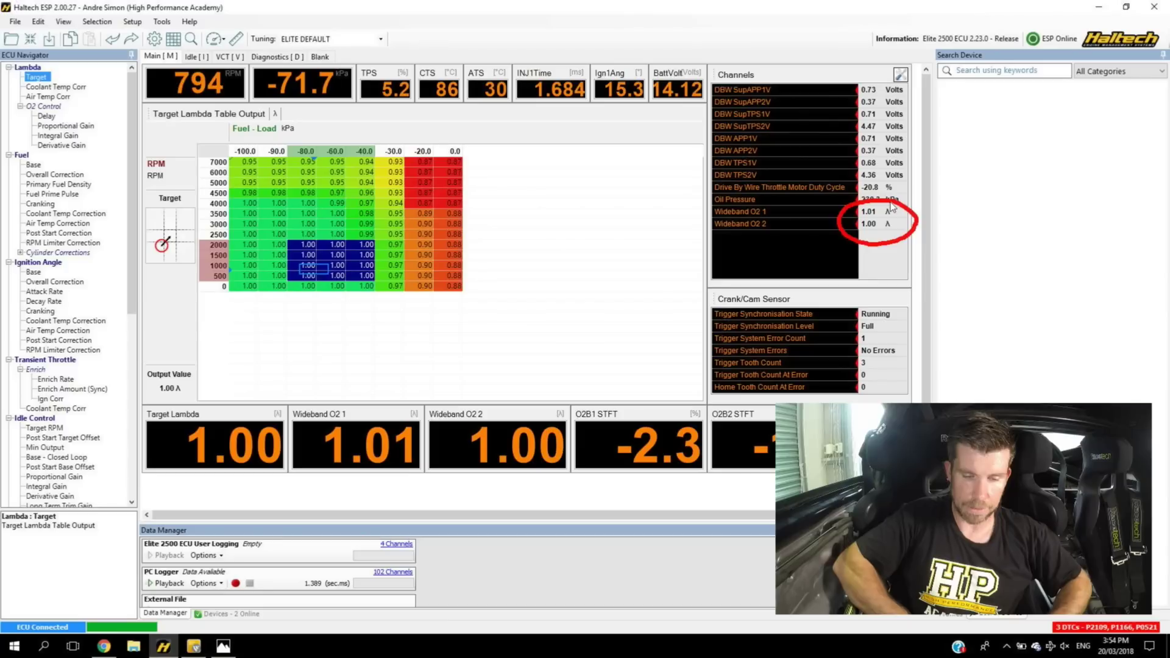
{"action": "mouse_move", "coordinate": [561, 416]}
{"action": "left_mouse_down"}
{"action": "mouse_move", "coordinate": [409, 385]}
{"action": "mouse_move", "coordinate": [272, 432]}
{"action": "mouse_move", "coordinate": [377, 498]}
{"action": "mouse_move", "coordinate": [527, 470]}
{"action": "mouse_move", "coordinate": [561, 416]}
{"action": "left_mouse_up"}
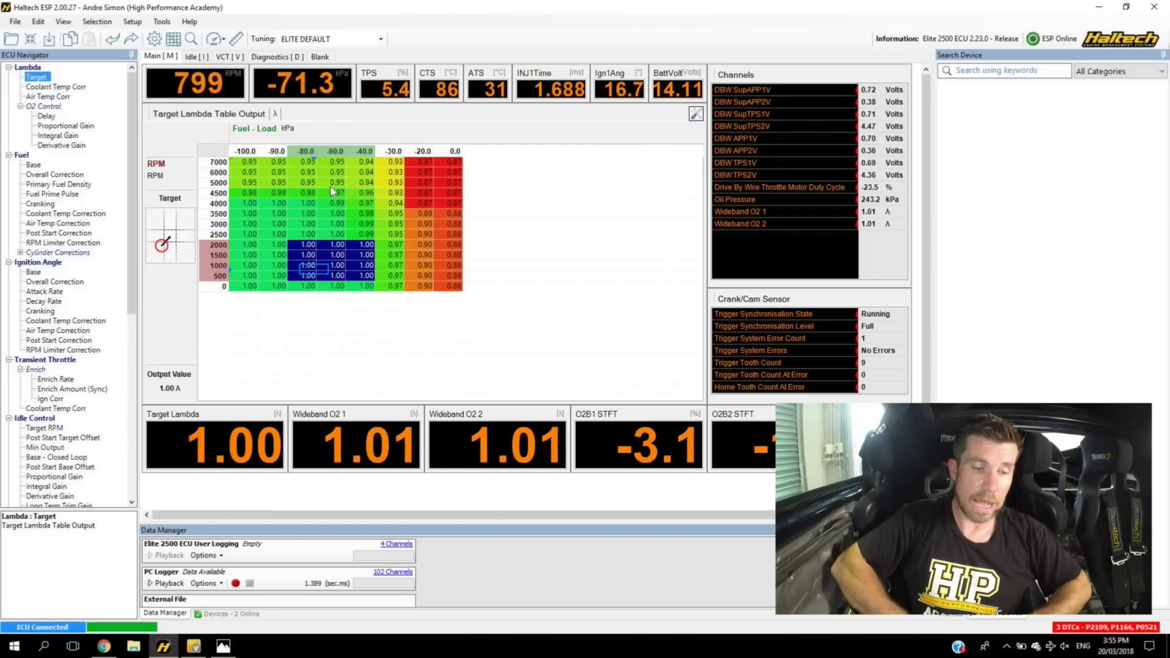
Examine the cam control angle graphs and readings on the VCT page, and return to the Main page
{"action": "left_click", "coordinate": [230, 57]}
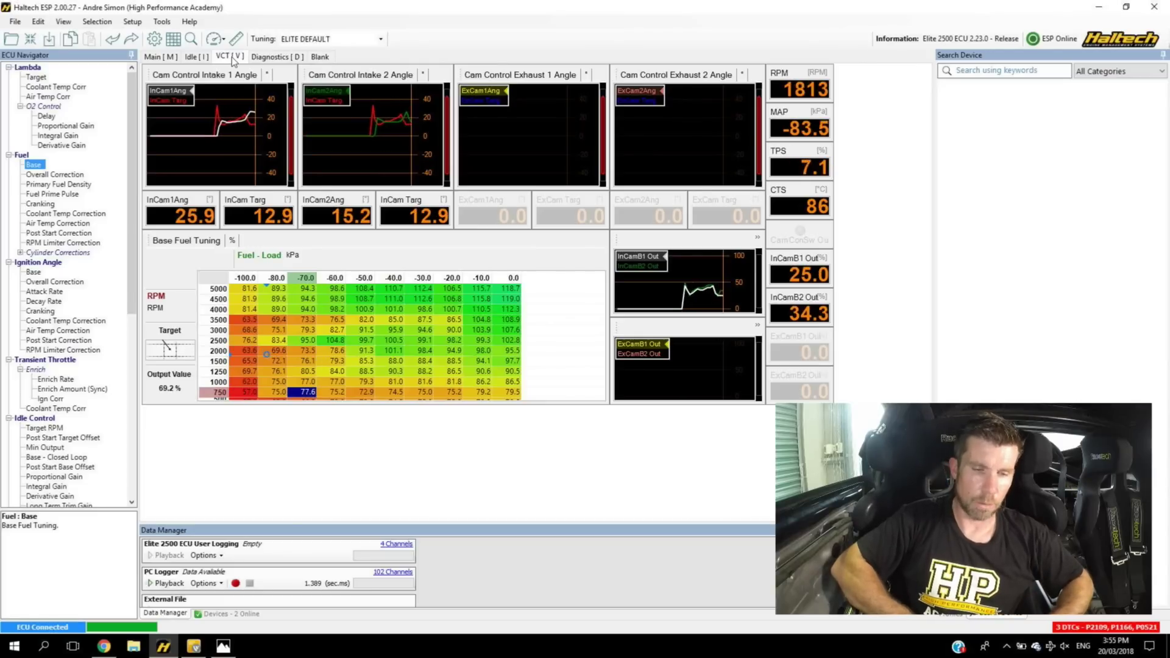
{"action": "mouse_move", "coordinate": [429, 100]}
{"action": "left_mouse_down"}
{"action": "mouse_move", "coordinate": [312, 94]}
{"action": "mouse_move", "coordinate": [306, 160]}
{"action": "mouse_move", "coordinate": [443, 149]}
{"action": "mouse_move", "coordinate": [436, 93]}
{"action": "left_mouse_up"}
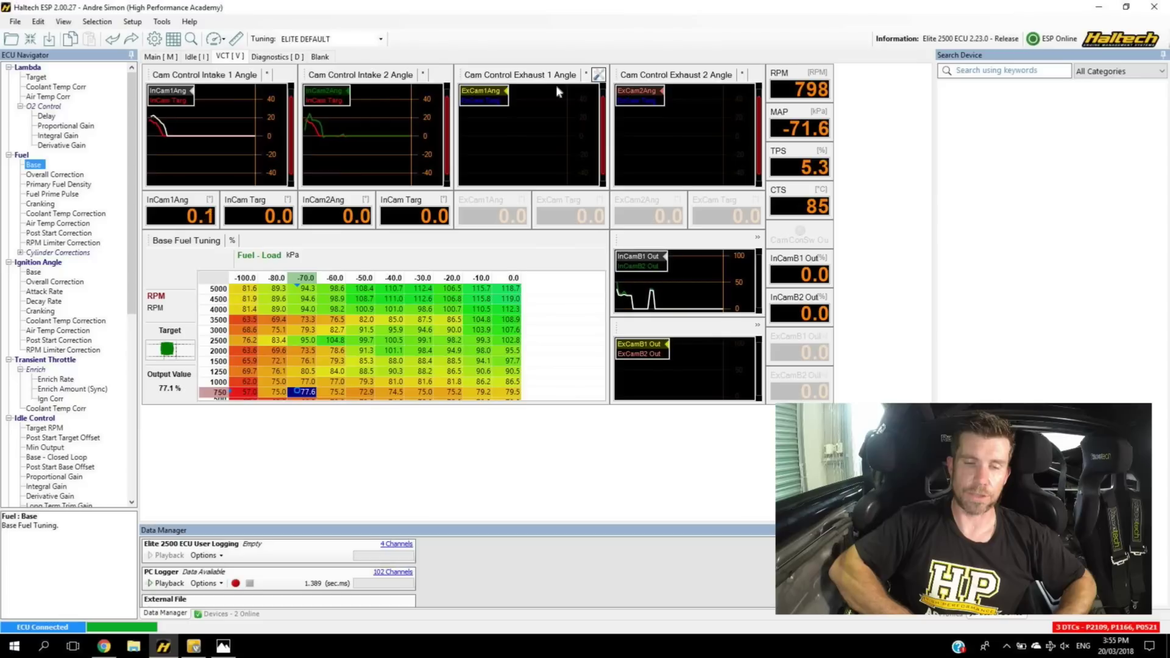
{"action": "mouse_move", "coordinate": [783, 53]}
{"action": "left_mouse_down"}
{"action": "mouse_move", "coordinate": [569, 35]}
{"action": "mouse_move", "coordinate": [469, 48]}
{"action": "mouse_move", "coordinate": [470, 187]}
{"action": "mouse_move", "coordinate": [711, 207]}
{"action": "left_mouse_up"}
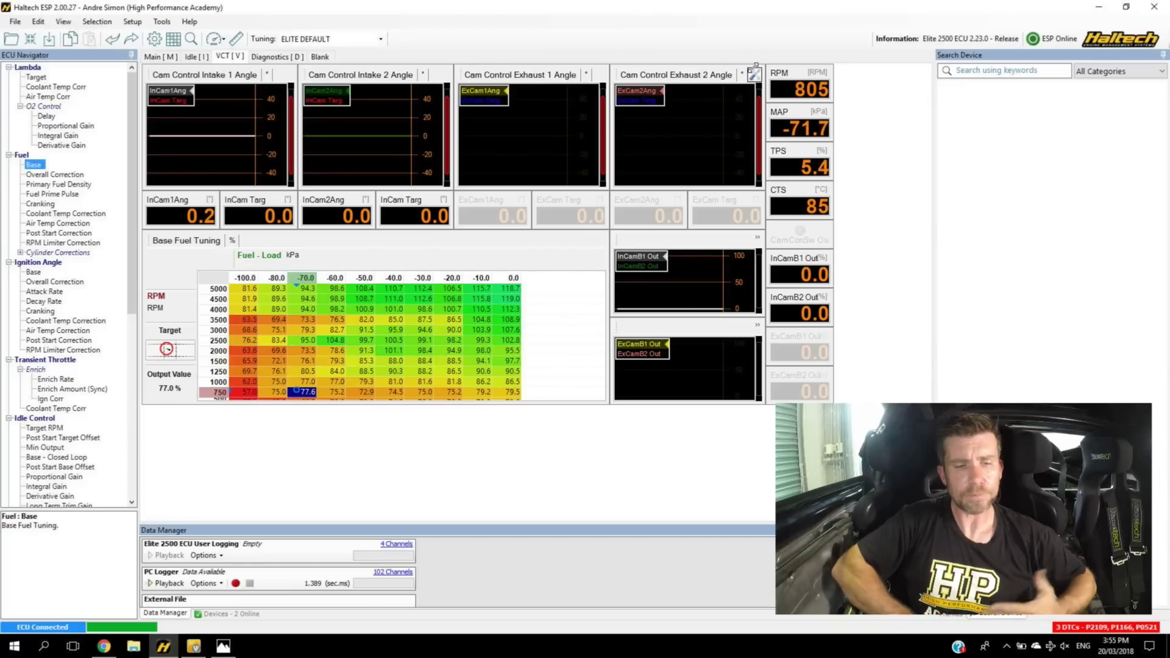
{"action": "left_click", "coordinate": [152, 56]}
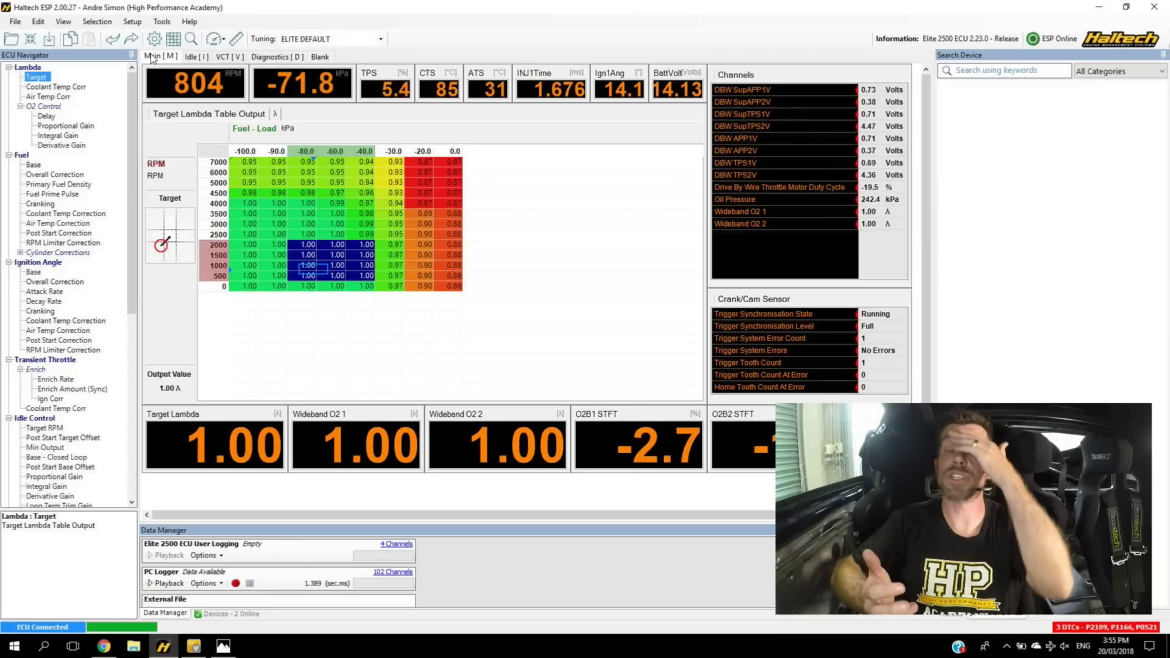
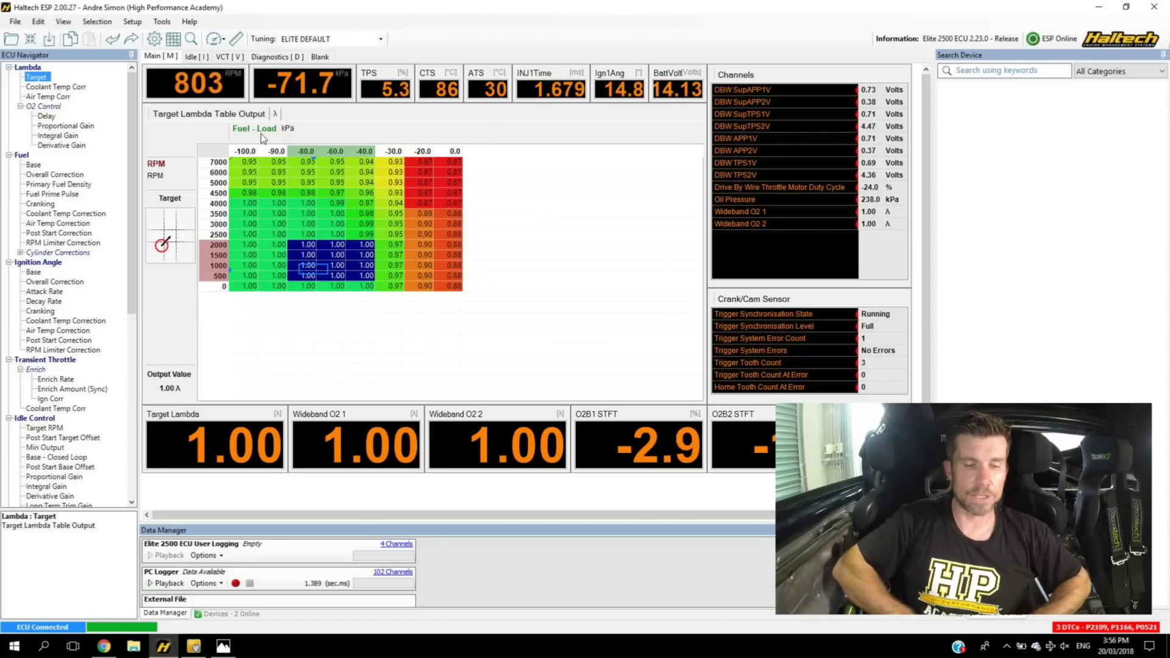
Set the AFR display units to AFR - Gasoline/Petrol and check the target table and wideband gauges
{"action": "left_click", "coordinate": [274, 214]}
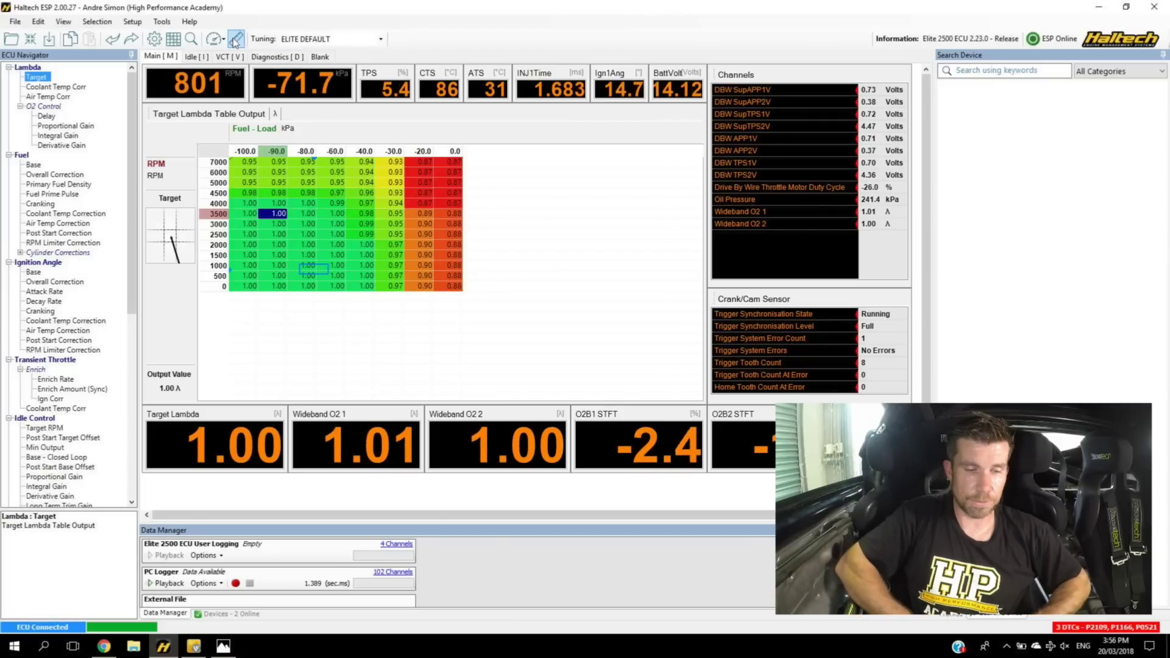
{"action": "mouse_move", "coordinate": [255, 13]}
{"action": "left_mouse_down"}
{"action": "mouse_move", "coordinate": [227, 52]}
{"action": "mouse_move", "coordinate": [255, 18]}
{"action": "left_mouse_up"}
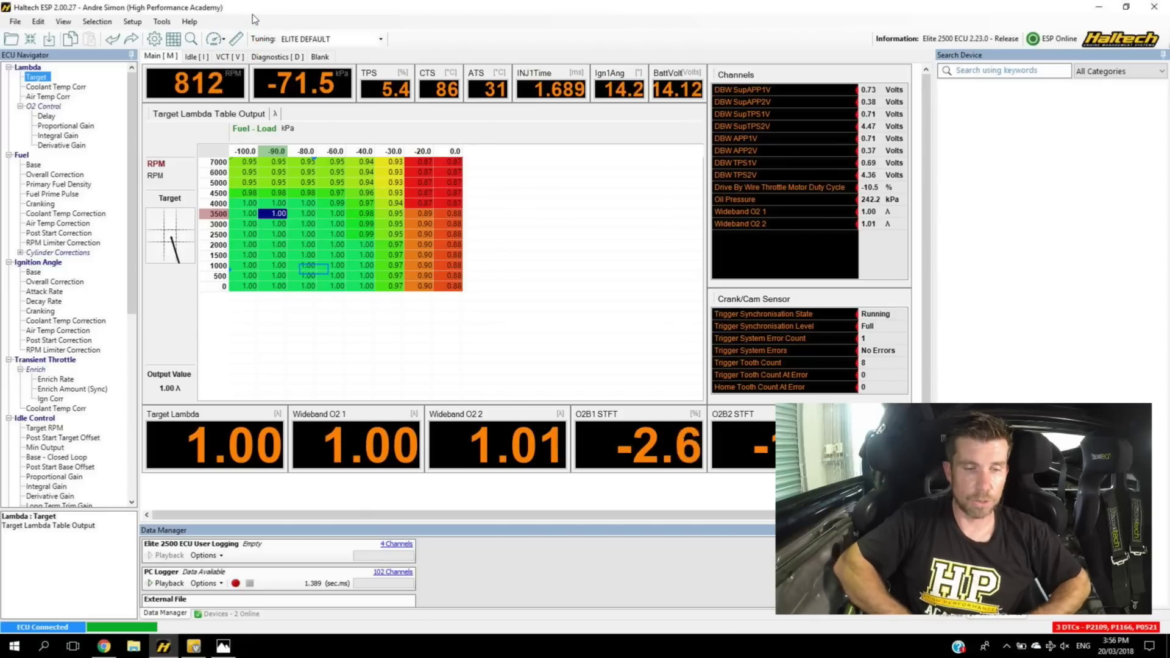
{"action": "left_click", "coordinate": [235, 42]}
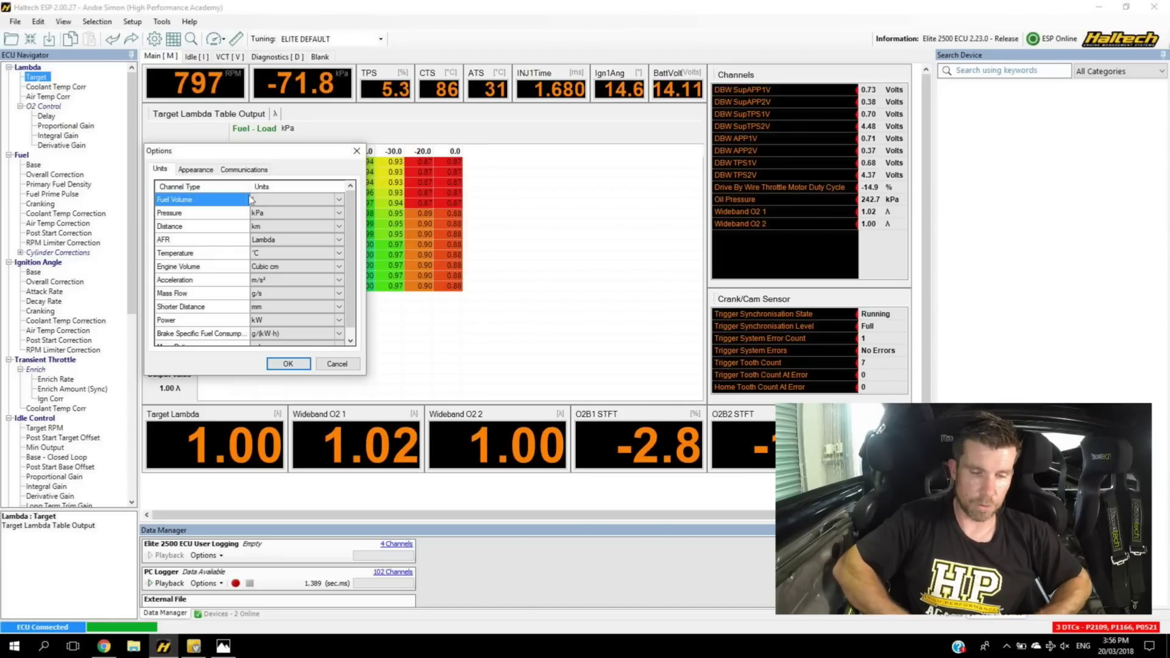
{"action": "mouse_move", "coordinate": [351, 224]}
{"action": "left_mouse_down"}
{"action": "mouse_move", "coordinate": [148, 237]}
{"action": "mouse_move", "coordinate": [189, 262]}
{"action": "mouse_move", "coordinate": [307, 270]}
{"action": "mouse_move", "coordinate": [362, 254]}
{"action": "mouse_move", "coordinate": [348, 231]}
{"action": "left_mouse_up"}
{"action": "left_click", "coordinate": [341, 238]}
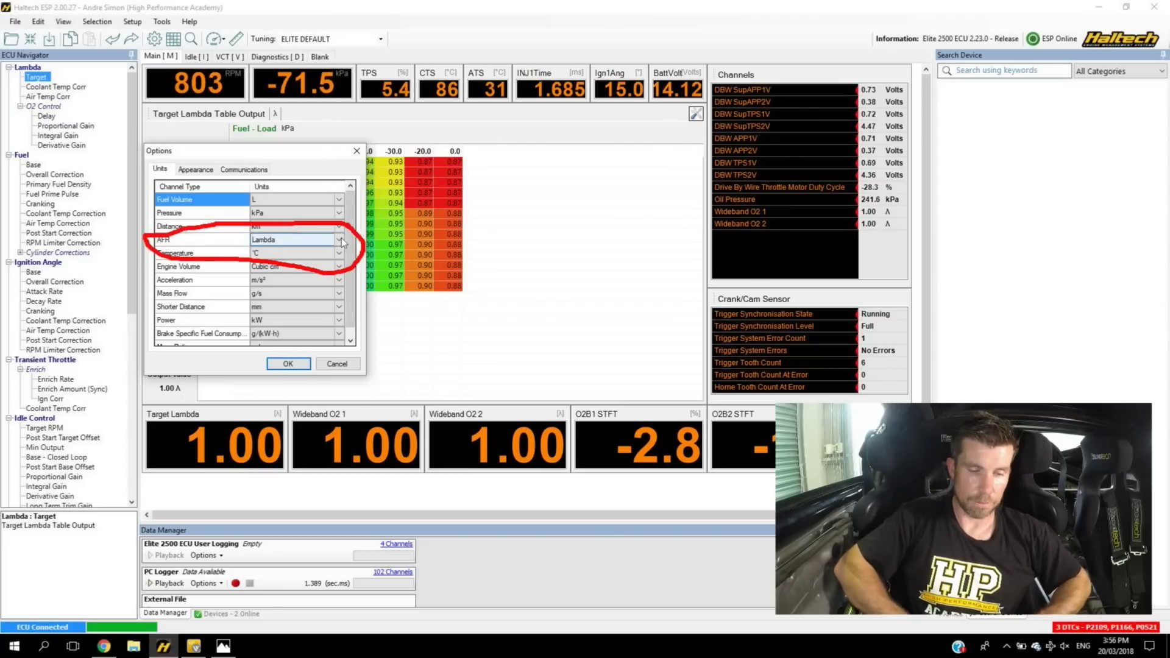
{"action": "left_click", "coordinate": [340, 239]}
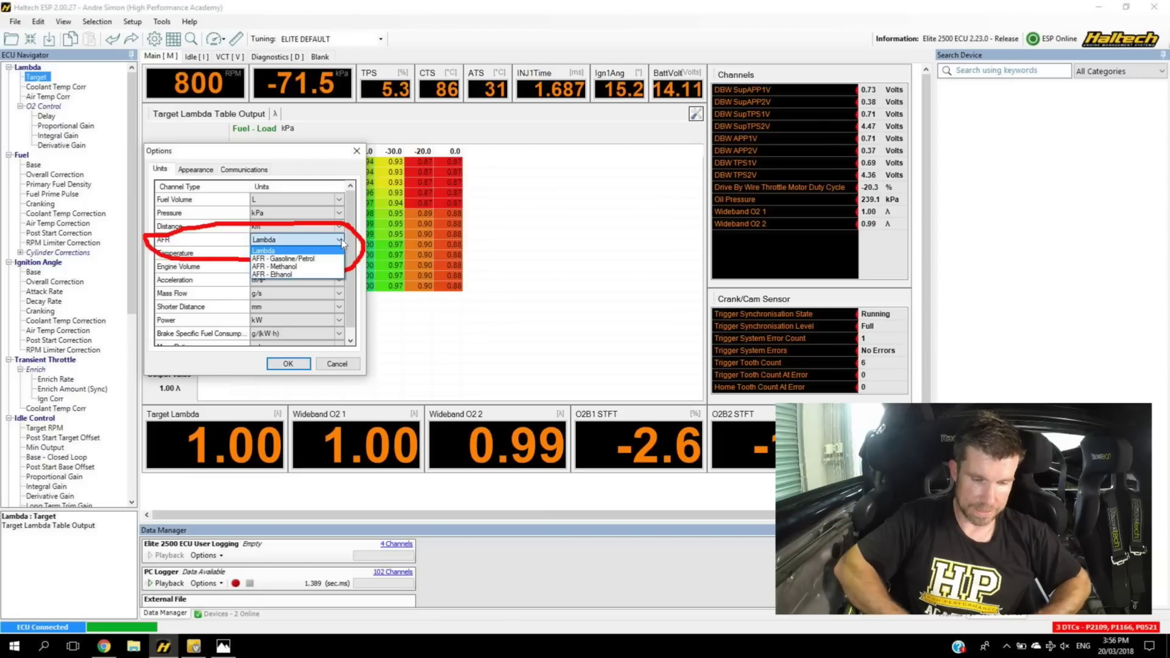
{"action": "left_click", "coordinate": [330, 261]}
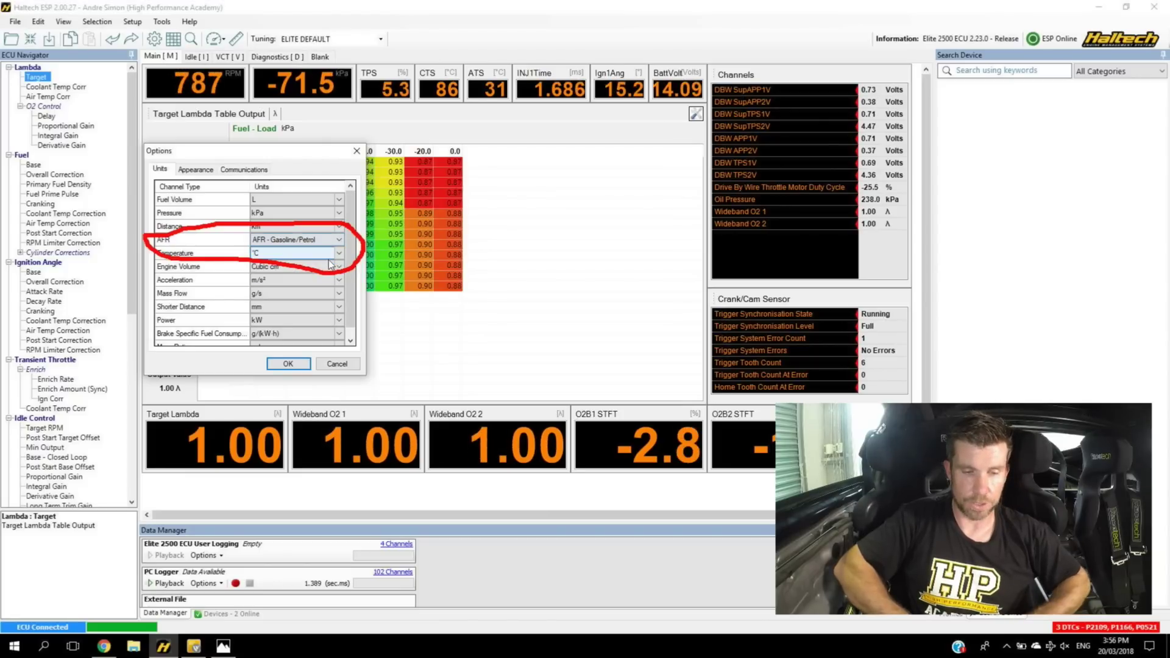
{"action": "left_click", "coordinate": [299, 365]}
{"action": "mouse_move", "coordinate": [568, 401]}
{"action": "left_mouse_down"}
{"action": "mouse_move", "coordinate": [160, 417]}
{"action": "mouse_move", "coordinate": [175, 468]}
{"action": "mouse_move", "coordinate": [421, 508]}
{"action": "mouse_move", "coordinate": [567, 424]}
{"action": "left_mouse_up"}
{"action": "key", "text": "Escape"}
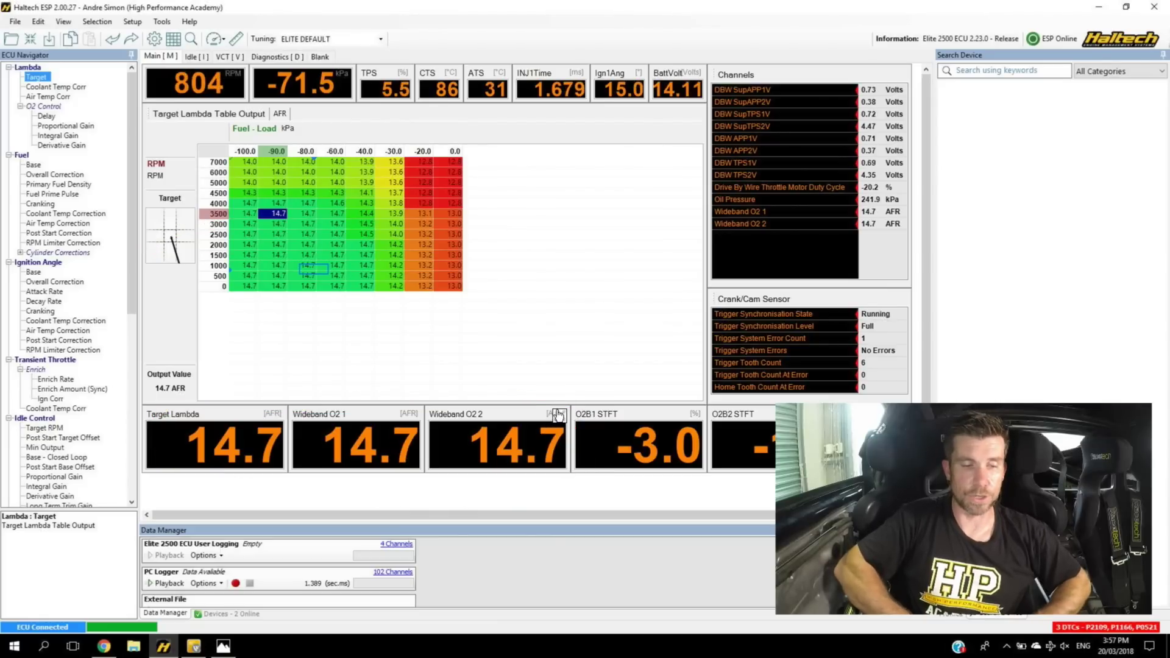
Try Lambda as the AFR display unit, review the units of the other channel types, and discard the options changes
{"action": "left_click", "coordinate": [226, 42]}
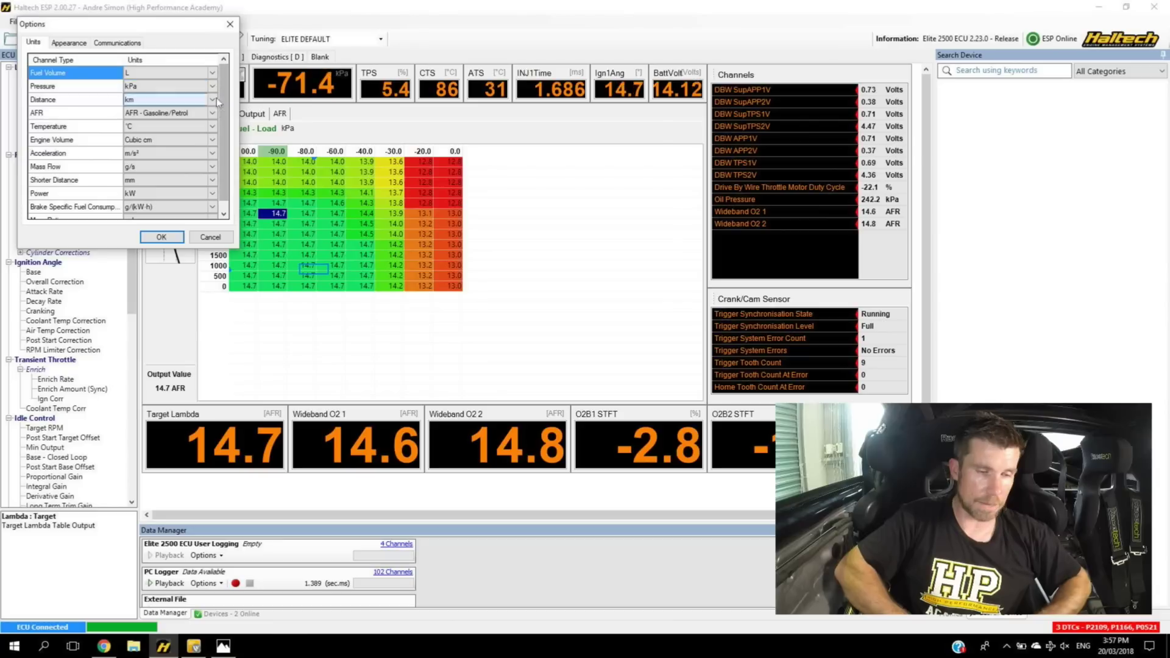
{"action": "left_click", "coordinate": [214, 114]}
{"action": "left_click", "coordinate": [214, 114]}
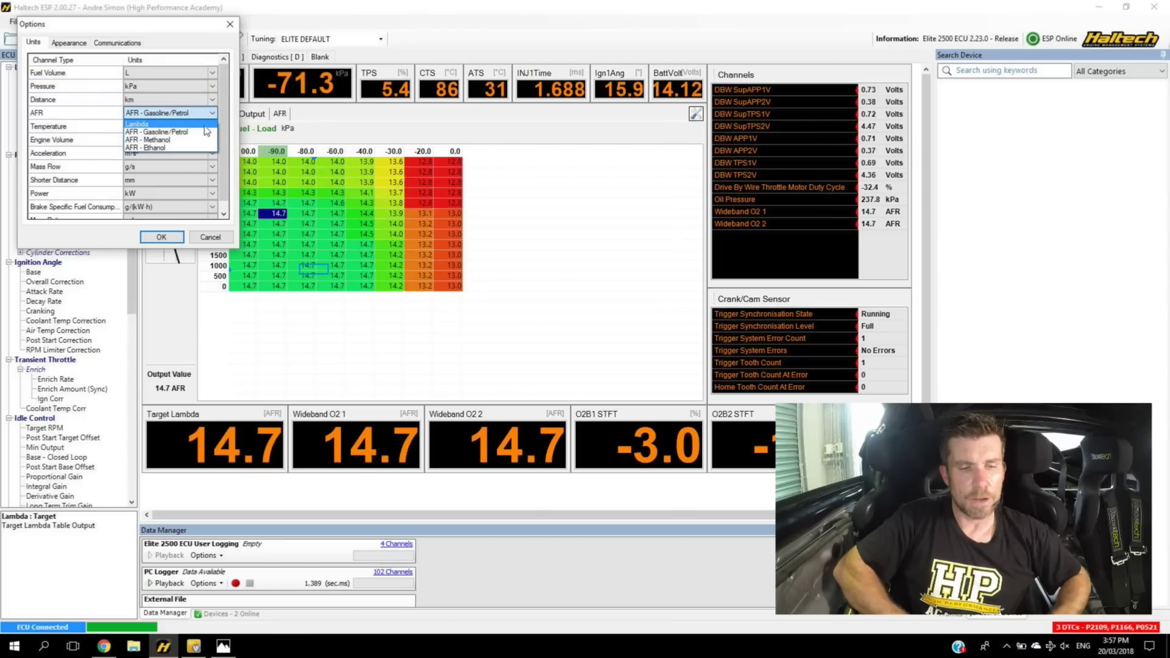
{"action": "left_click", "coordinate": [202, 124]}
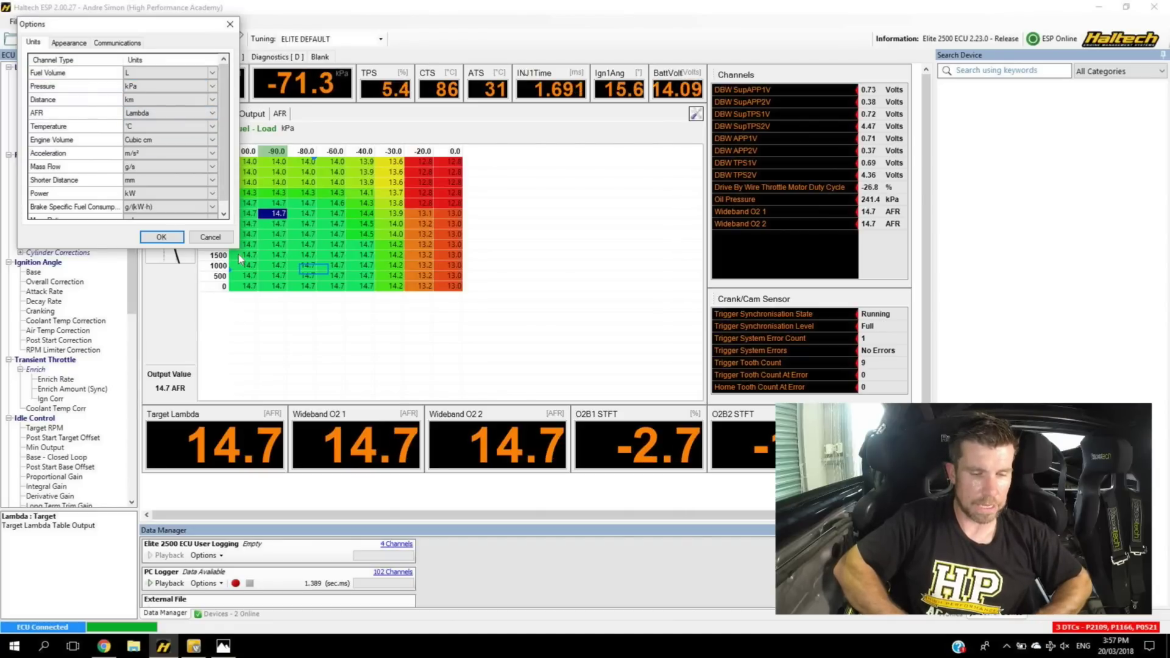
{"action": "left_click", "coordinate": [225, 214]}
{"action": "mouse_move", "coordinate": [210, 64]}
{"action": "left_mouse_down"}
{"action": "mouse_move", "coordinate": [141, 44]}
{"action": "mouse_move", "coordinate": [98, 125]}
{"action": "mouse_move", "coordinate": [113, 203]}
{"action": "mouse_move", "coordinate": [146, 230]}
{"action": "mouse_move", "coordinate": [195, 225]}
{"action": "mouse_move", "coordinate": [204, 79]}
{"action": "left_mouse_up"}
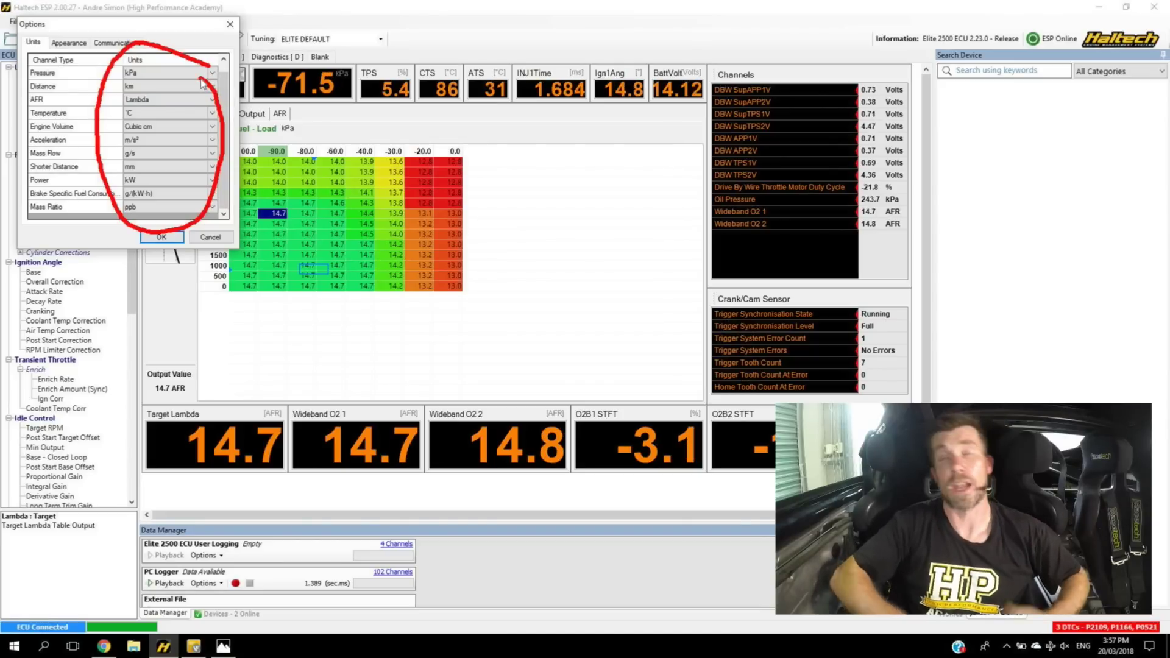
{"action": "key", "text": "Escape"}
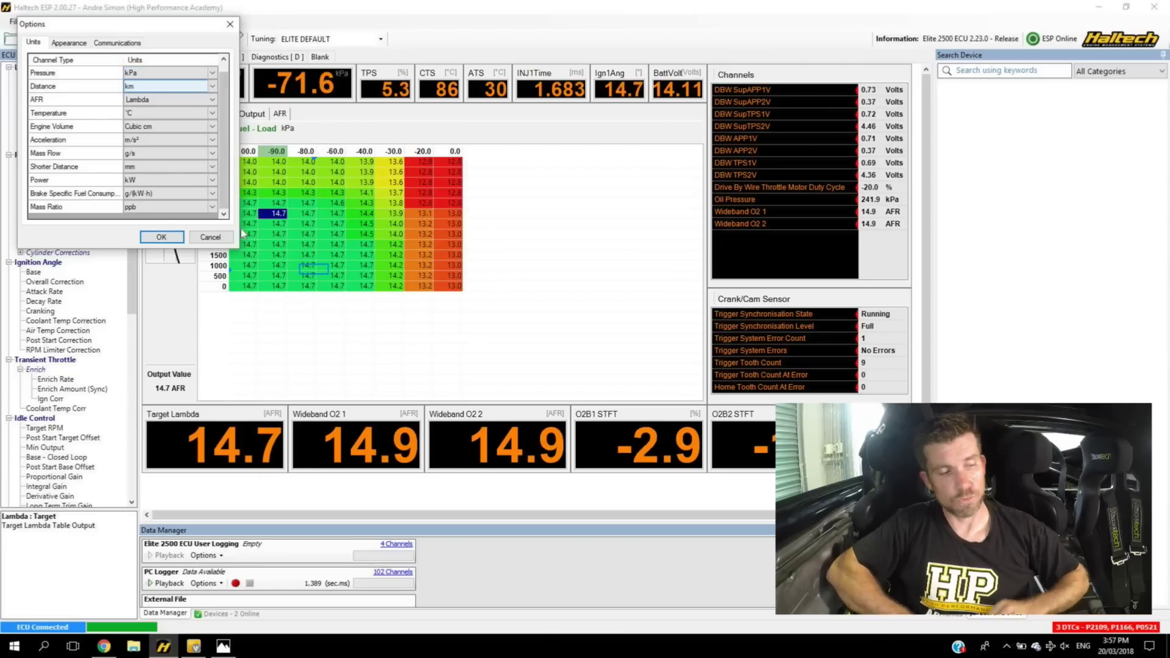
{"action": "left_click", "coordinate": [218, 238]}
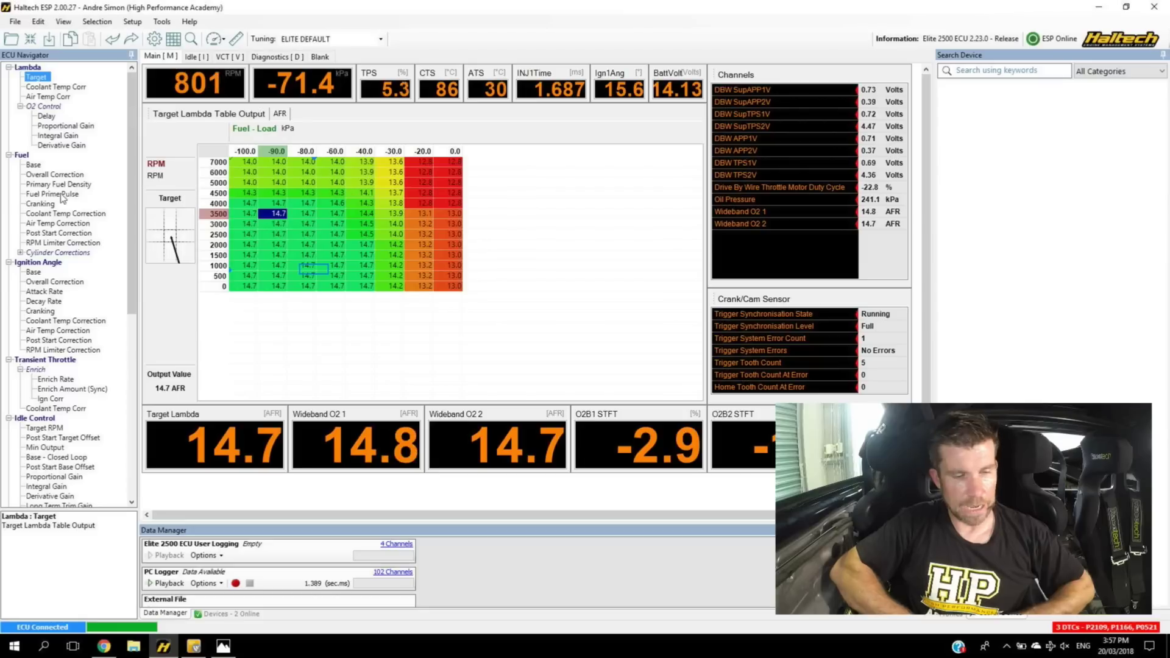
Open the Base fuel table, select its 2500 RPM, -20 kPa cell, and examine the three axes in its axes setup
{"action": "left_click", "coordinate": [34, 164]}
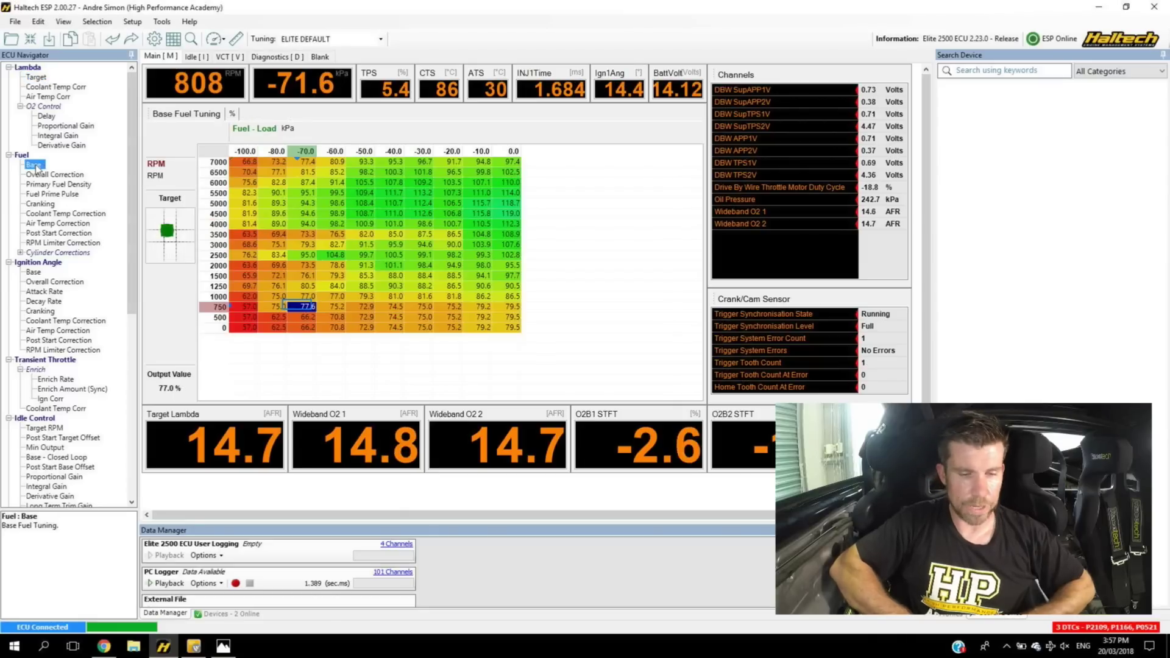
{"action": "left_click", "coordinate": [445, 256]}
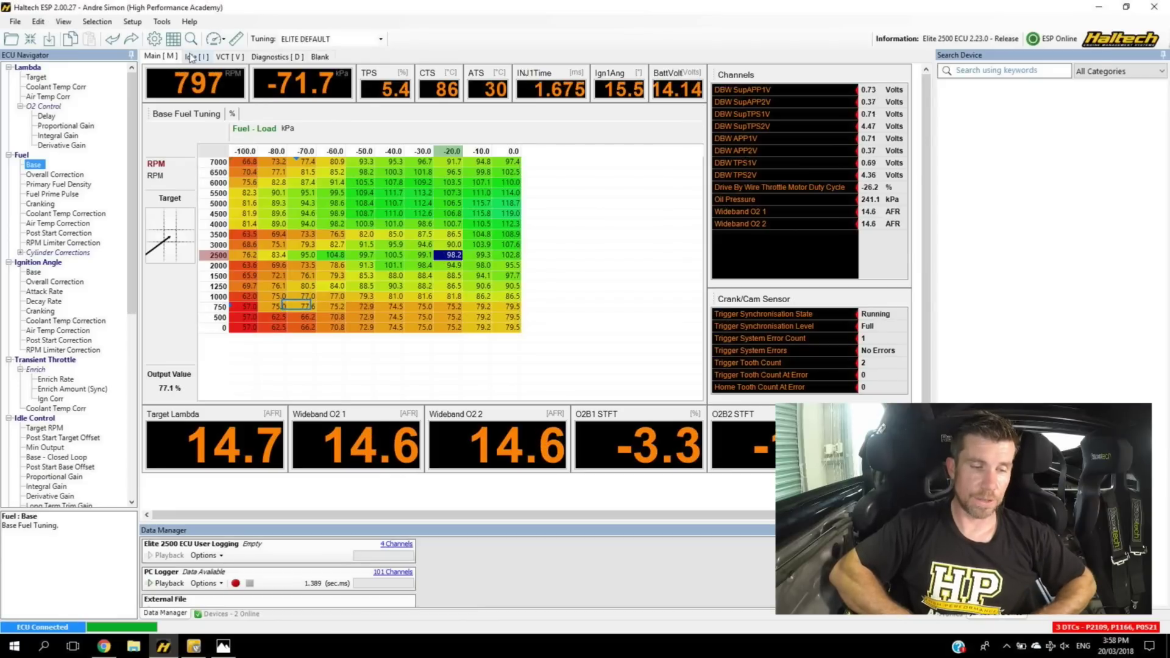
{"action": "mouse_move", "coordinate": [175, 25]}
{"action": "left_mouse_down"}
{"action": "mouse_move", "coordinate": [156, 61]}
{"action": "mouse_move", "coordinate": [192, 24]}
{"action": "left_mouse_up"}
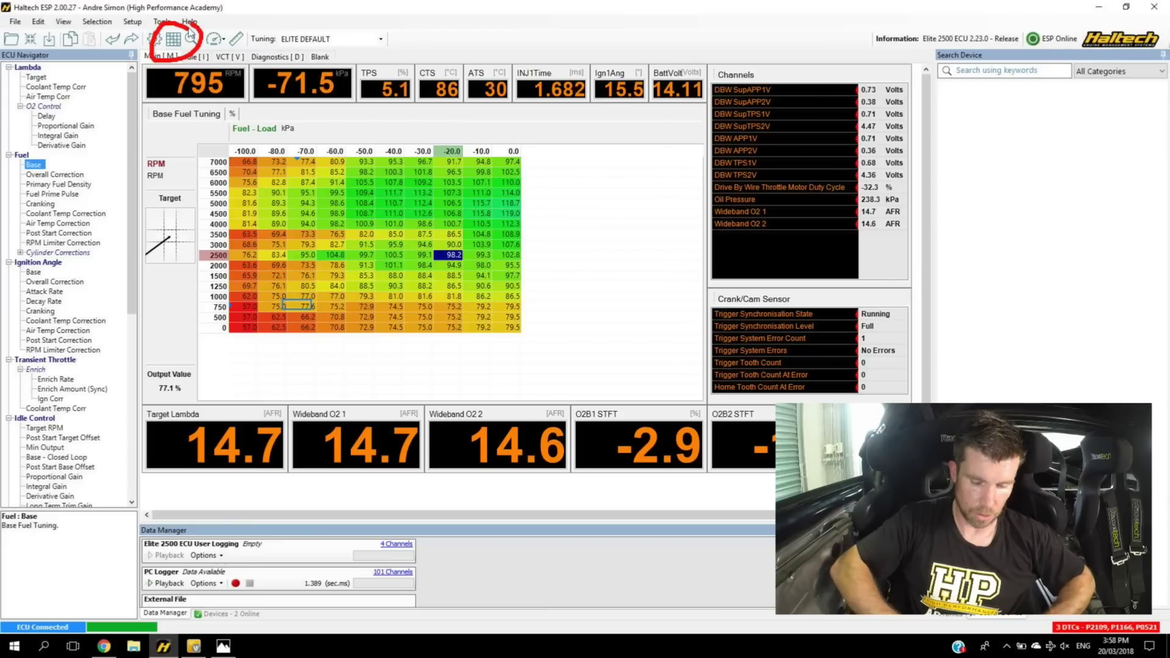
{"action": "left_click", "coordinate": [174, 38]}
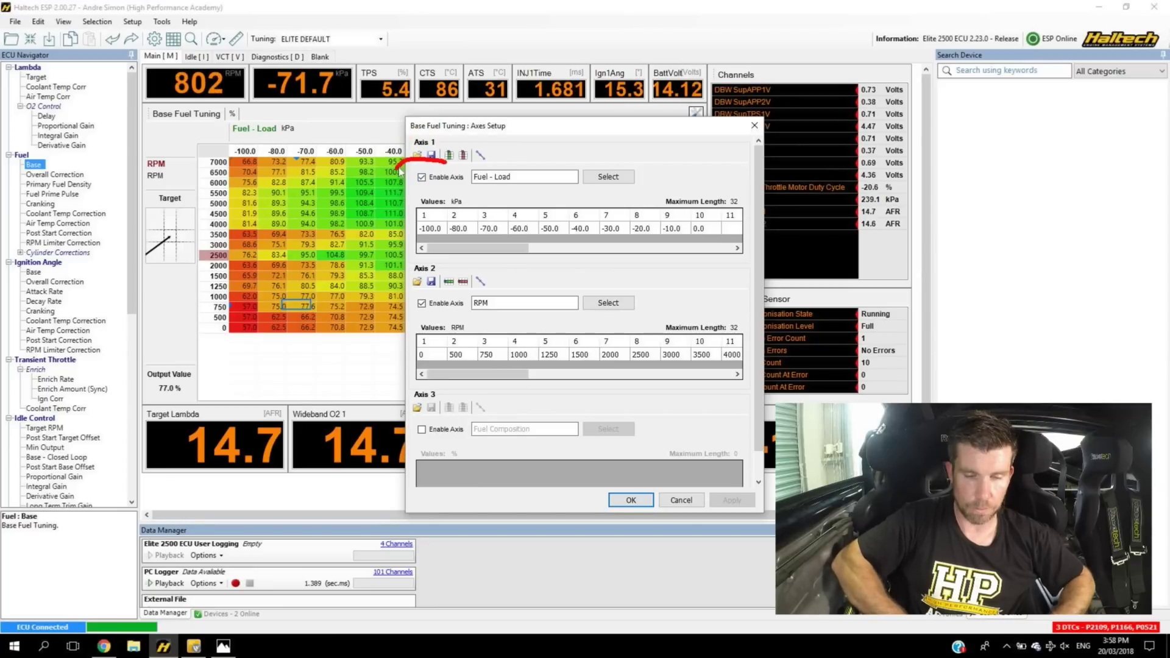
{"action": "left_click_drag", "start_coordinate": [400, 172], "coordinate": [473, 206]}
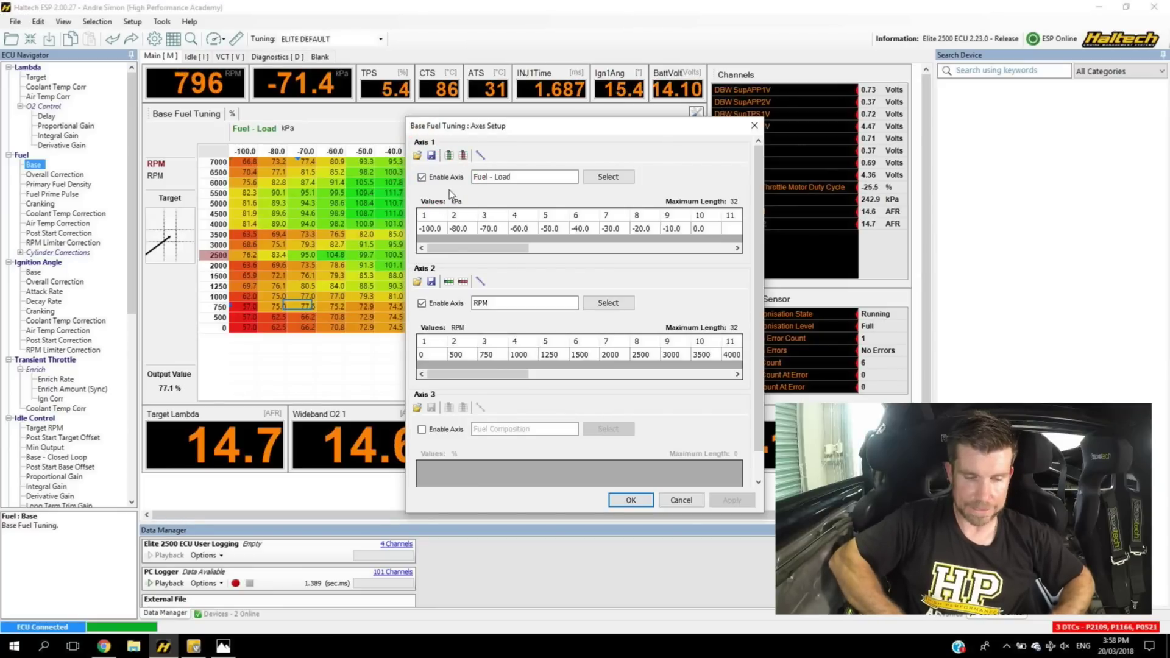
{"action": "mouse_move", "coordinate": [461, 289]}
{"action": "left_mouse_down"}
{"action": "mouse_move", "coordinate": [405, 302]}
{"action": "mouse_move", "coordinate": [466, 334]}
{"action": "left_mouse_up"}
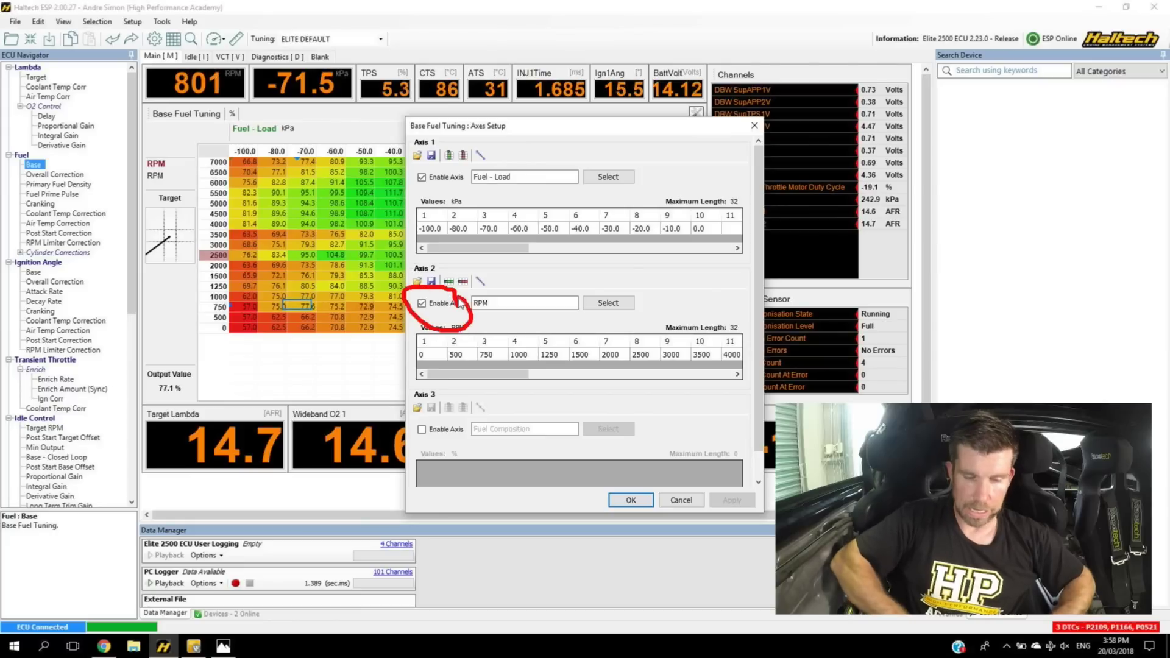
{"action": "mouse_move", "coordinate": [459, 418]}
{"action": "left_mouse_down"}
{"action": "mouse_move", "coordinate": [404, 410]}
{"action": "mouse_move", "coordinate": [471, 458]}
{"action": "mouse_move", "coordinate": [461, 416]}
{"action": "left_mouse_up"}
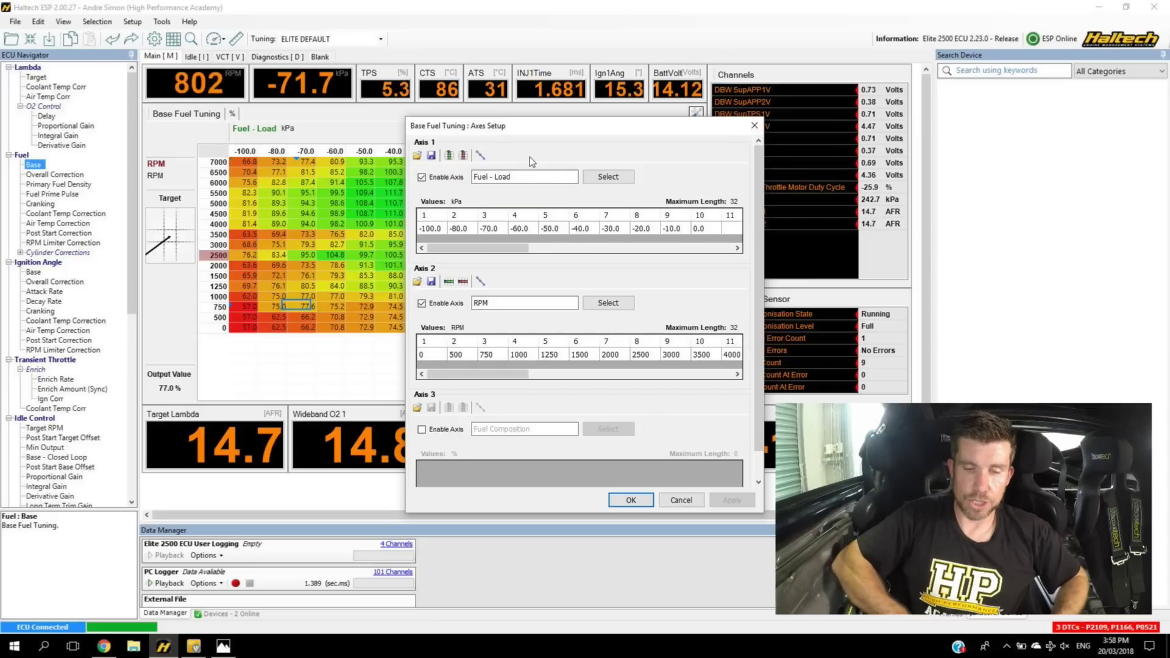
Add 20 kPa and 40 kPa columns after 0 kPa on the Fuel - Load axis
{"action": "left_click", "coordinate": [696, 228]}
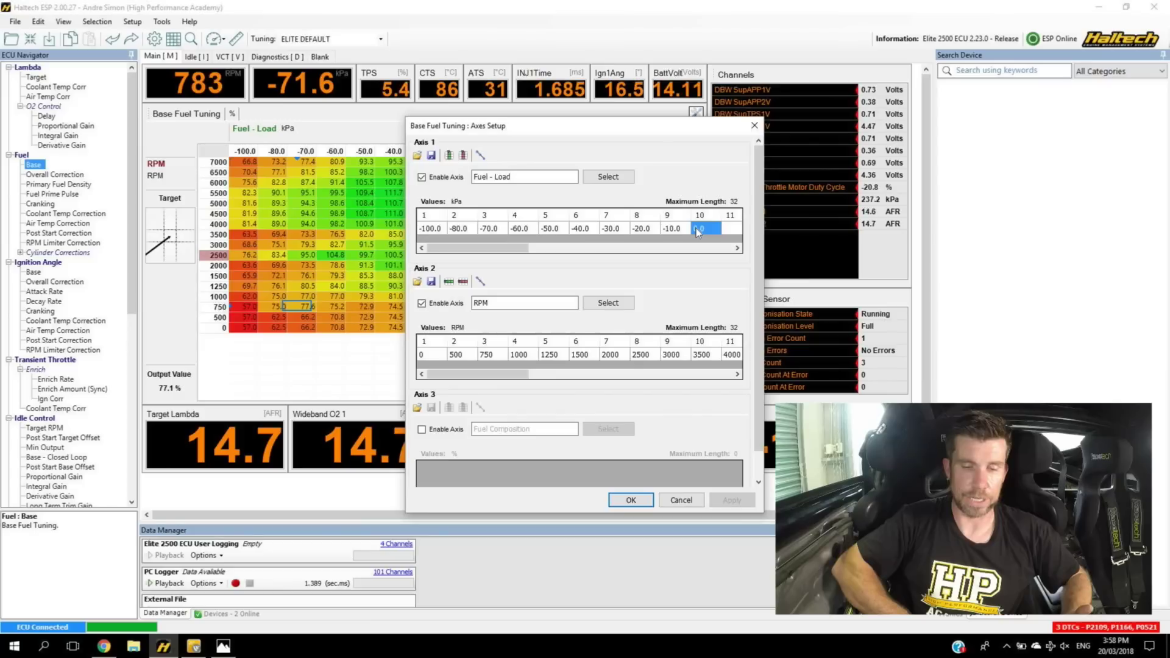
{"action": "left_click", "coordinate": [732, 229]}
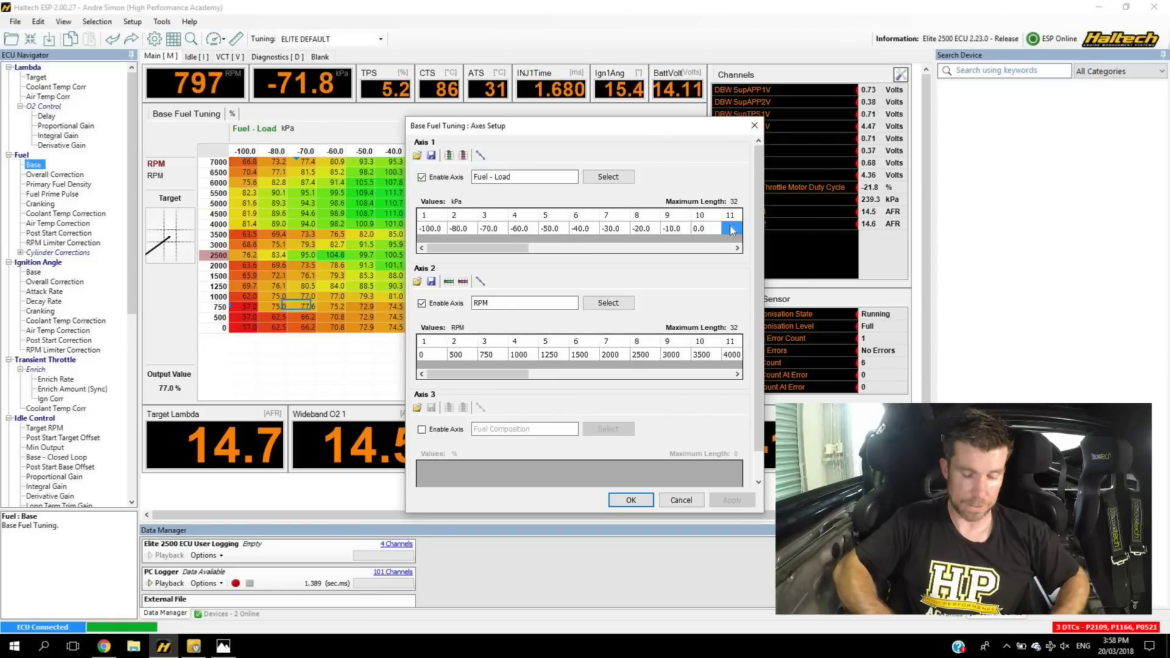
{"action": "type", "text": "20"}
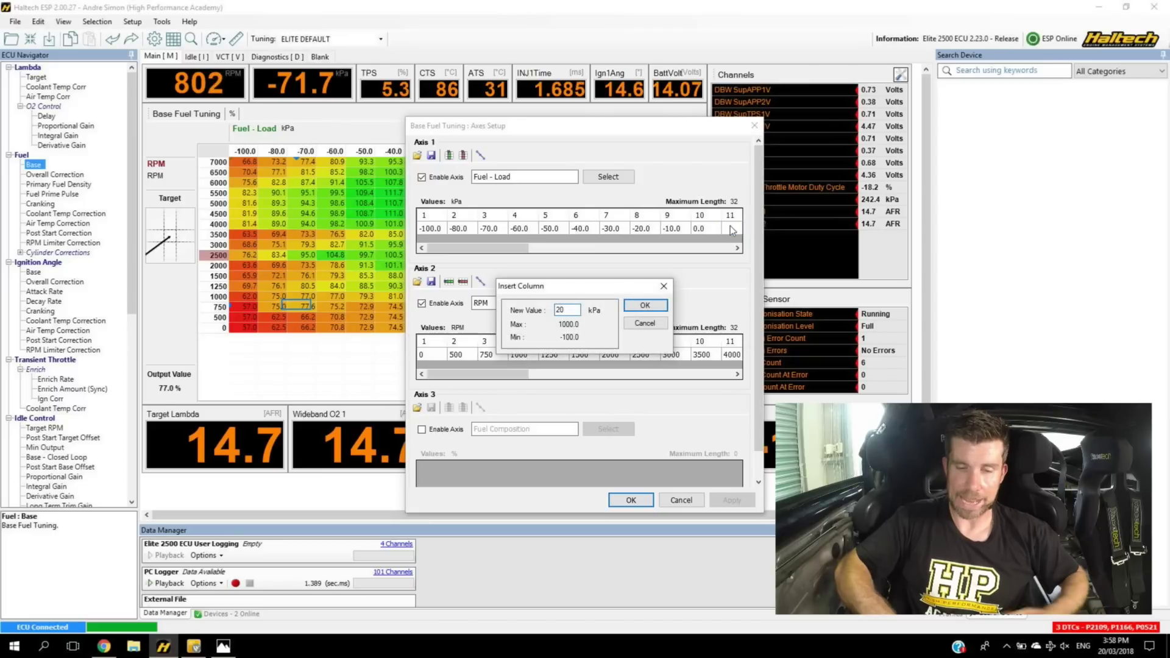
{"action": "key", "text": "Return"}
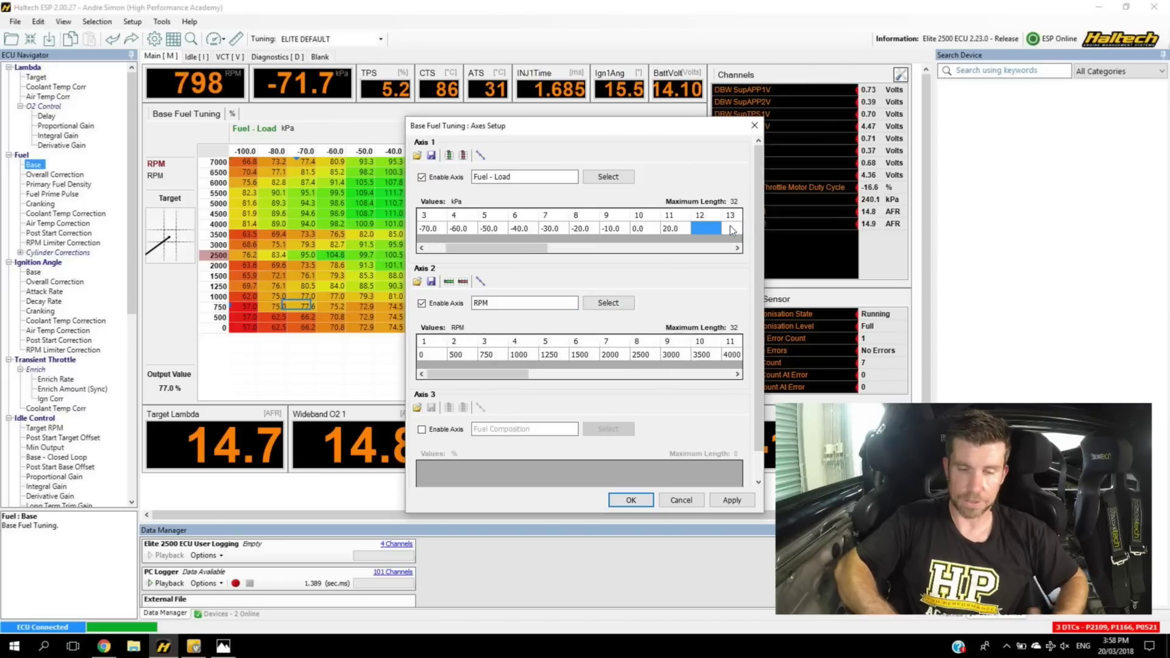
{"action": "type", "text": "40"}
{"action": "key", "text": "Return"}
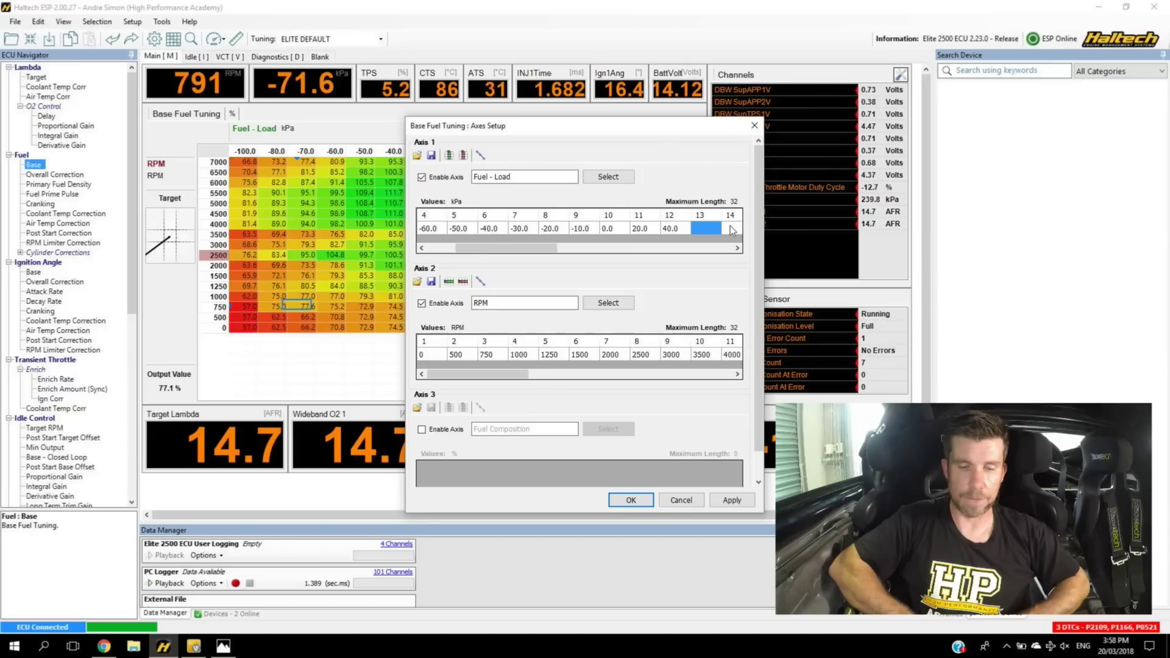
Delete the 40 kPa and 20 kPa columns from the Fuel - Load axis and cancel a new column insertion
{"action": "left_click", "coordinate": [681, 229]}
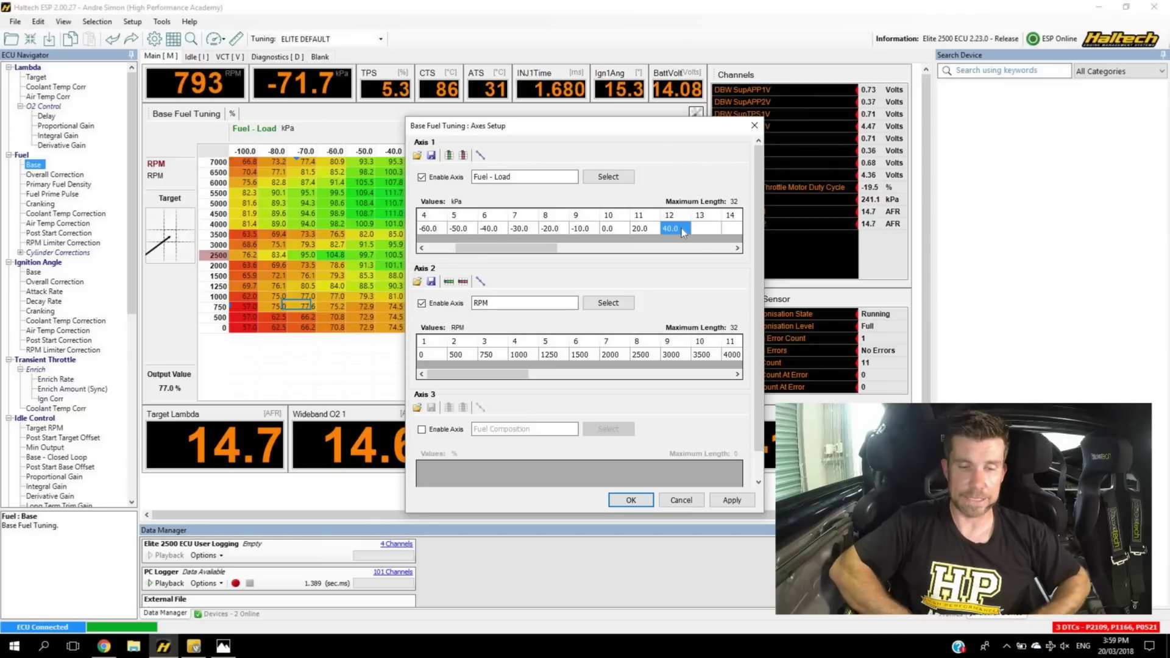
{"action": "left_click", "coordinate": [464, 155]}
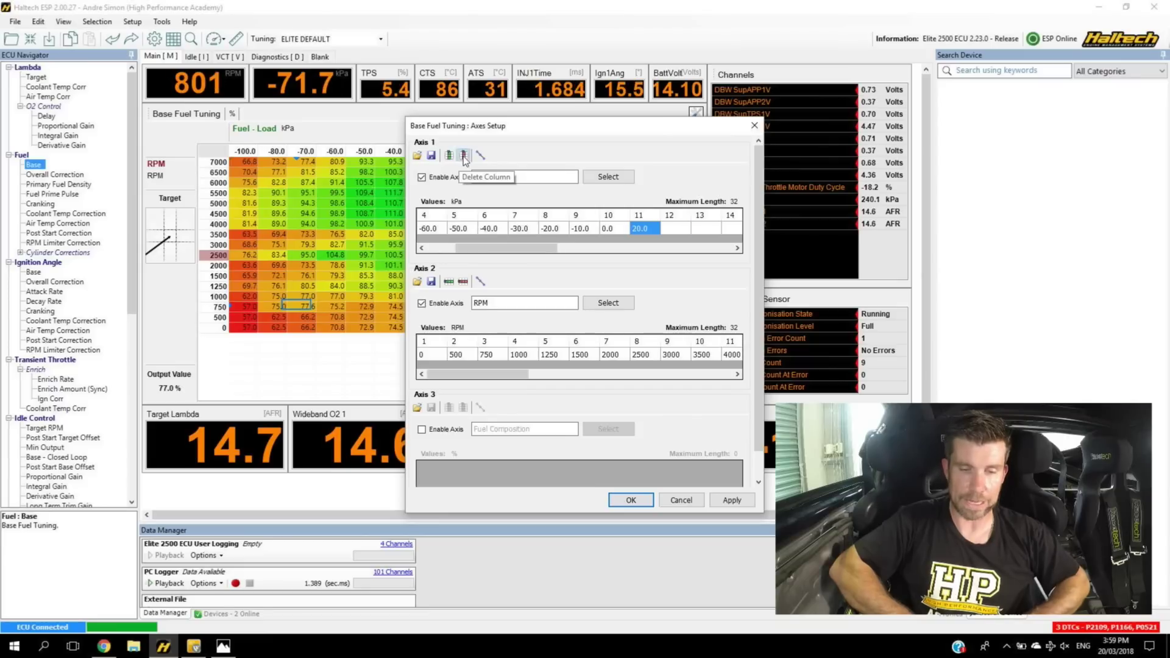
{"action": "left_click", "coordinate": [464, 155]}
{"action": "left_click", "coordinate": [450, 156]}
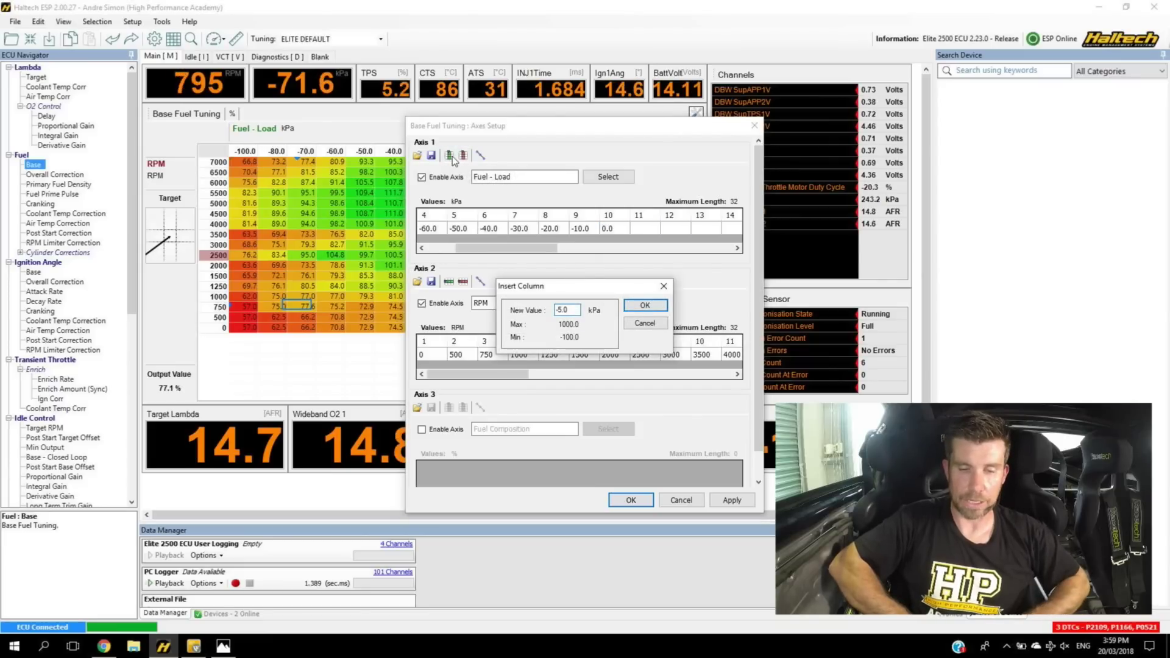
{"action": "left_click", "coordinate": [656, 327]}
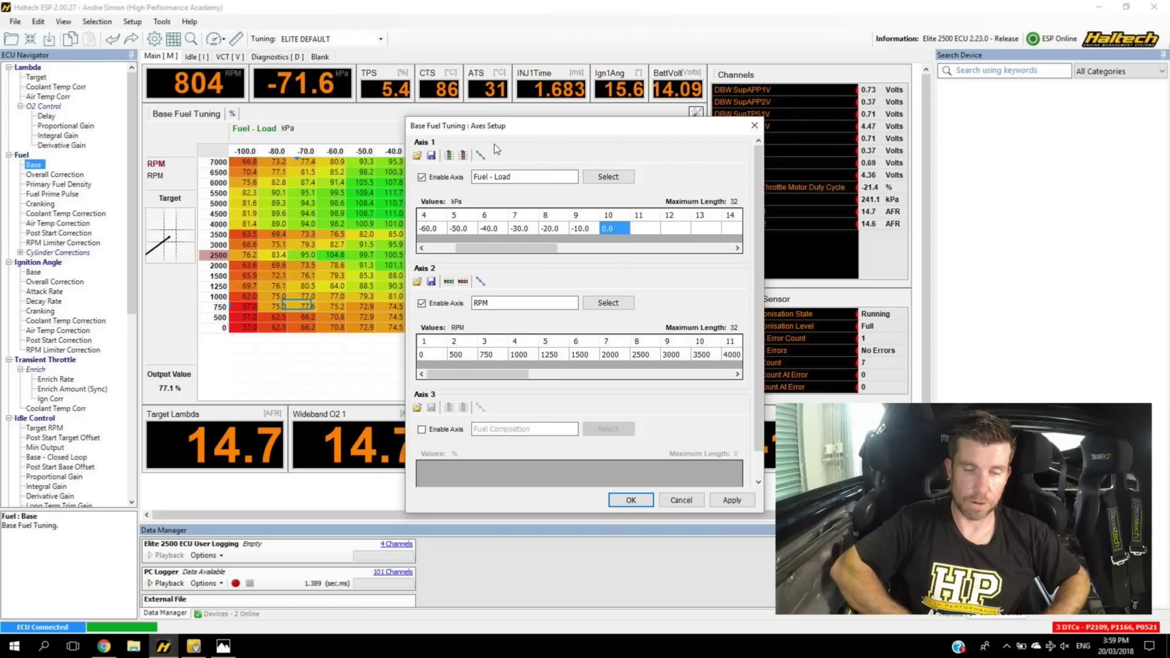
Examine the RPM axis breakpoints of the base fuel table and leave the axes setup without applying changes
{"action": "left_click_drag", "start_coordinate": [495, 142], "coordinate": [495, 135]}
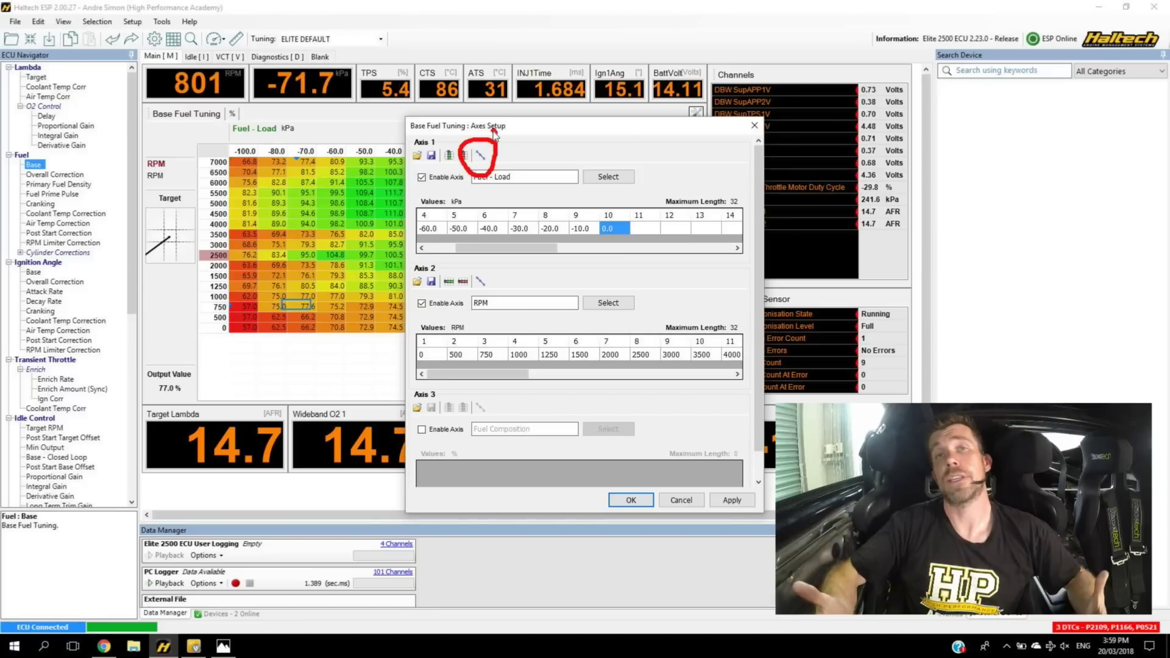
{"action": "key", "text": "Escape"}
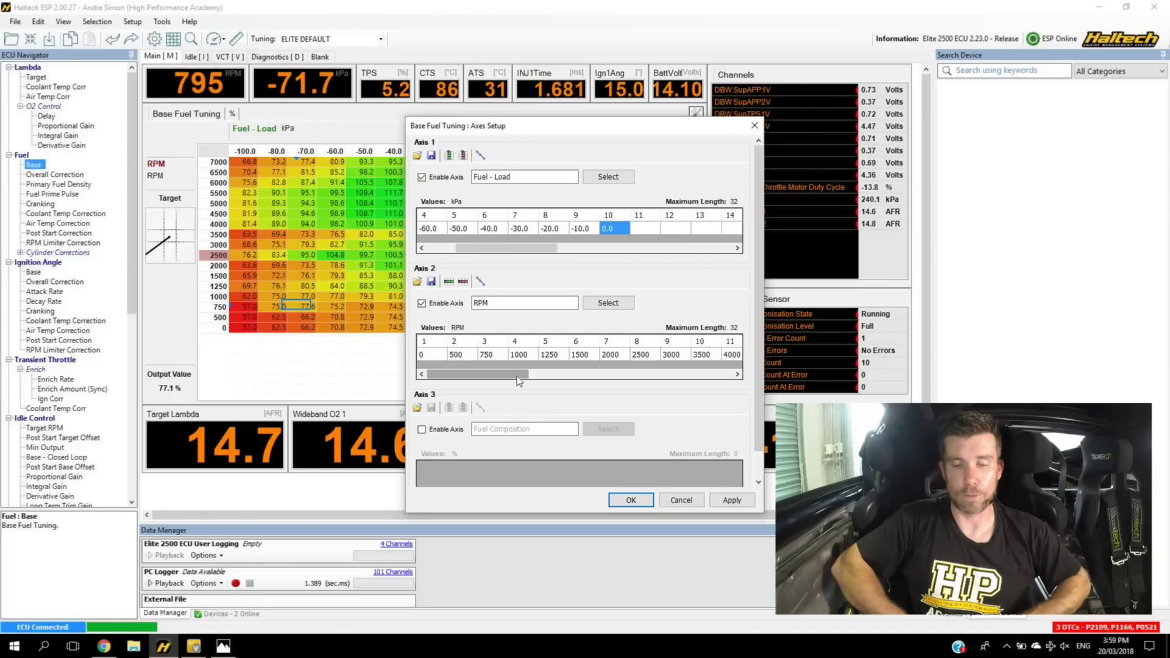
{"action": "mouse_move", "coordinate": [517, 376]}
{"action": "left_mouse_down"}
{"action": "mouse_move", "coordinate": [612, 381]}
{"action": "mouse_move", "coordinate": [527, 384]}
{"action": "left_mouse_up"}
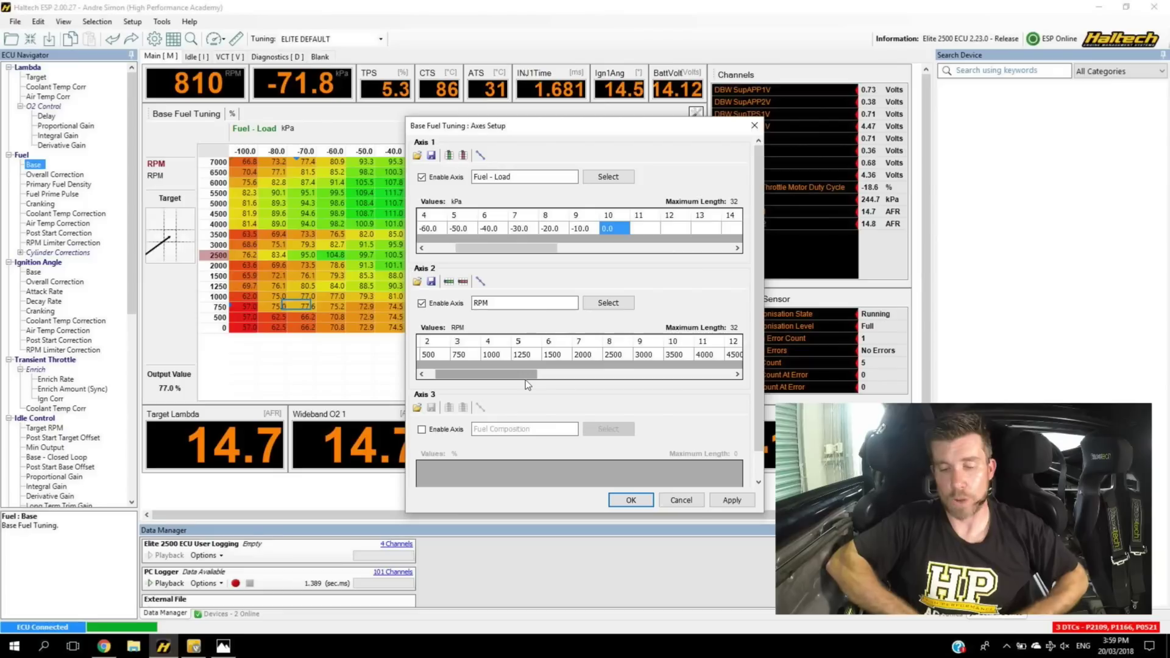
{"action": "left_click", "coordinate": [681, 499]}
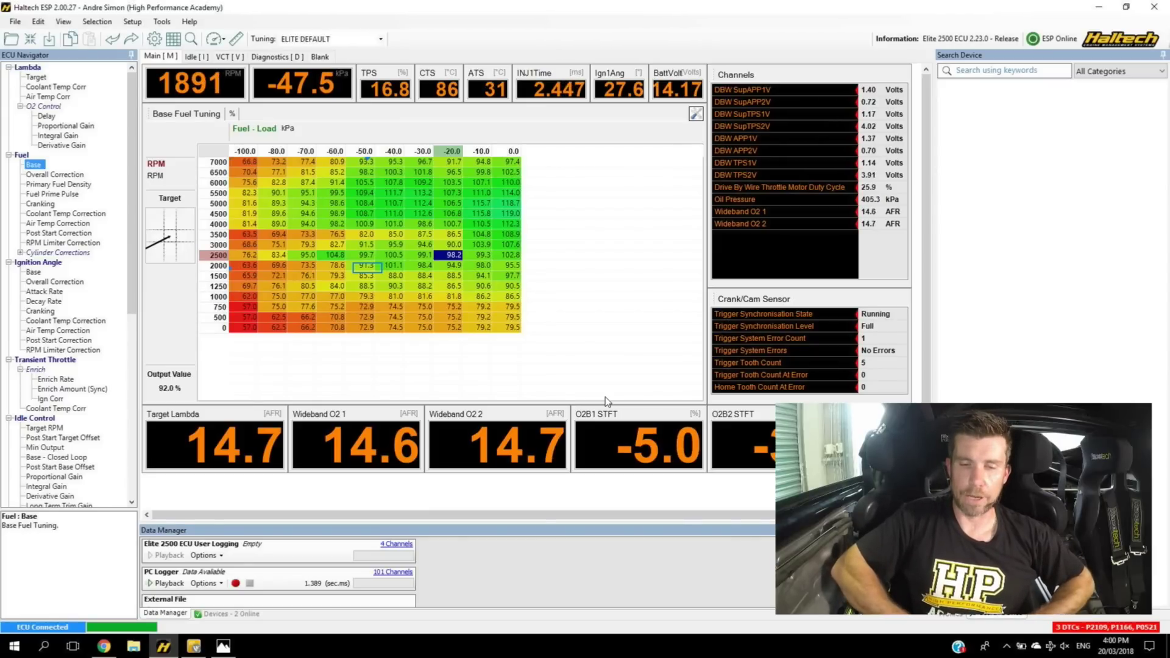
Disable the cell pointer in the base fuel table's properties and check how the operating point is displayed
{"action": "left_click", "coordinate": [698, 114]}
{"action": "left_click", "coordinate": [716, 115]}
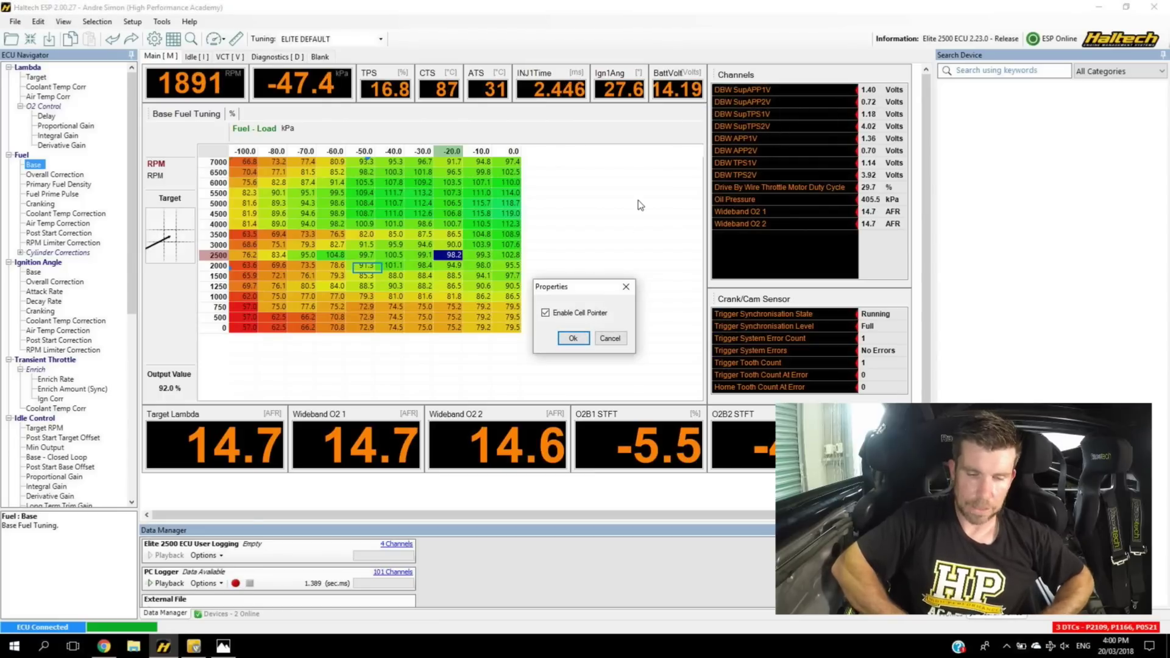
{"action": "mouse_move", "coordinate": [616, 281]}
{"action": "left_mouse_down"}
{"action": "mouse_move", "coordinate": [551, 279]}
{"action": "mouse_move", "coordinate": [520, 350]}
{"action": "mouse_move", "coordinate": [612, 347]}
{"action": "mouse_move", "coordinate": [646, 312]}
{"action": "mouse_move", "coordinate": [608, 288]}
{"action": "left_mouse_up"}
{"action": "key", "text": "Escape"}
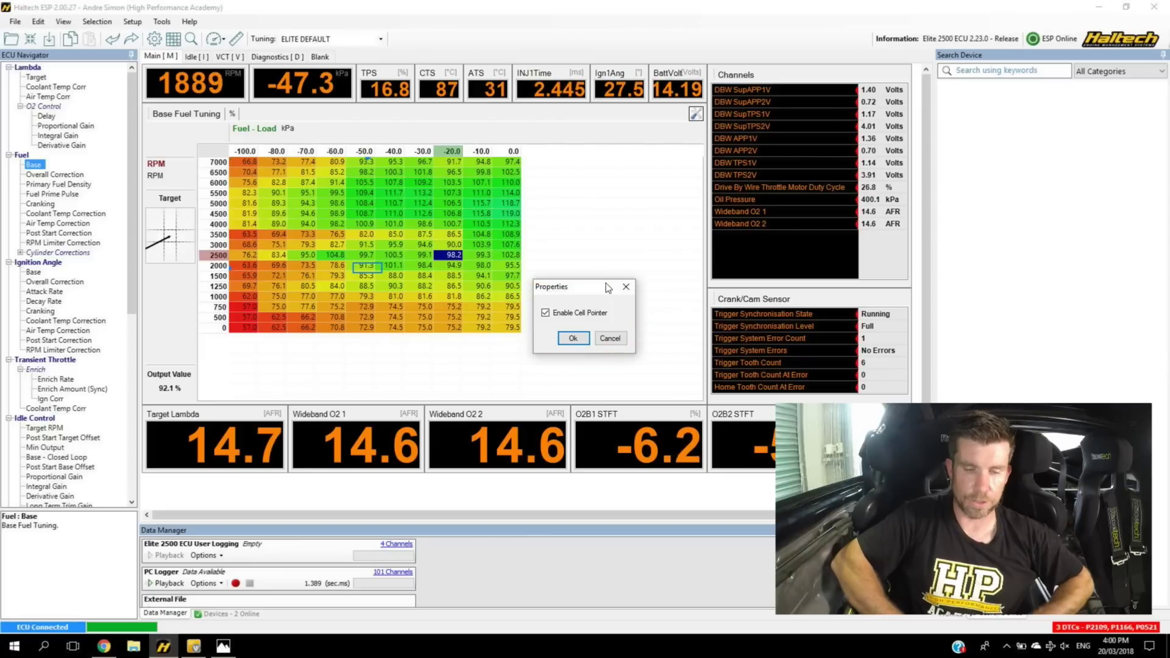
{"action": "left_click", "coordinate": [545, 313]}
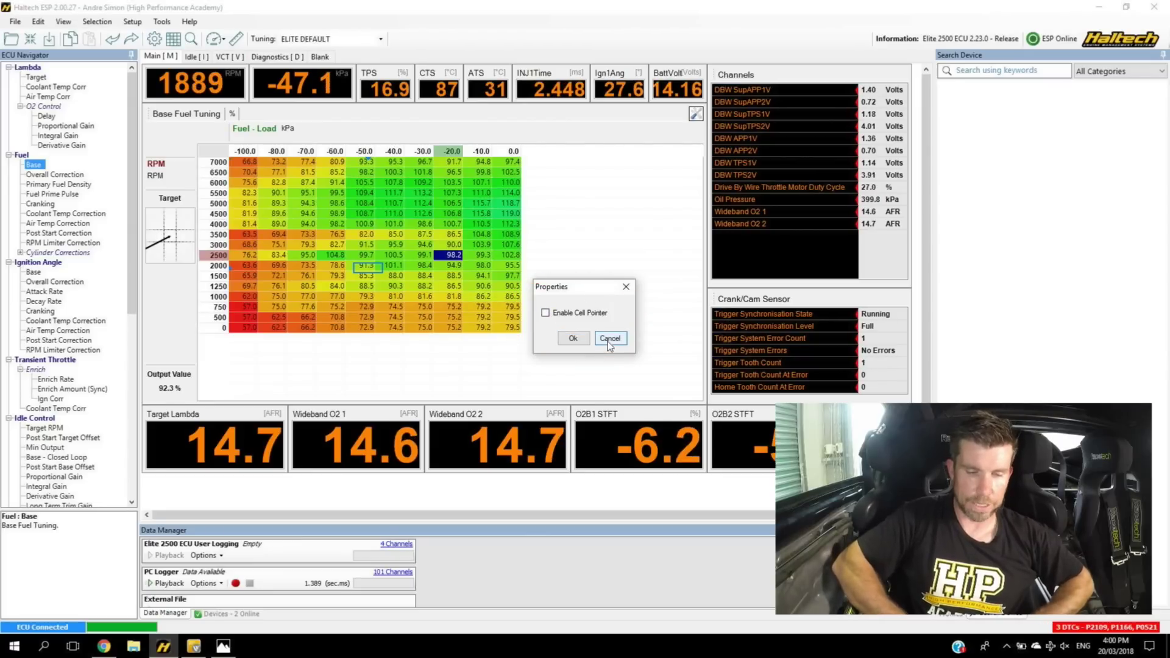
{"action": "left_click", "coordinate": [575, 338]}
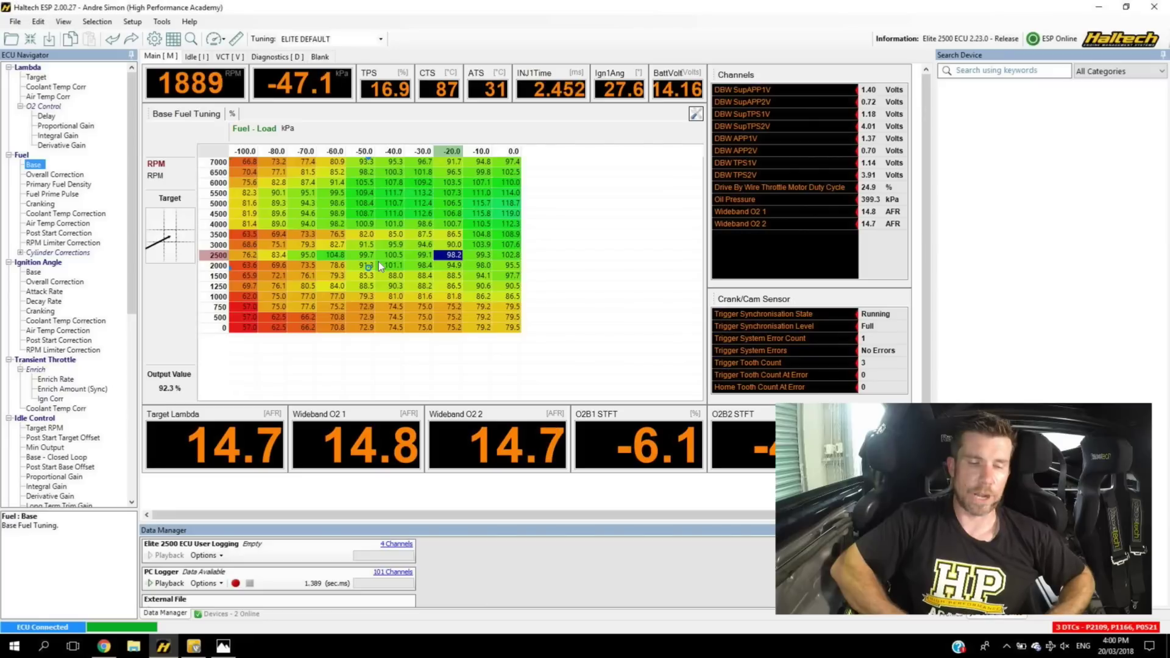
{"action": "mouse_move", "coordinate": [375, 256]}
{"action": "left_mouse_down"}
{"action": "mouse_move", "coordinate": [356, 279]}
{"action": "mouse_move", "coordinate": [378, 287]}
{"action": "mouse_move", "coordinate": [381, 262]}
{"action": "left_mouse_up"}
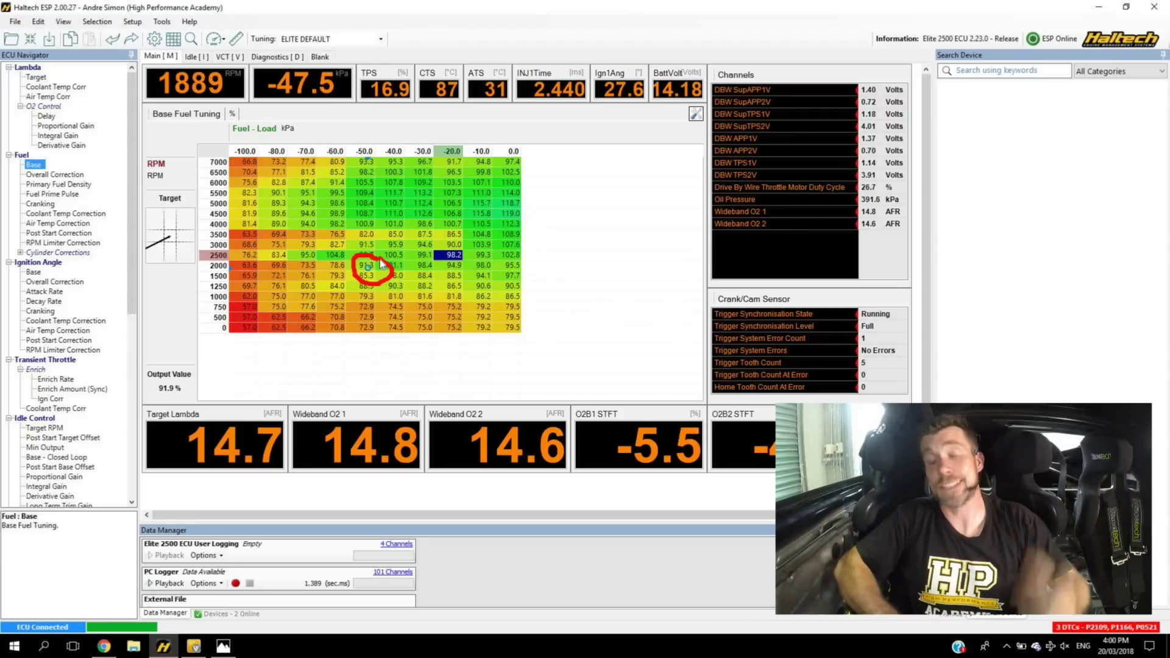
{"action": "key", "text": "Escape"}
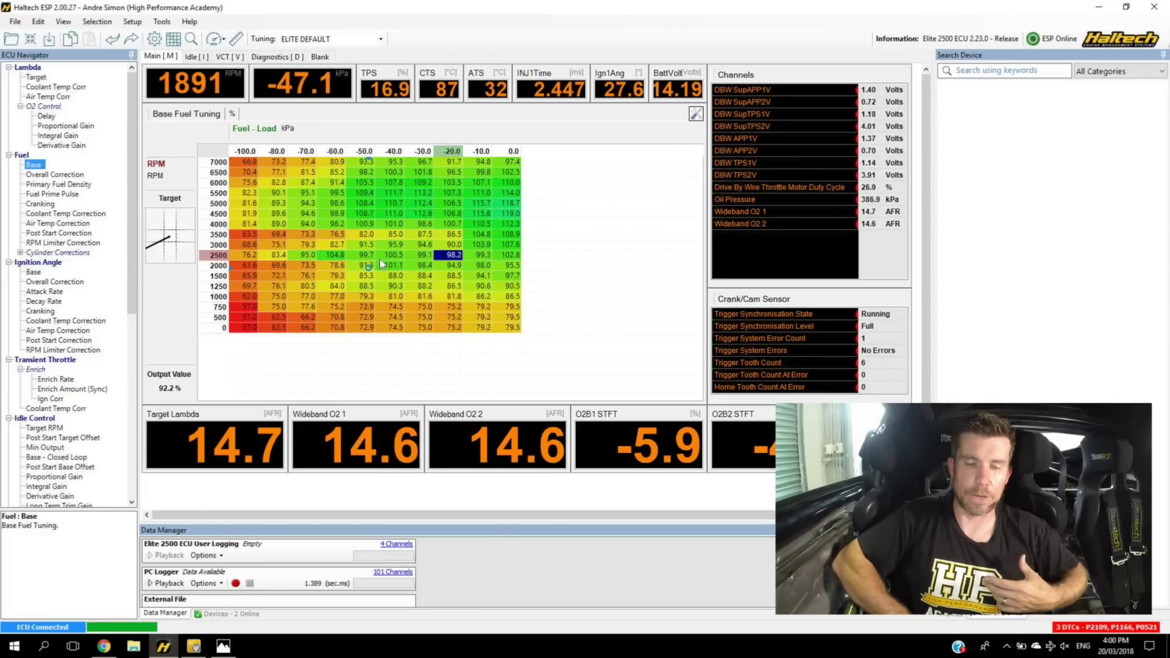
Re-enable the cell pointer in the base fuel table's properties
{"action": "right_click", "coordinate": [551, 265]}
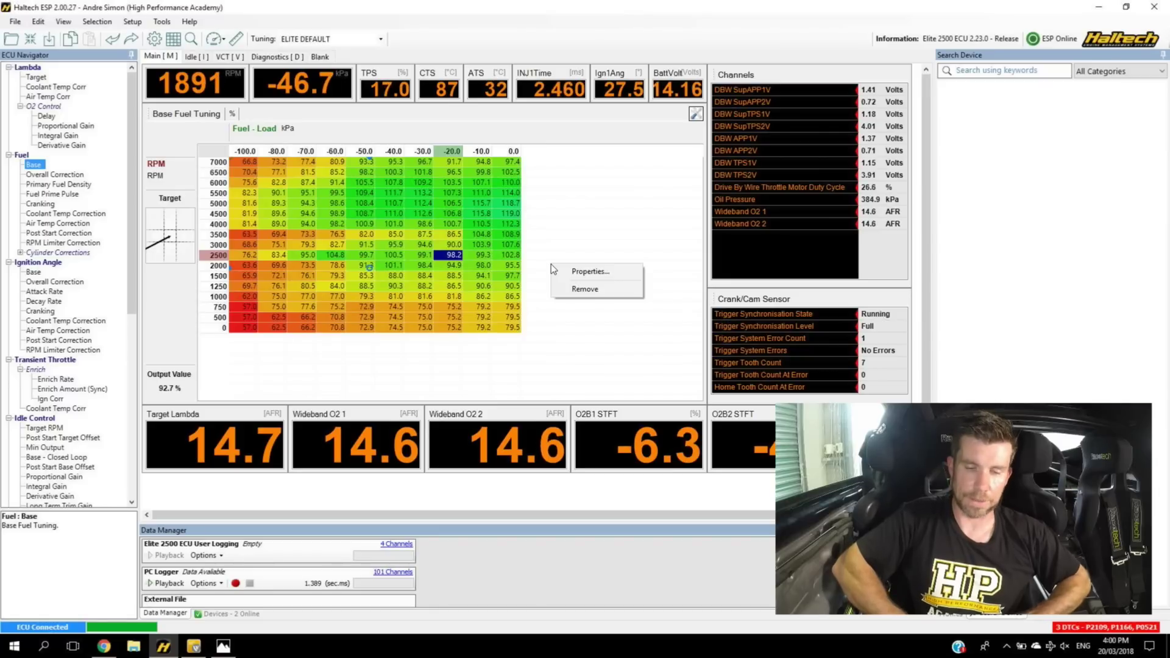
{"action": "left_click", "coordinate": [570, 273]}
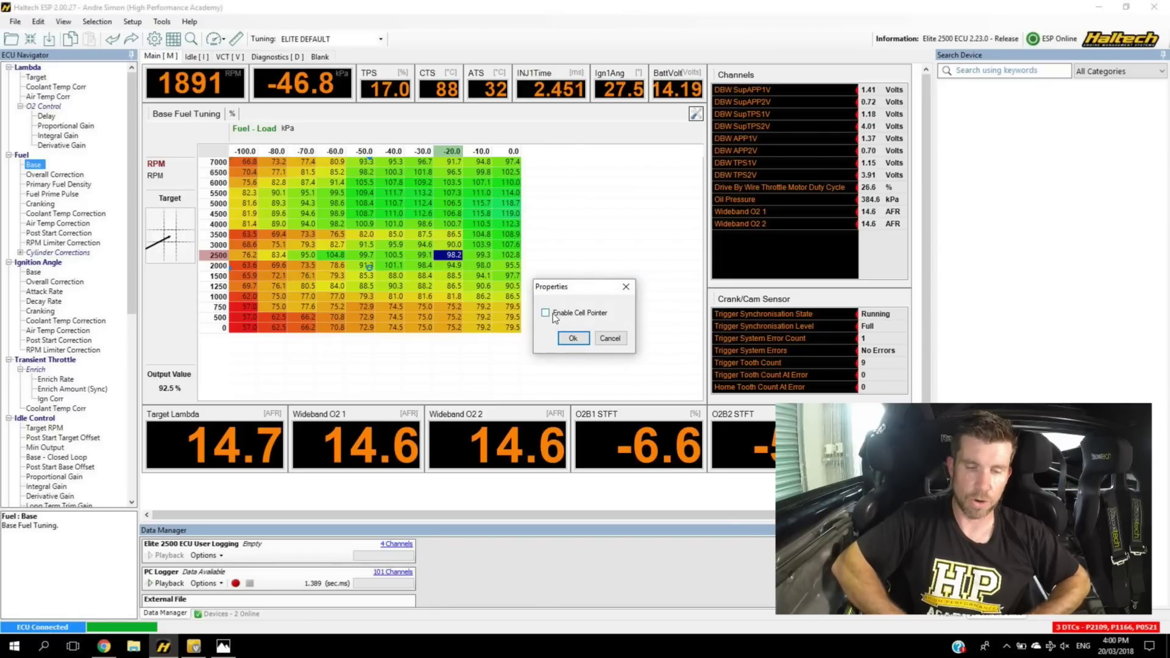
{"action": "left_click", "coordinate": [573, 339]}
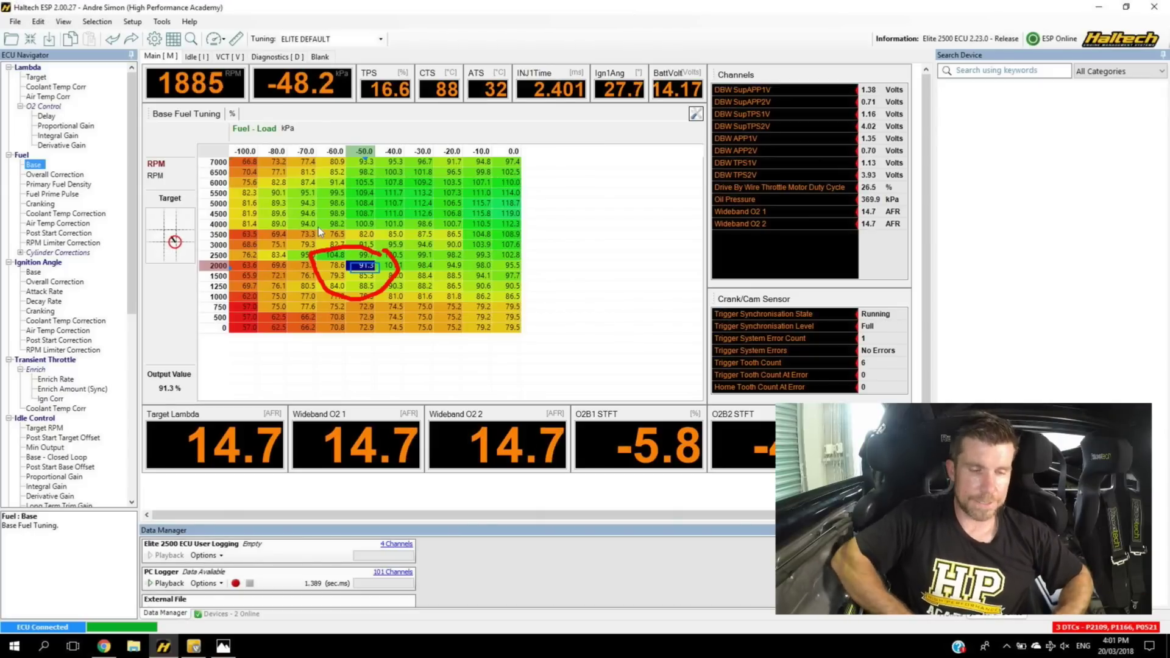
Remove the O2B2 STFT gauge from the main page
{"action": "mouse_move", "coordinate": [188, 189]}
{"action": "left_mouse_down"}
{"action": "mouse_move", "coordinate": [142, 198]}
{"action": "mouse_move", "coordinate": [144, 262]}
{"action": "mouse_move", "coordinate": [189, 278]}
{"action": "mouse_move", "coordinate": [206, 223]}
{"action": "mouse_move", "coordinate": [175, 176]}
{"action": "left_mouse_up"}
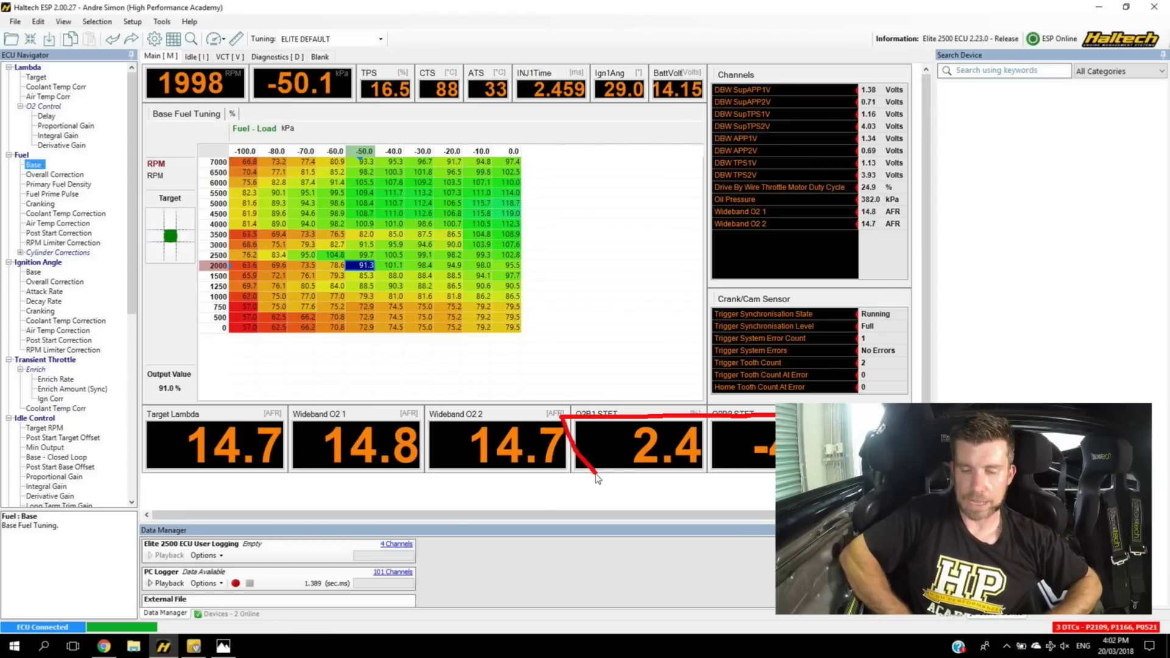
{"action": "left_click_drag", "start_coordinate": [597, 479], "coordinate": [776, 513]}
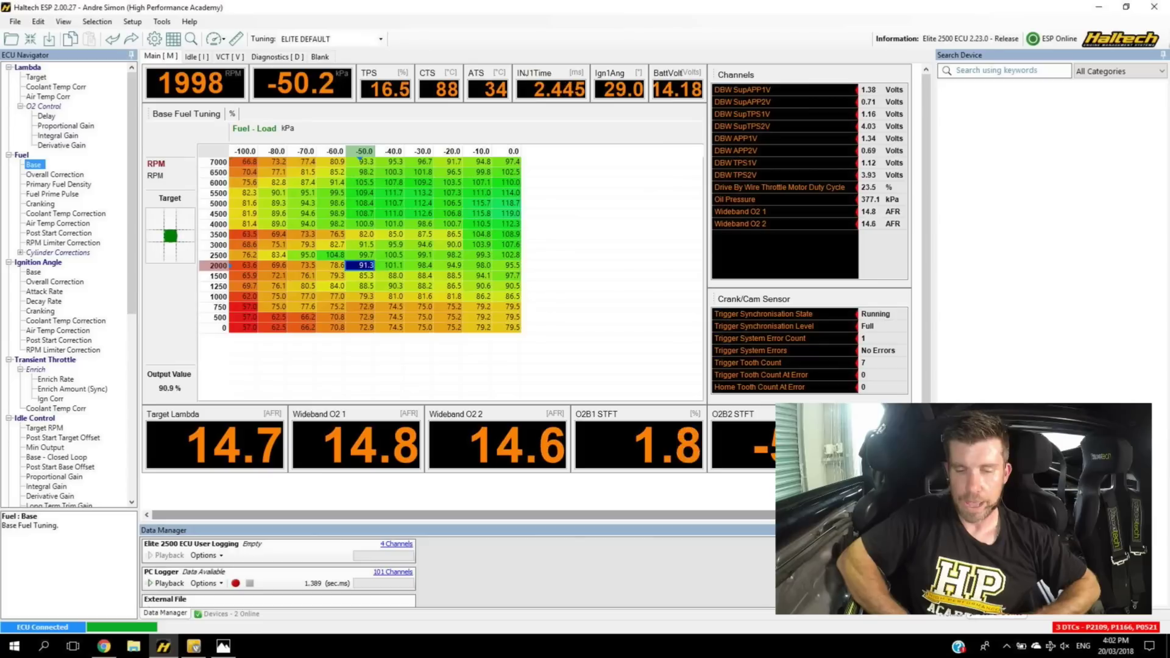
{"action": "left_click", "coordinate": [831, 416]}
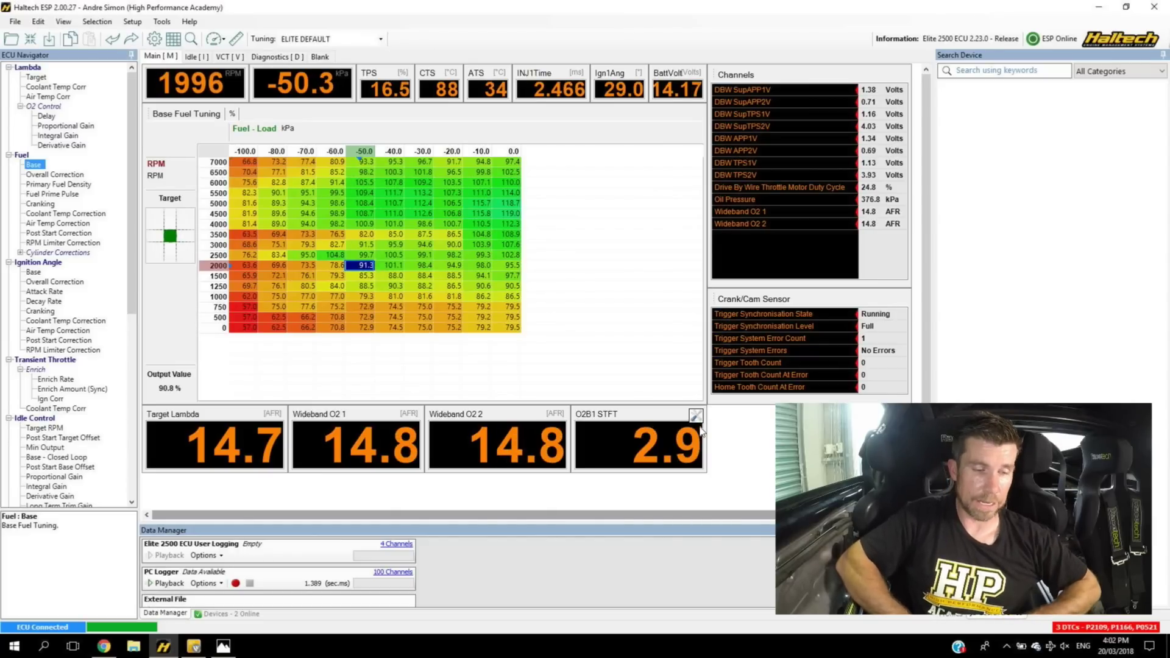
Set the O2 Control function's Min RPM to 7000 and apply the setup, checking the short term fuel trim gauge
{"action": "left_click", "coordinate": [156, 39]}
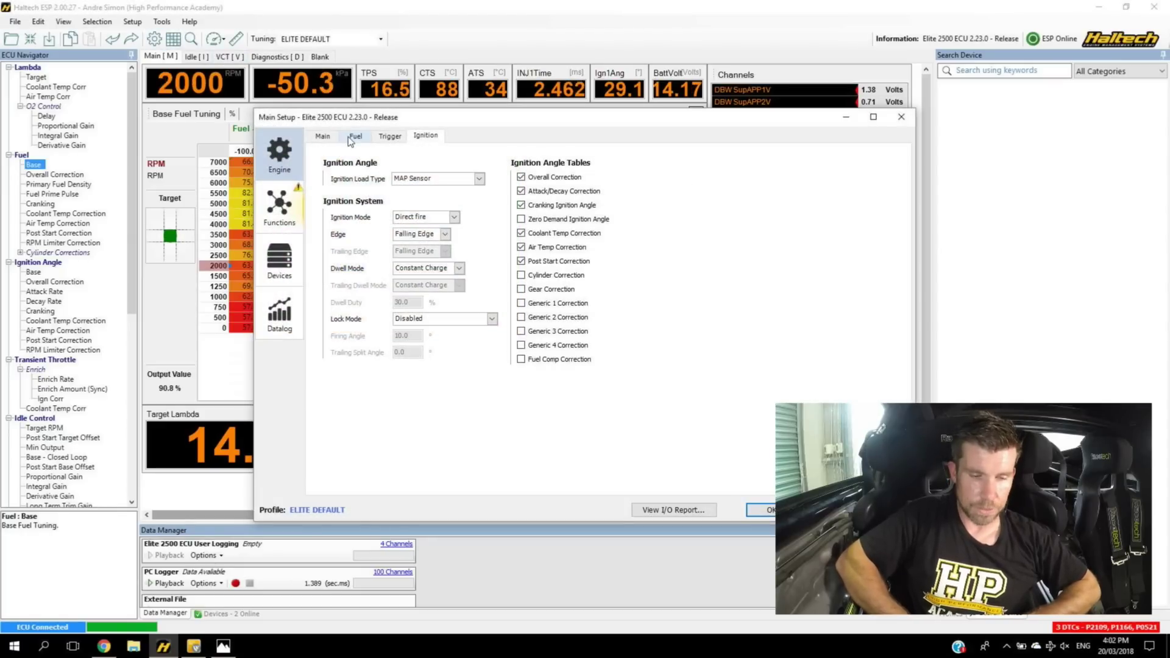
{"action": "left_click", "coordinate": [279, 204]}
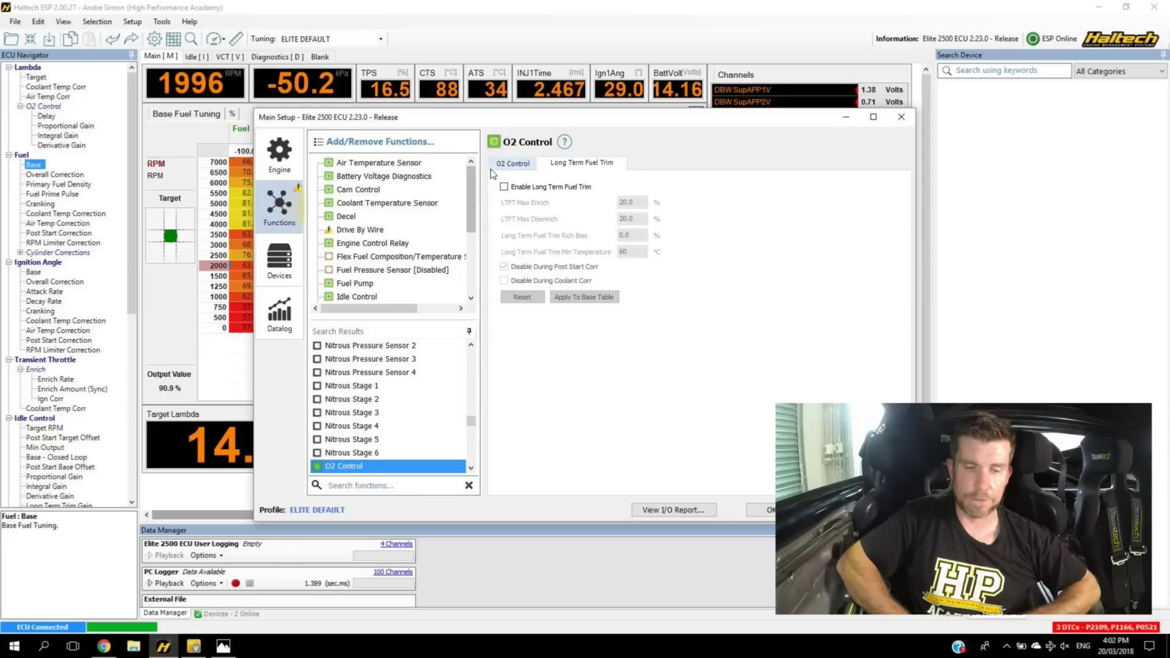
{"action": "left_click", "coordinate": [509, 164]}
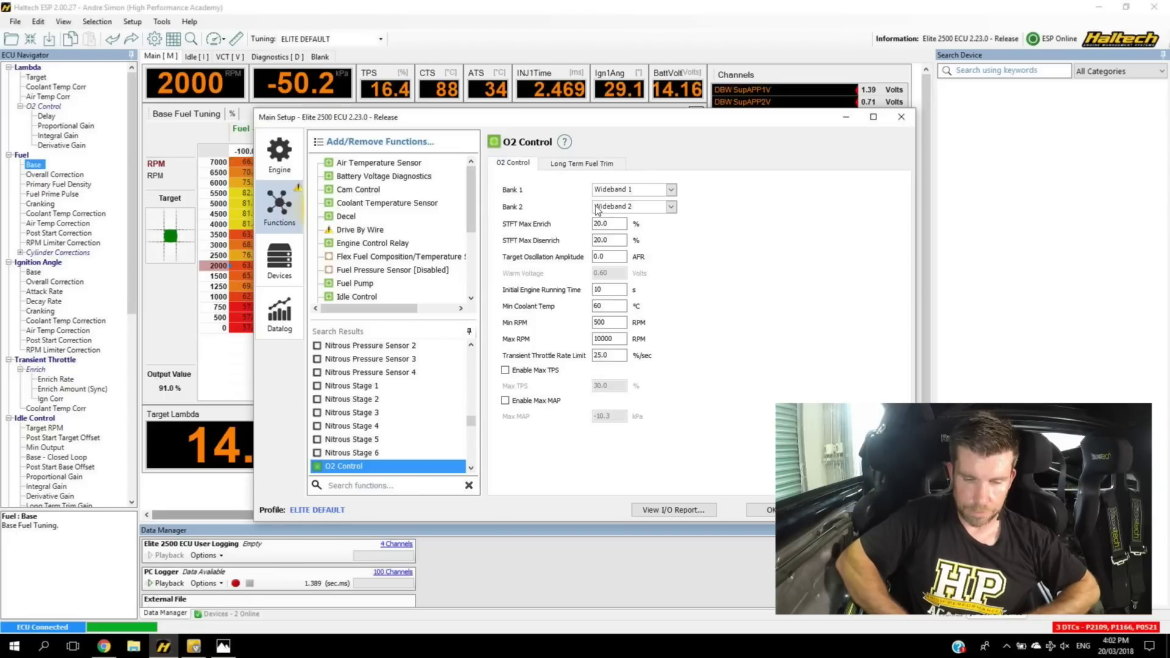
{"action": "double_click", "coordinate": [614, 322]}
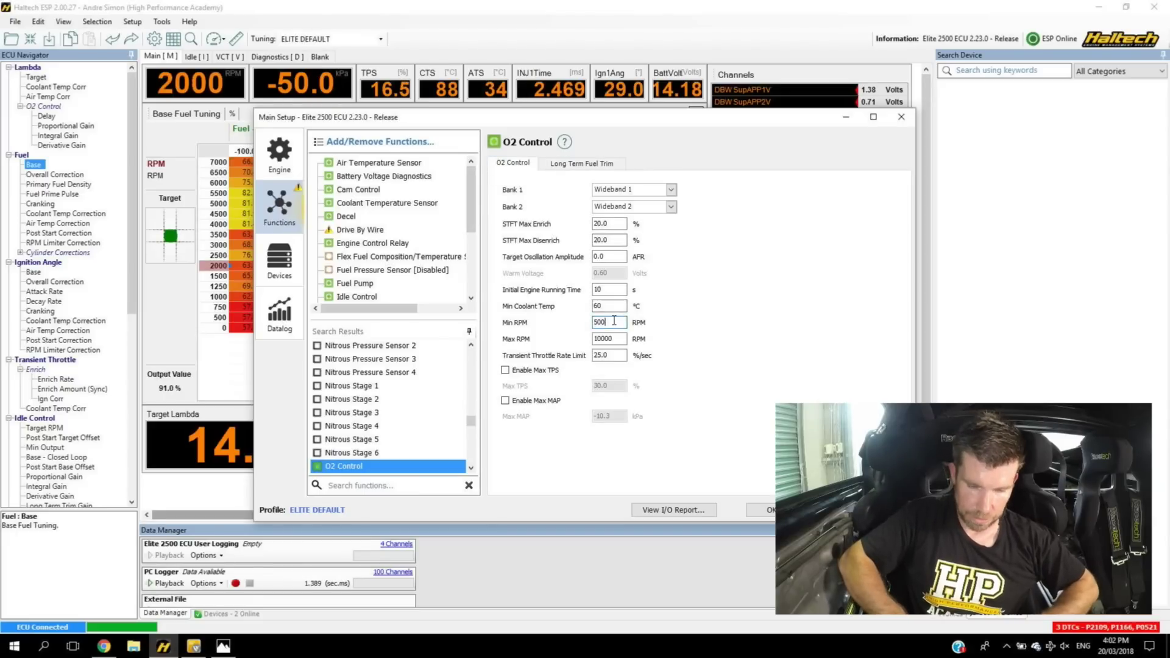
{"action": "type", "text": "7"}
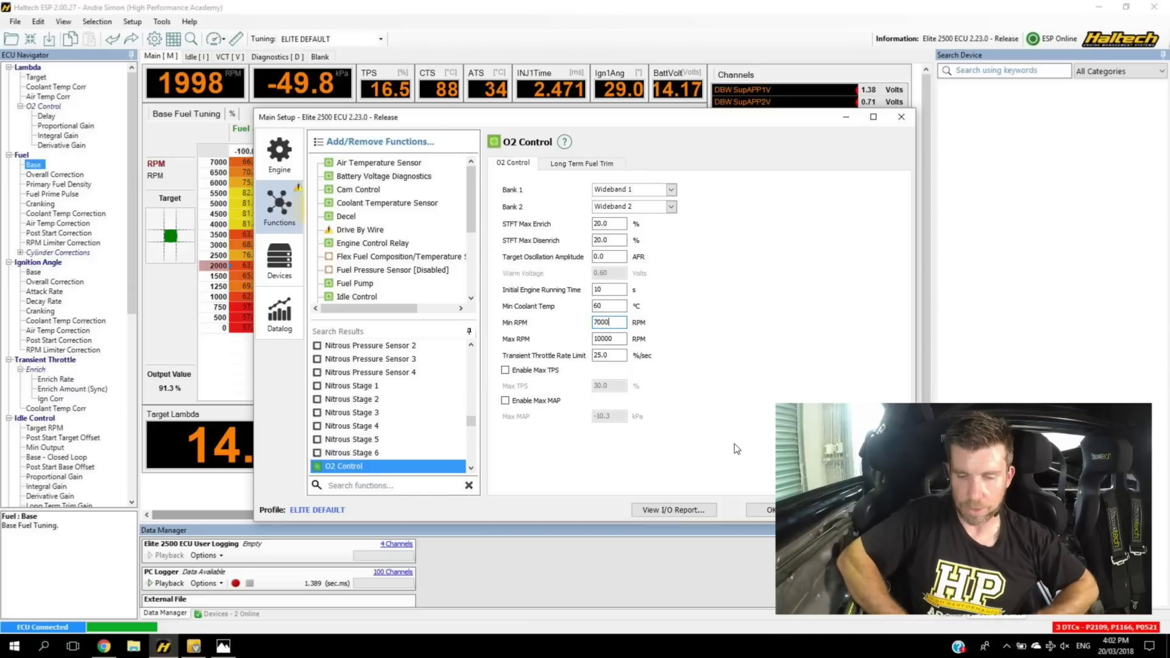
{"action": "type", "text": "000"}
{"action": "key", "text": "Return"}
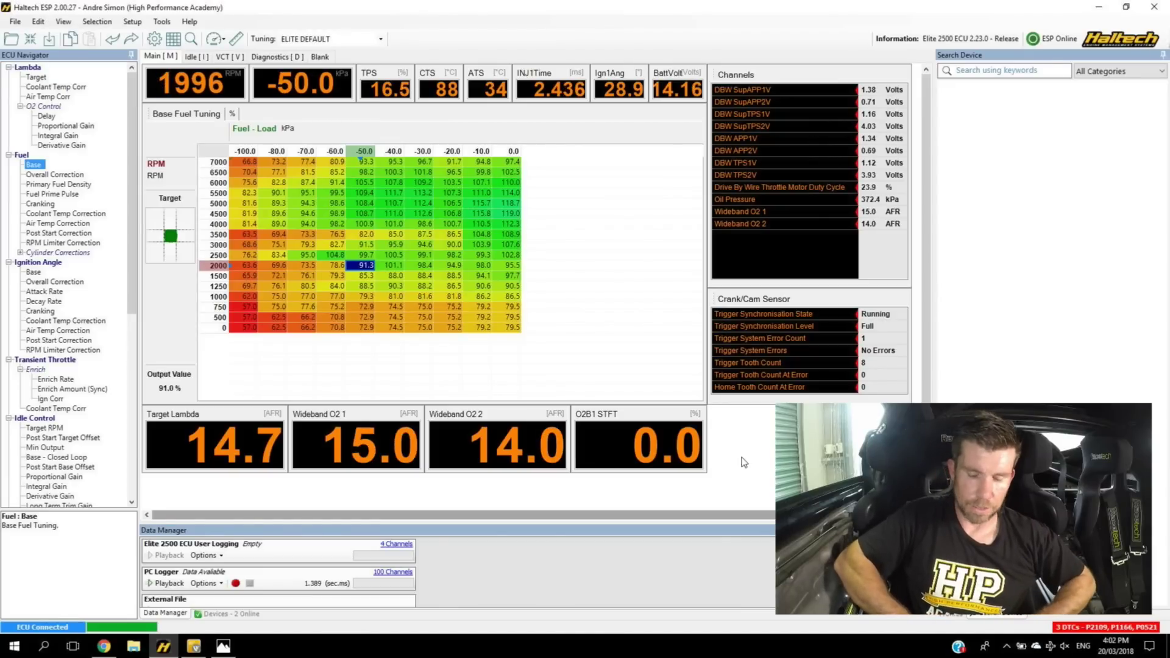
{"action": "mouse_move", "coordinate": [680, 405]}
{"action": "left_mouse_down"}
{"action": "mouse_move", "coordinate": [601, 453]}
{"action": "mouse_move", "coordinate": [699, 414]}
{"action": "left_mouse_up"}
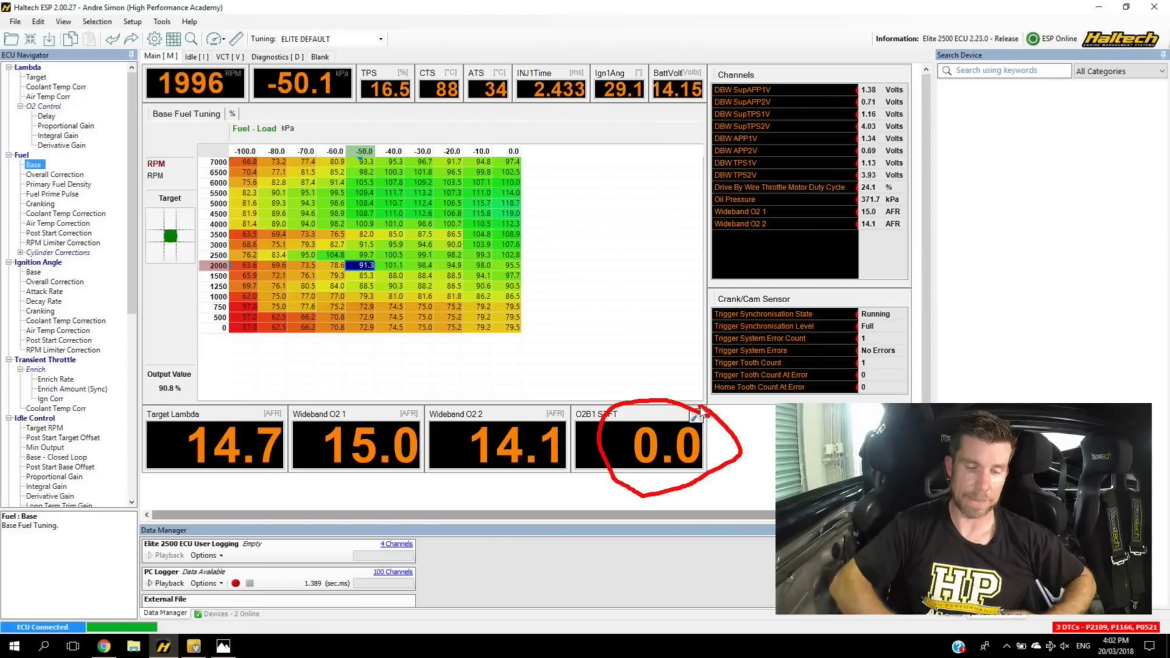
{"action": "key", "text": "Escape"}
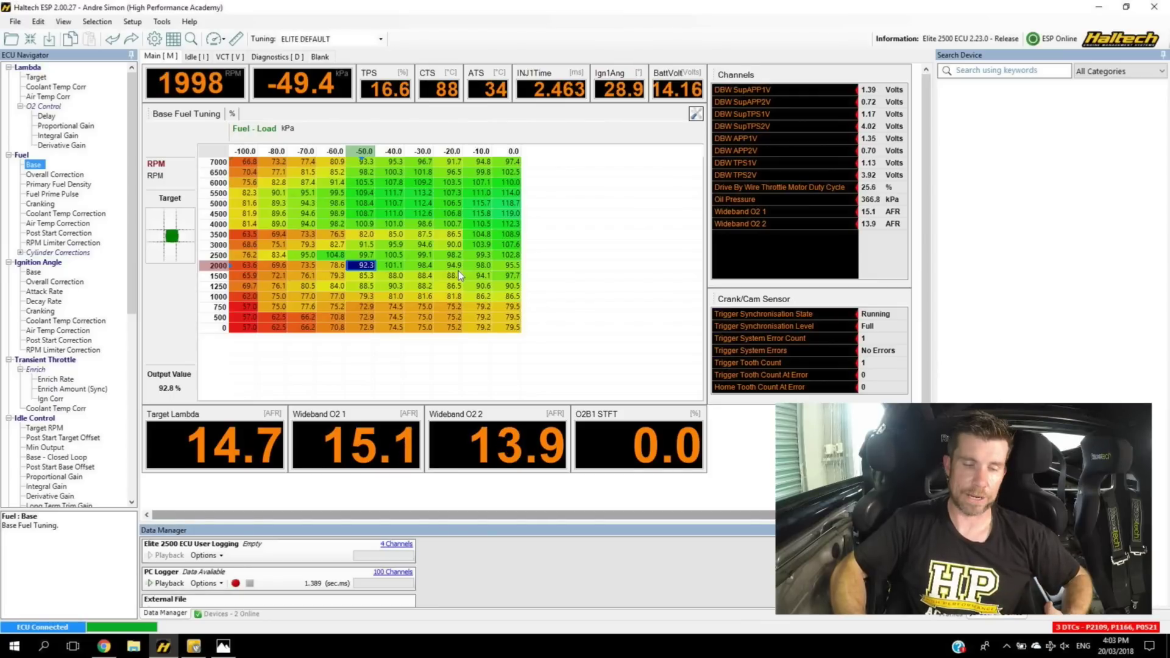
Raise the base fuel table's 2000 RPM, -50 kPa cell to 94.3 in coarse steps and lower it to 92.3 in fine steps
{"action": "key", "text": "plus"}
{"action": "key", "text": "plus"}
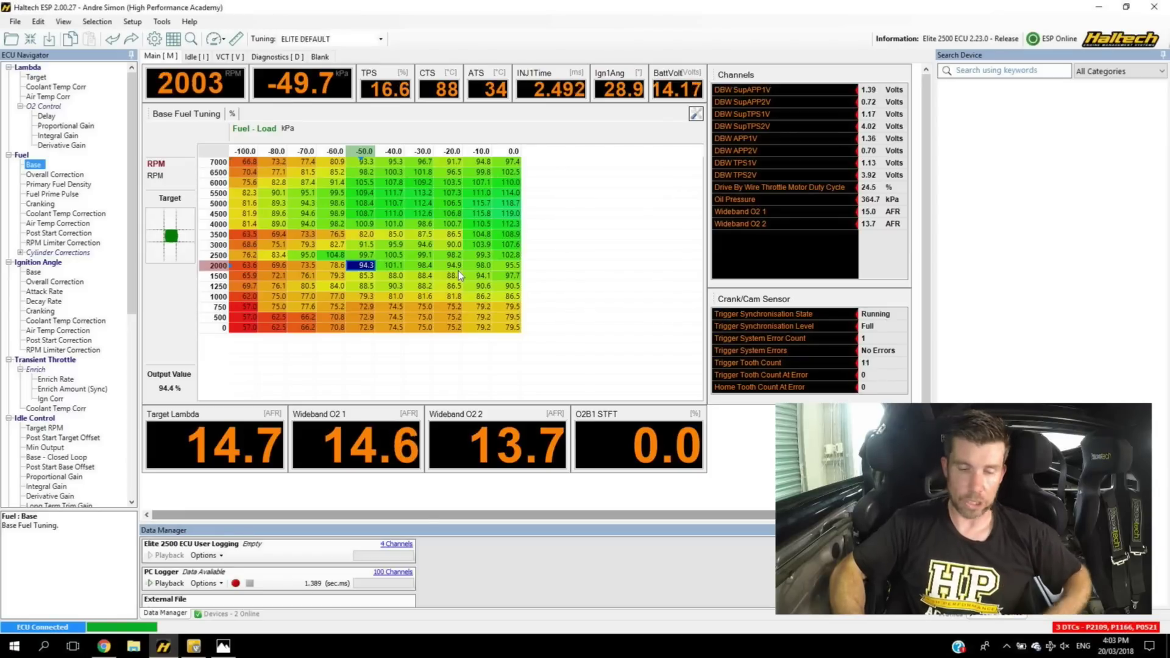
{"action": "key", "text": "minus"}
{"action": "key", "text": "minus"}
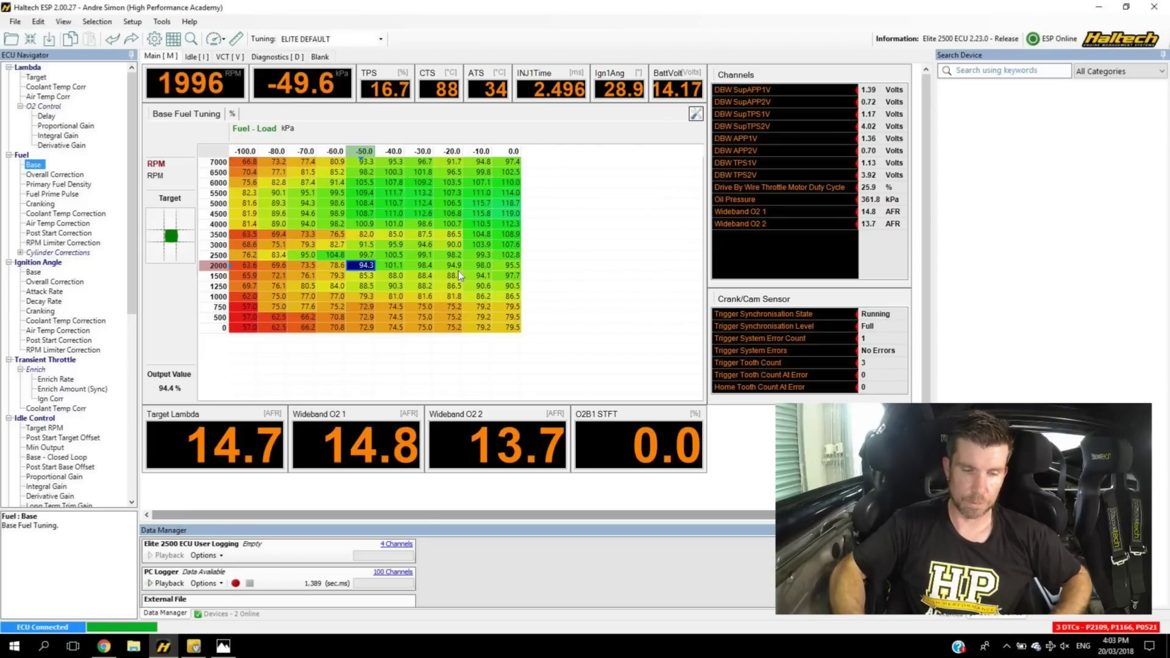
{"action": "key", "text": "minus"}
{"action": "key", "text": "minus"}
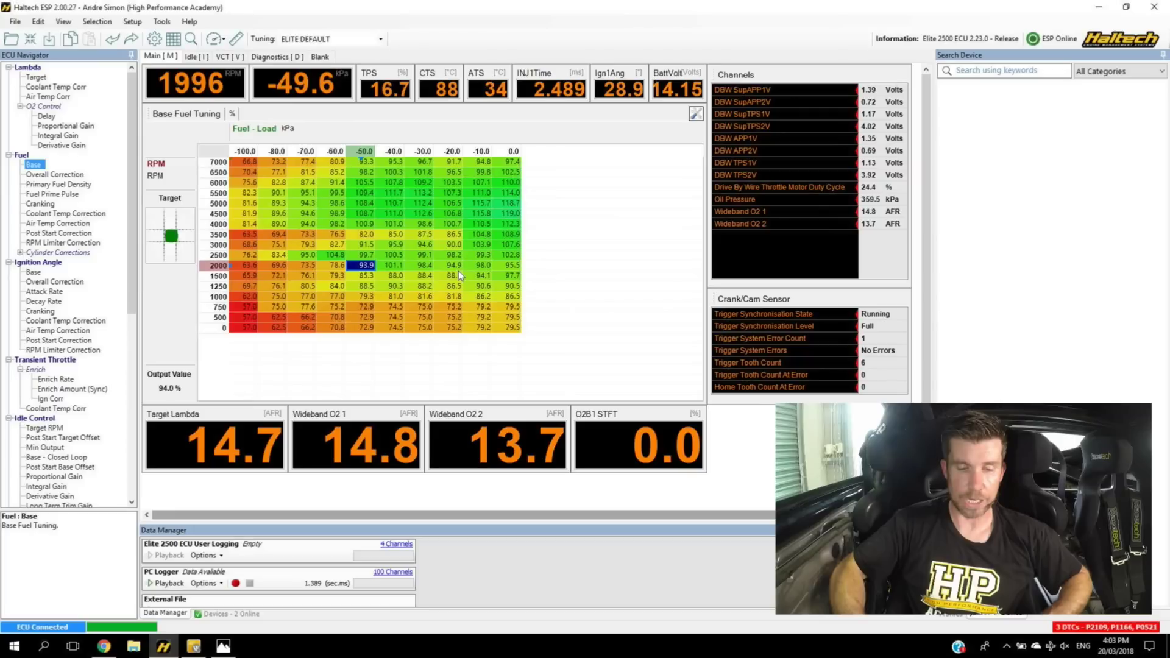
{"action": "key", "text": "minus"}
{"action": "key", "text": "minus"}
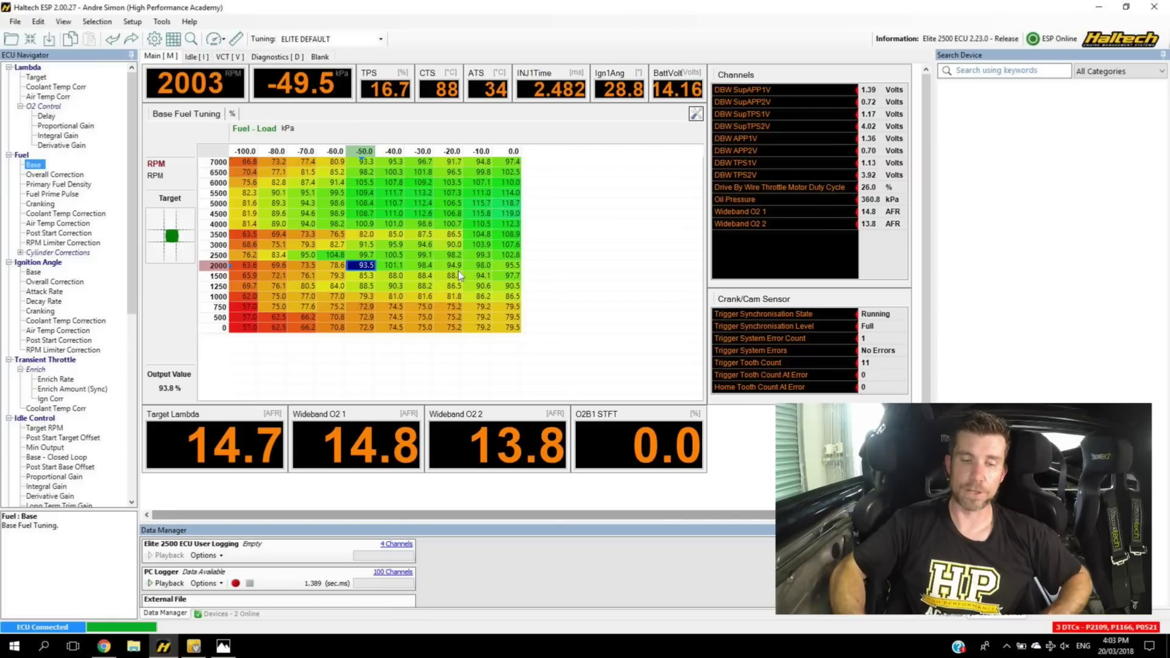
{"action": "key", "text": "minus"}
{"action": "key", "text": "minus"}
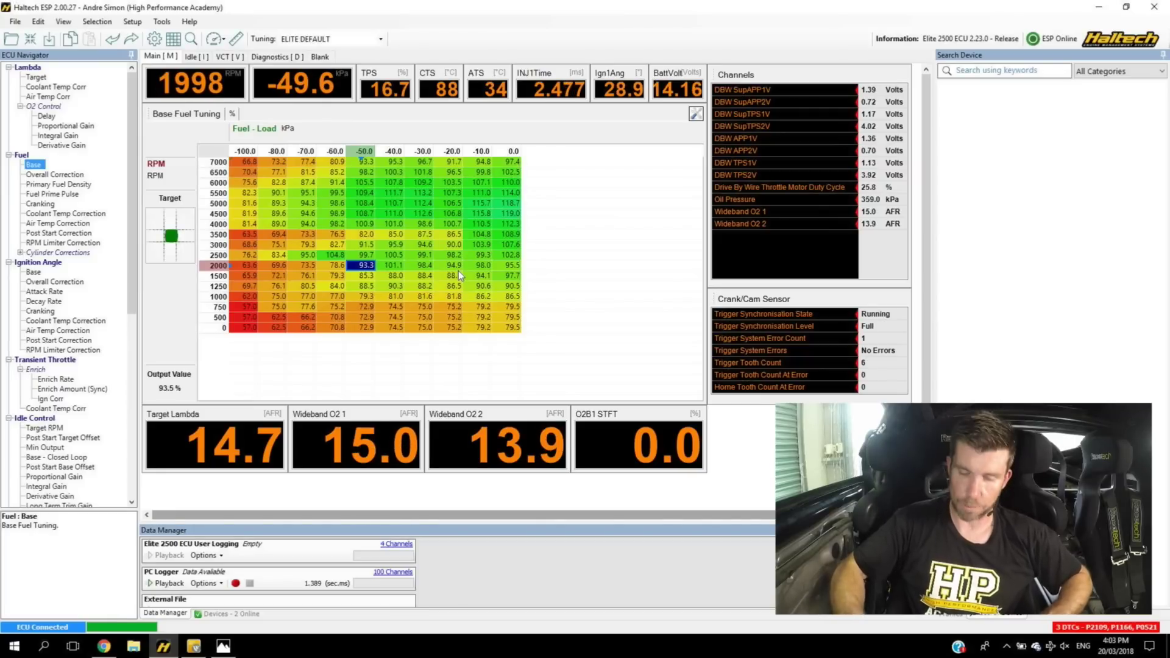
{"action": "key", "text": "minus"}
{"action": "key", "text": "minus"}
{"action": "key", "text": "minus"}
{"action": "key", "text": "minus"}
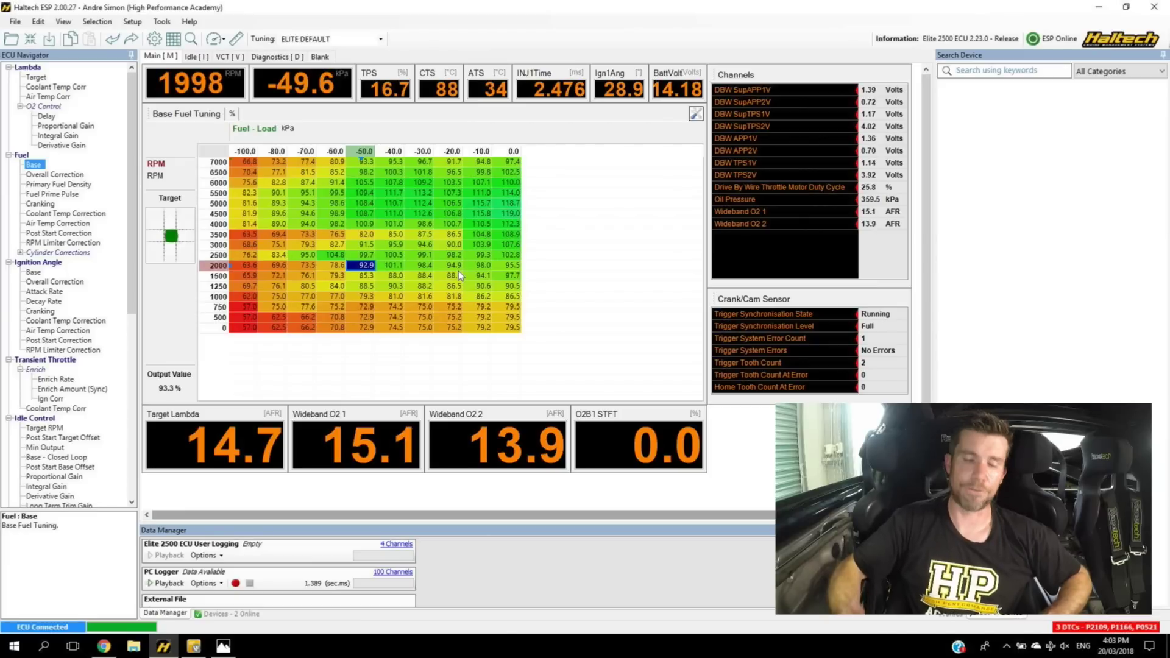
{"action": "key", "text": "minus"}
{"action": "key", "text": "minus"}
{"action": "key", "text": "minus"}
{"action": "key", "text": "minus"}
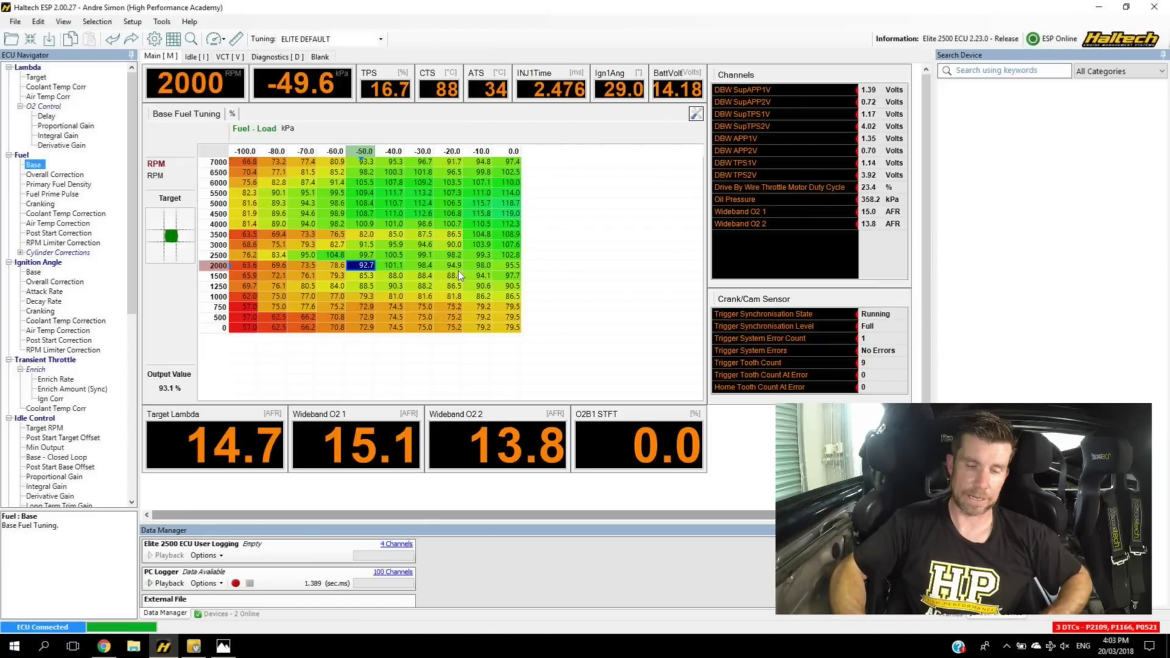
{"action": "key", "text": "minus"}
{"action": "key", "text": "minus"}
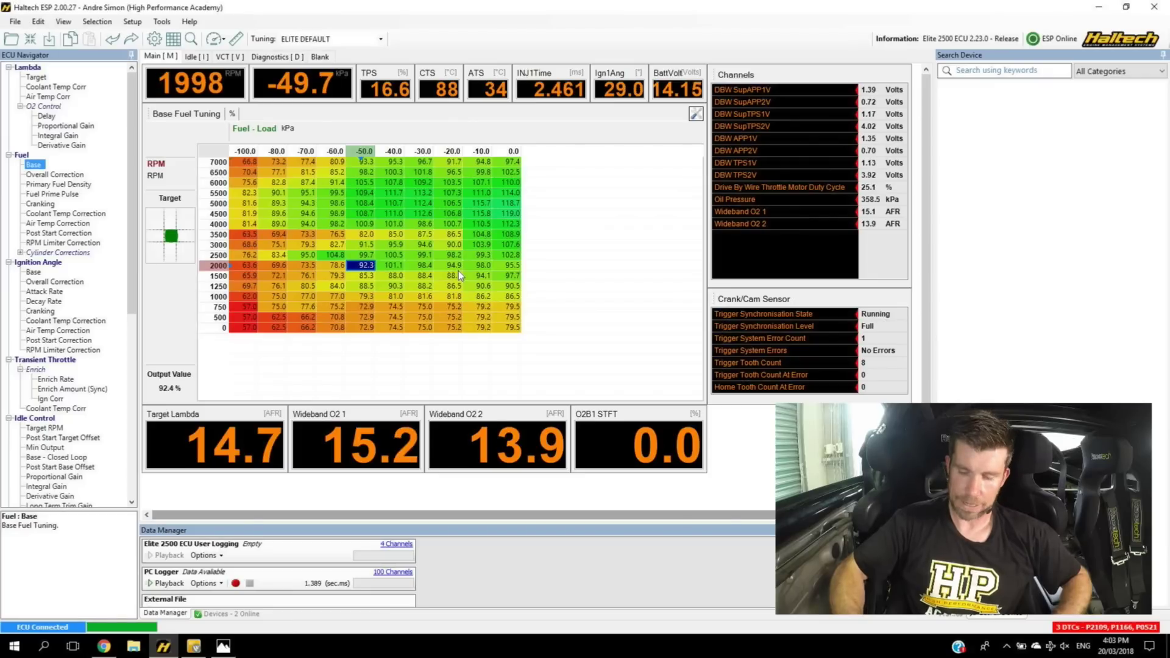
Raise the 2000 RPM, -50 kPa cell by a large increment to 102.3 and return it to 92.3
{"action": "key", "text": "Page_Up"}
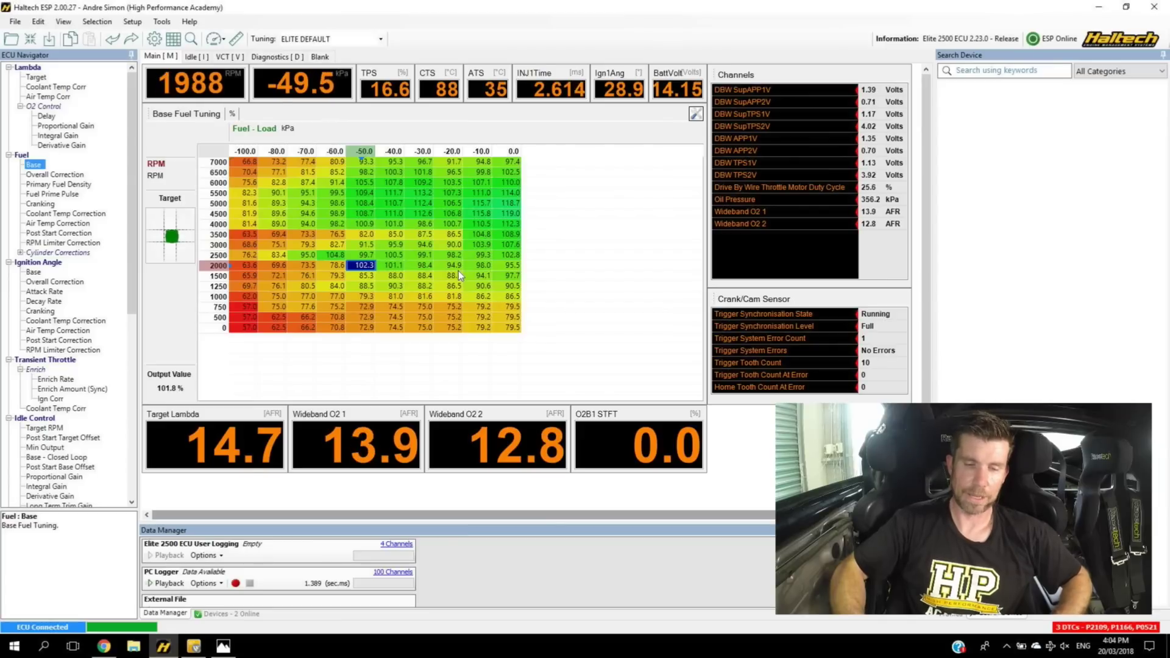
{"action": "key", "text": "Page_Down"}
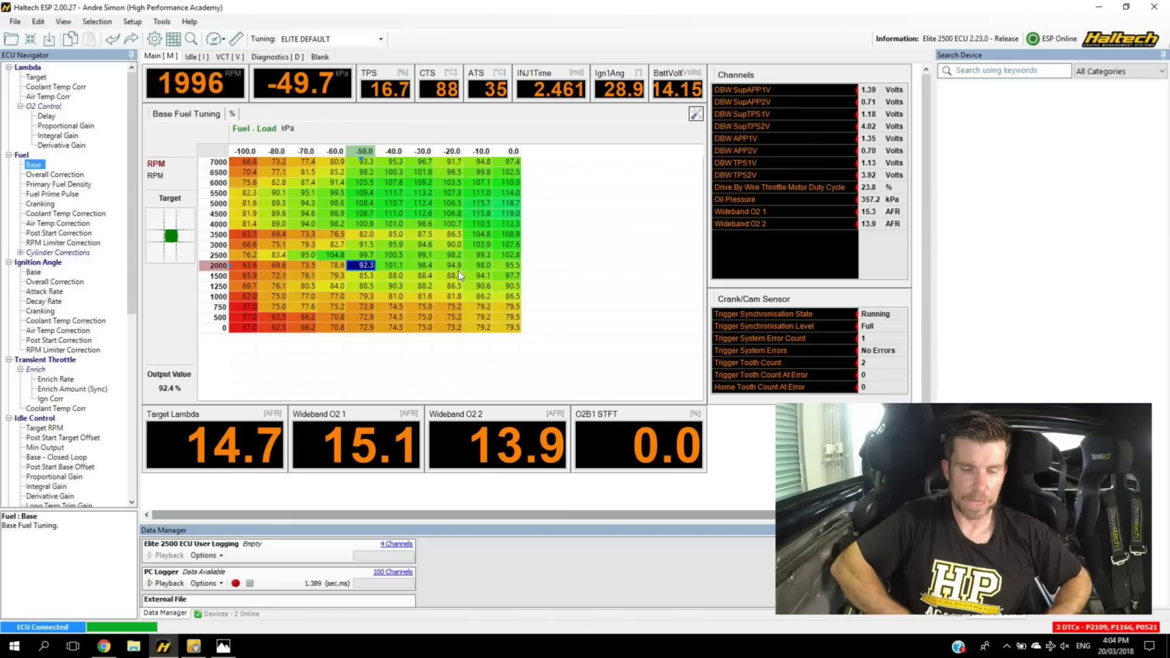
Remove the Wideband O2 2 and O2B1 STFT gauges from the main page
{"action": "mouse_move", "coordinate": [497, 382]}
{"action": "left_mouse_down"}
{"action": "mouse_move", "coordinate": [427, 403]}
{"action": "mouse_move", "coordinate": [482, 504]}
{"action": "mouse_move", "coordinate": [558, 416]}
{"action": "mouse_move", "coordinate": [544, 409]}
{"action": "left_mouse_up"}
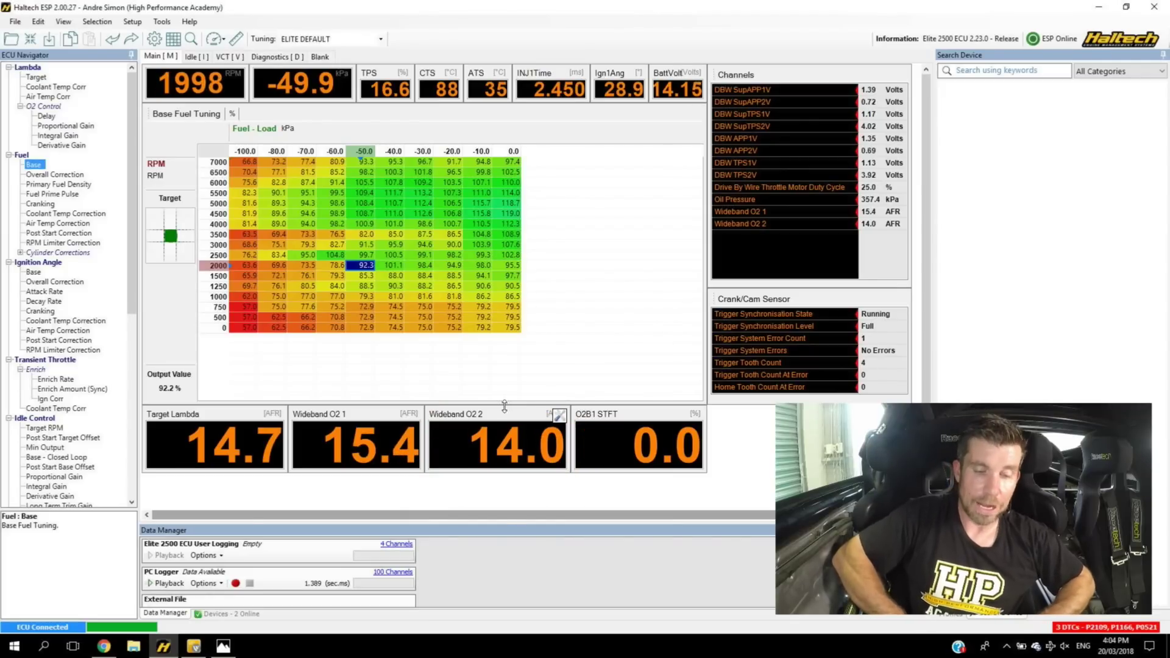
{"action": "right_click", "coordinate": [518, 417]}
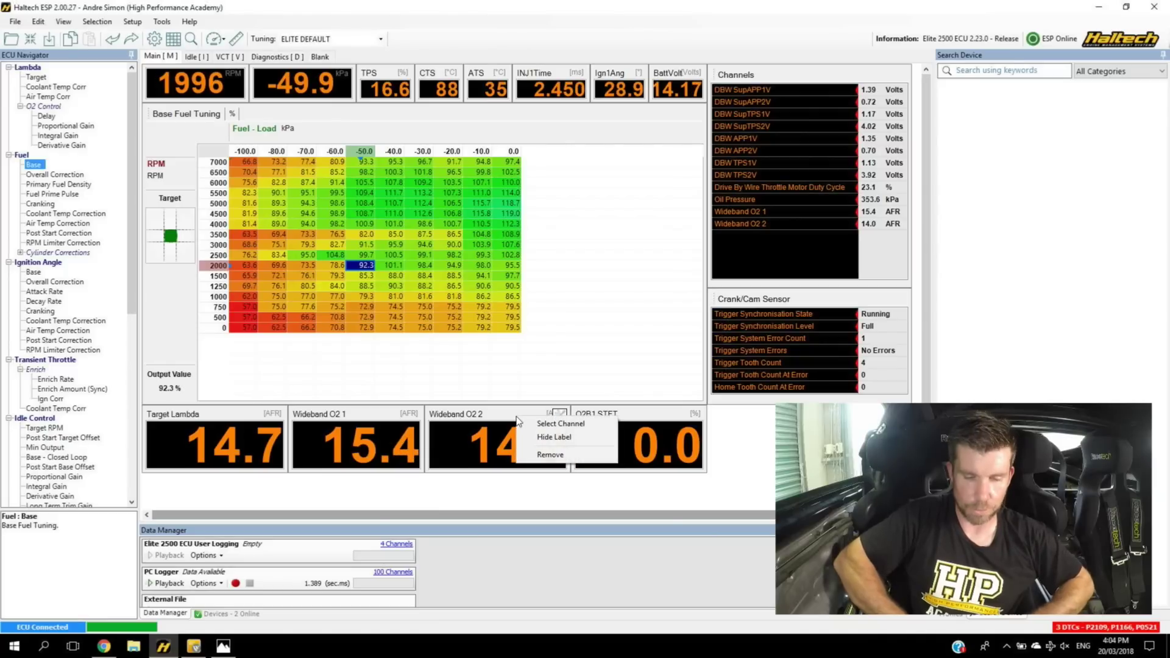
{"action": "left_click", "coordinate": [551, 454]}
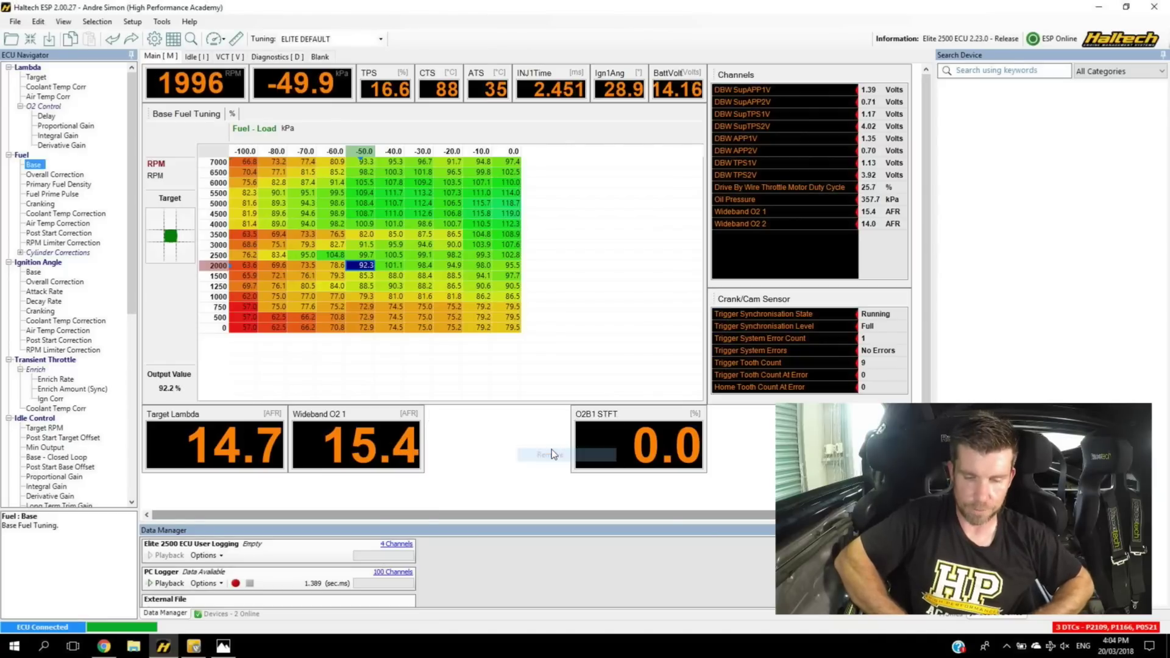
{"action": "right_click", "coordinate": [692, 421]}
{"action": "left_click", "coordinate": [718, 462]}
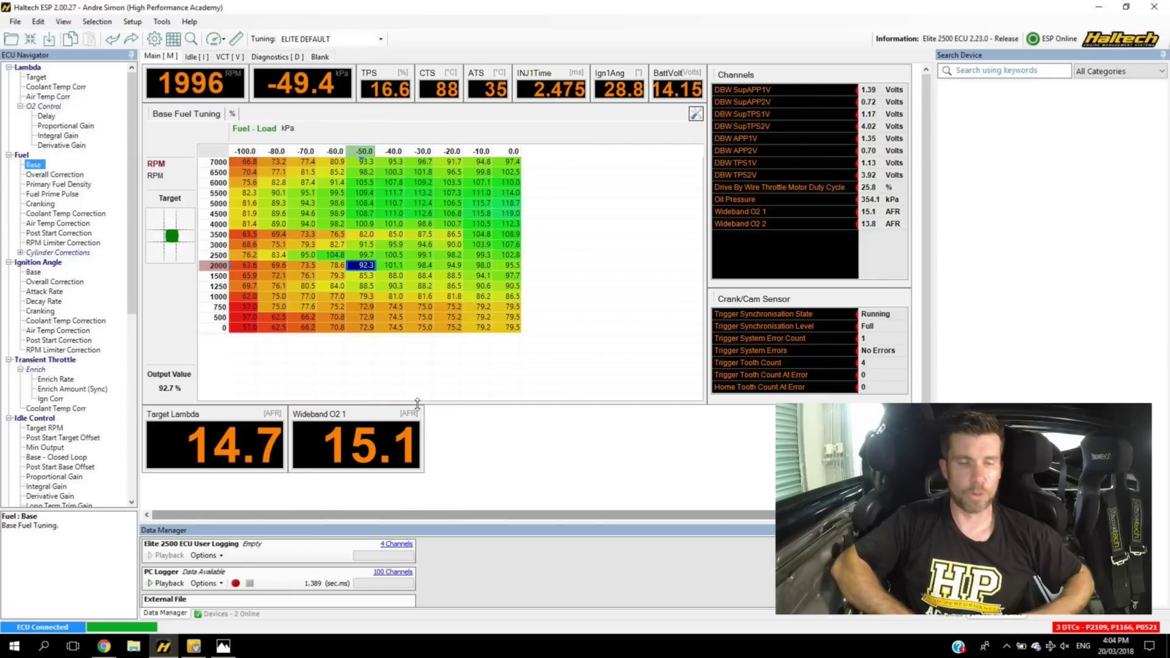
Change the AFR display units to Lambda in the program options and confirm
{"action": "left_click", "coordinate": [238, 38]}
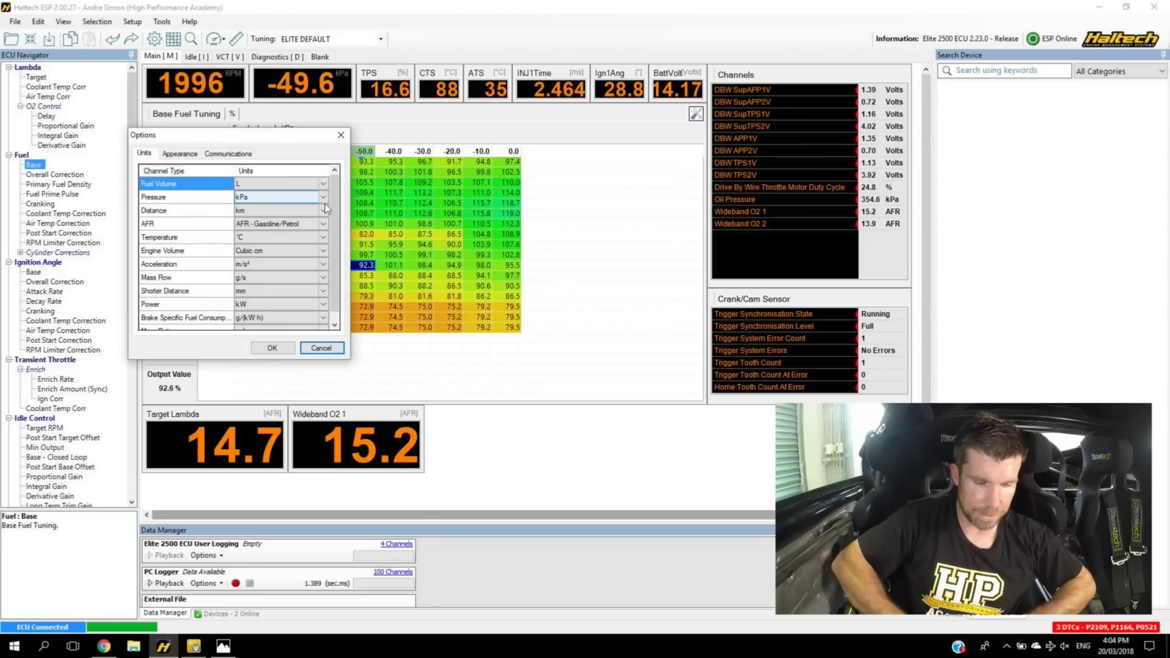
{"action": "left_click", "coordinate": [327, 223]}
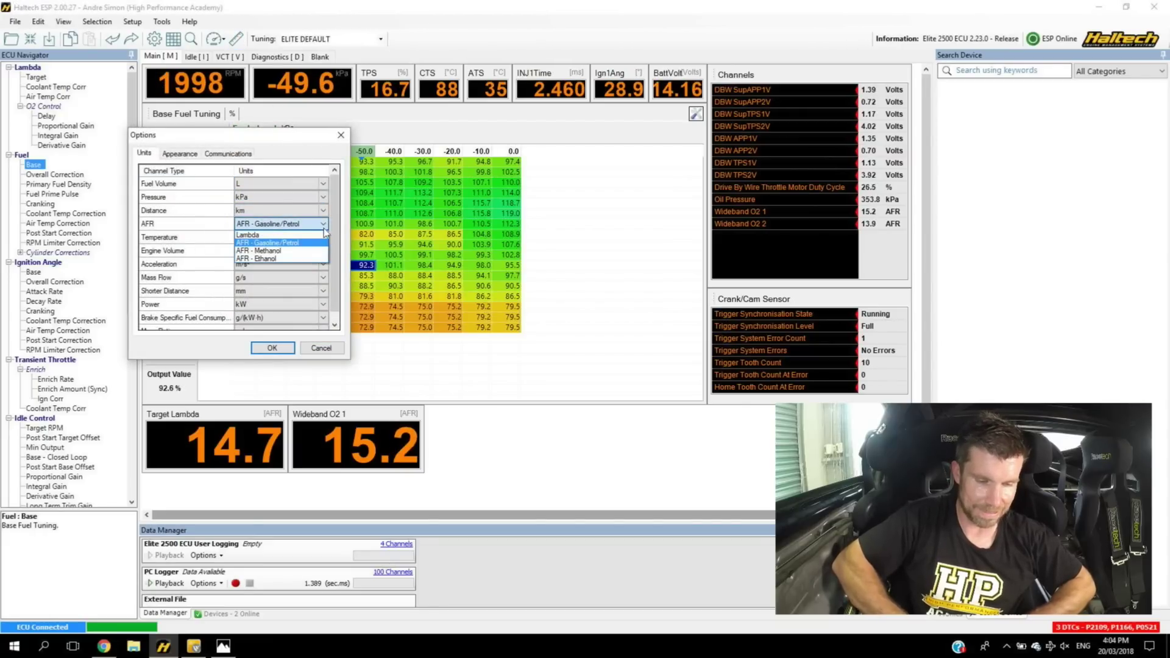
{"action": "left_click", "coordinate": [323, 235]}
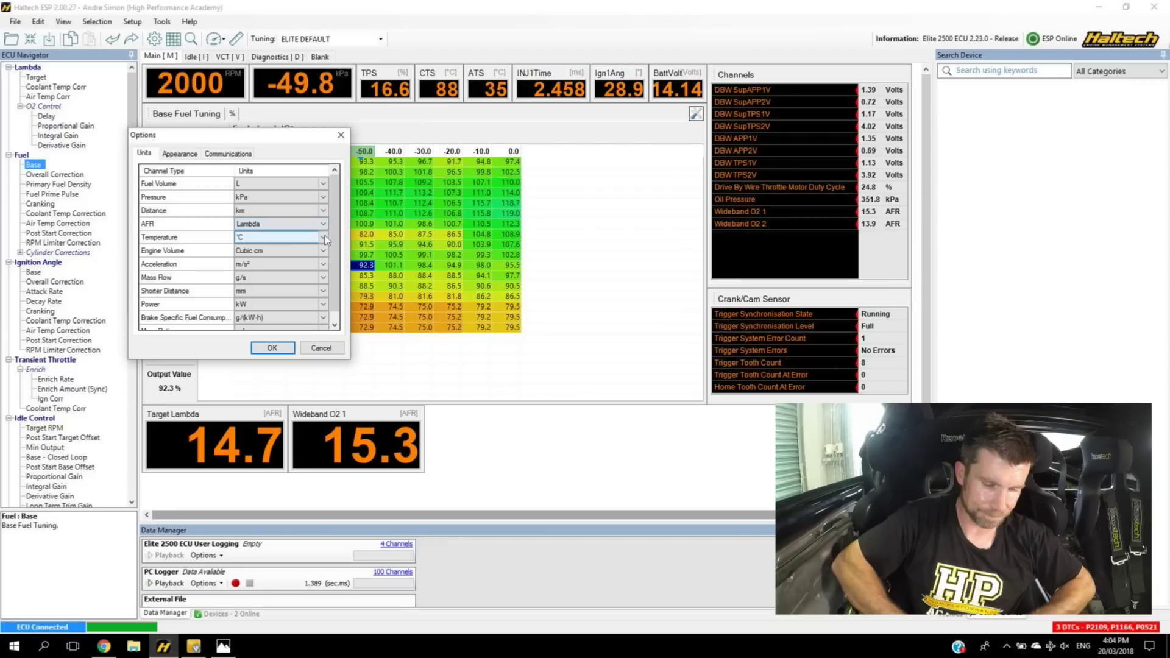
{"action": "left_click", "coordinate": [275, 349]}
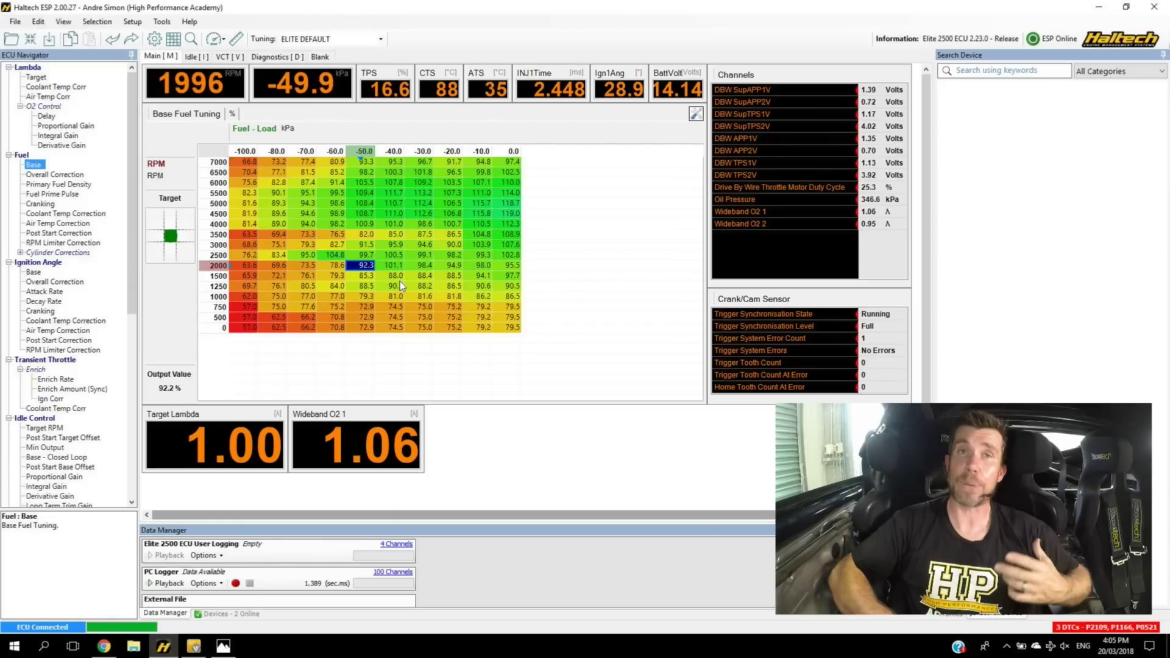
Apply a 6 % percentage change to the 2000 RPM, -50 kPa cell of the base fuel table
{"action": "key", "text": "shift+5"}
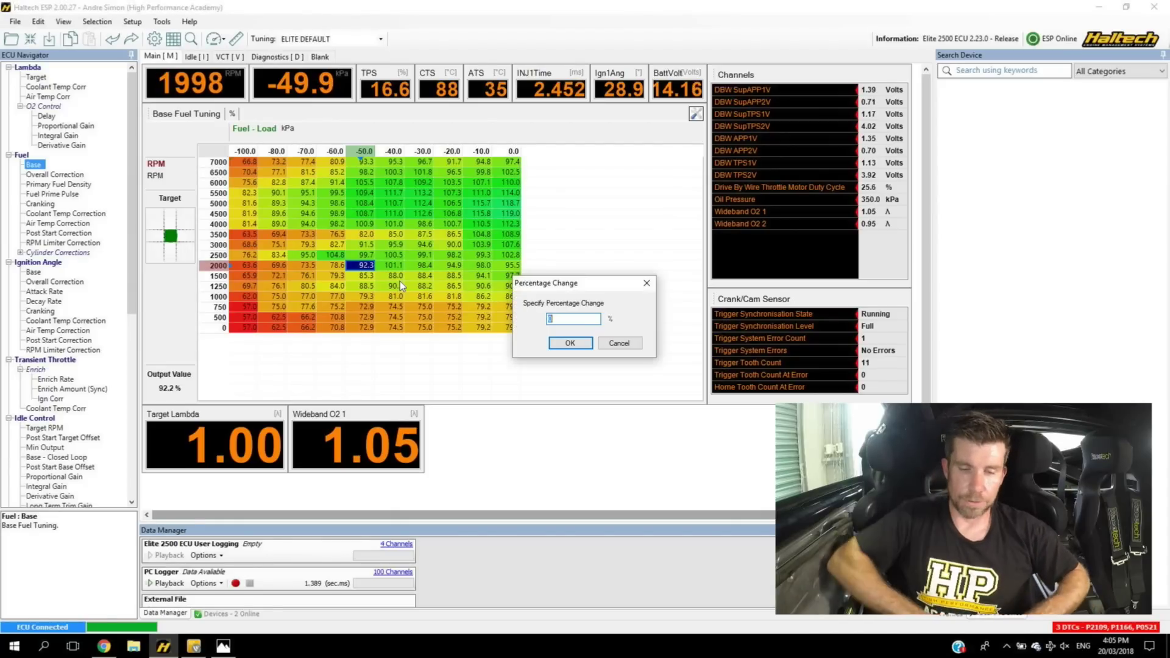
{"action": "mouse_move", "coordinate": [649, 265]}
{"action": "left_mouse_down"}
{"action": "mouse_move", "coordinate": [486, 254]}
{"action": "mouse_move", "coordinate": [493, 381]}
{"action": "mouse_move", "coordinate": [636, 381]}
{"action": "mouse_move", "coordinate": [681, 314]}
{"action": "mouse_move", "coordinate": [635, 268]}
{"action": "left_mouse_up"}
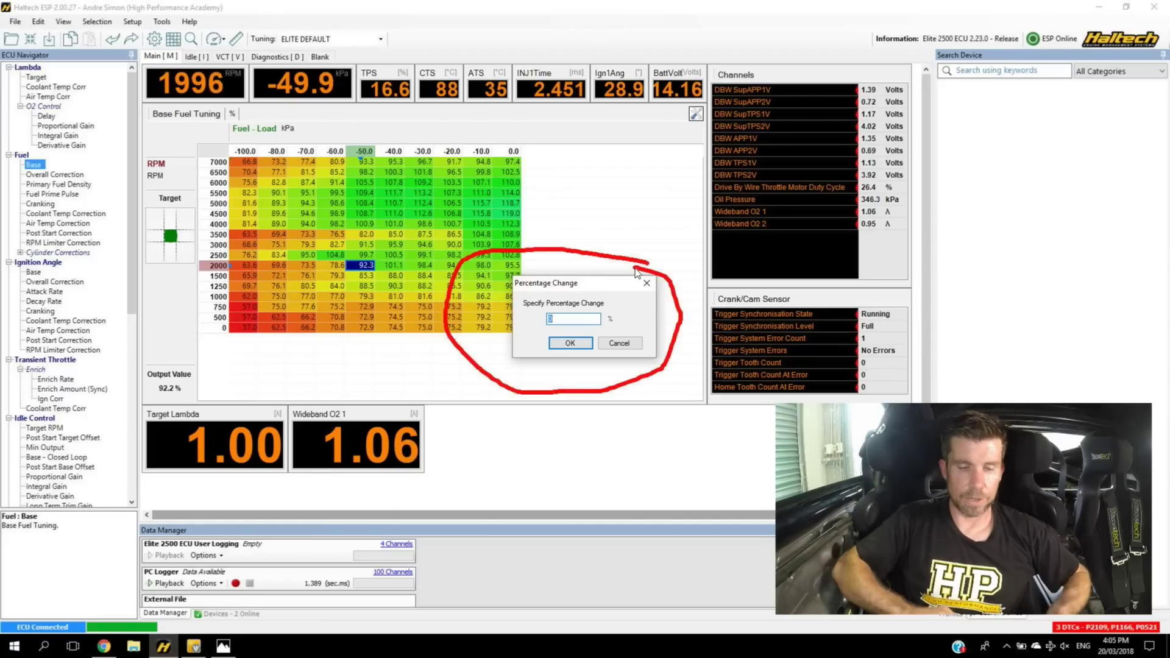
{"action": "key", "text": "Escape"}
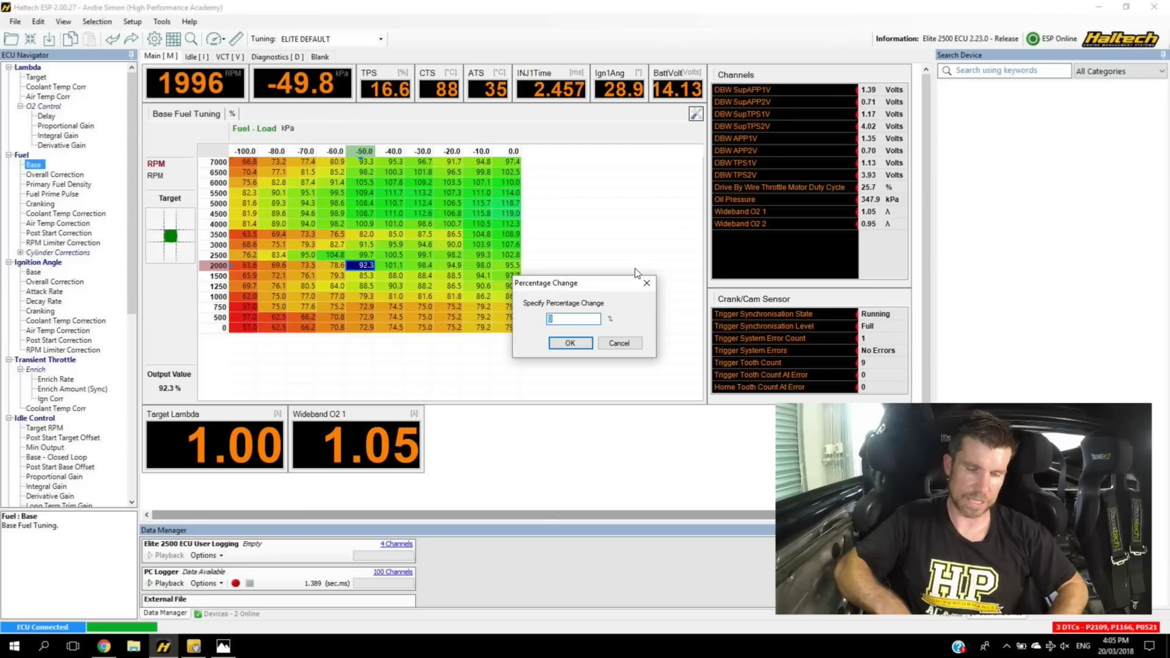
{"action": "type", "text": "6"}
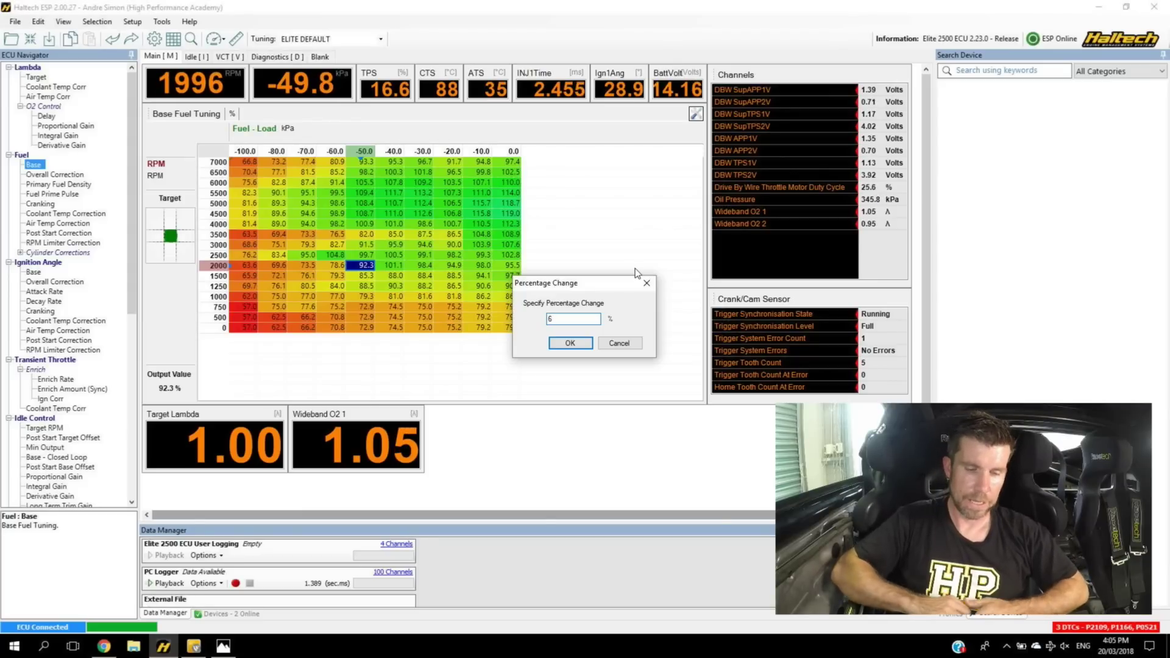
{"action": "key", "text": "Return"}
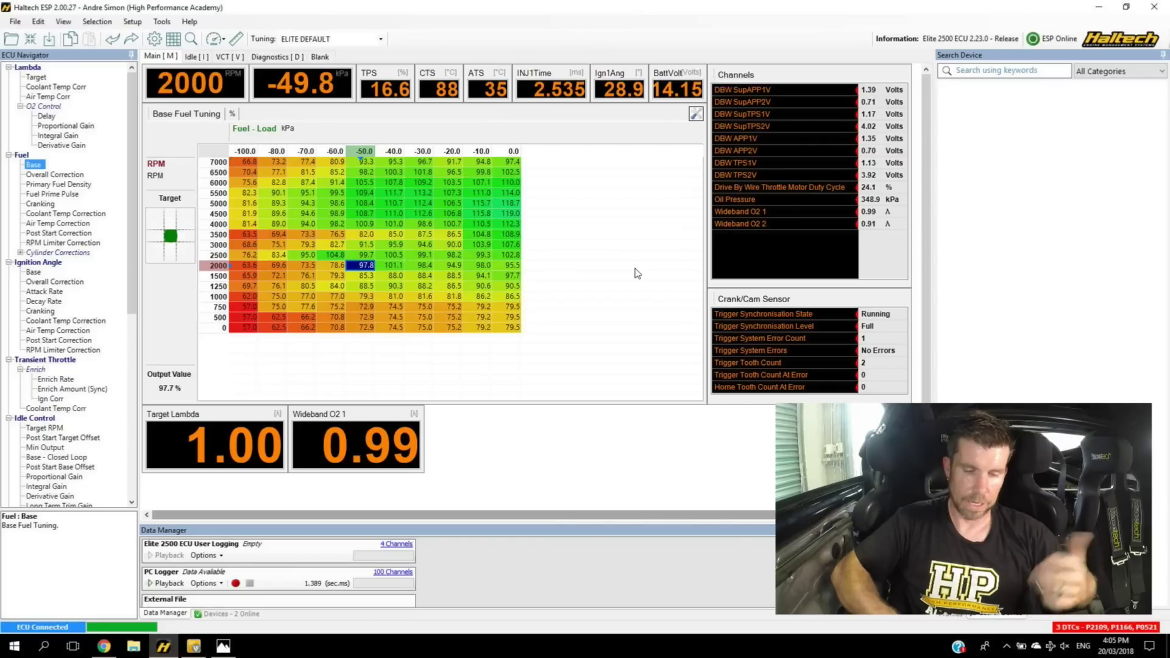
Apply a -1 % percentage change to the 2000 RPM, -50 kPa cell of the base fuel table
{"action": "key", "text": "shift+5"}
{"action": "type", "text": "-1"}
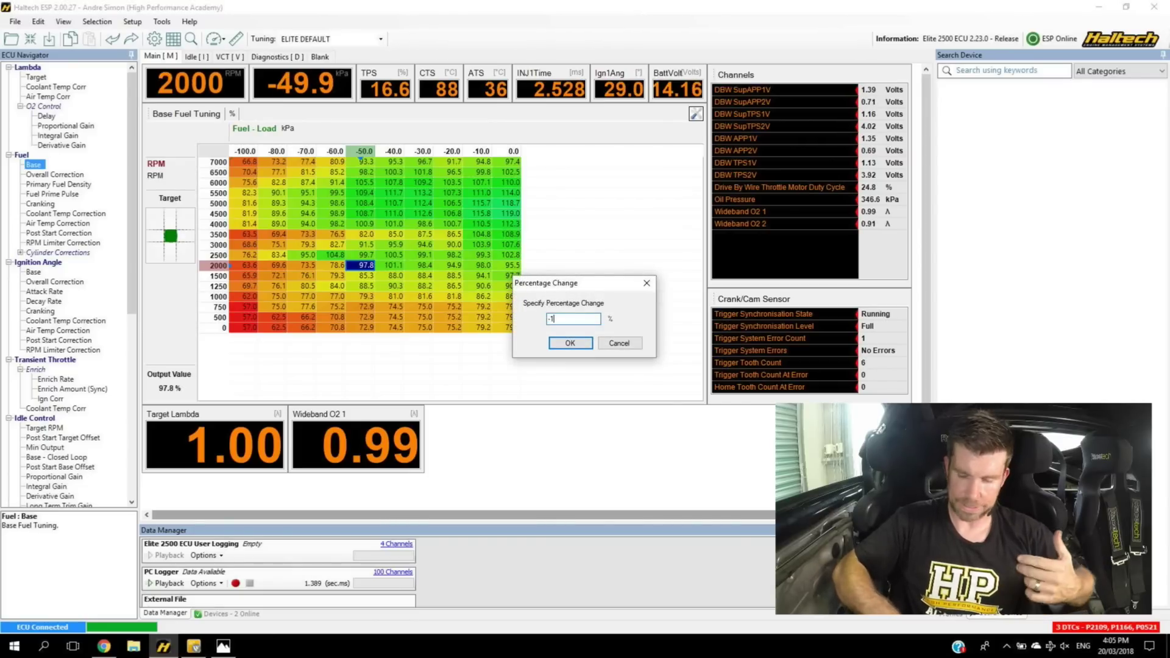
{"action": "key", "text": "Return"}
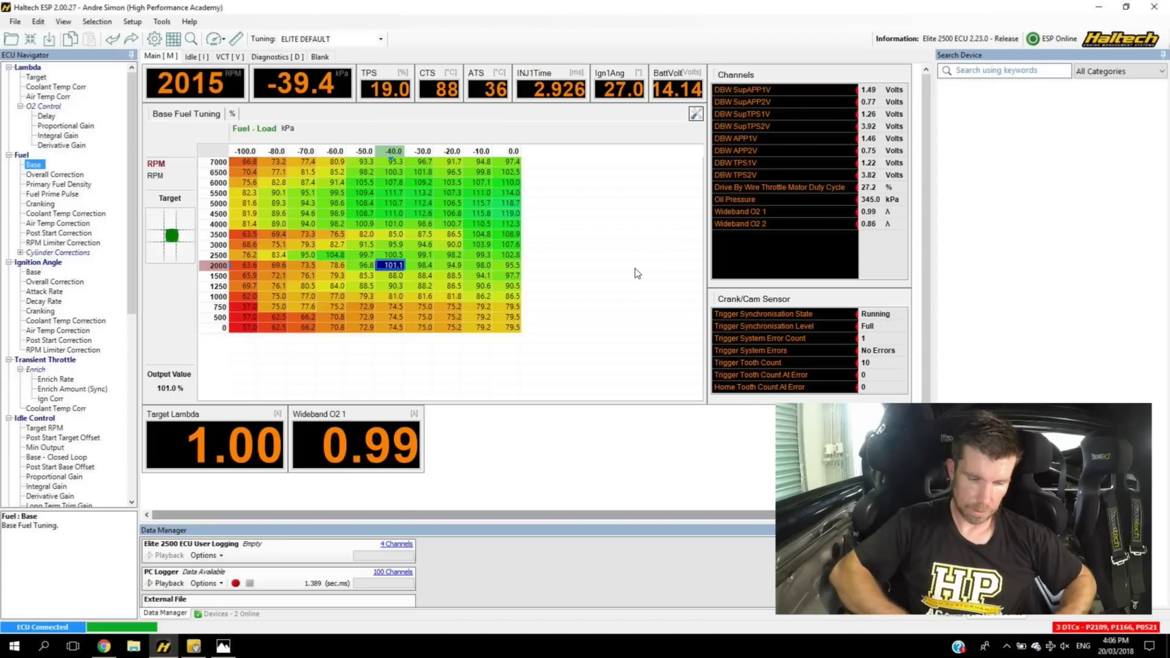
{"action": "left_click", "coordinate": [425, 287]}
{"action": "key", "text": "Return"}
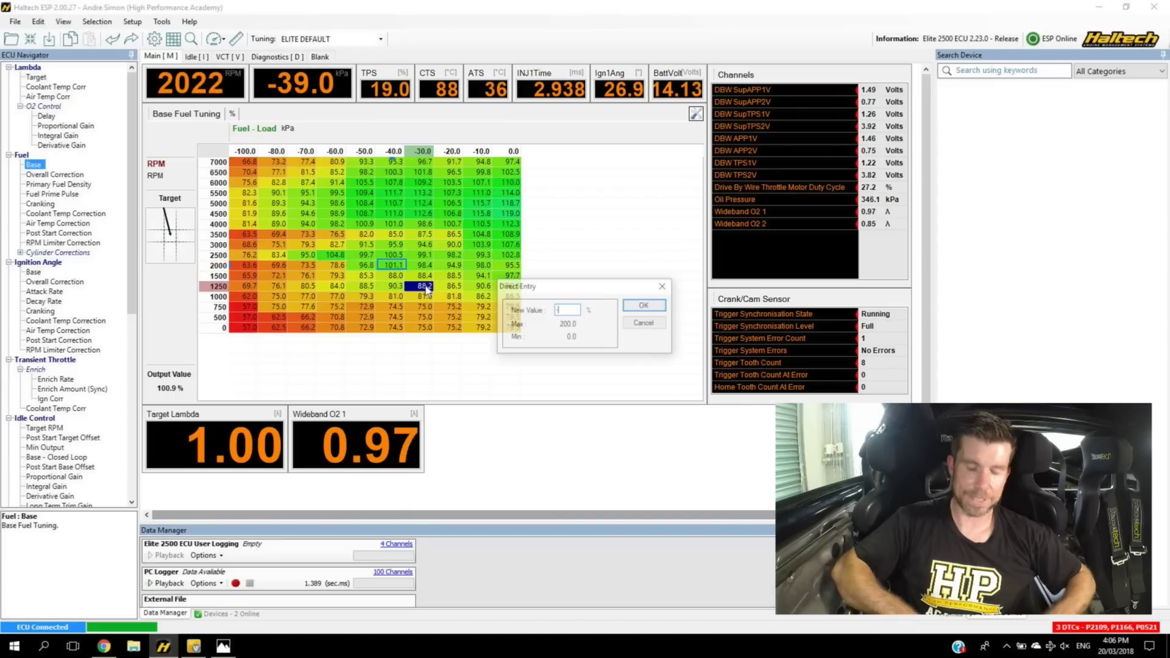
{"action": "key", "text": "Escape"}
{"action": "key", "text": "Up"}
{"action": "key", "text": "Up"}
{"action": "key", "text": "Left"}
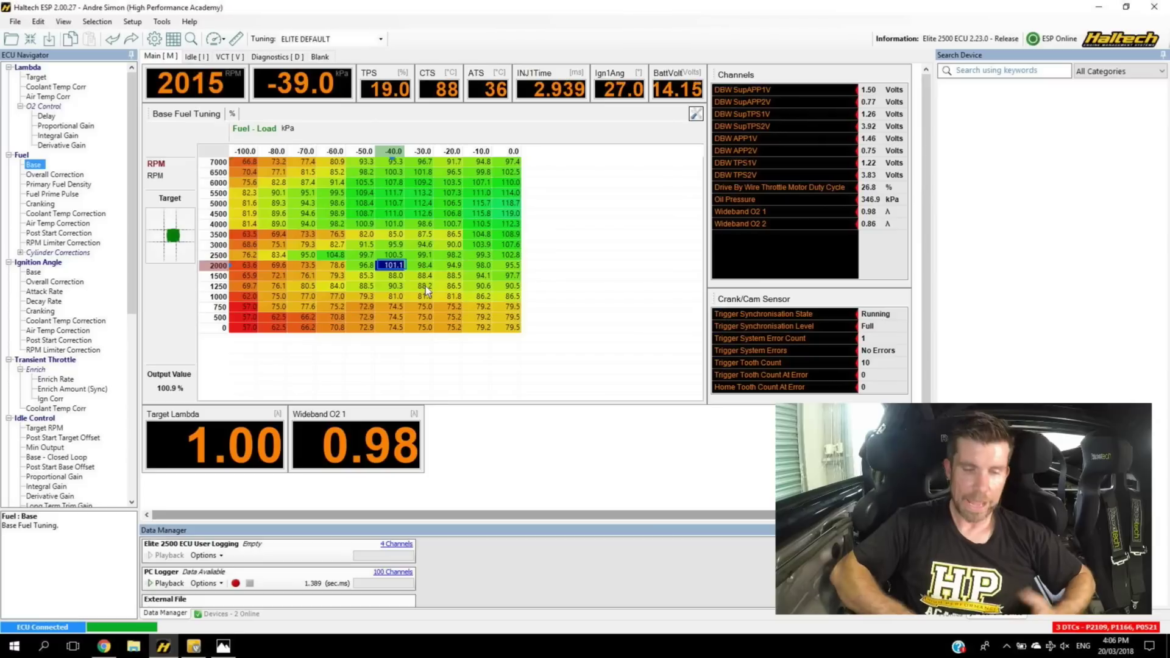
Replace the mistaken -2 entry and set the 2000 RPM, -40 kPa cell to 100 by direct entry
{"action": "key", "text": "Return"}
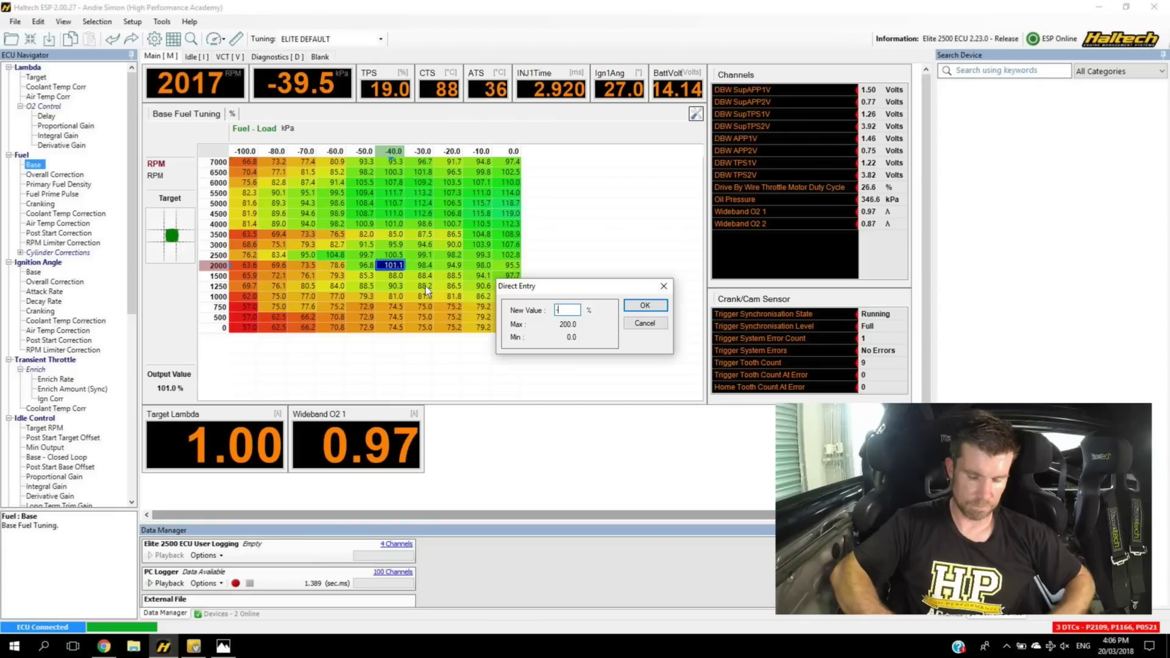
{"action": "type", "text": "2"}
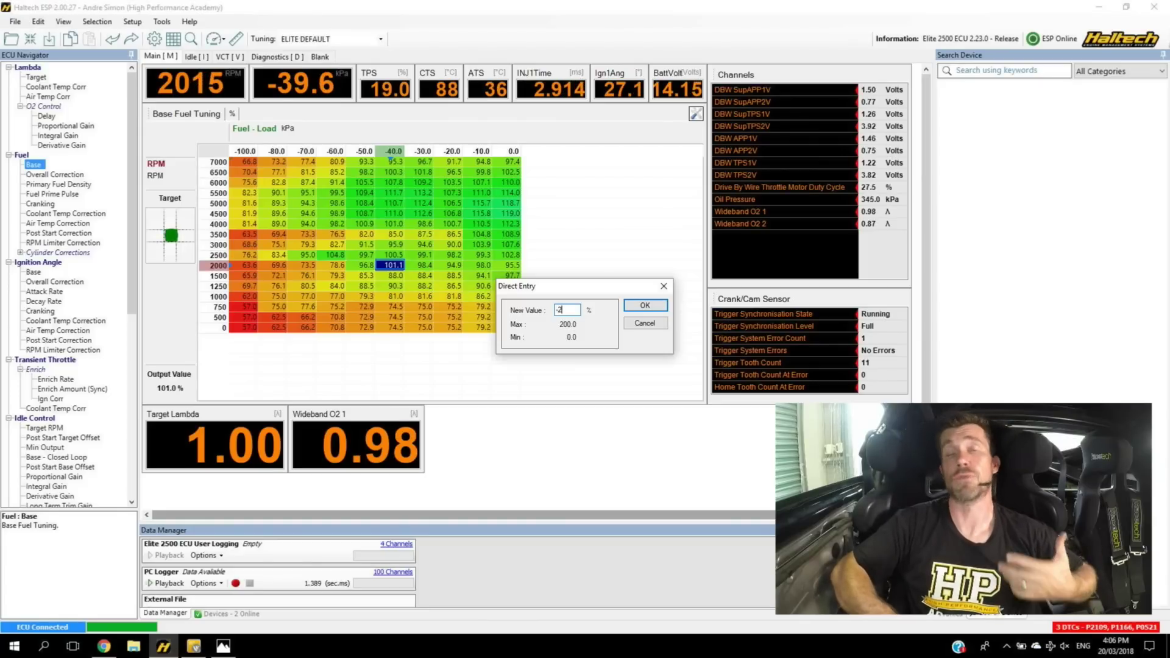
{"action": "key", "text": "BackSpace"}
{"action": "key", "text": "BackSpace"}
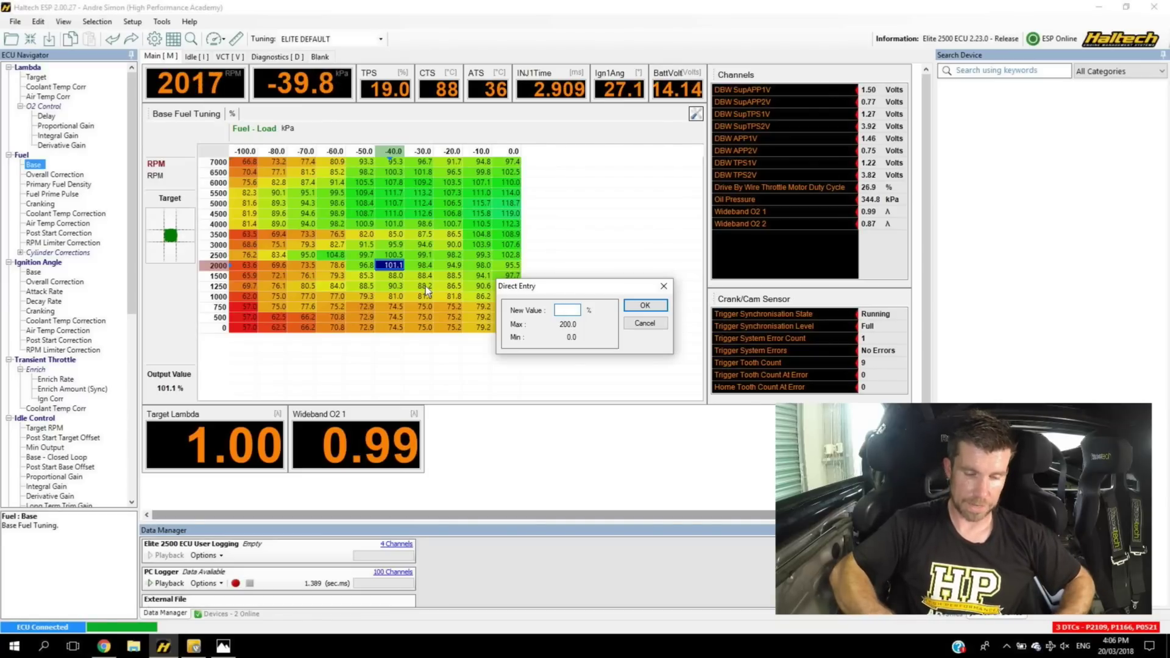
{"action": "type", "text": "100"}
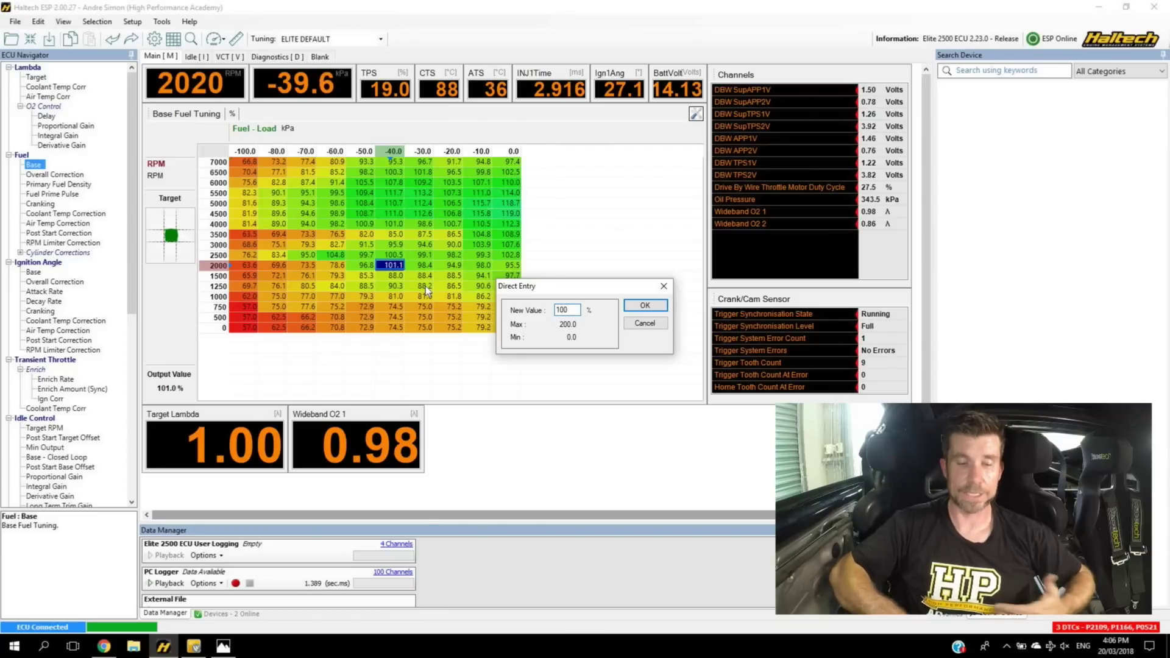
{"action": "key", "text": "Return"}
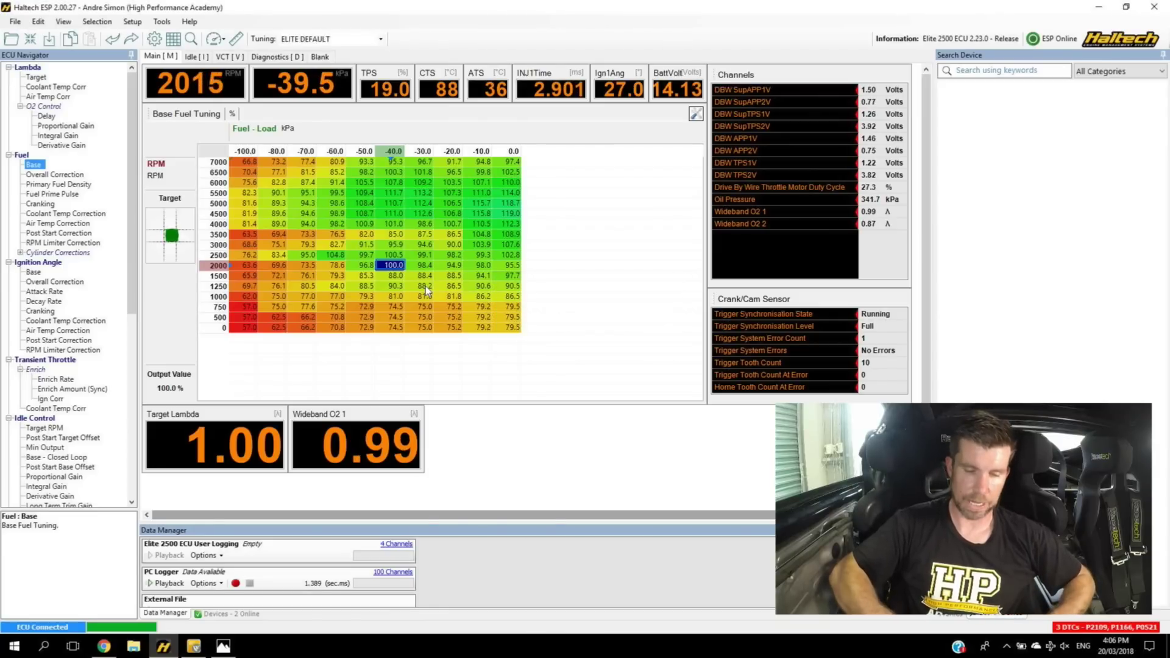
Try to add 5 to the 2000 RPM, -40 kPa cell by direct entry of +5
{"action": "key", "text": "Return"}
{"action": "type", "text": "+"}
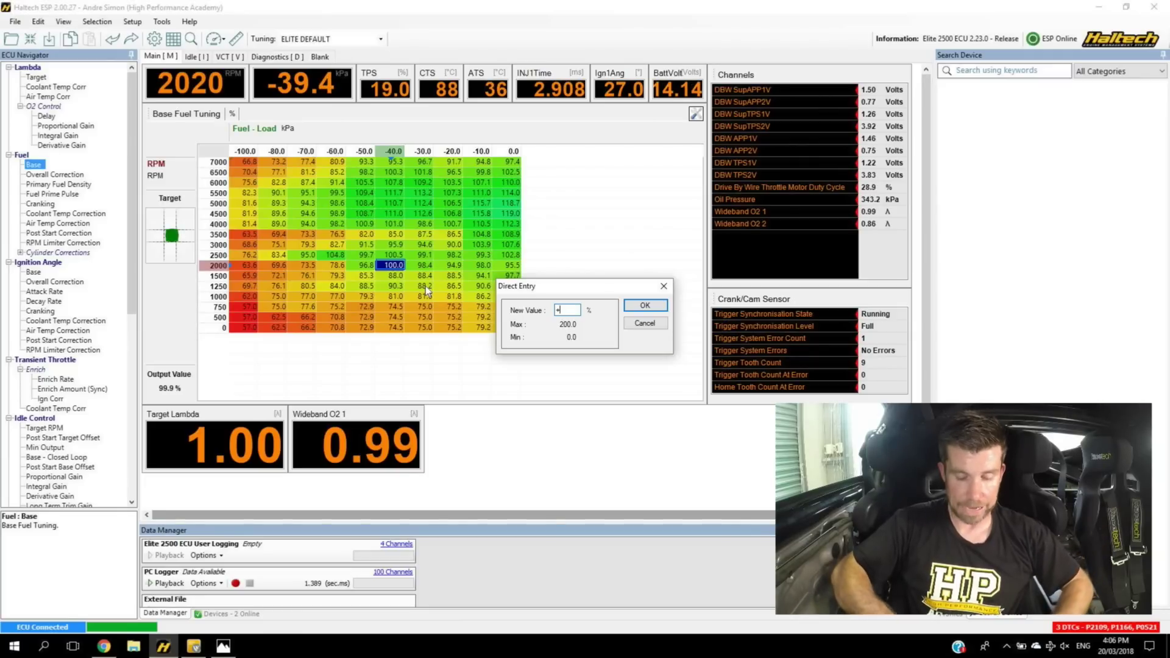
{"action": "type", "text": "5"}
{"action": "key", "text": "Return"}
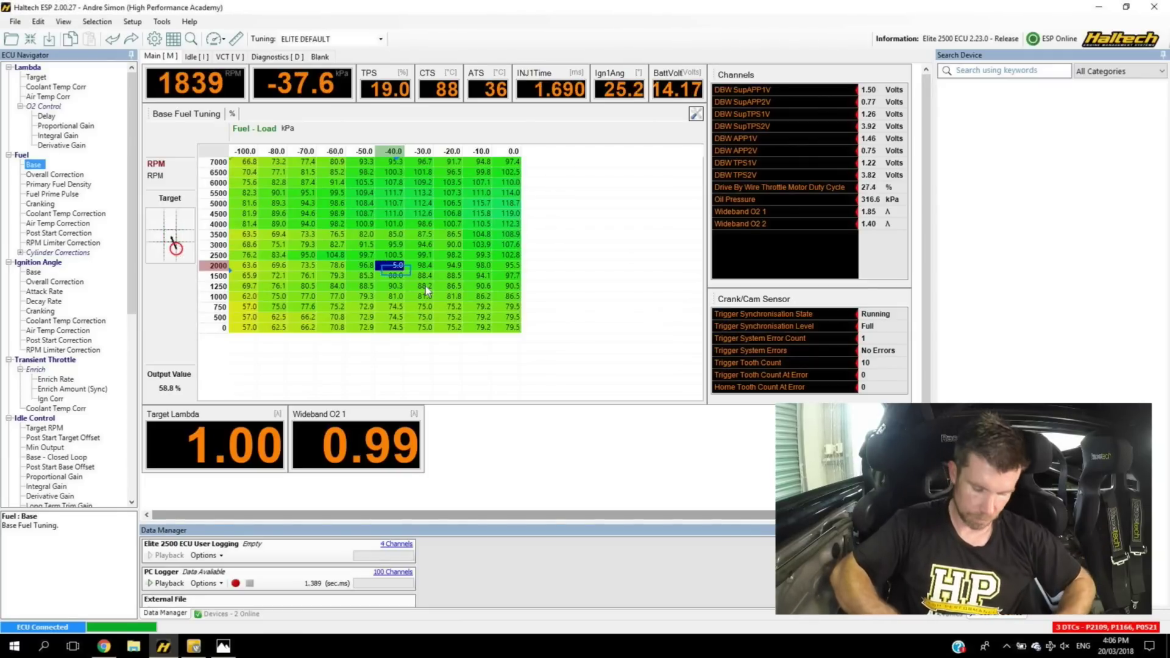
Set the 2000 RPM, -40 kPa cell to 100.5 and raise it to 101.4
{"action": "key", "text": "Return"}
{"action": "key", "text": "Return"}
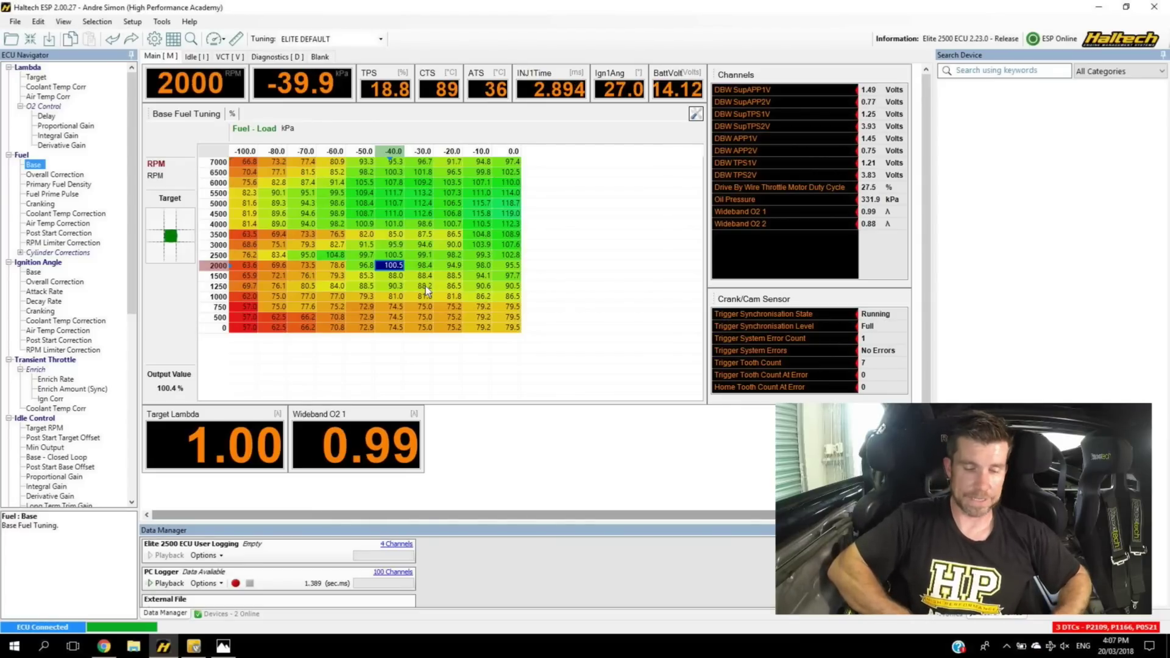
{"action": "mouse_move", "coordinate": [433, 385]}
{"action": "left_mouse_down"}
{"action": "mouse_move", "coordinate": [298, 417]}
{"action": "mouse_move", "coordinate": [321, 509]}
{"action": "mouse_move", "coordinate": [438, 487]}
{"action": "mouse_move", "coordinate": [434, 391]}
{"action": "left_mouse_up"}
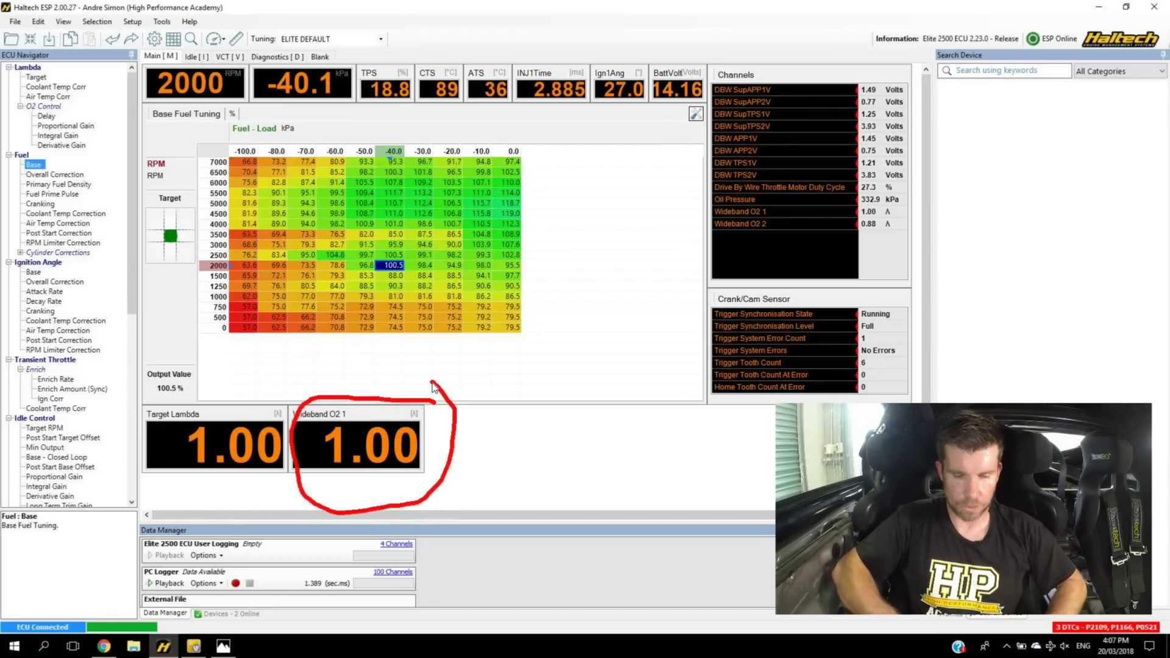
{"action": "type", "text": "105"}
{"action": "key", "text": "Return"}
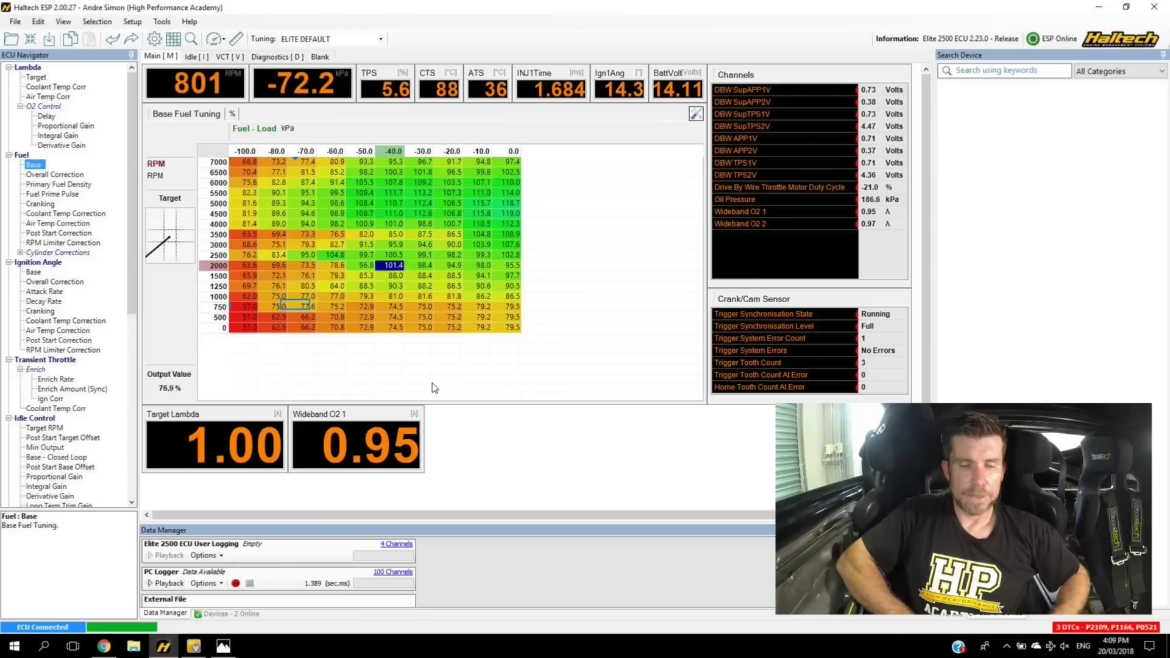
Select the cells from 4000 to 6000 RPM and -50 to -30 kPa and try to enter -2 directly for the block
{"action": "left_click", "coordinate": [414, 256]}
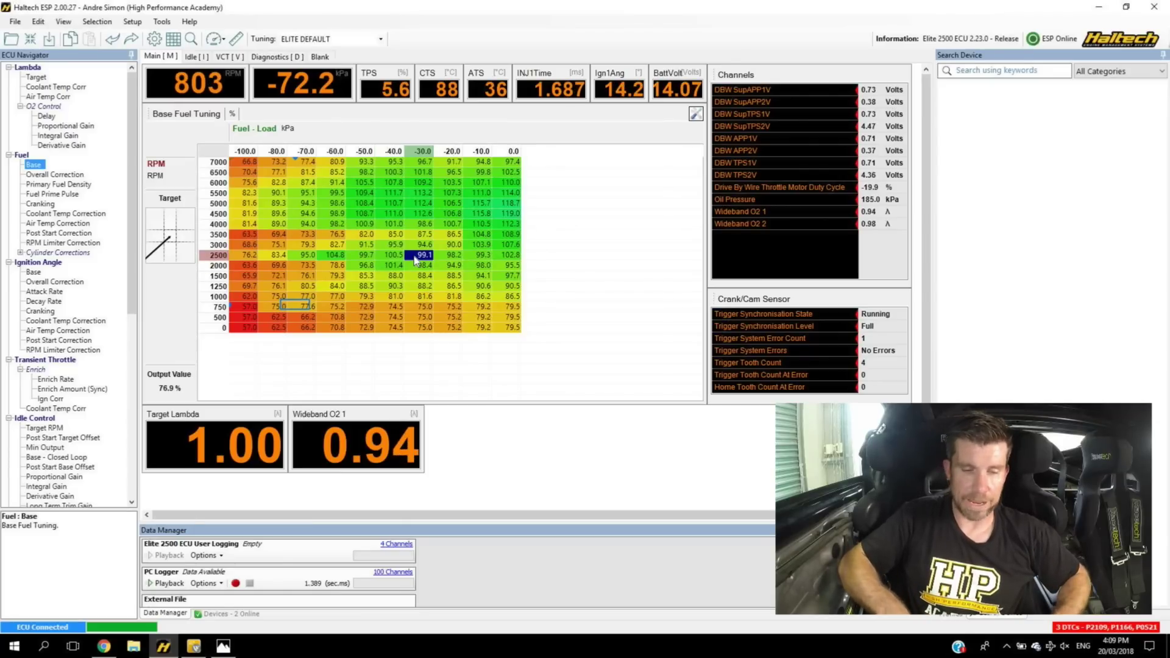
{"action": "key", "text": "Up"}
{"action": "key", "text": "Up"}
{"action": "key", "text": "Up"}
{"action": "key", "text": "Up"}
{"action": "key", "text": "Up"}
{"action": "key", "text": "Up"}
{"action": "key", "text": "Up"}
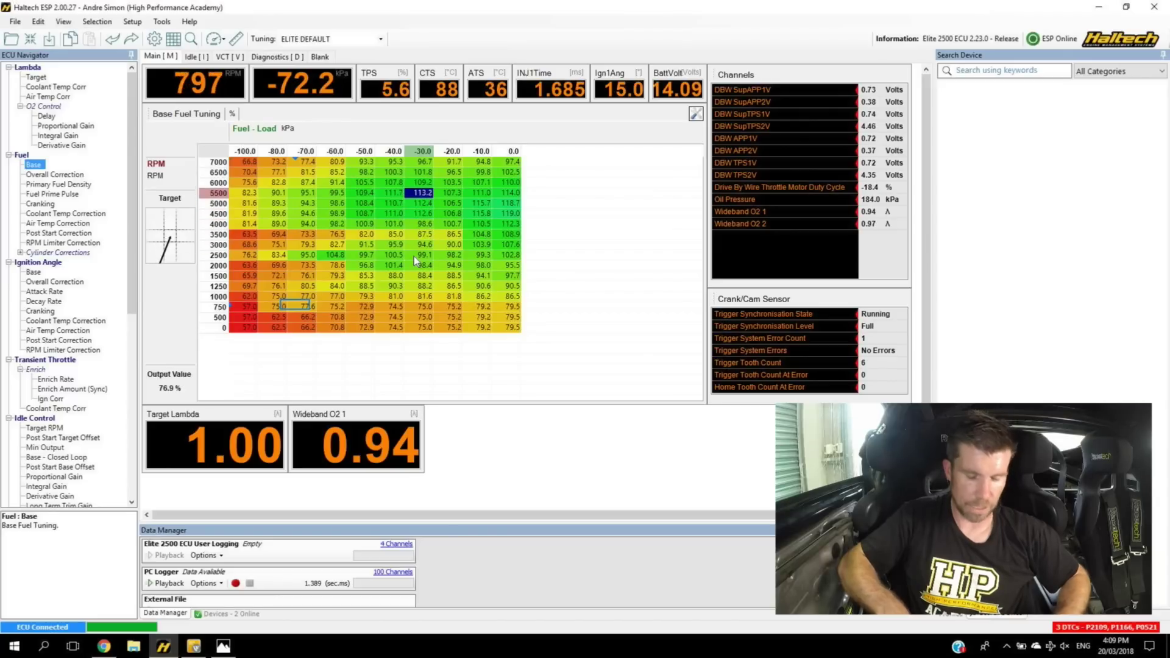
{"action": "key", "text": "shift+Down"}
{"action": "key", "text": "shift+Down"}
{"action": "key", "text": "shift+Down"}
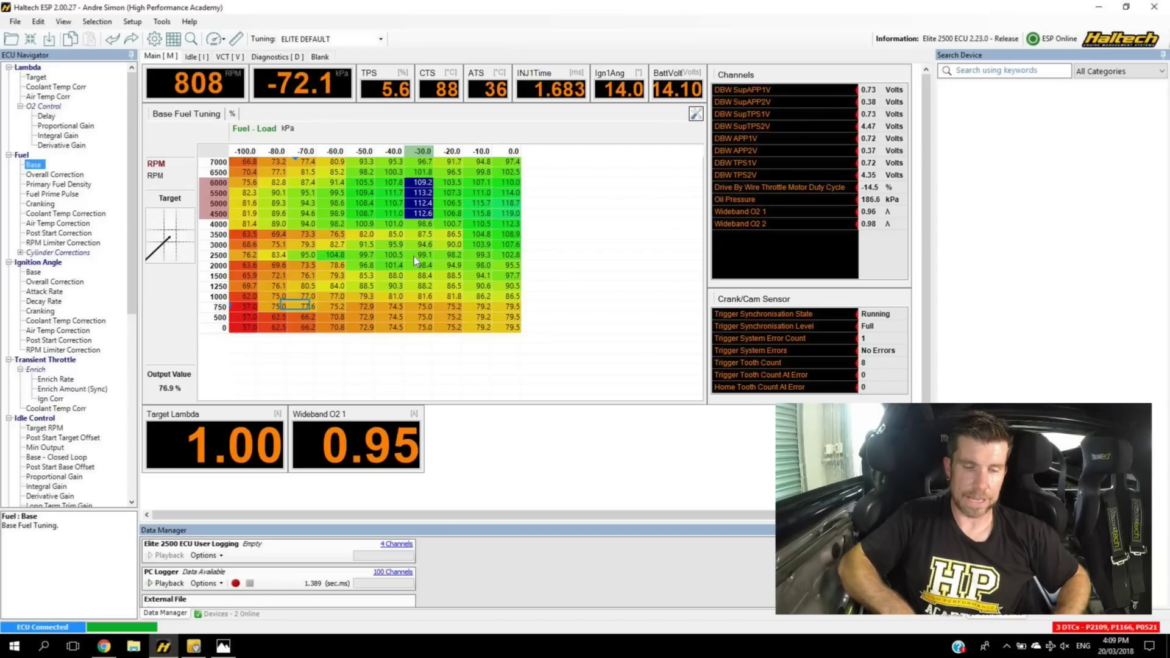
{"action": "key", "text": "shift+Left"}
{"action": "key", "text": "shift+Left"}
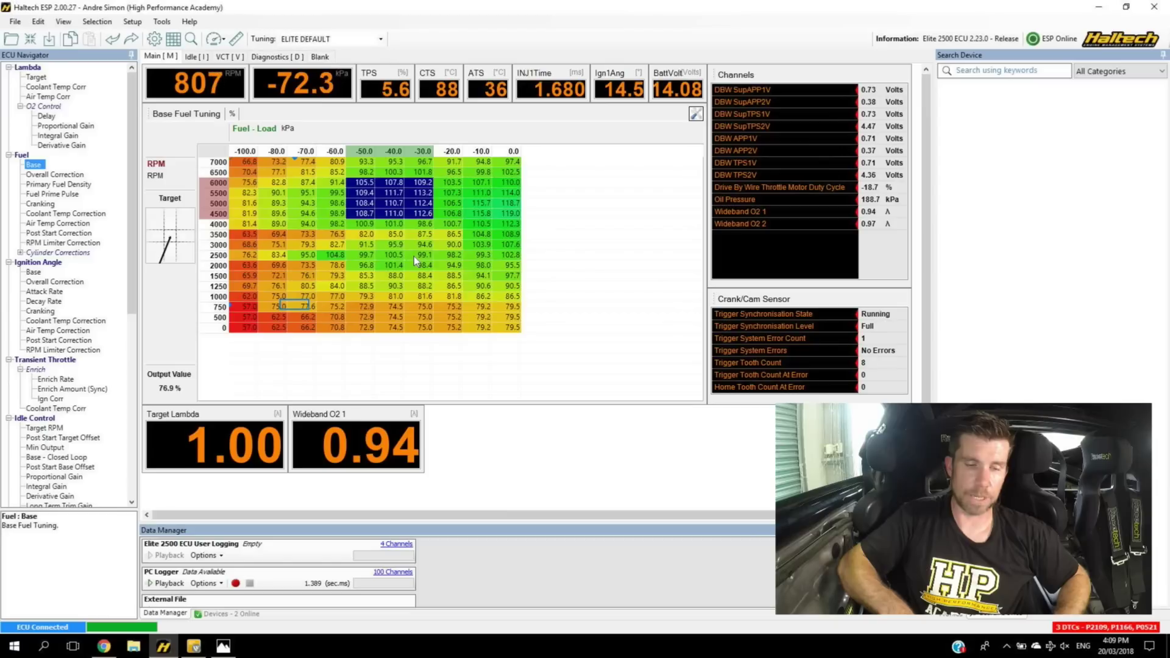
{"action": "key", "text": "shift+Down"}
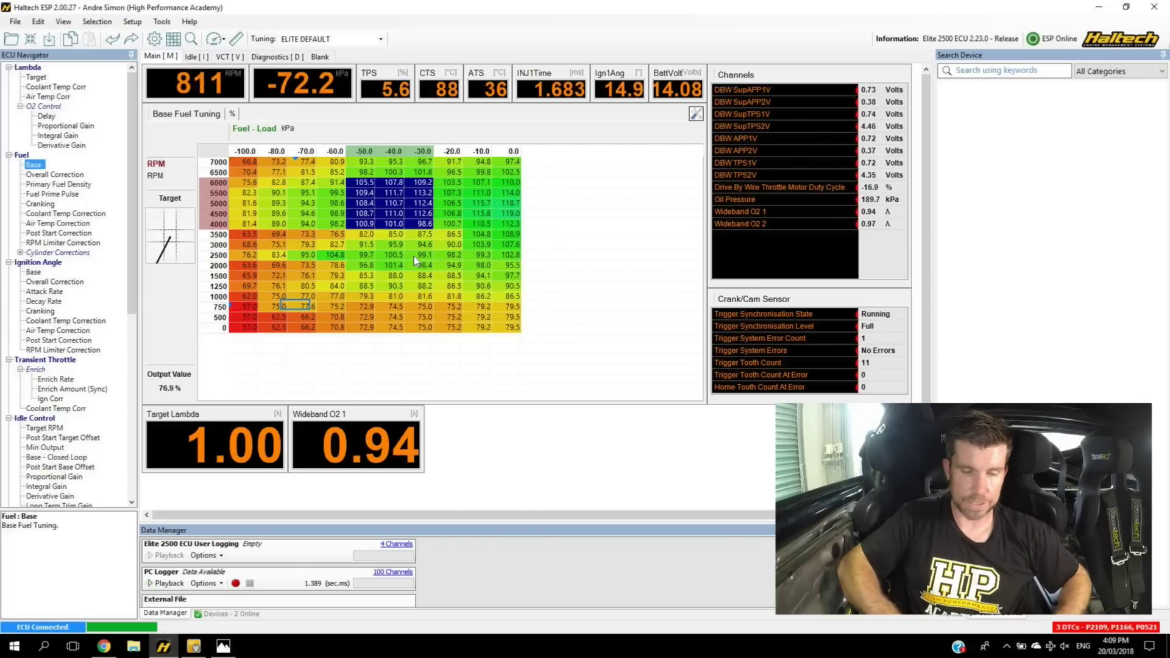
{"action": "key", "text": "Return"}
{"action": "type", "text": "-"}
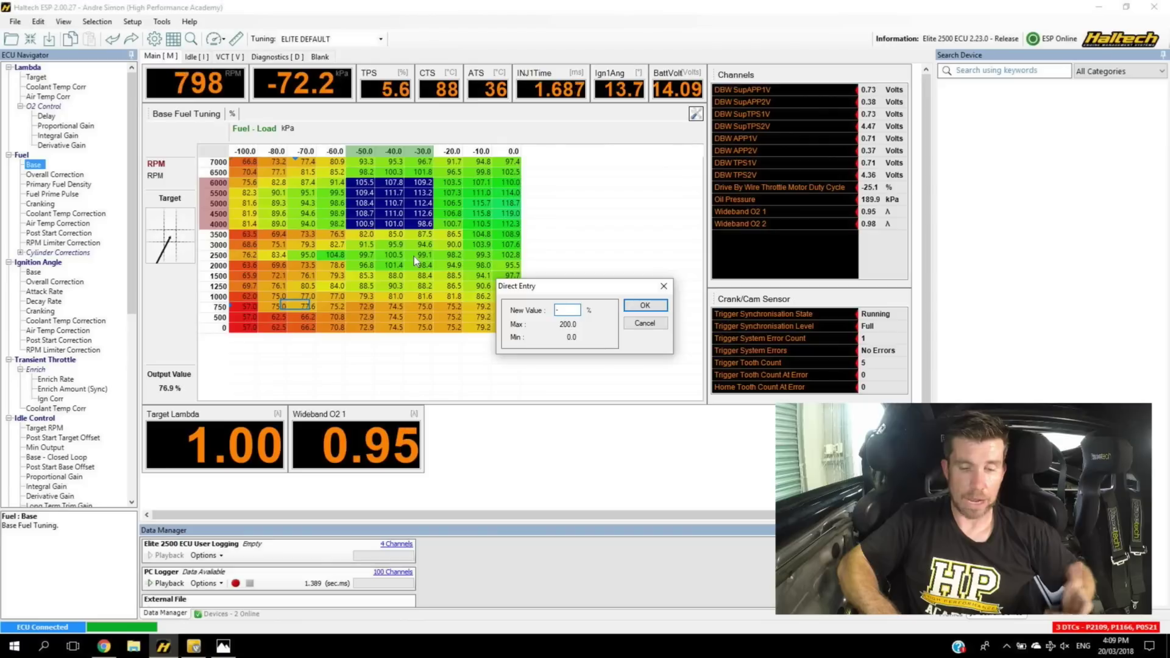
{"action": "type", "text": "2"}
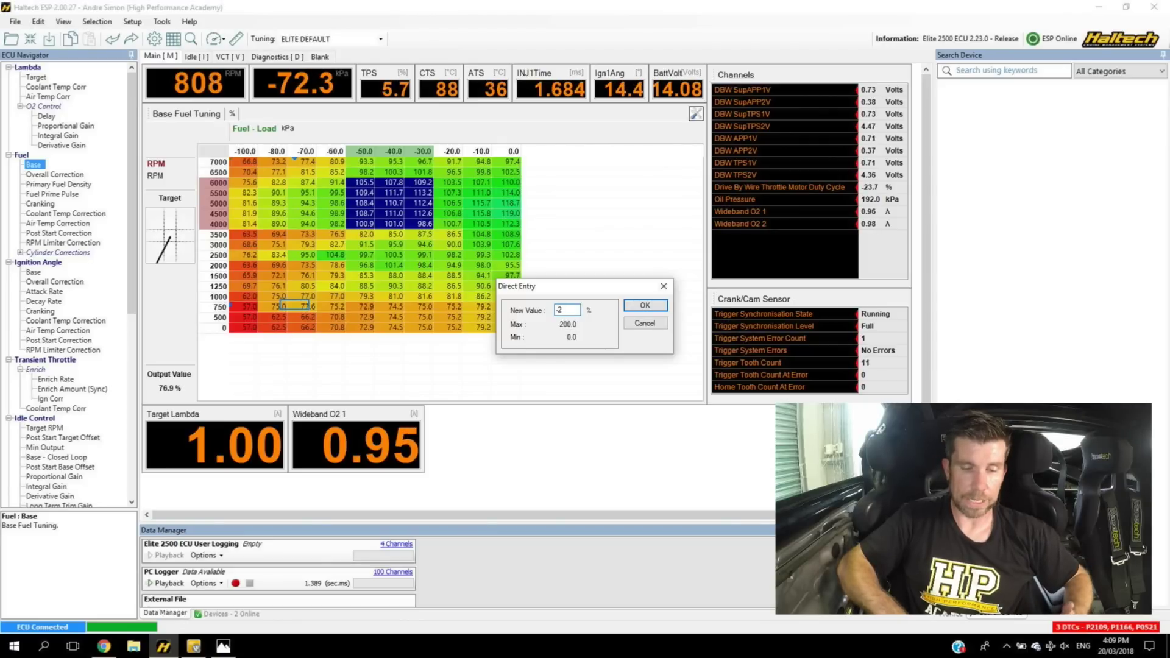
{"action": "key", "text": "Return"}
{"action": "key", "text": "Return"}
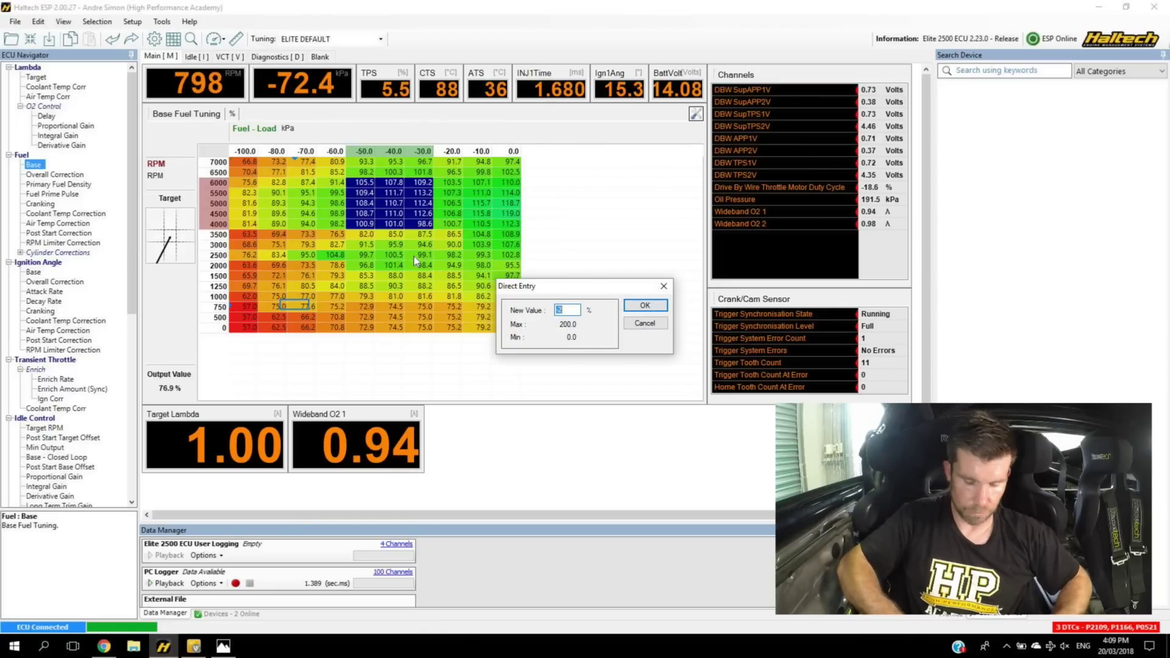
Set the selected block of cells to 105 and apply a 10 % percentage change to it
{"action": "type", "text": "105"}
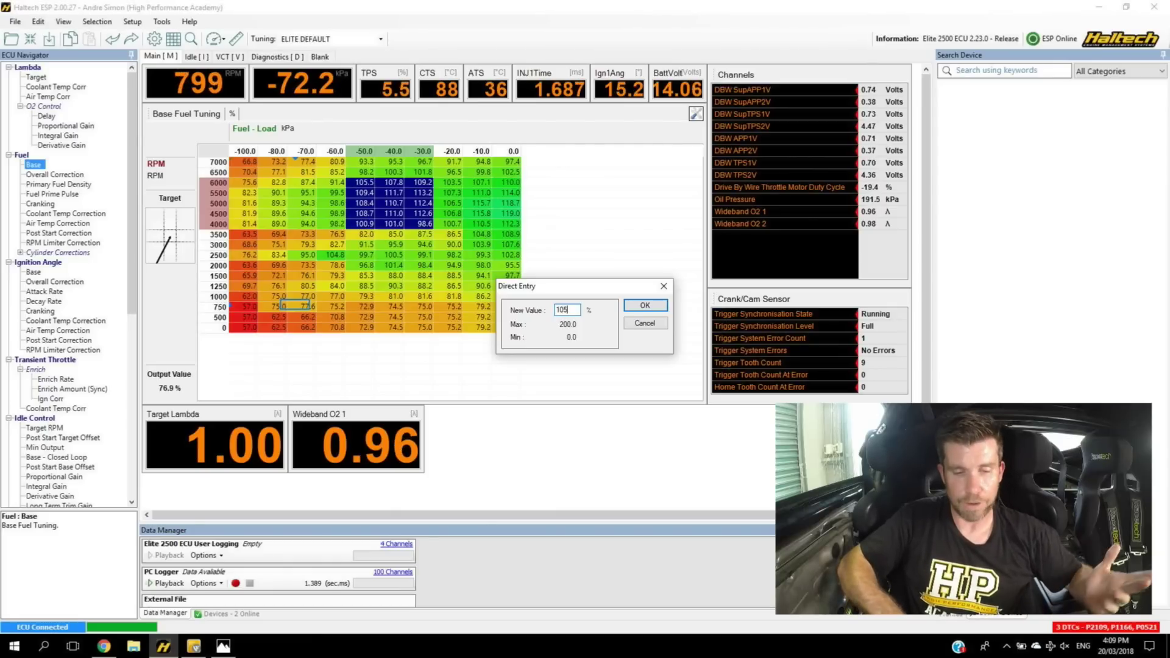
{"action": "key", "text": "Return"}
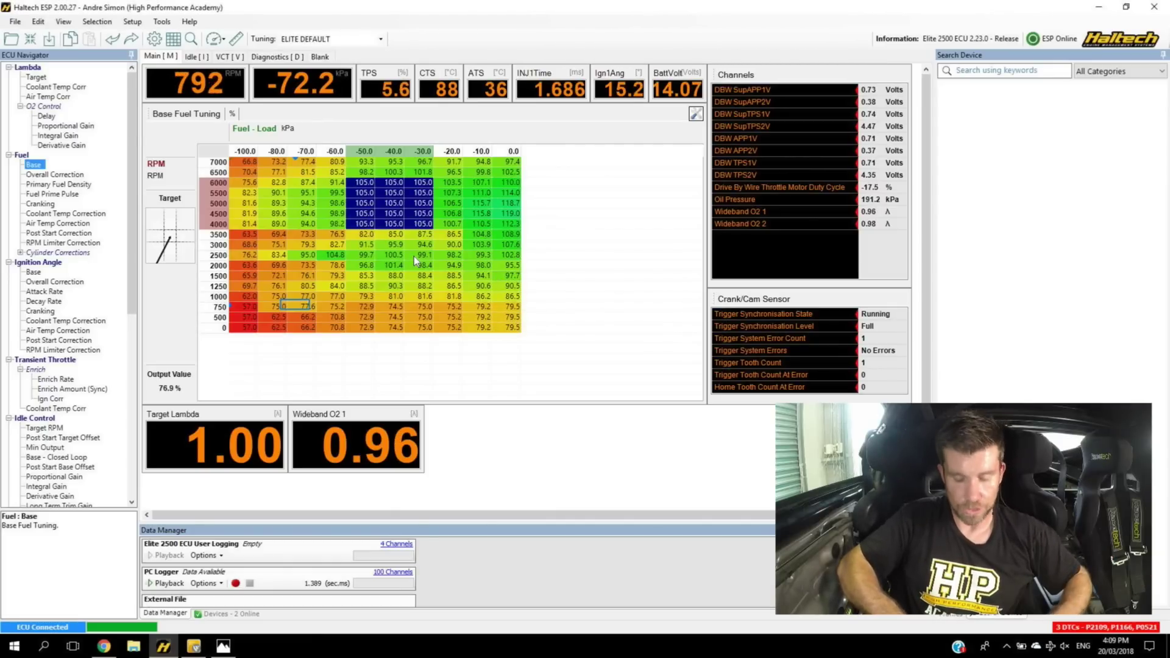
{"action": "key", "text": "p"}
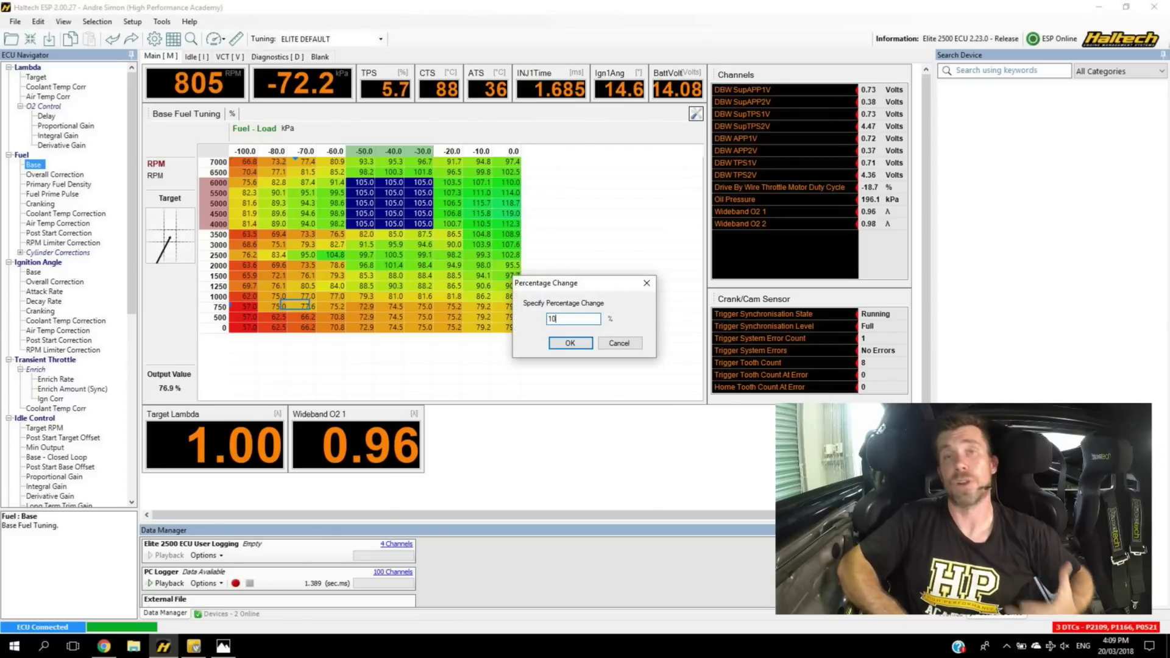
{"action": "type", "text": "10"}
{"action": "key", "text": "Return"}
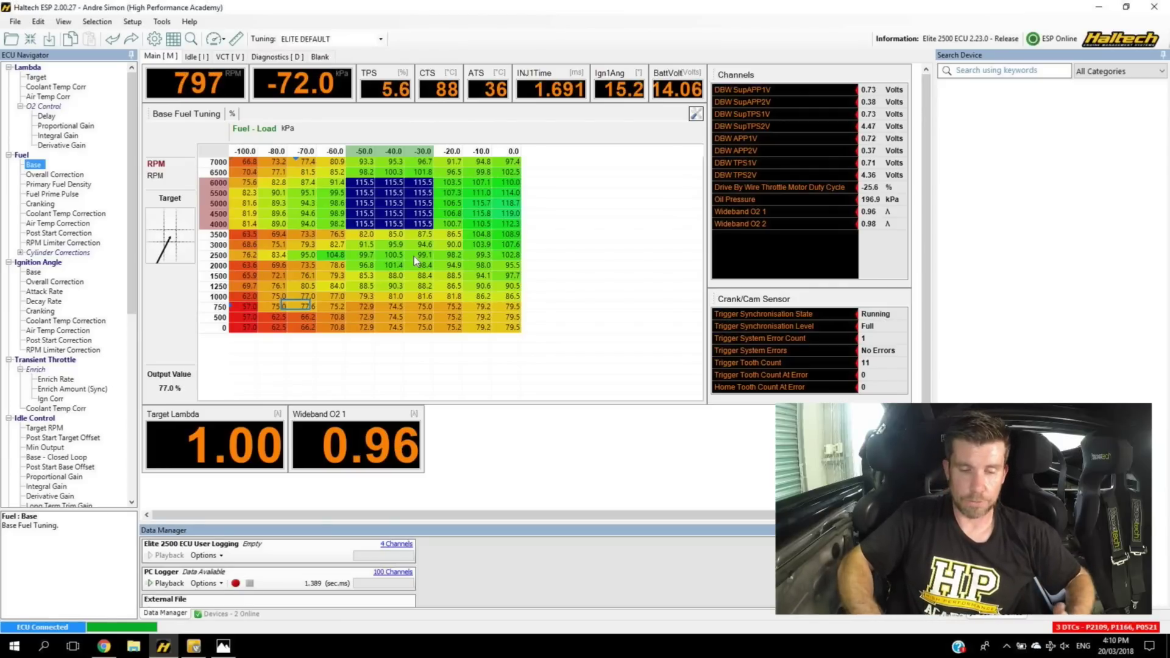
Adjust the selected 4000 to 6000 RPM, -50 to -30 kPa block up and down in increments, finishing at 116.1
{"action": "key", "text": "plus"}
{"action": "key", "text": "plus"}
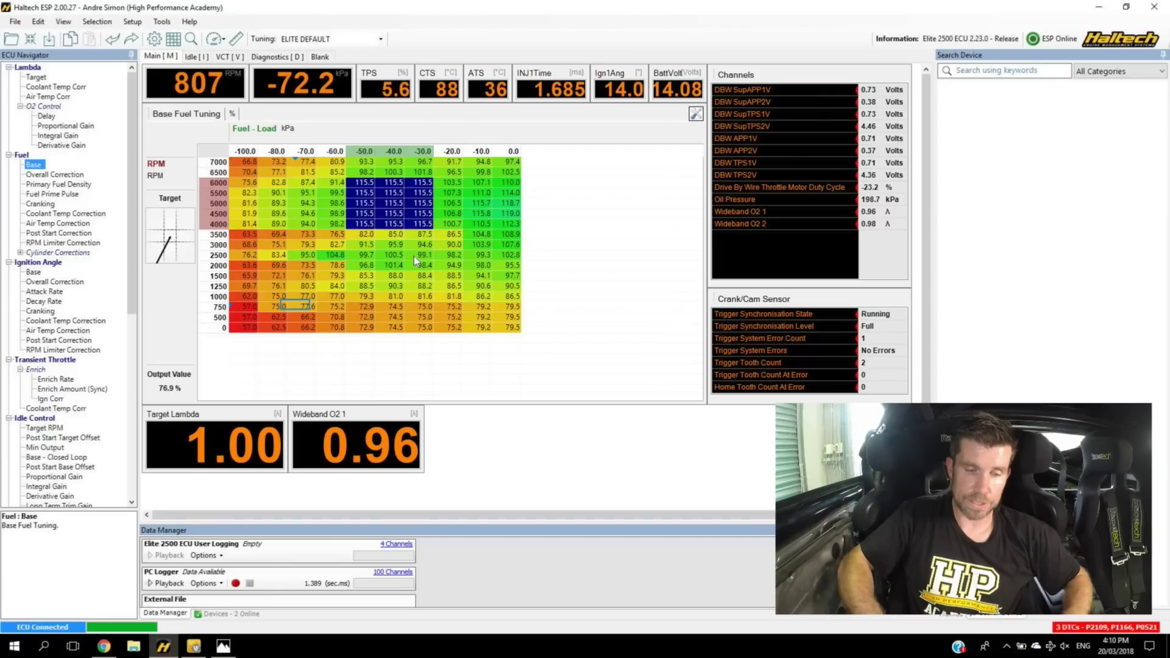
{"action": "key", "text": "minus"}
{"action": "key", "text": "minus"}
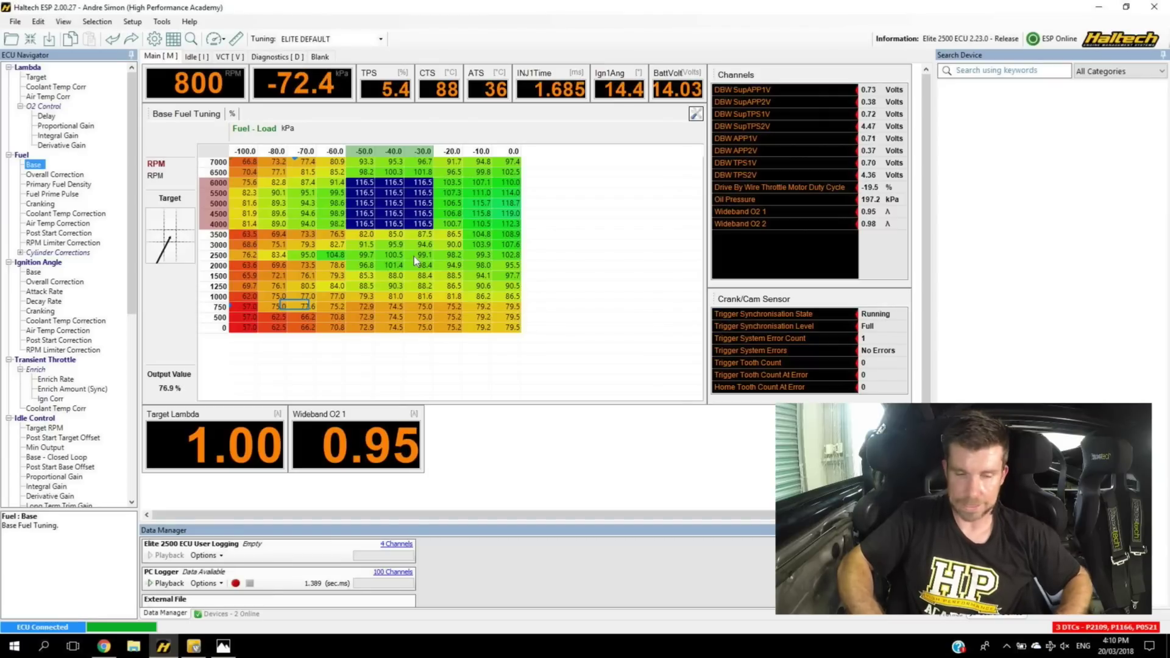
{"action": "key", "text": "plus"}
{"action": "key", "text": "plus"}
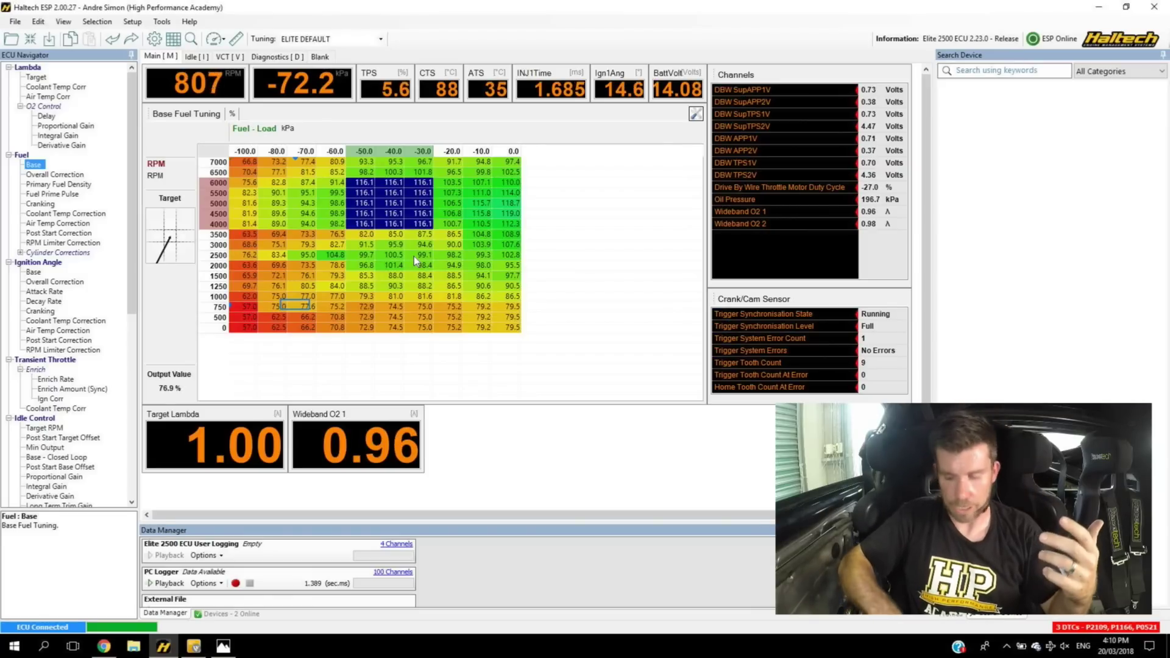
Move the block selection through different RPM and load areas of the base fuel table, ending at 3500 to 5500 RPM and -60 to -40 kPa
{"action": "key", "text": "Left"}
{"action": "key", "text": "Left"}
{"action": "key", "text": "Left"}
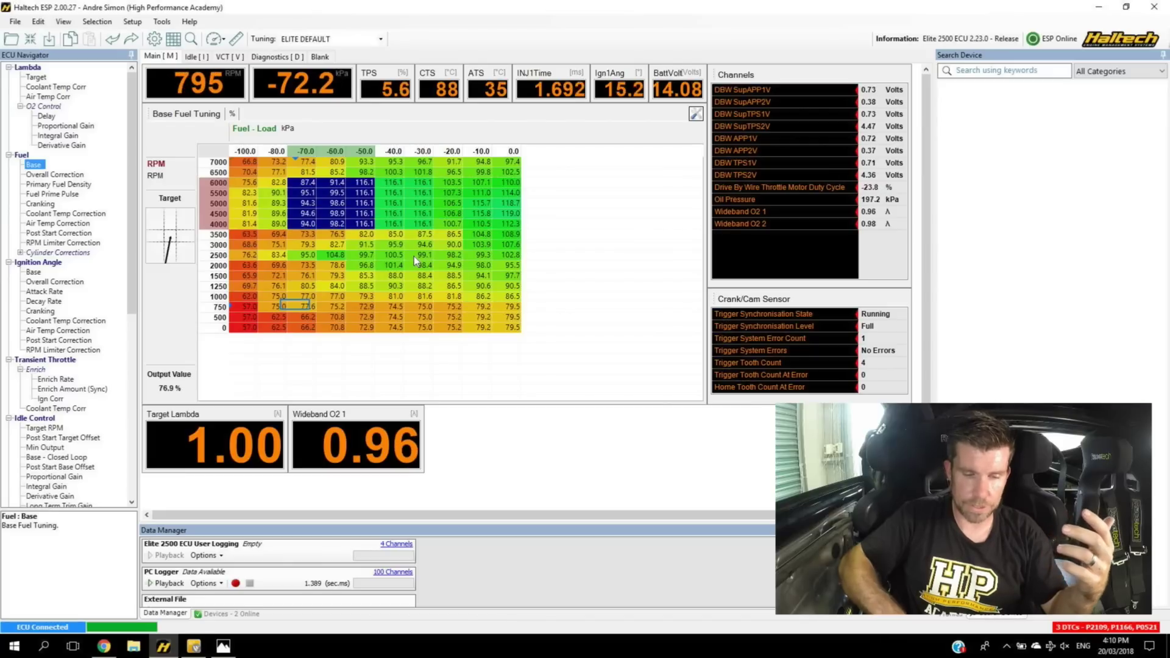
{"action": "key", "text": "Down"}
{"action": "key", "text": "Down"}
{"action": "key", "text": "Down"}
{"action": "key", "text": "Down"}
{"action": "key", "text": "Right"}
{"action": "key", "text": "Right"}
{"action": "key", "text": "Right"}
{"action": "key", "text": "Right"}
{"action": "key", "text": "Right"}
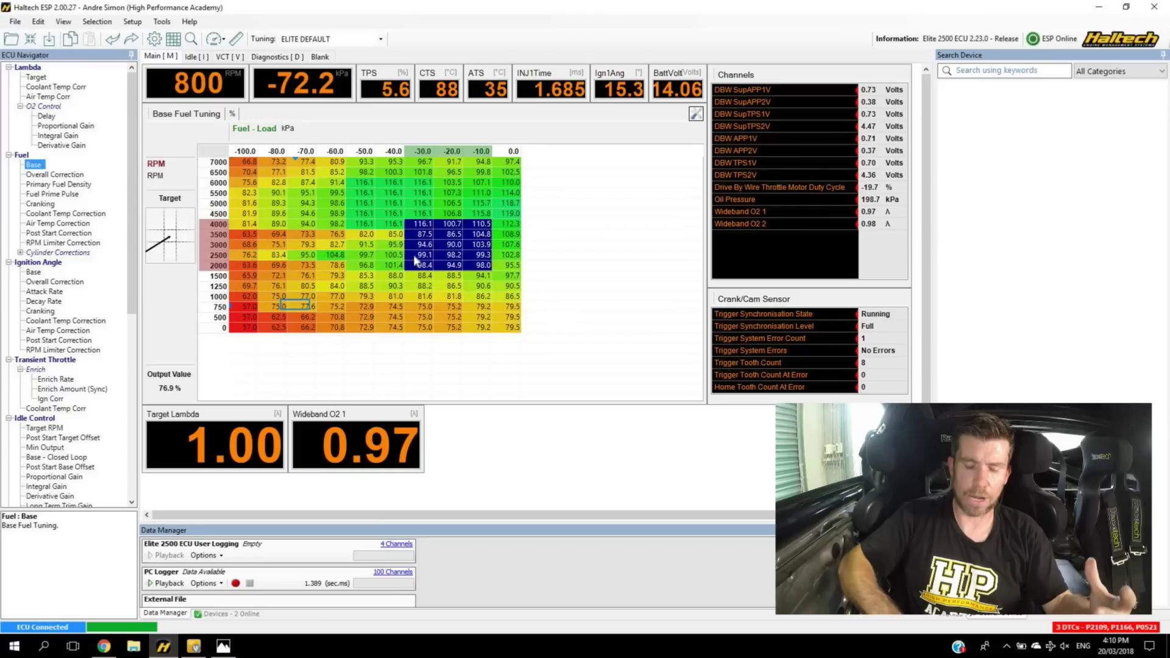
{"action": "key", "text": "Up"}
{"action": "key", "text": "Up"}
{"action": "key", "text": "Up"}
{"action": "key", "text": "Up"}
{"action": "key", "text": "Left"}
{"action": "key", "text": "Left"}
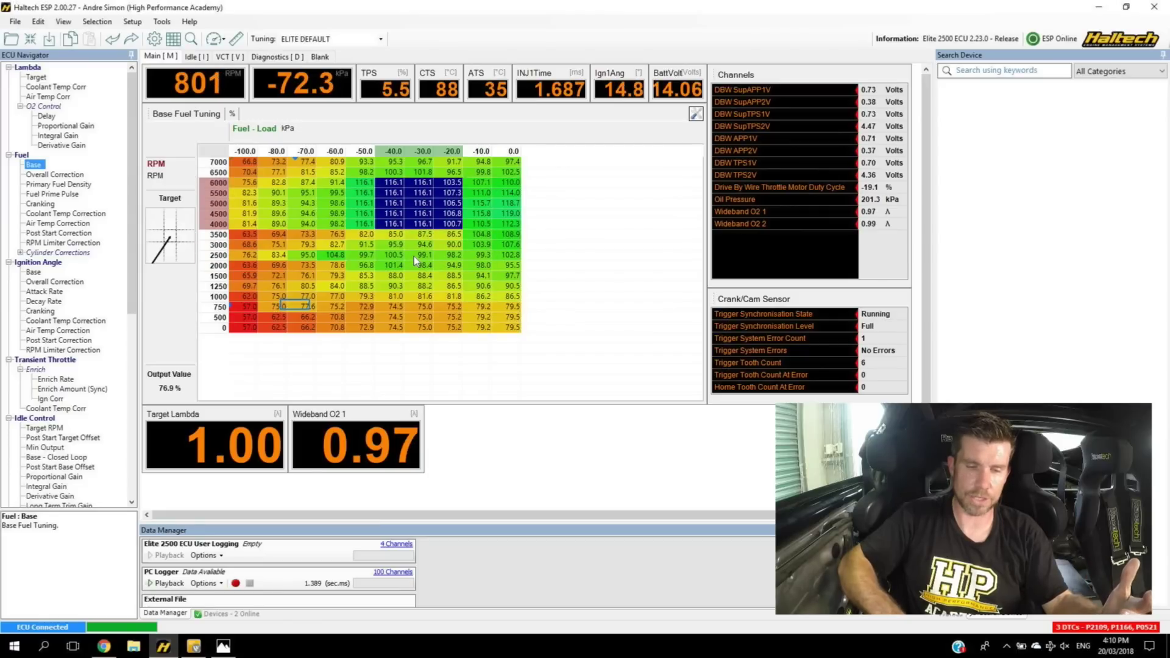
{"action": "key", "text": "Down"}
{"action": "key", "text": "Down"}
{"action": "key", "text": "Down"}
{"action": "key", "text": "Down"}
{"action": "key", "text": "Down"}
{"action": "key", "text": "Down"}
{"action": "key", "text": "Down"}
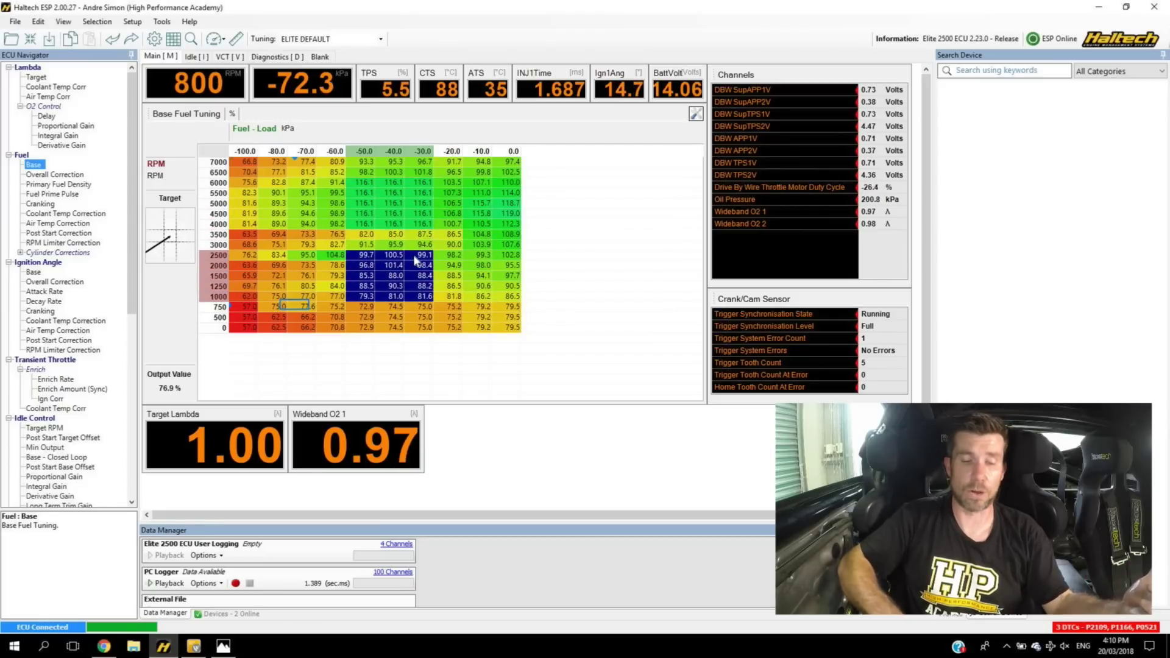
{"action": "key", "text": "Right"}
{"action": "key", "text": "Right"}
{"action": "key", "text": "Right"}
{"action": "key", "text": "Up"}
{"action": "key", "text": "Up"}
{"action": "key", "text": "Up"}
{"action": "key", "text": "Up"}
{"action": "key", "text": "Up"}
{"action": "key", "text": "Up"}
{"action": "key", "text": "Down"}
{"action": "key", "text": "Down"}
{"action": "key", "text": "Down"}
{"action": "key", "text": "Left"}
{"action": "key", "text": "Left"}
{"action": "key", "text": "Left"}
{"action": "key", "text": "Left"}
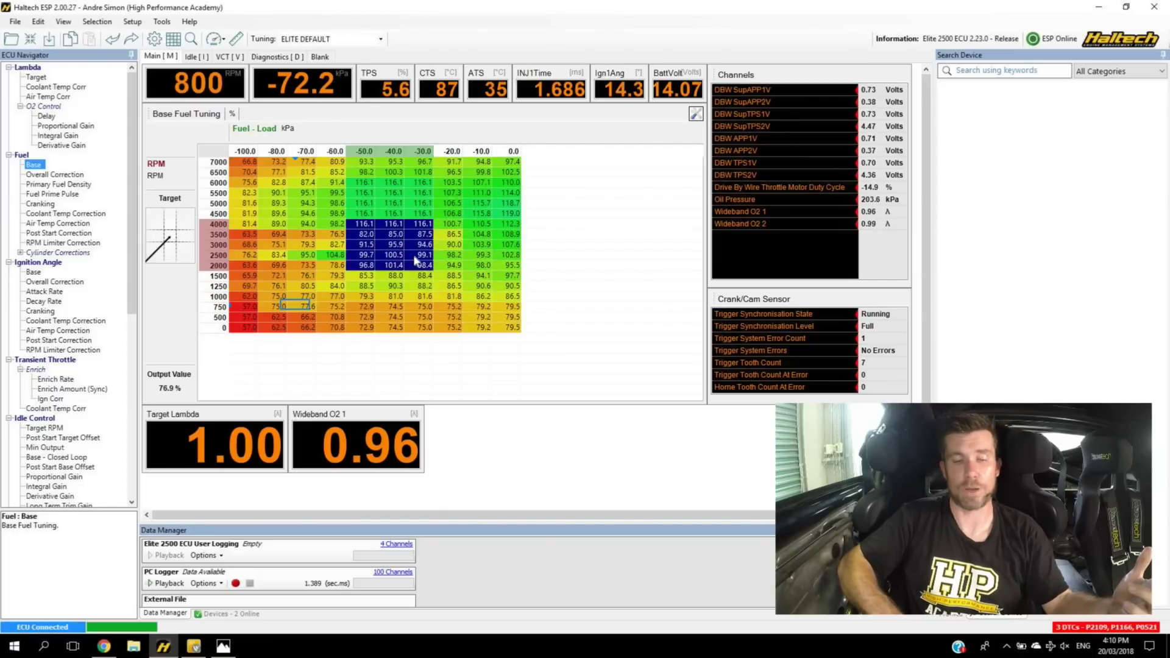
{"action": "key", "text": "Up"}
{"action": "key", "text": "Up"}
{"action": "key", "text": "Up"}
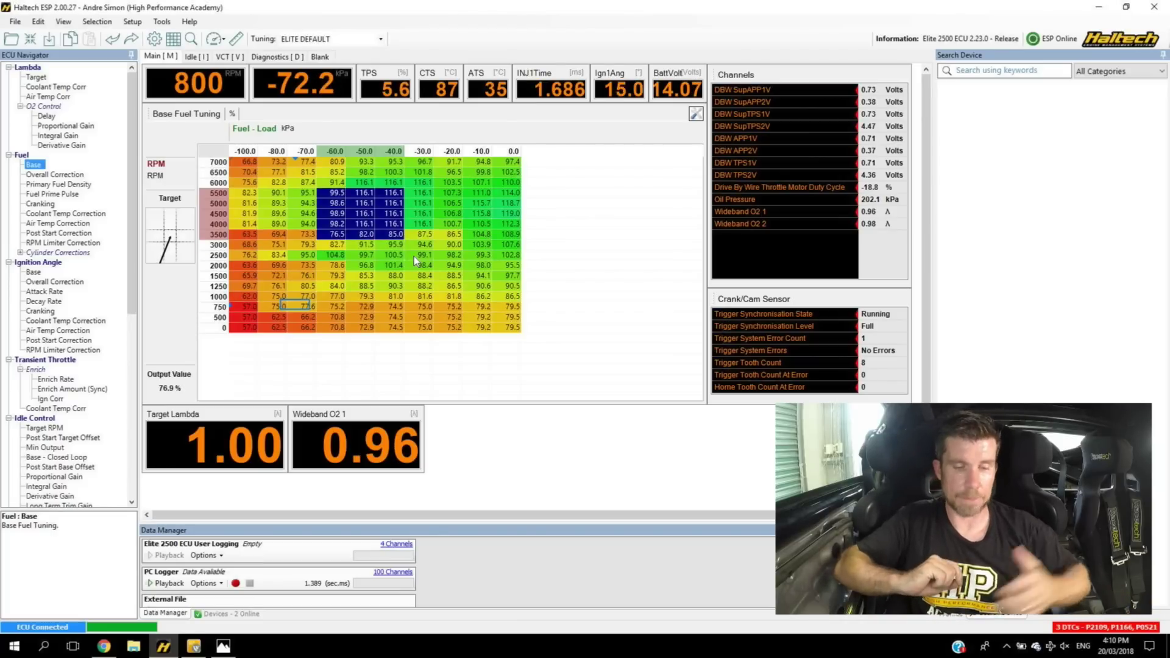
Select the 4000 RPM cells from -80 to -30 kPa and interpolate them horizontally
{"action": "key", "text": "Escape"}
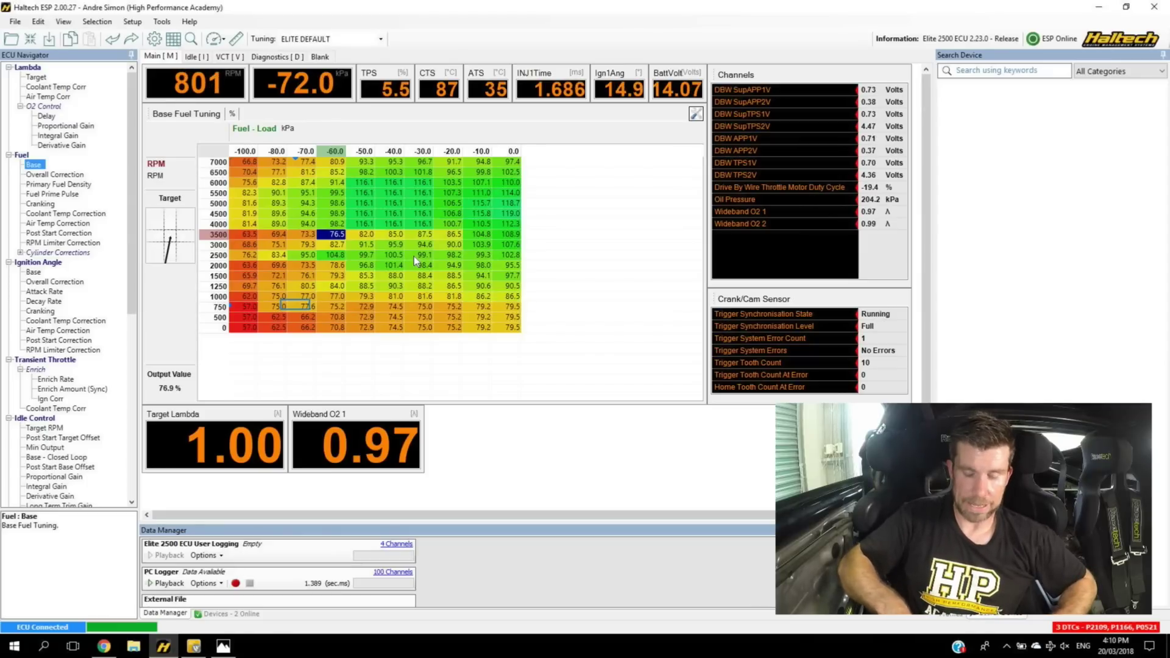
{"action": "key", "text": "Up"}
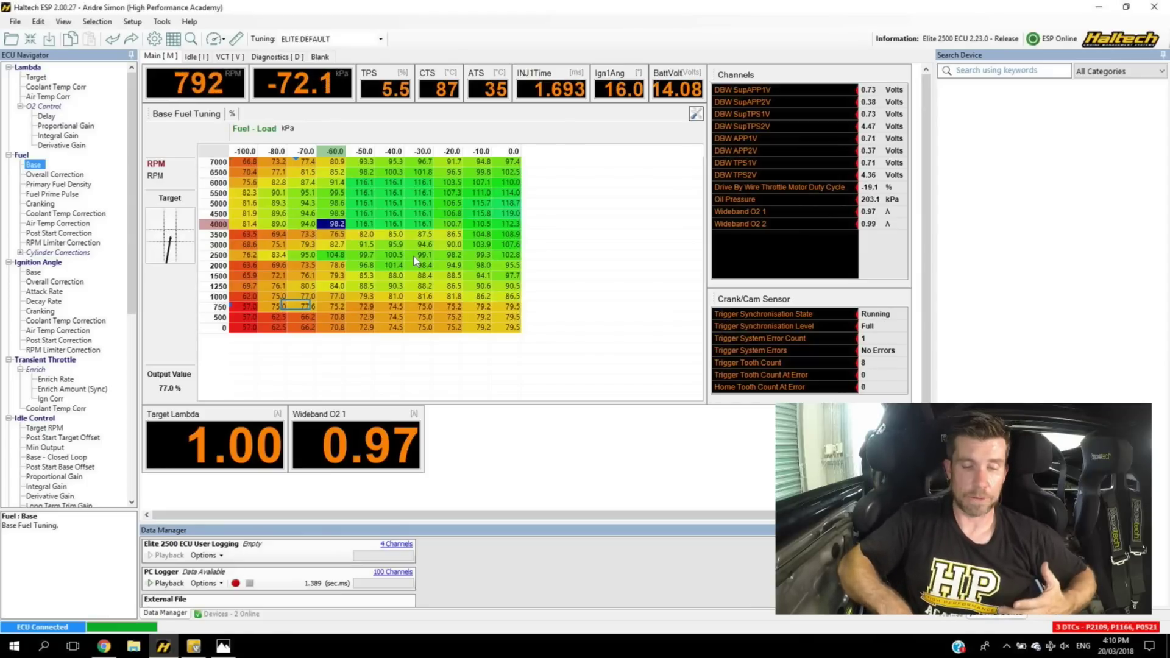
{"action": "key", "text": "Left"}
{"action": "key", "text": "Left"}
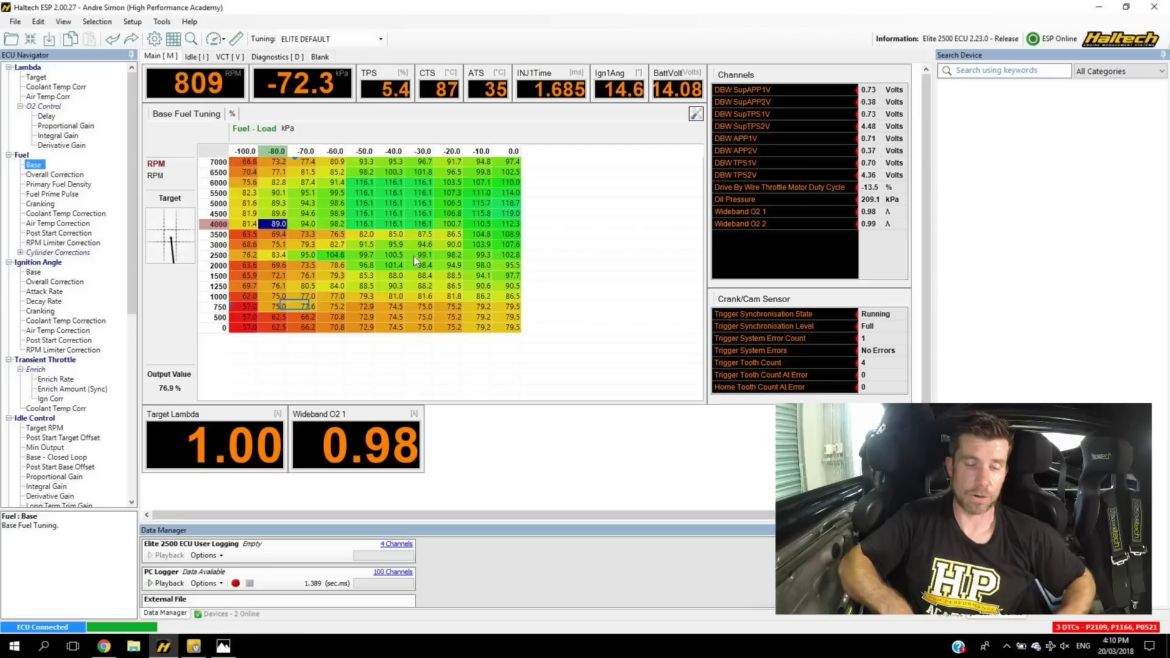
{"action": "key", "text": "shift+Right"}
{"action": "key", "text": "shift+Right"}
{"action": "key", "text": "shift+Right"}
{"action": "key", "text": "shift+Right"}
{"action": "key", "text": "shift+Right"}
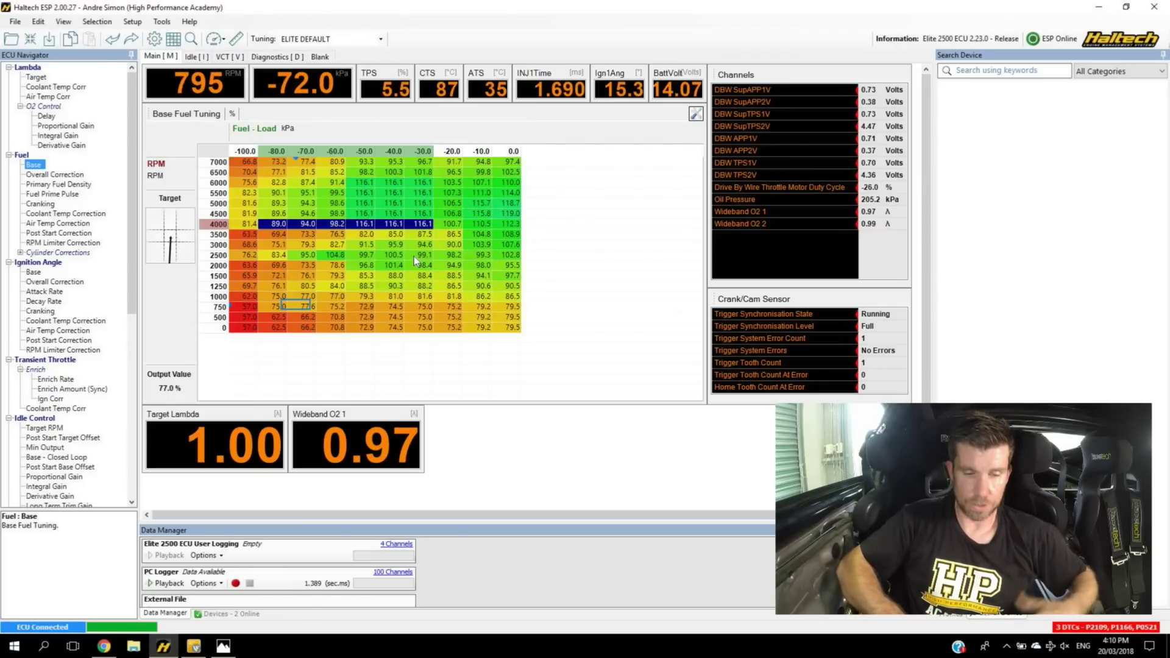
{"action": "key", "text": "h"}
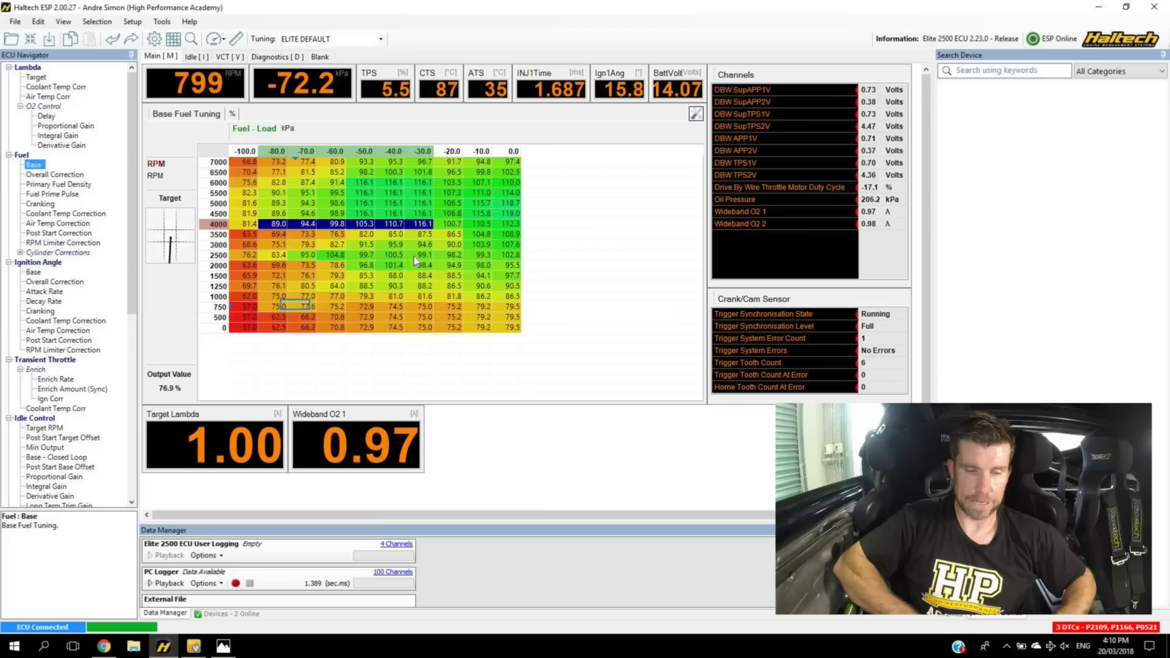
{"action": "mouse_move", "coordinate": [441, 210]}
{"action": "left_mouse_down"}
{"action": "mouse_move", "coordinate": [402, 191]}
{"action": "mouse_move", "coordinate": [276, 183]}
{"action": "left_mouse_up"}
{"action": "mouse_move", "coordinate": [247, 241]}
{"action": "left_mouse_down"}
{"action": "mouse_move", "coordinate": [260, 270]}
{"action": "mouse_move", "coordinate": [447, 252]}
{"action": "mouse_move", "coordinate": [448, 206]}
{"action": "left_mouse_up"}
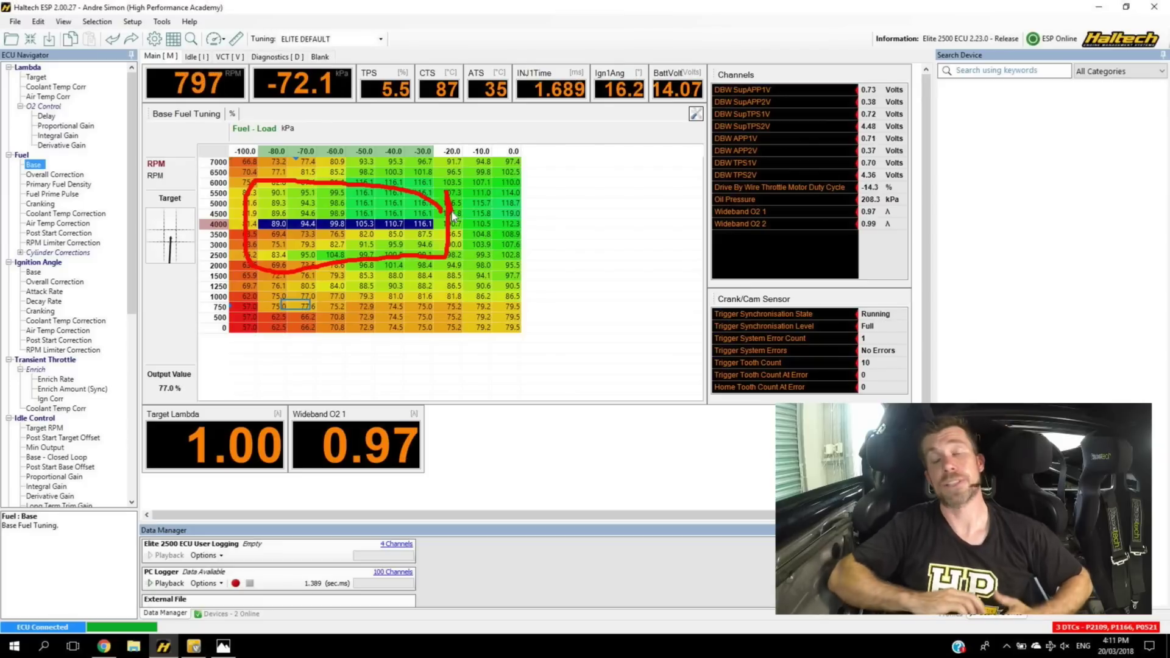
{"action": "key", "text": "Escape"}
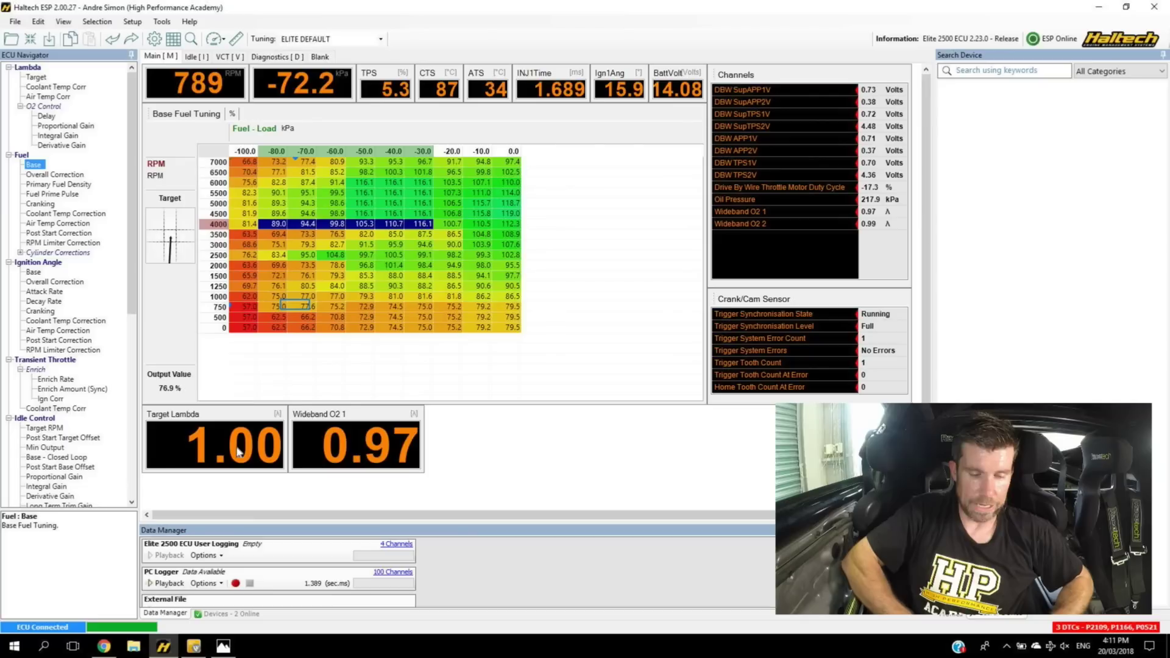
Enlarge the Data Manager area and accept the PC Logger setup with page layout channels in use
{"action": "left_click_drag", "start_coordinate": [321, 524], "coordinate": [325, 490]}
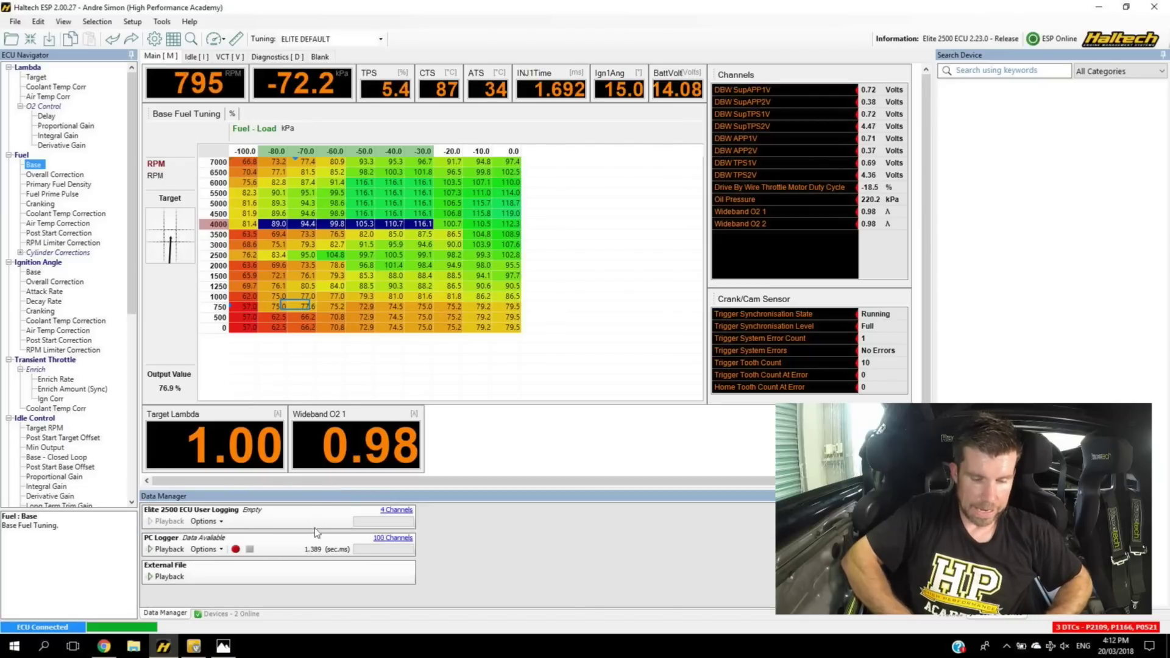
{"action": "mouse_move", "coordinate": [422, 528]}
{"action": "left_mouse_down"}
{"action": "mouse_move", "coordinate": [175, 526]}
{"action": "mouse_move", "coordinate": [213, 567]}
{"action": "mouse_move", "coordinate": [351, 571]}
{"action": "left_mouse_up"}
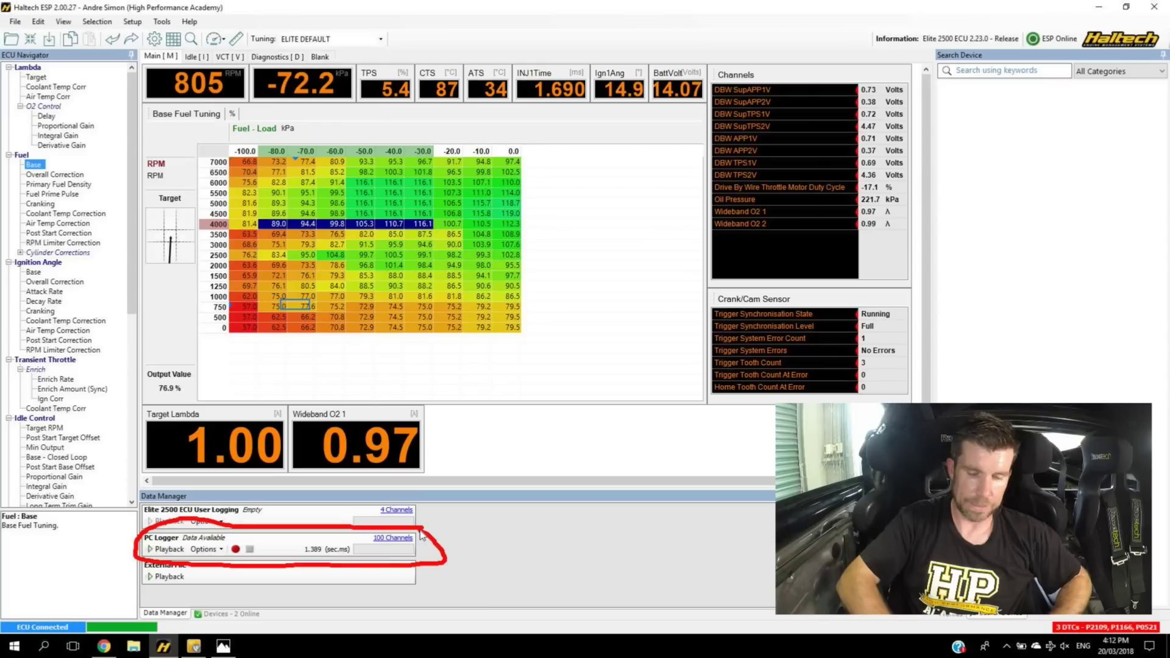
{"action": "key", "text": "Escape"}
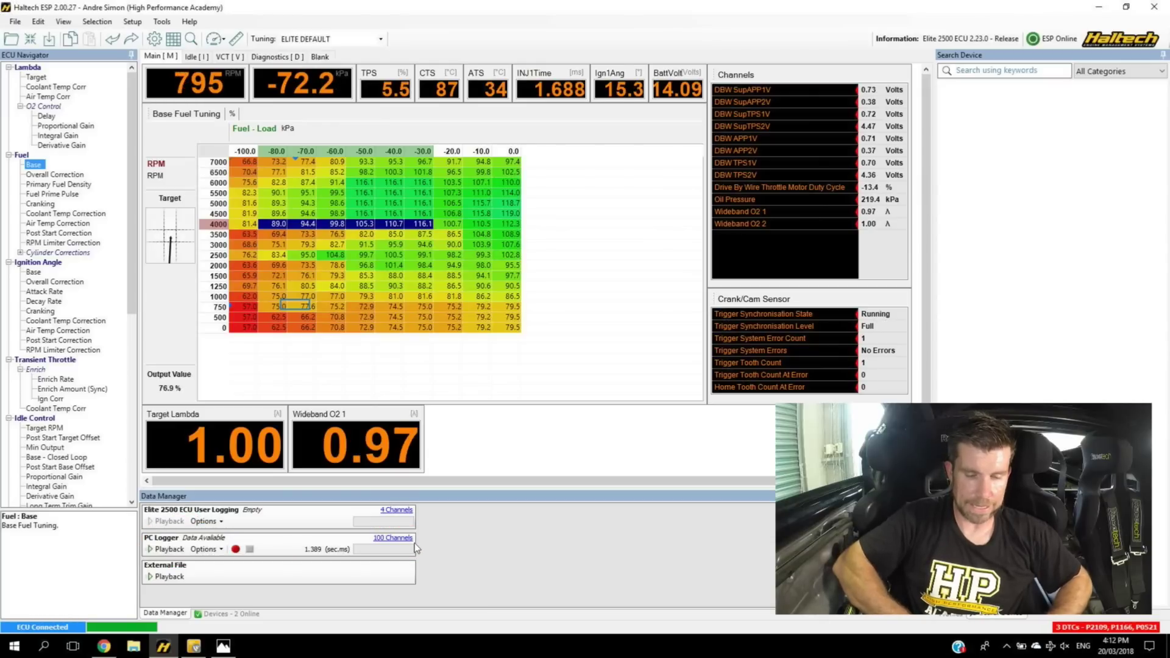
{"action": "mouse_move", "coordinate": [416, 535]}
{"action": "left_mouse_down"}
{"action": "mouse_move", "coordinate": [387, 528]}
{"action": "mouse_move", "coordinate": [370, 535]}
{"action": "mouse_move", "coordinate": [370, 552]}
{"action": "mouse_move", "coordinate": [422, 537]}
{"action": "left_mouse_up"}
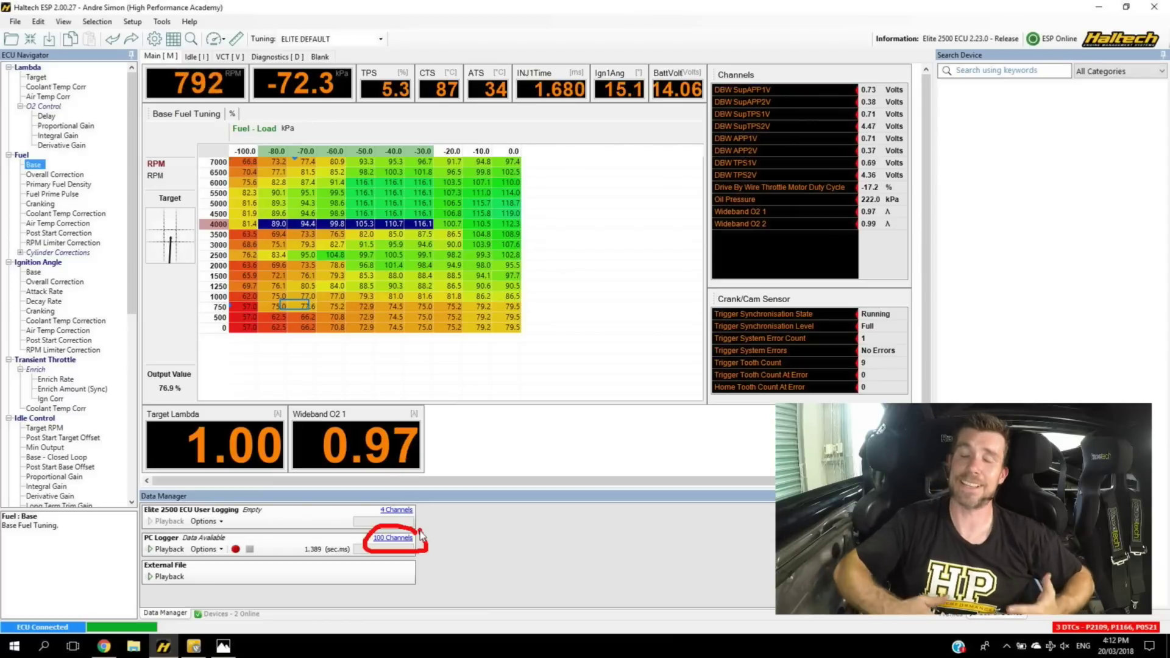
{"action": "key", "text": "Escape"}
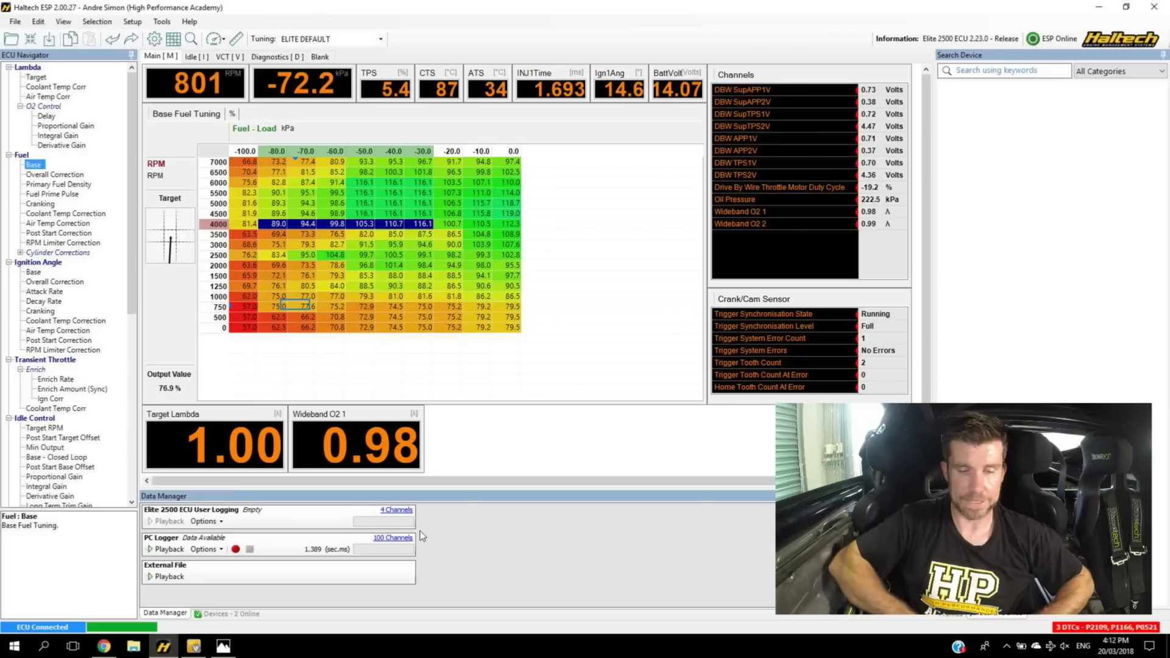
{"action": "left_click", "coordinate": [220, 549]}
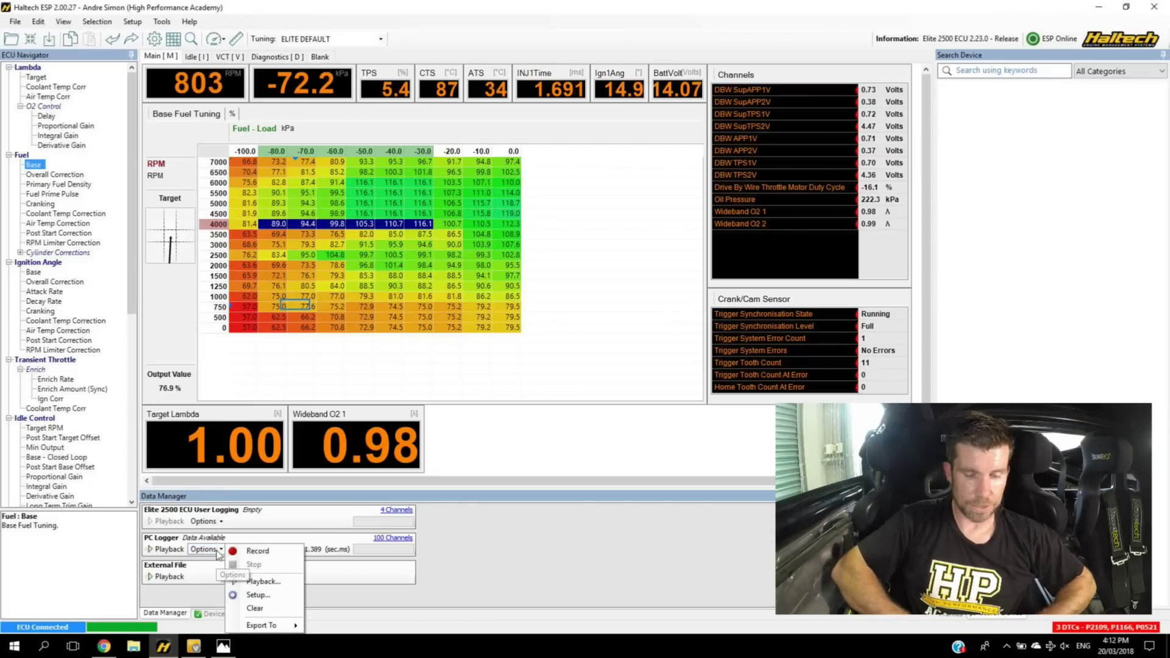
{"action": "left_click", "coordinate": [267, 595]}
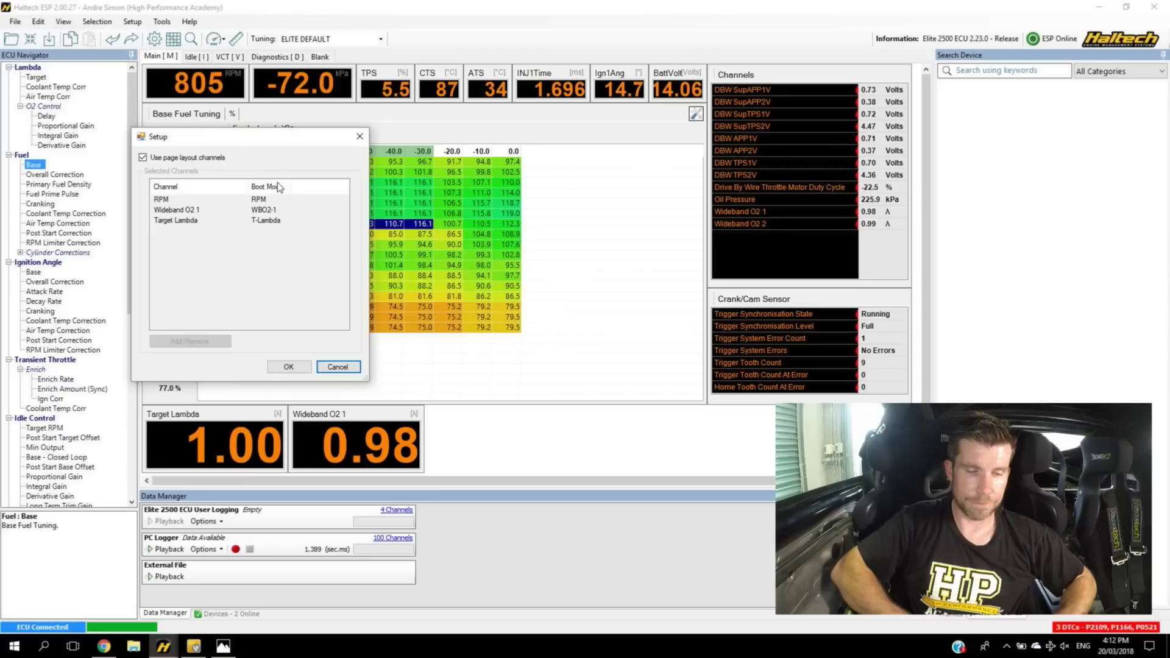
{"action": "mouse_move", "coordinate": [236, 145]}
{"action": "left_mouse_down"}
{"action": "mouse_move", "coordinate": [136, 149]}
{"action": "mouse_move", "coordinate": [132, 177]}
{"action": "mouse_move", "coordinate": [238, 152]}
{"action": "left_mouse_up"}
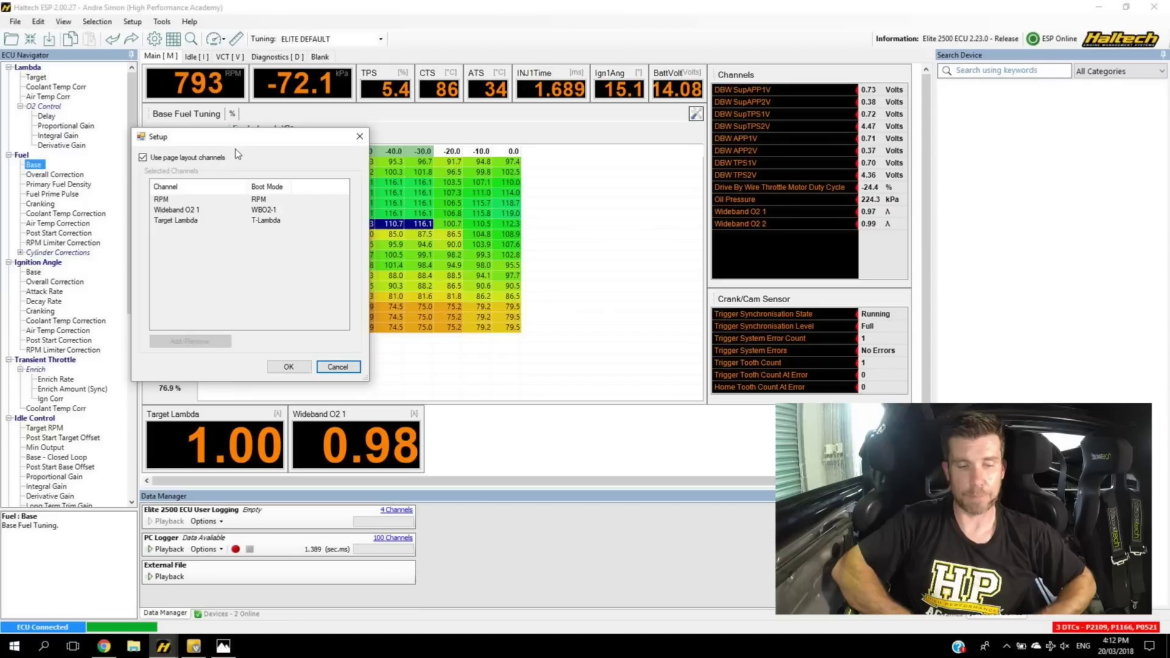
{"action": "left_click", "coordinate": [297, 370]}
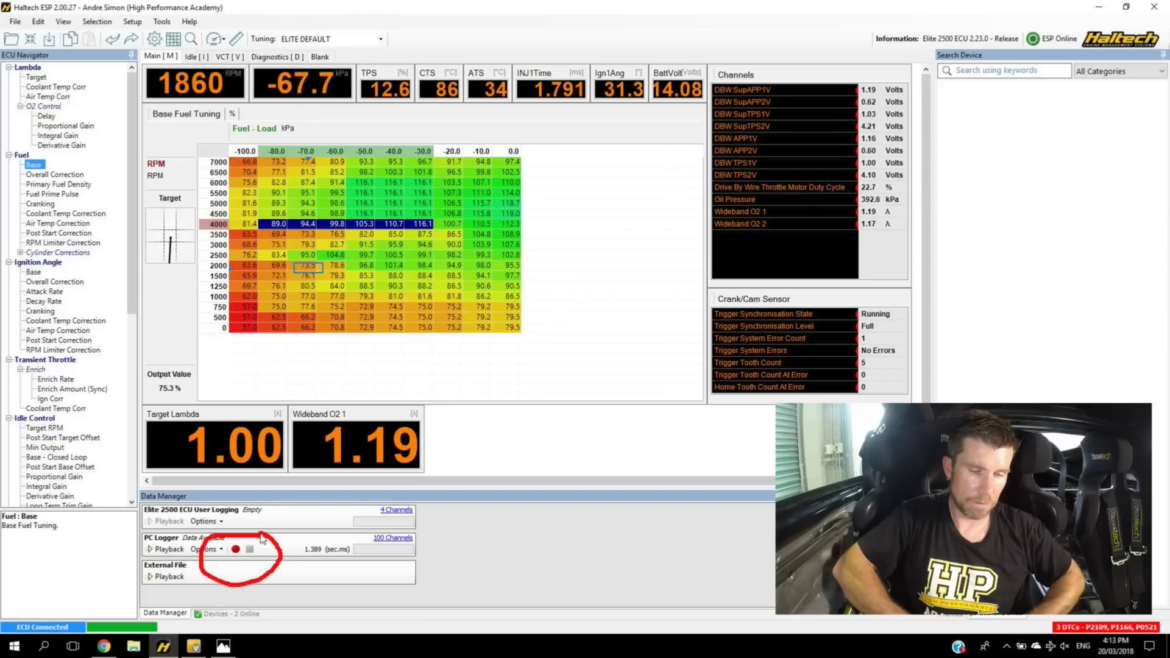
Start a PC Logger recording, switch to the DynoLog dyno software and run a ramp test
{"action": "left_click", "coordinate": [235, 549]}
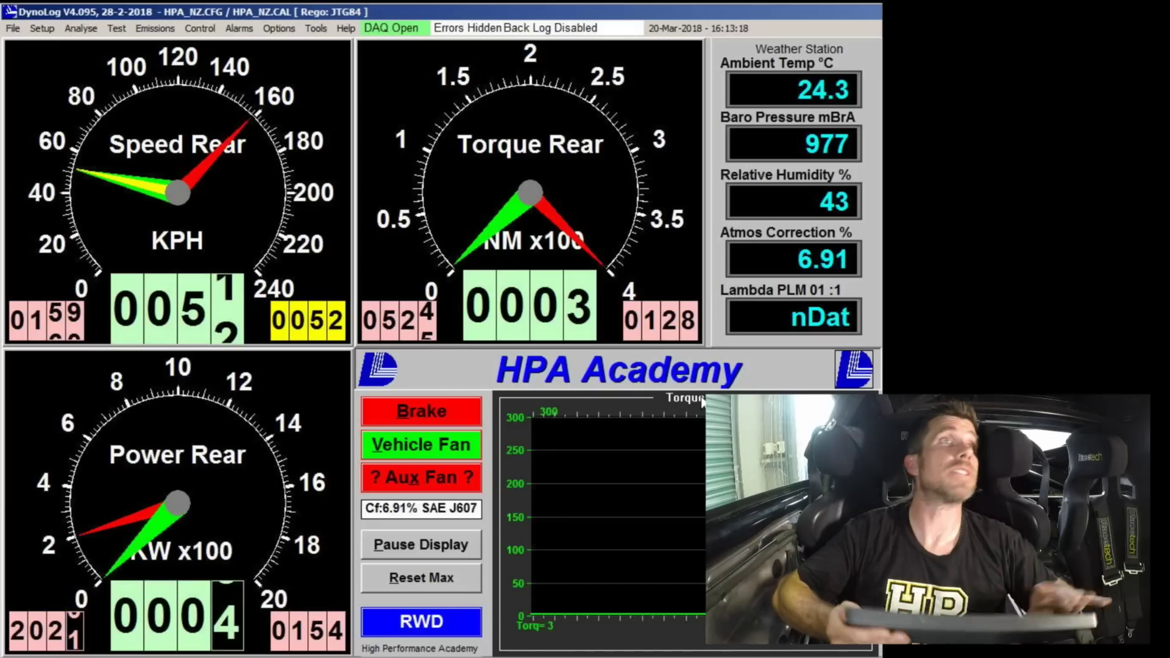
{"action": "key", "text": "F2"}
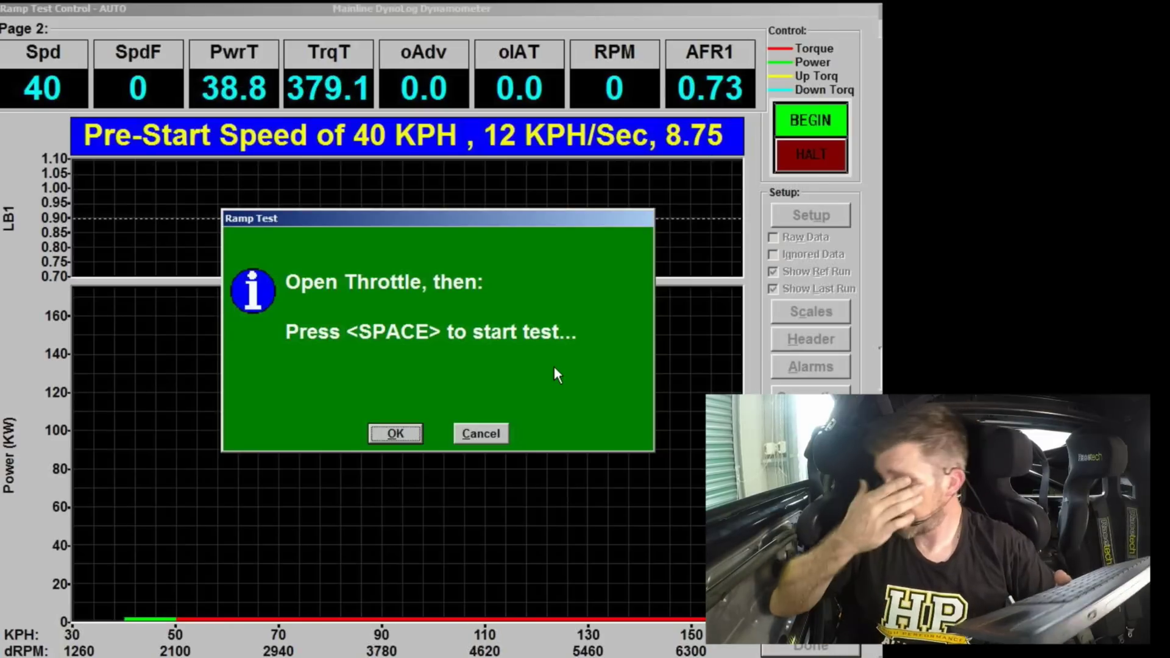
{"action": "key", "text": "space"}
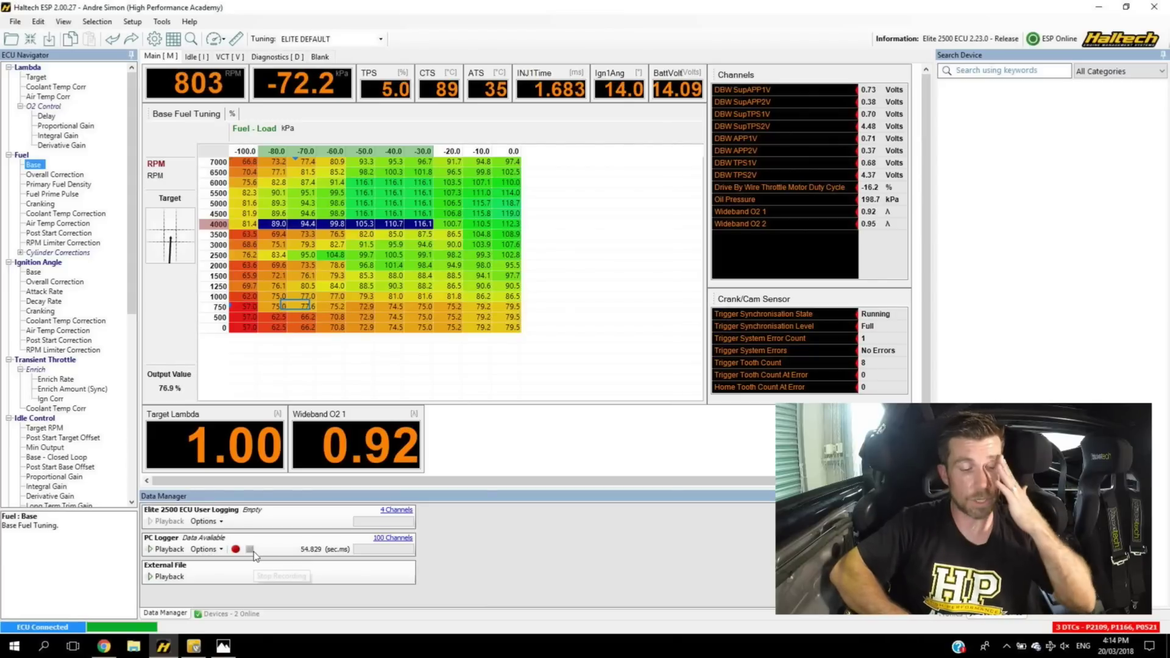
Open the recorded PC log for playback and show only the RPM channel in the graph
{"action": "left_click", "coordinate": [174, 552]}
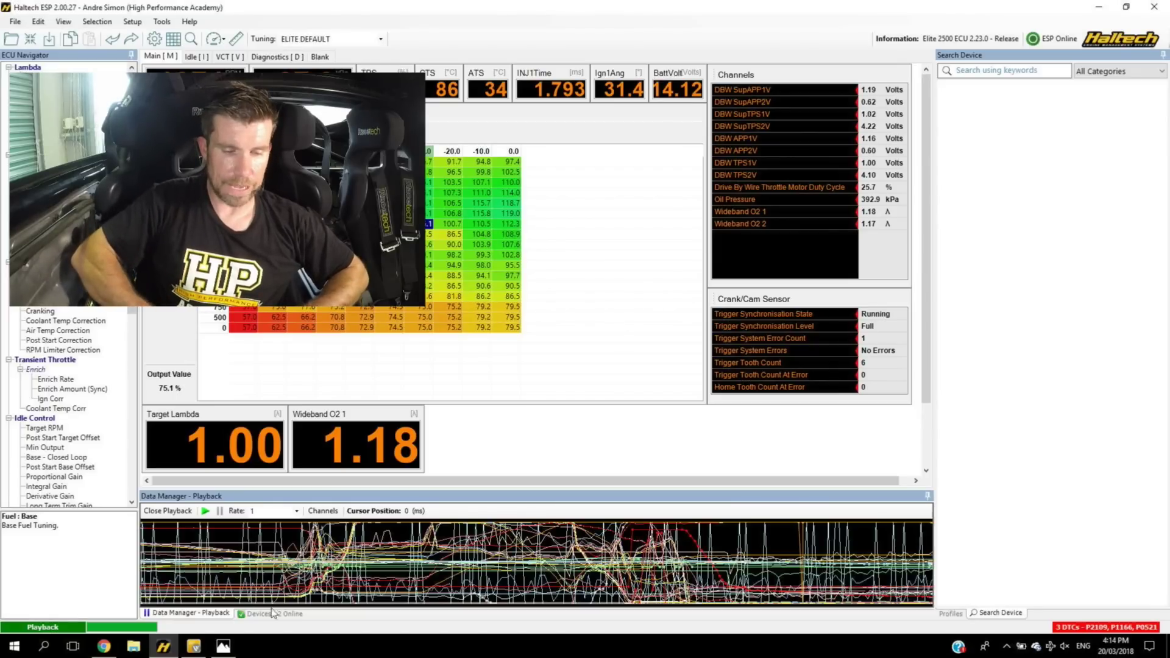
{"action": "left_click", "coordinate": [328, 514]}
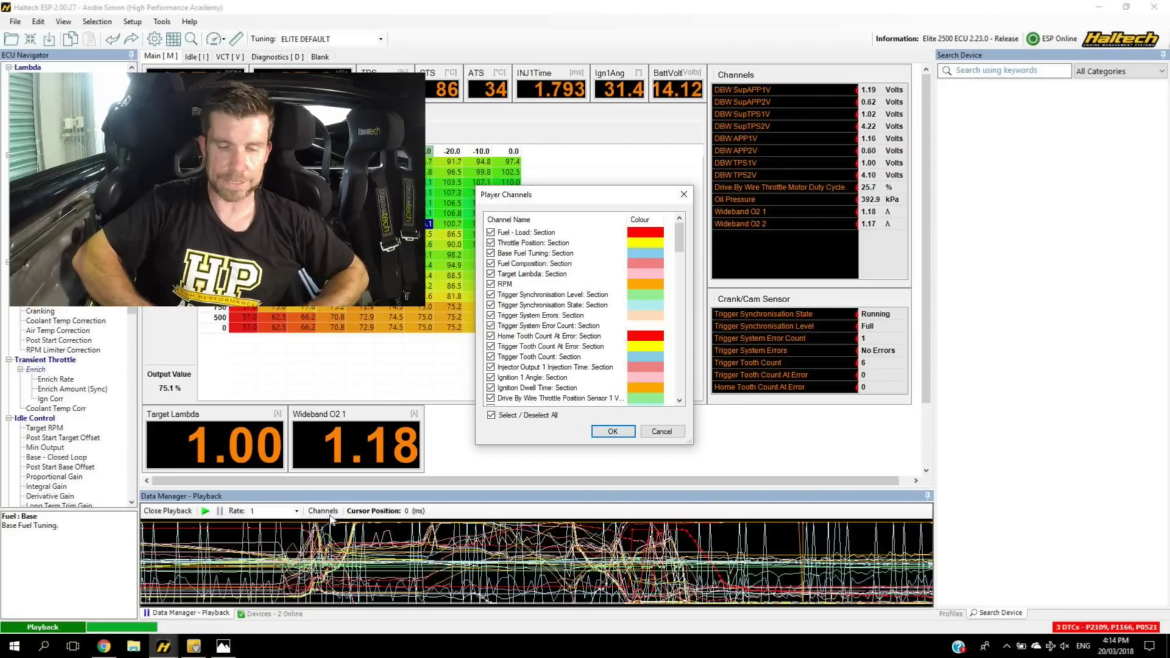
{"action": "left_click", "coordinate": [492, 418]}
{"action": "left_click", "coordinate": [491, 284]}
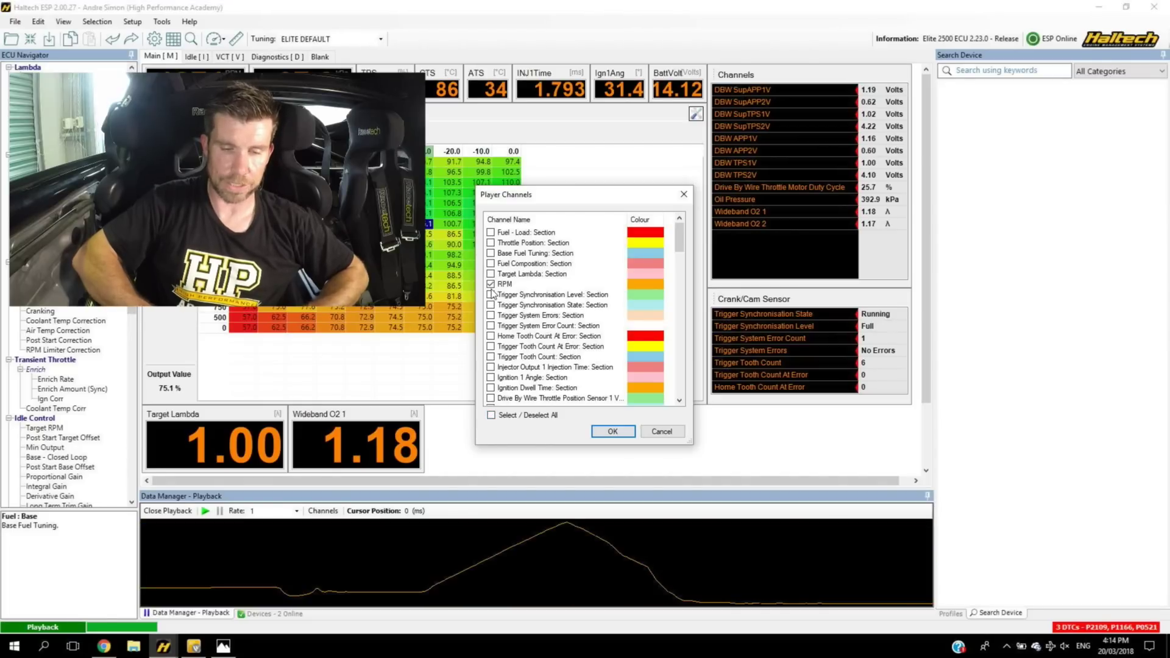
{"action": "left_click", "coordinate": [620, 431]}
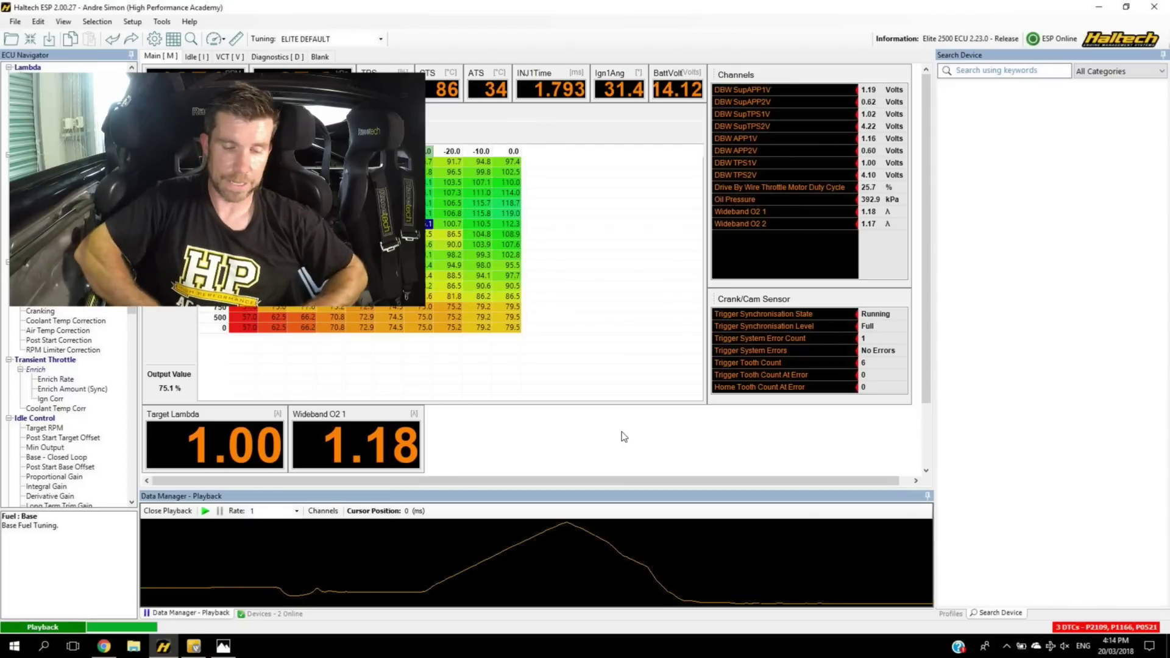
Place the playback cursor at about 19.4 s, the start of the ramp run, and compare target lambda with Wideband O2 1
{"action": "left_click", "coordinate": [407, 576]}
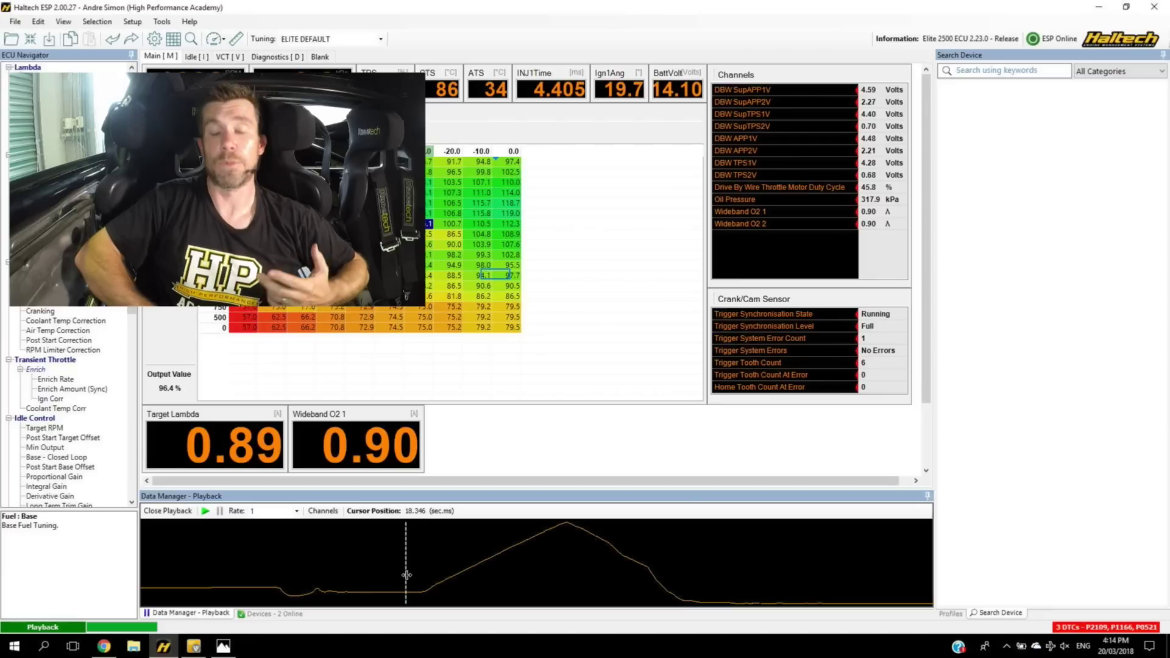
{"action": "left_click", "coordinate": [422, 576]}
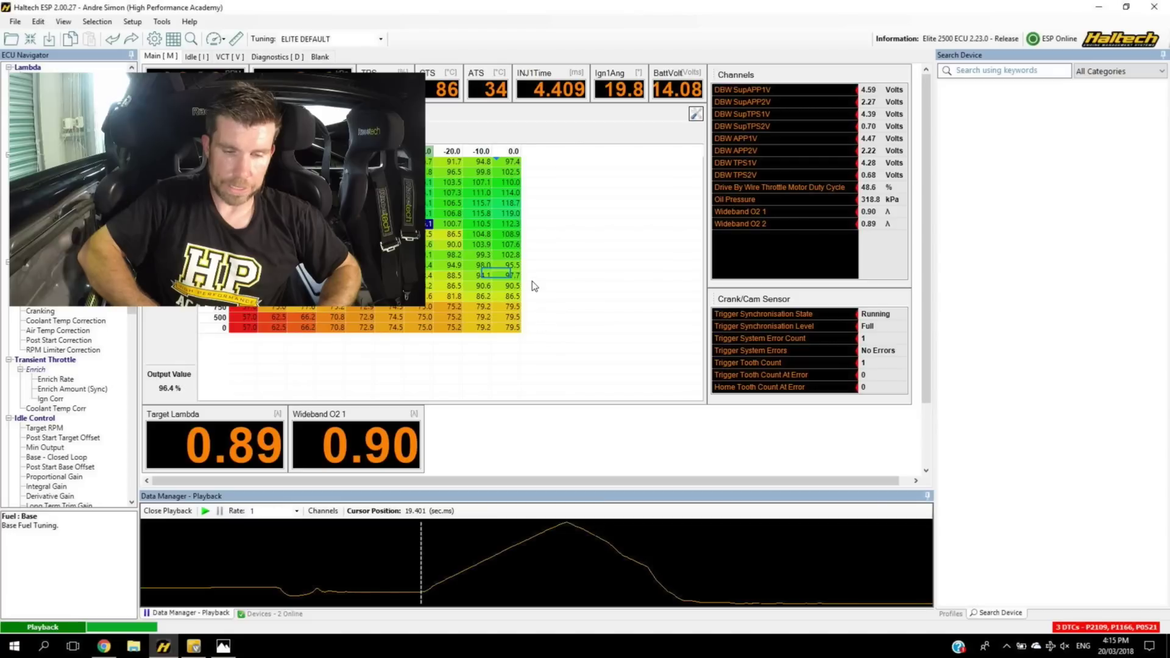
{"action": "mouse_move", "coordinate": [471, 279]}
{"action": "left_mouse_down"}
{"action": "mouse_move", "coordinate": [546, 282]}
{"action": "mouse_move", "coordinate": [527, 262]}
{"action": "left_mouse_up"}
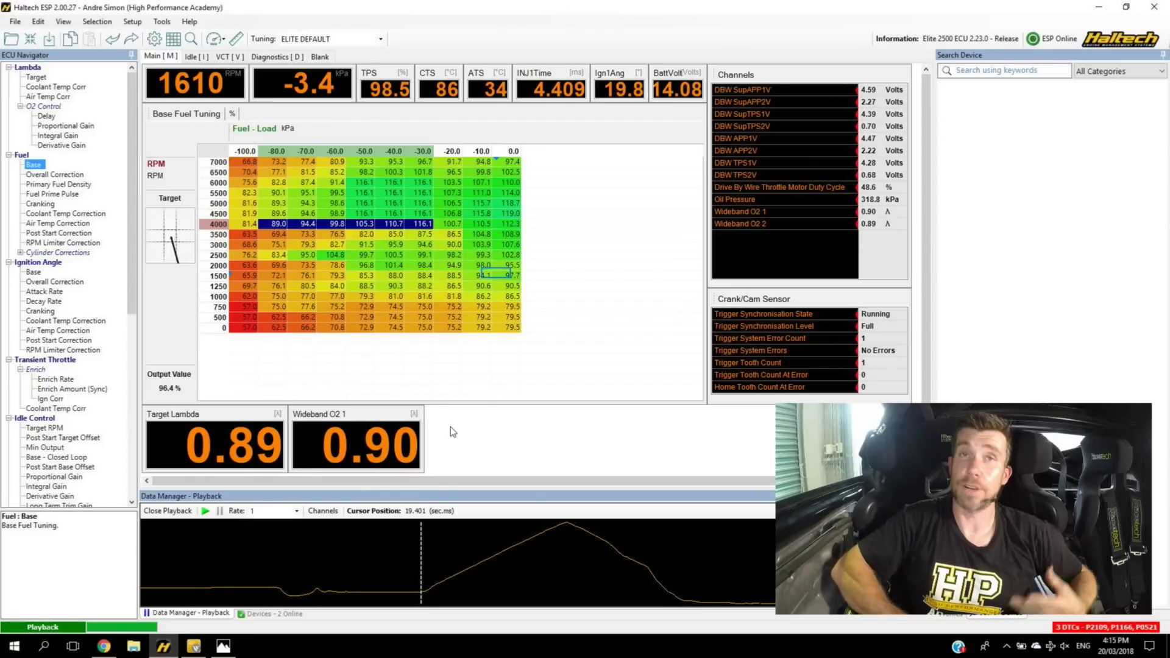
{"action": "mouse_move", "coordinate": [429, 399]}
{"action": "left_mouse_down"}
{"action": "mouse_move", "coordinate": [349, 385]}
{"action": "mouse_move", "coordinate": [251, 432]}
{"action": "mouse_move", "coordinate": [295, 483]}
{"action": "mouse_move", "coordinate": [384, 486]}
{"action": "mouse_move", "coordinate": [449, 432]}
{"action": "mouse_move", "coordinate": [439, 403]}
{"action": "left_mouse_up"}
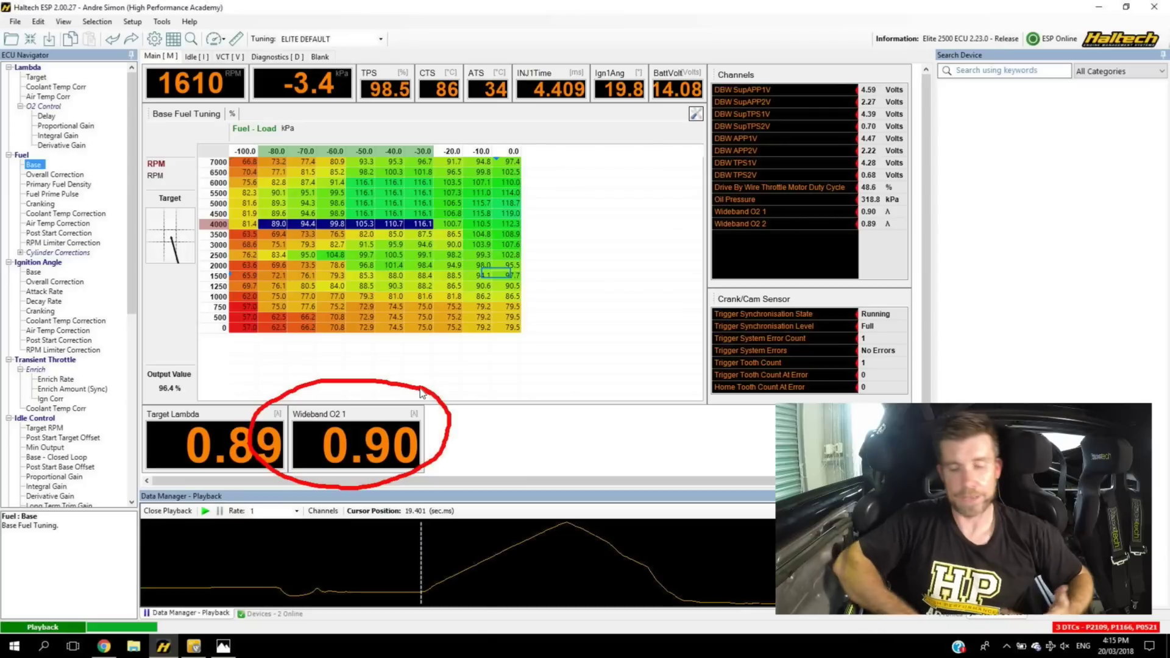
{"action": "key", "text": "Escape"}
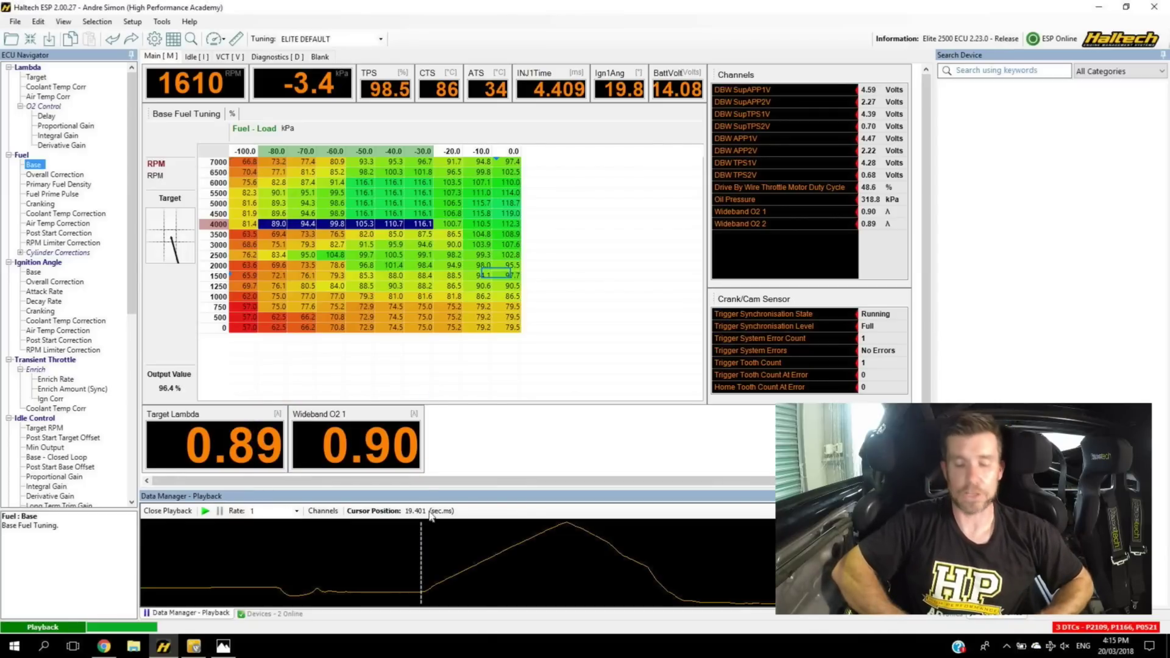
At about 21.3 s in the log, apply a percentage increase to the 2500 RPM cells at -10 and 0 kPa, reaching 103.2 and 106.9
{"action": "left_click_drag", "start_coordinate": [422, 551], "coordinate": [449, 553]}
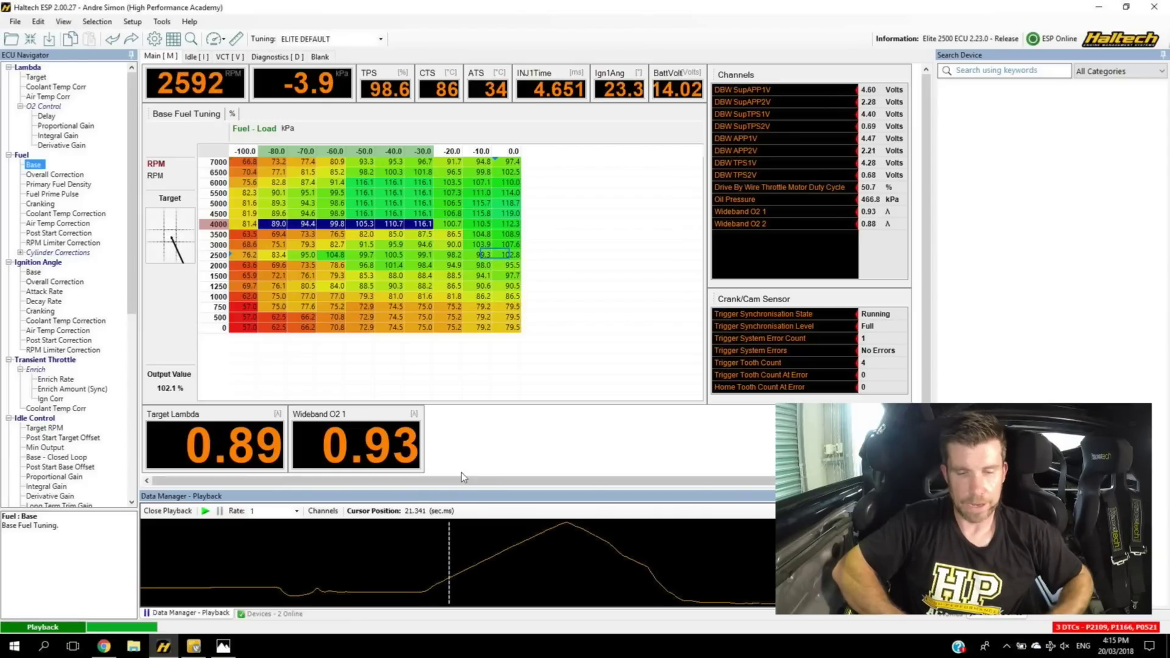
{"action": "left_click", "coordinate": [516, 256]}
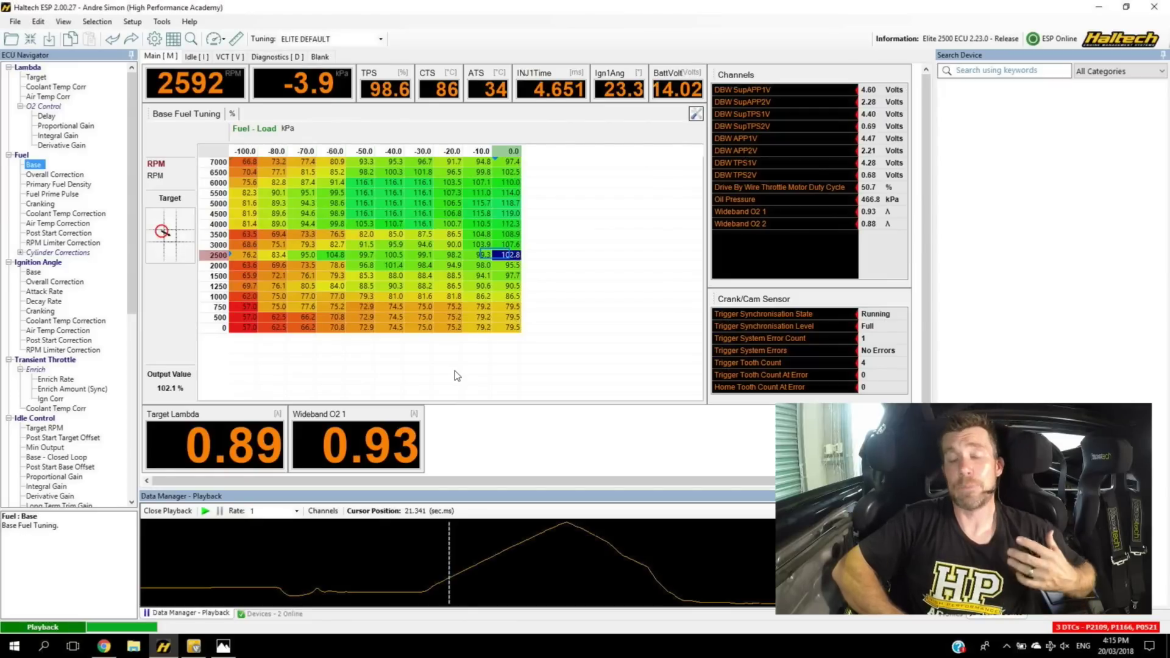
{"action": "mouse_move", "coordinate": [427, 417]}
{"action": "left_mouse_down"}
{"action": "mouse_move", "coordinate": [375, 401]}
{"action": "mouse_move", "coordinate": [295, 409]}
{"action": "mouse_move", "coordinate": [305, 466]}
{"action": "mouse_move", "coordinate": [370, 486]}
{"action": "mouse_move", "coordinate": [428, 454]}
{"action": "mouse_move", "coordinate": [425, 421]}
{"action": "left_mouse_up"}
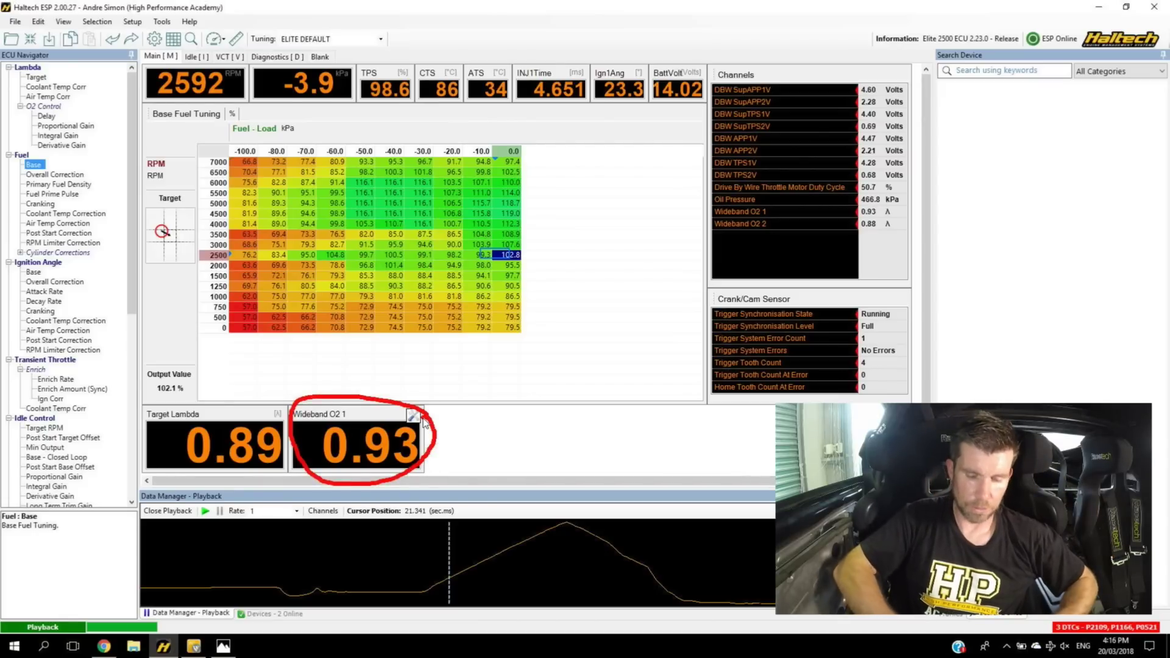
{"action": "key", "text": "Escape"}
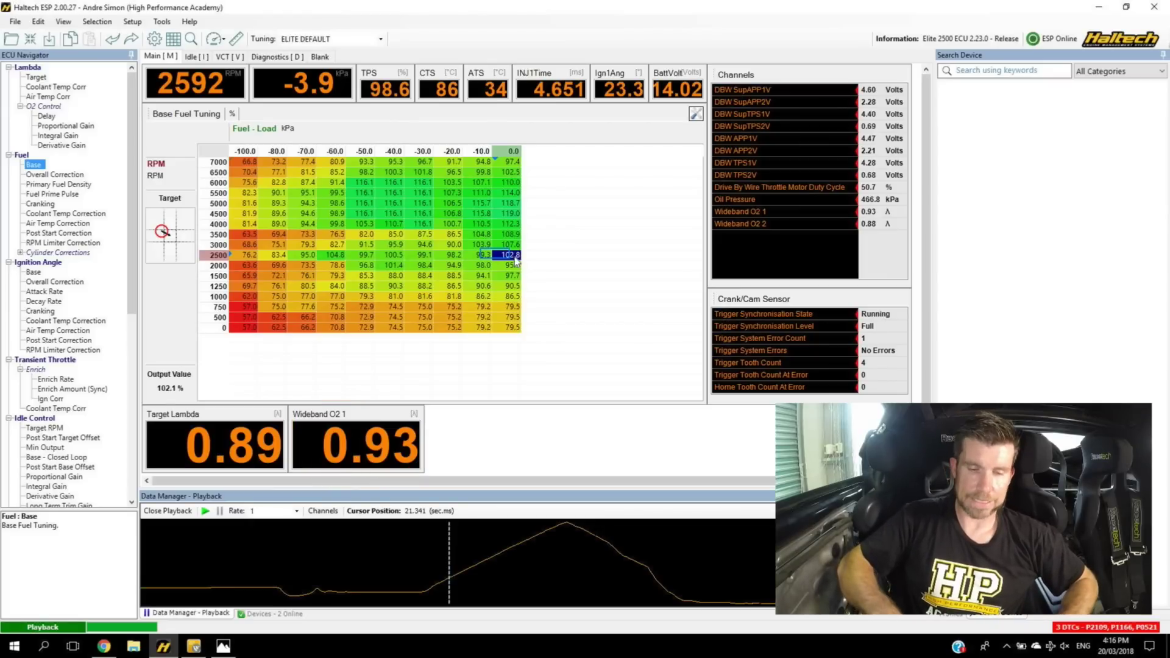
{"action": "key", "text": "shift+Left"}
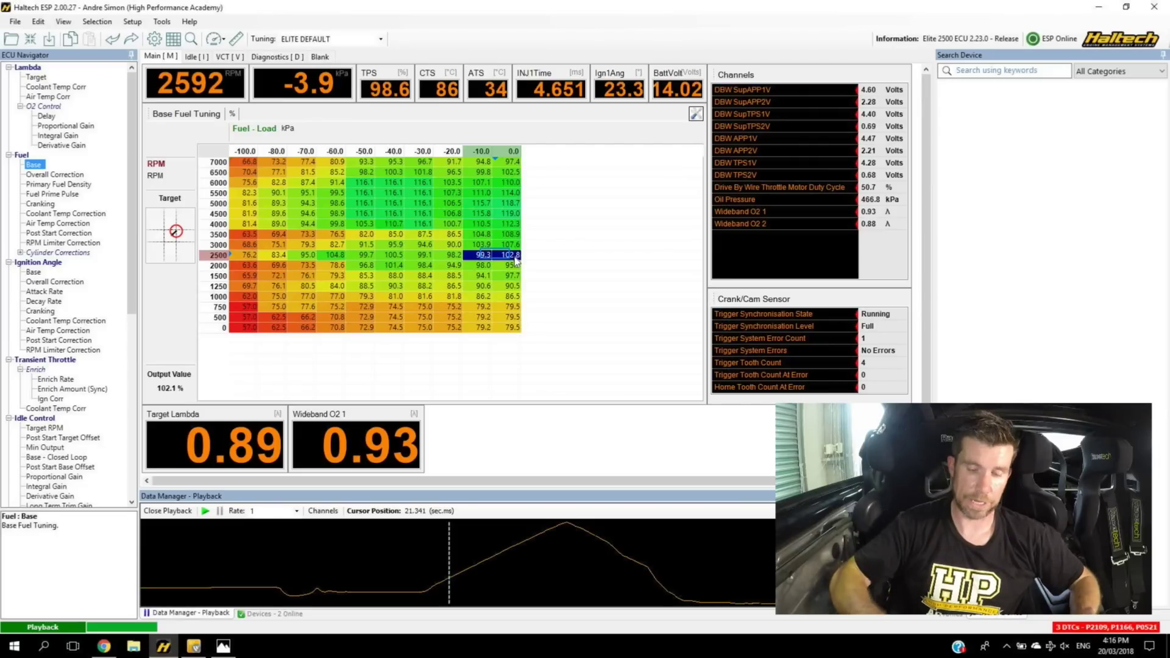
{"action": "key", "text": "p"}
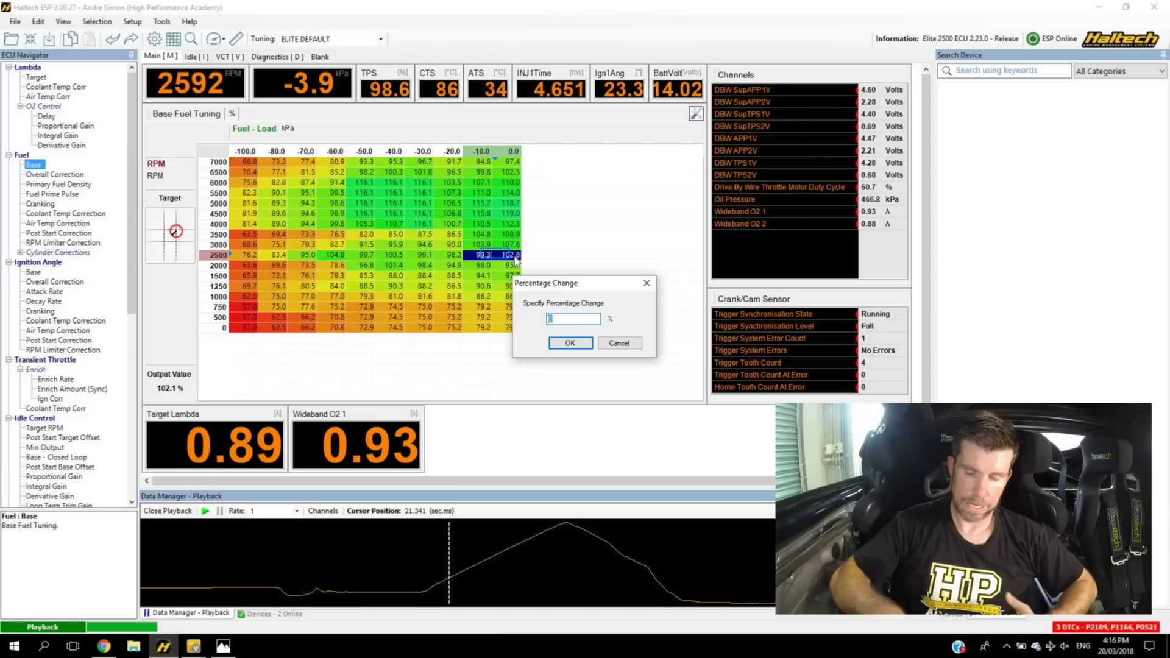
{"action": "key", "text": "Return"}
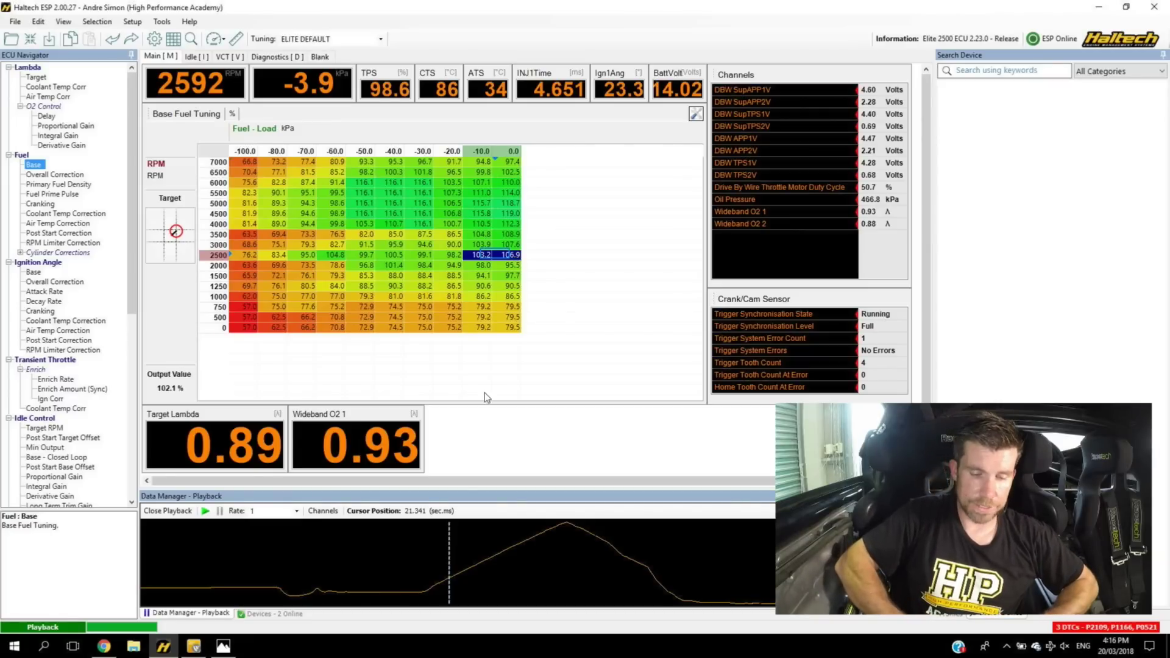
At about 28.2 s in the log, increase the 6000 RPM cells at -10 and 0 kPa by 8%, and close the playback
{"action": "left_click_drag", "start_coordinate": [451, 553], "coordinate": [548, 553]}
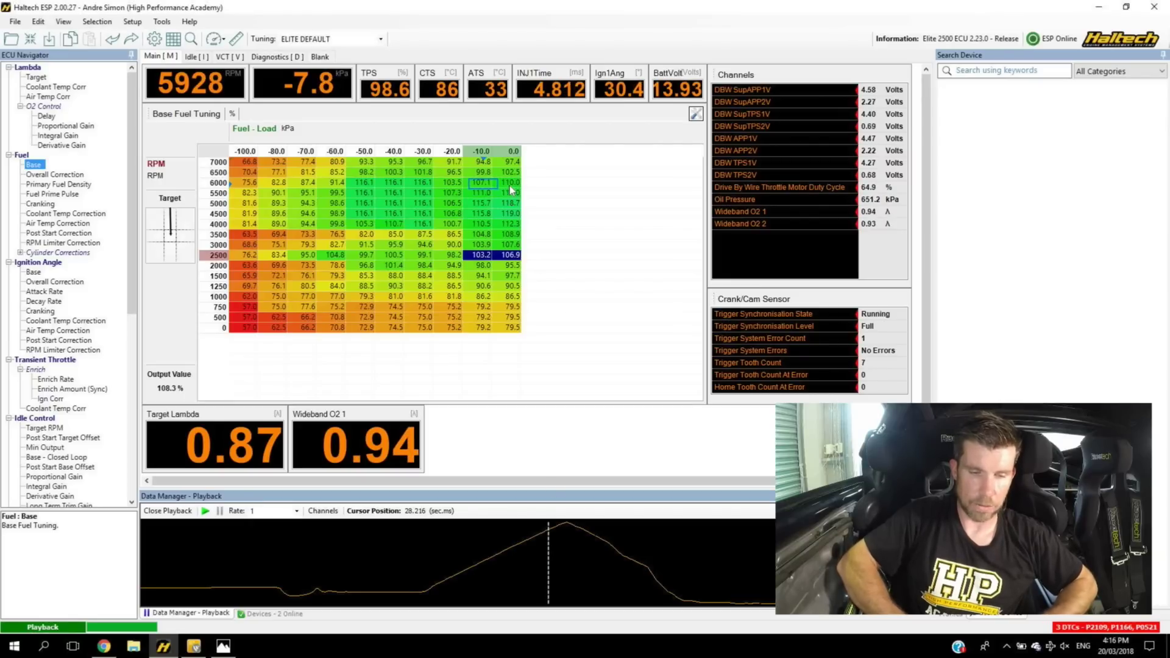
{"action": "left_click", "coordinate": [489, 184]}
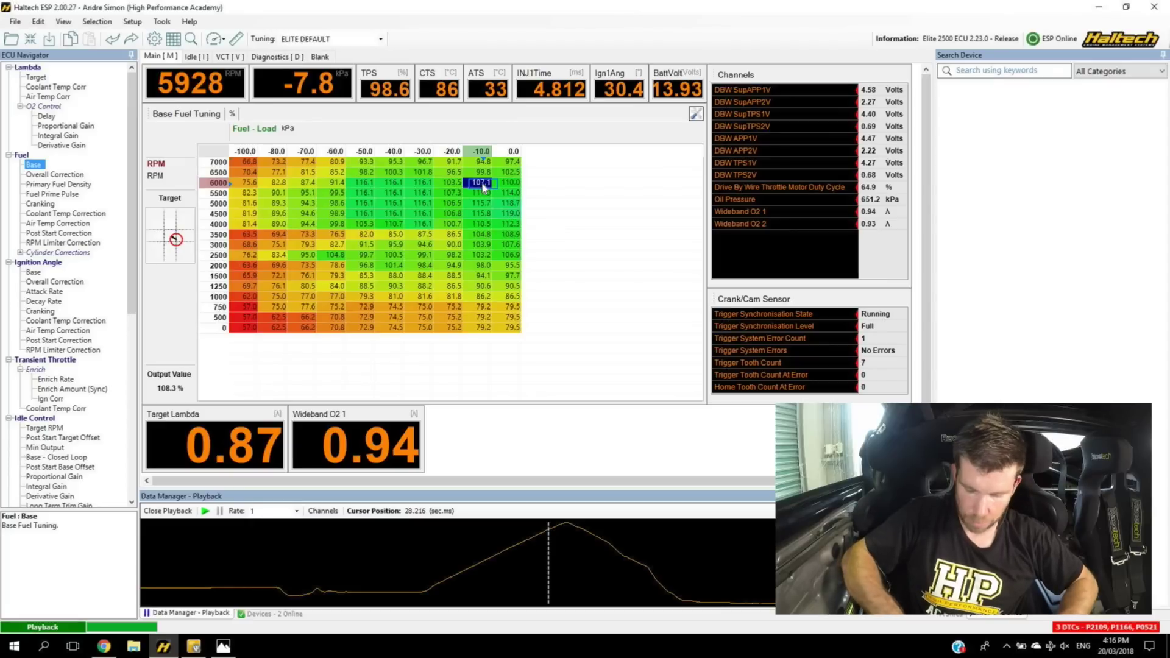
{"action": "key", "text": "shift+Right"}
{"action": "type", "text": "p8"}
{"action": "key", "text": "Return"}
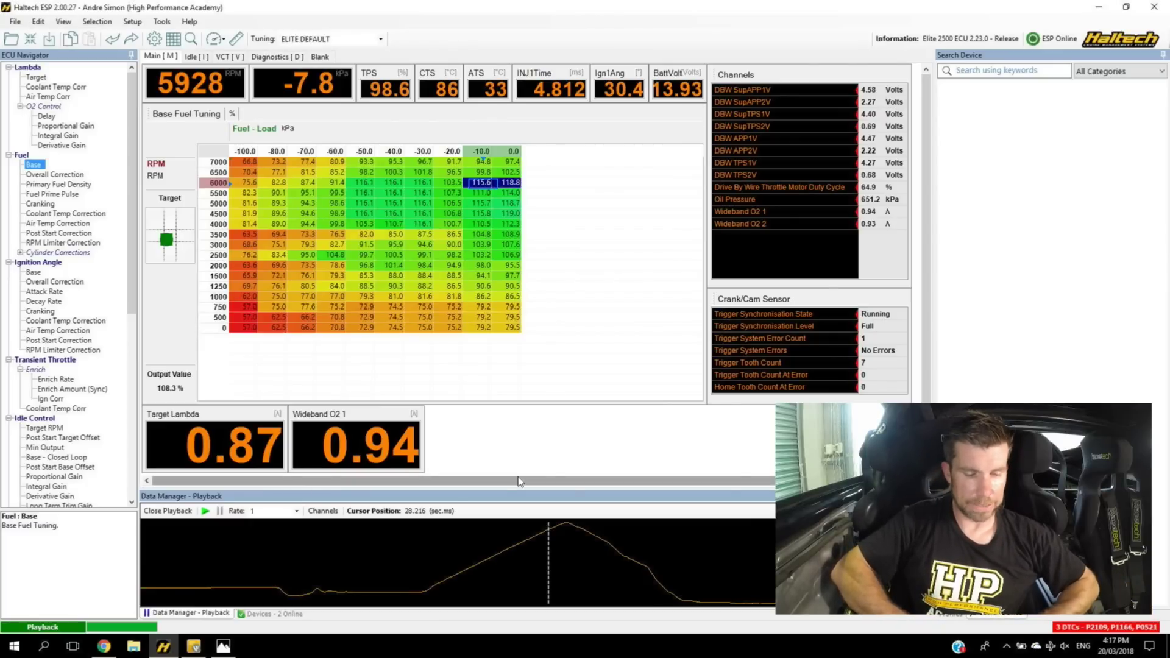
{"action": "left_click", "coordinate": [176, 513]}
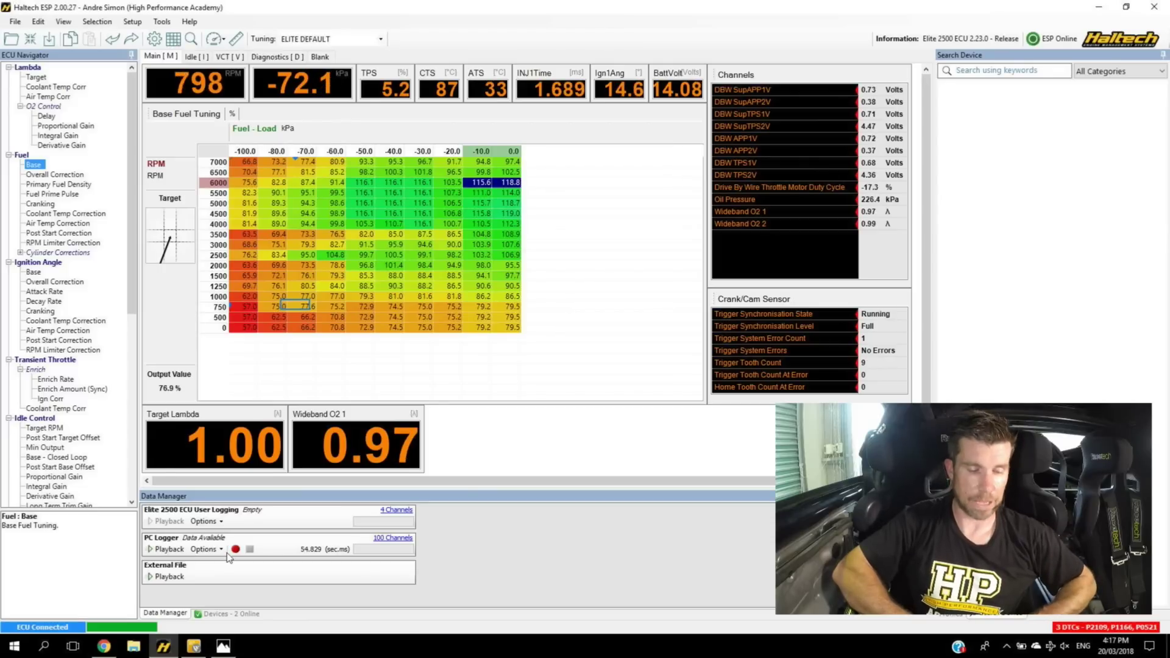
Review the PC Logger setup's page layout channels option and its custom channel selection, leaving the setup without saving
{"action": "left_click", "coordinate": [215, 550]}
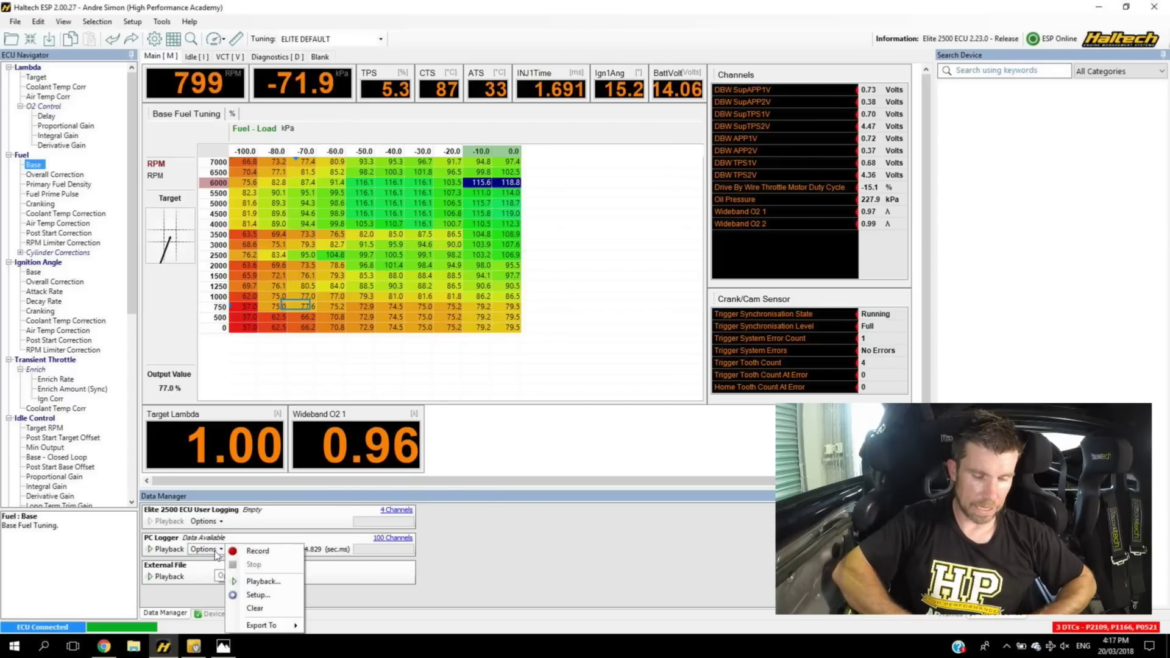
{"action": "left_click", "coordinate": [263, 595]}
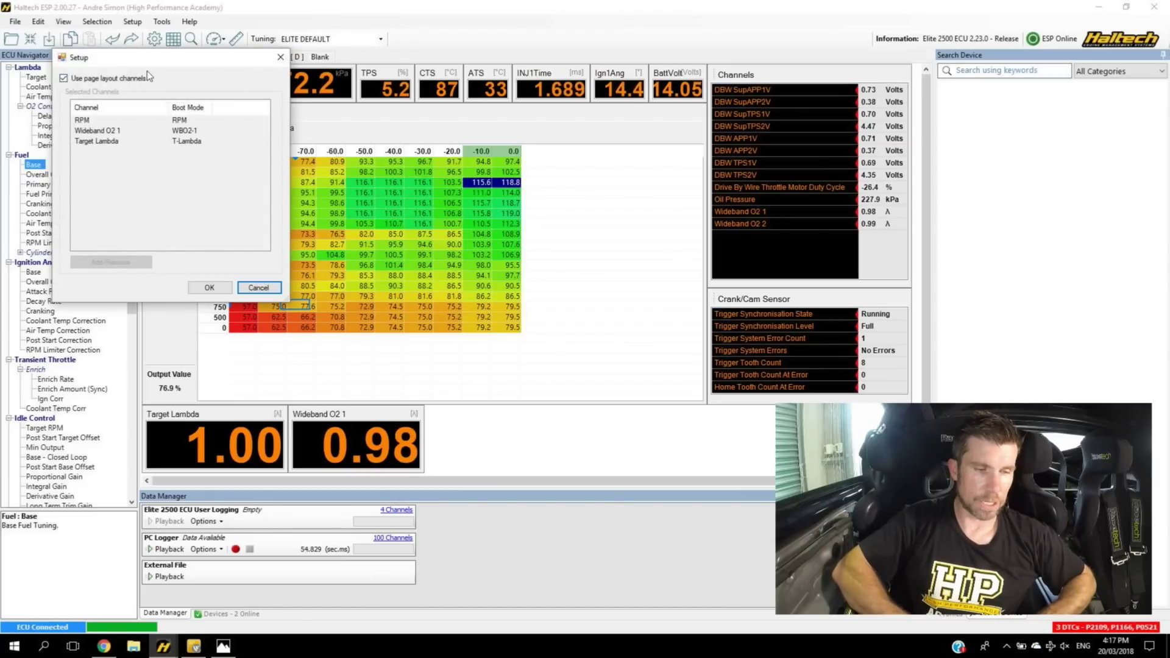
{"action": "mouse_move", "coordinate": [131, 63]}
{"action": "left_mouse_down"}
{"action": "mouse_move", "coordinate": [68, 59]}
{"action": "mouse_move", "coordinate": [60, 85]}
{"action": "mouse_move", "coordinate": [147, 95]}
{"action": "mouse_move", "coordinate": [129, 72]}
{"action": "left_mouse_up"}
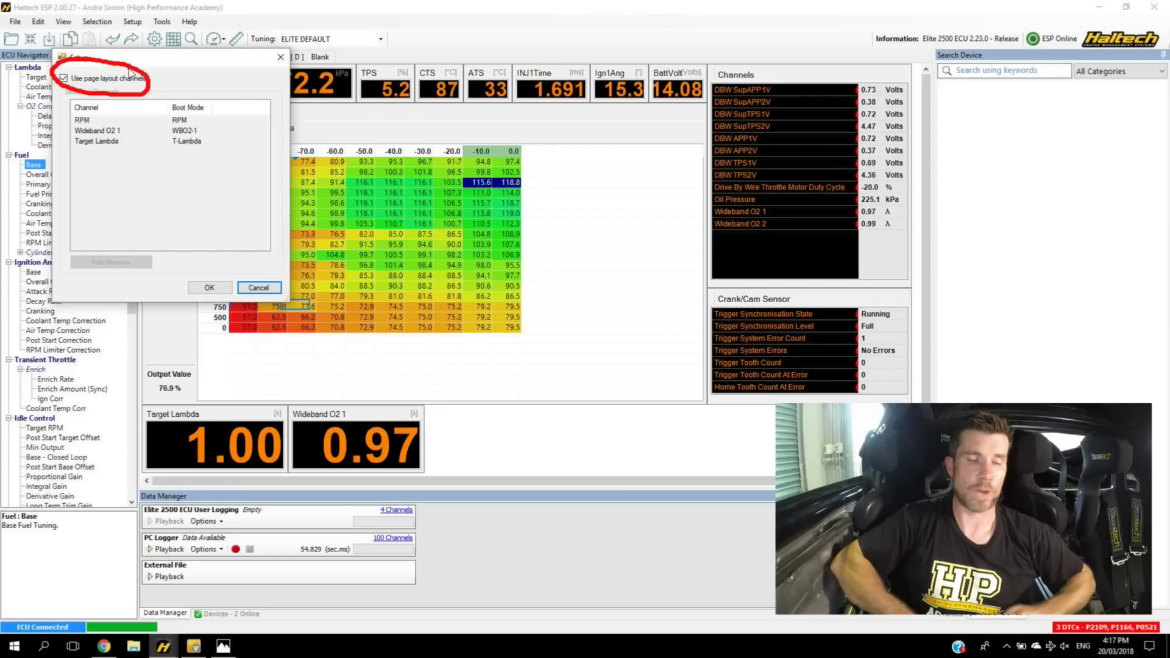
{"action": "key", "text": "Escape"}
{"action": "left_click", "coordinate": [64, 79]}
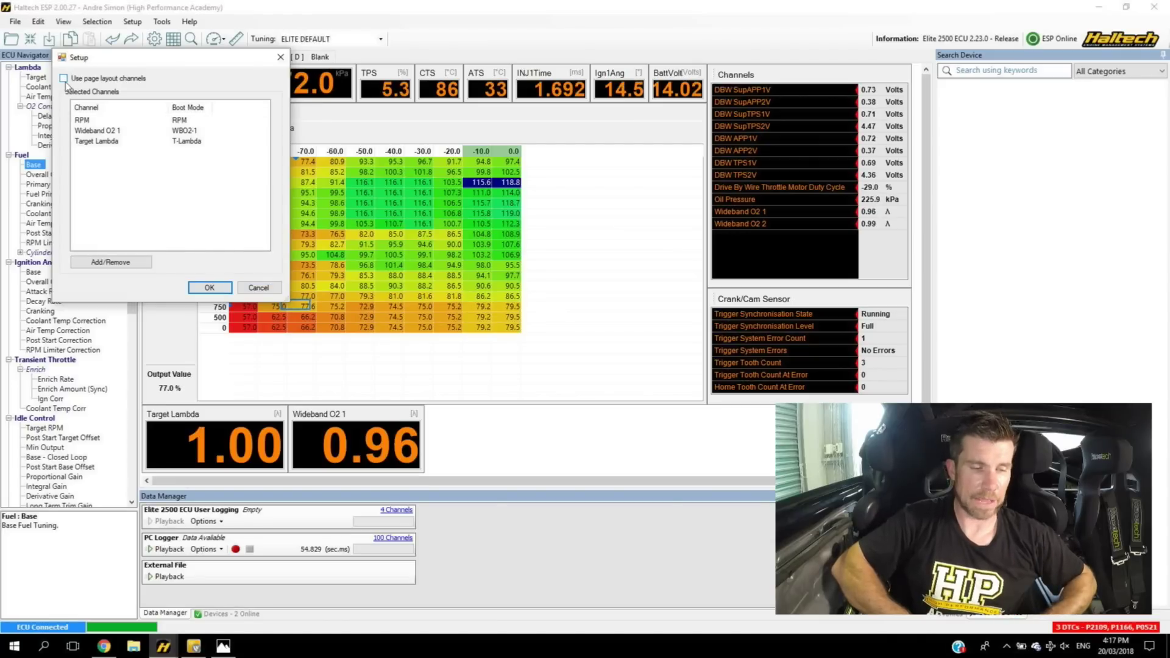
{"action": "mouse_move", "coordinate": [238, 96]}
{"action": "left_mouse_down"}
{"action": "mouse_move", "coordinate": [101, 87]}
{"action": "mouse_move", "coordinate": [63, 122]}
{"action": "mouse_move", "coordinate": [66, 151]}
{"action": "mouse_move", "coordinate": [148, 180]}
{"action": "mouse_move", "coordinate": [245, 147]}
{"action": "mouse_move", "coordinate": [209, 94]}
{"action": "left_mouse_up"}
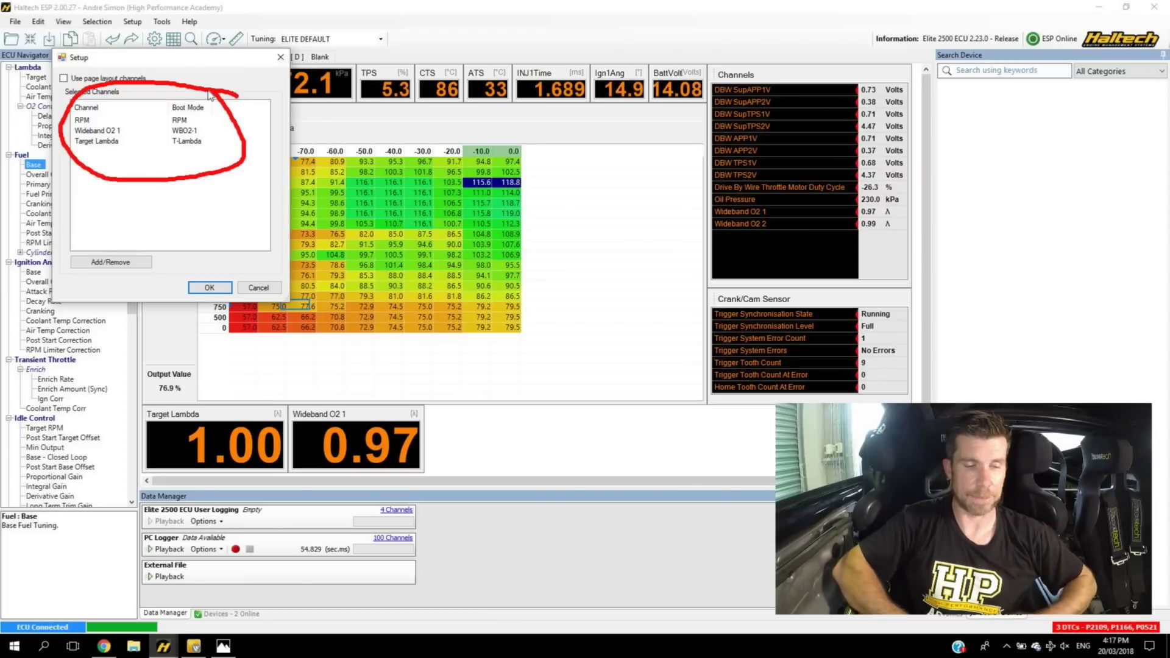
{"action": "left_click", "coordinate": [137, 265]}
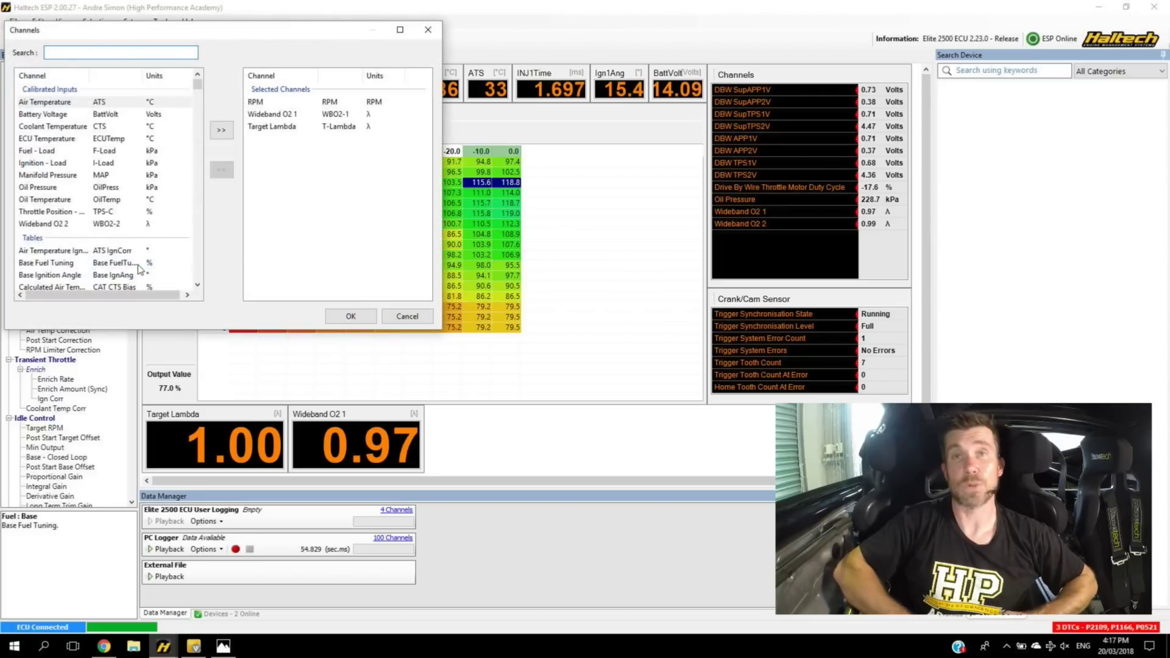
{"action": "left_click", "coordinate": [345, 309]}
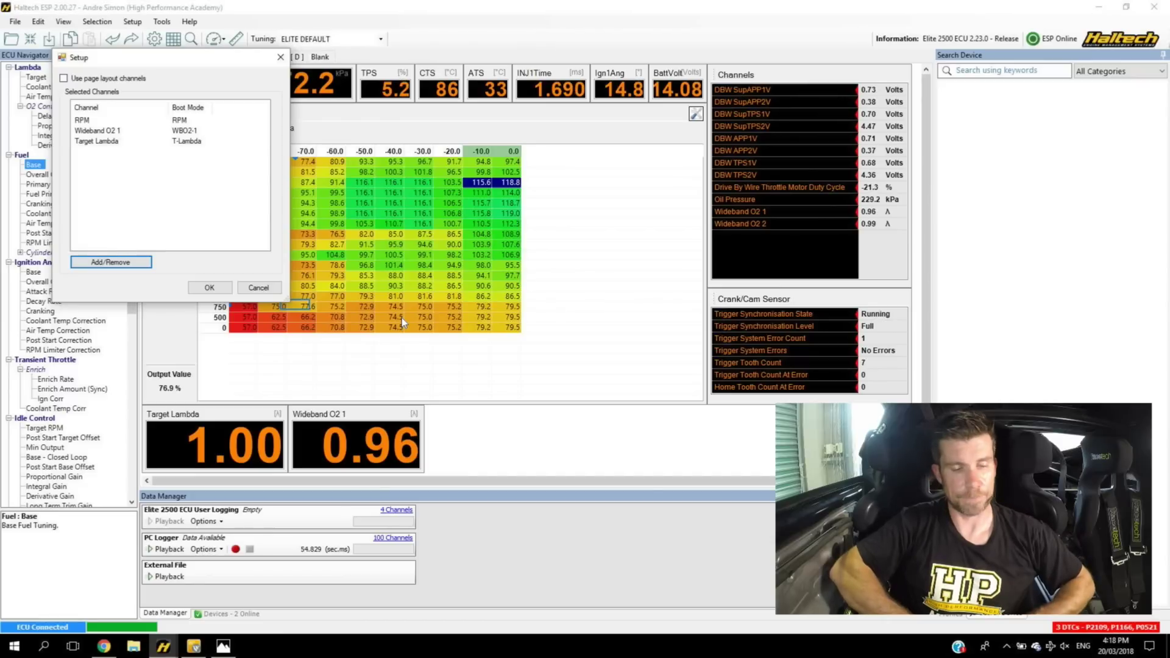
{"action": "left_click", "coordinate": [265, 284]}
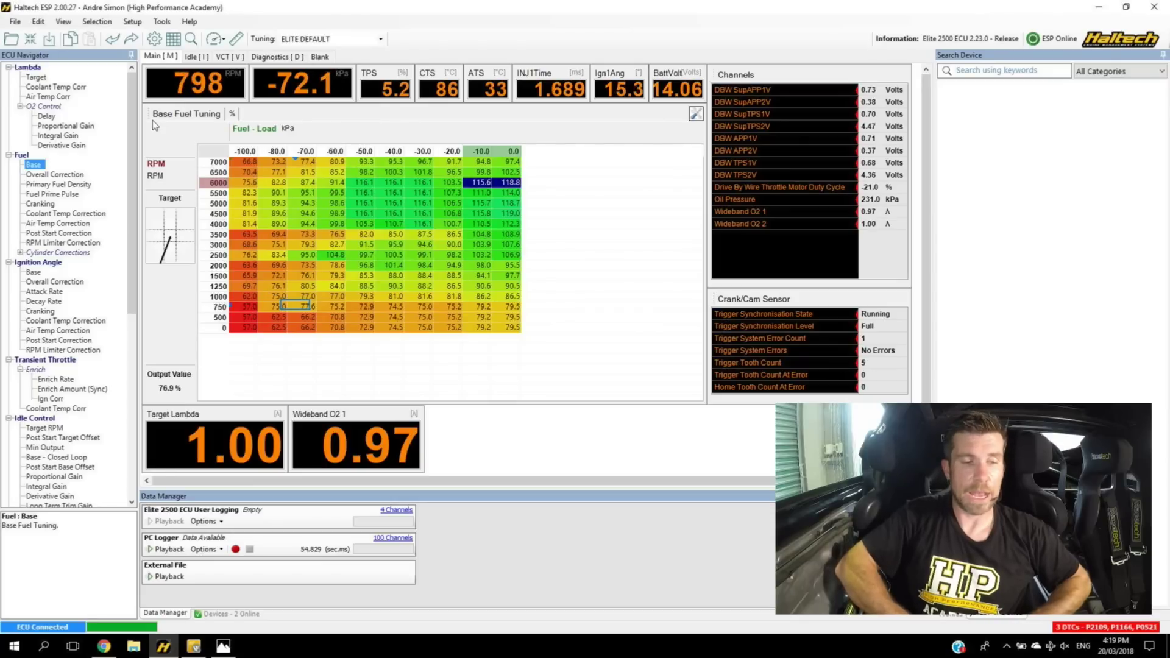
Set the minimum RPM for O2 Control to 700 in the ECU's main setup
{"action": "left_click", "coordinate": [154, 41]}
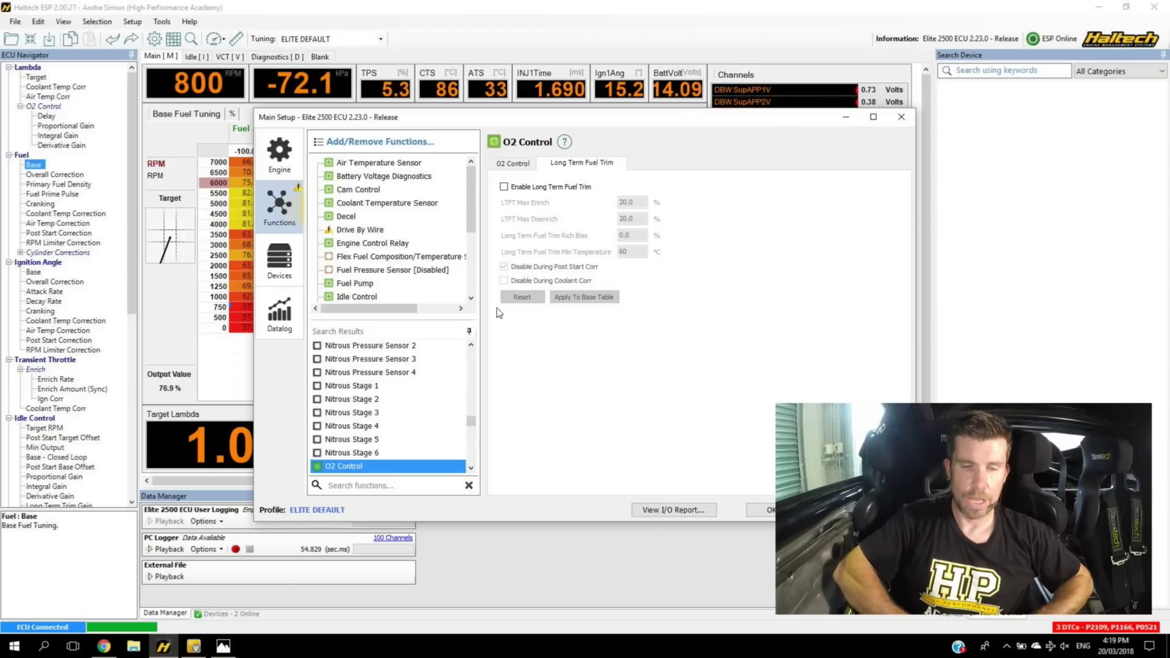
{"action": "left_click", "coordinate": [506, 166]}
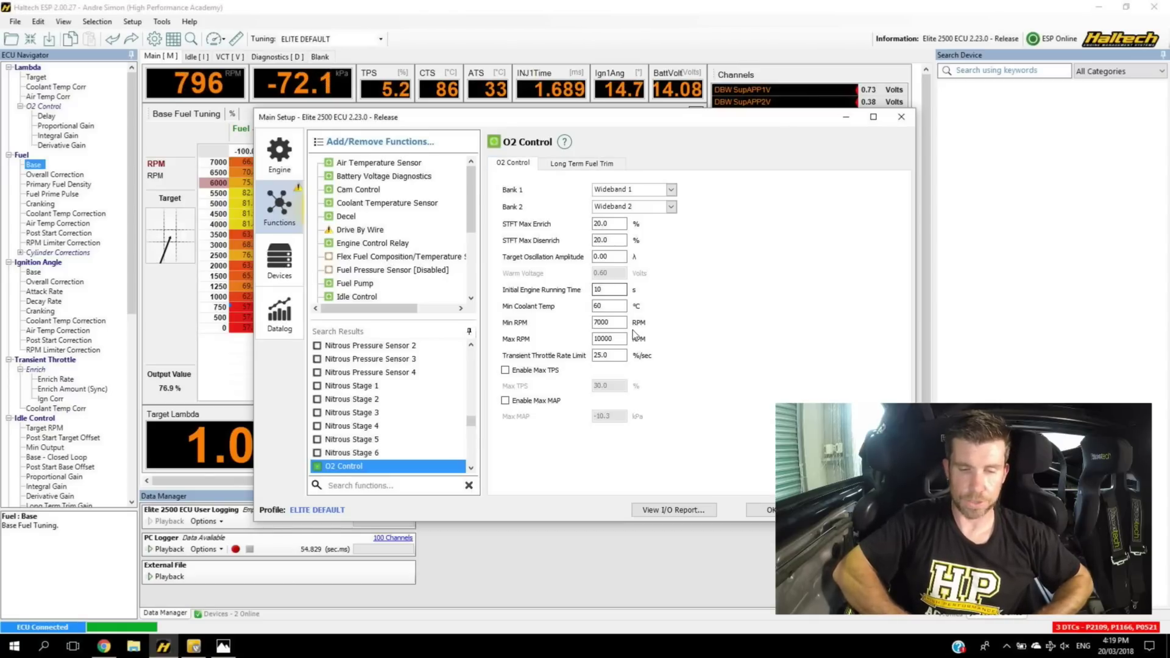
{"action": "double_click", "coordinate": [615, 324]}
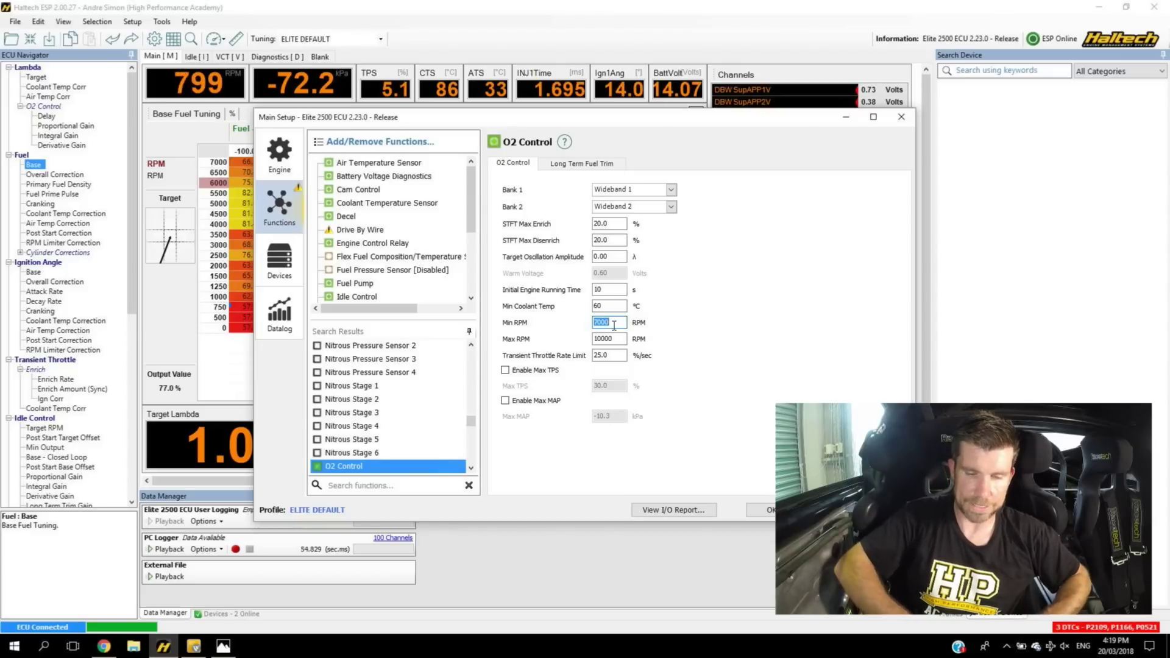
{"action": "type", "text": "70"}
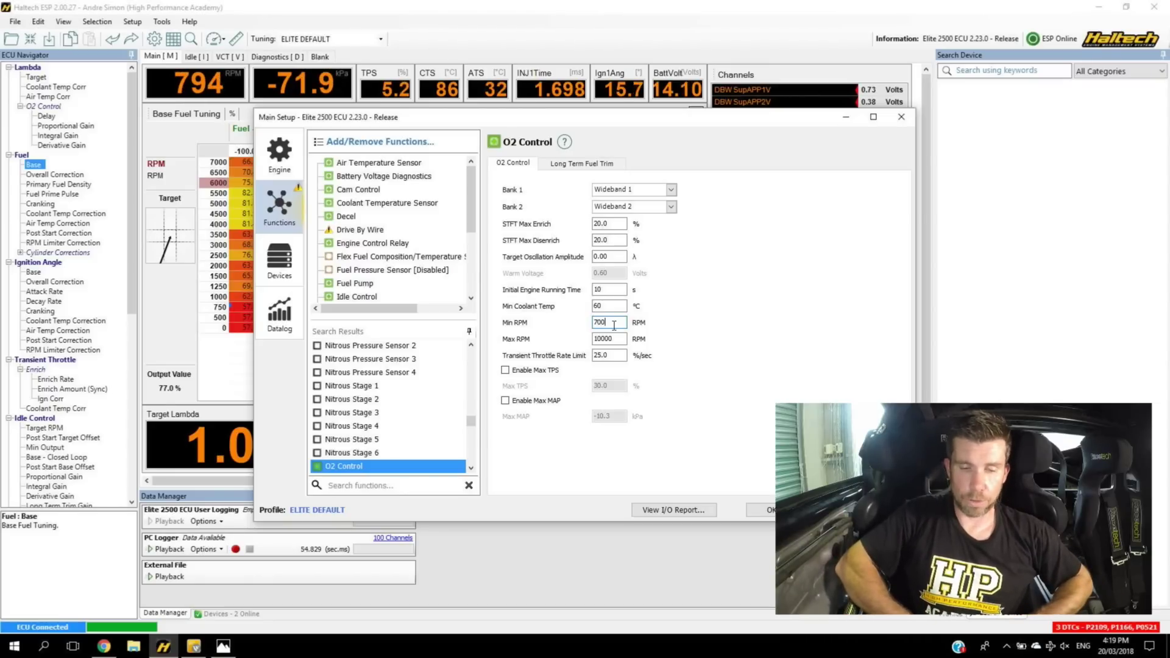
Enable long term fuel trim for O2 Control and accept the main setup changes
{"action": "left_click", "coordinate": [580, 173]}
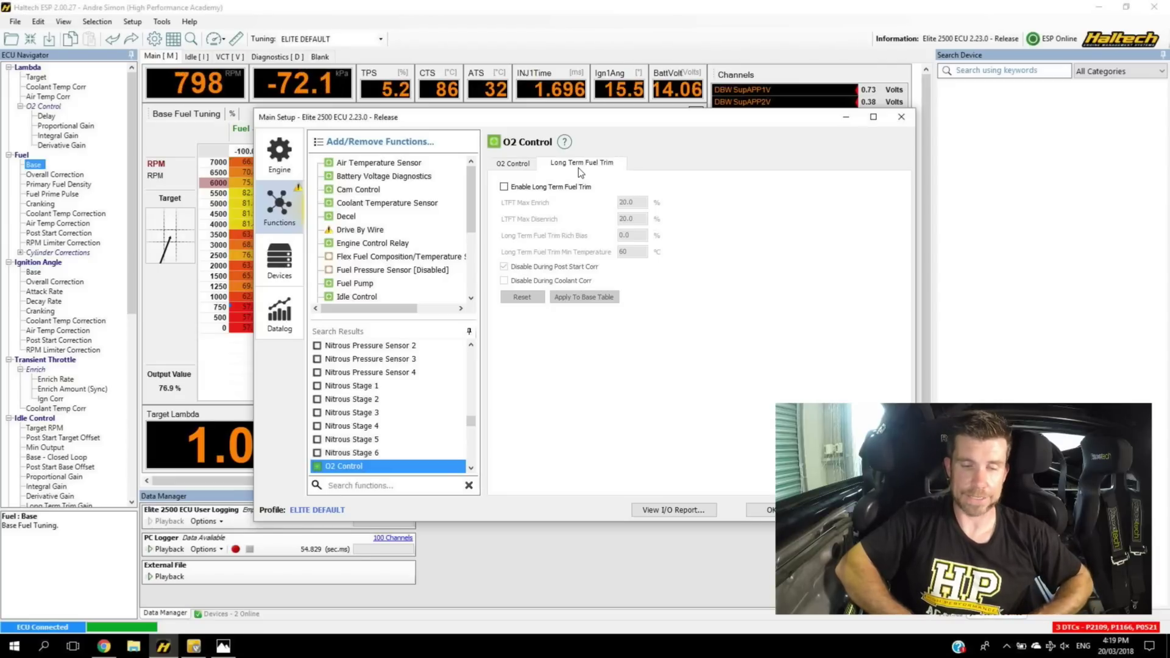
{"action": "left_click", "coordinate": [504, 186]}
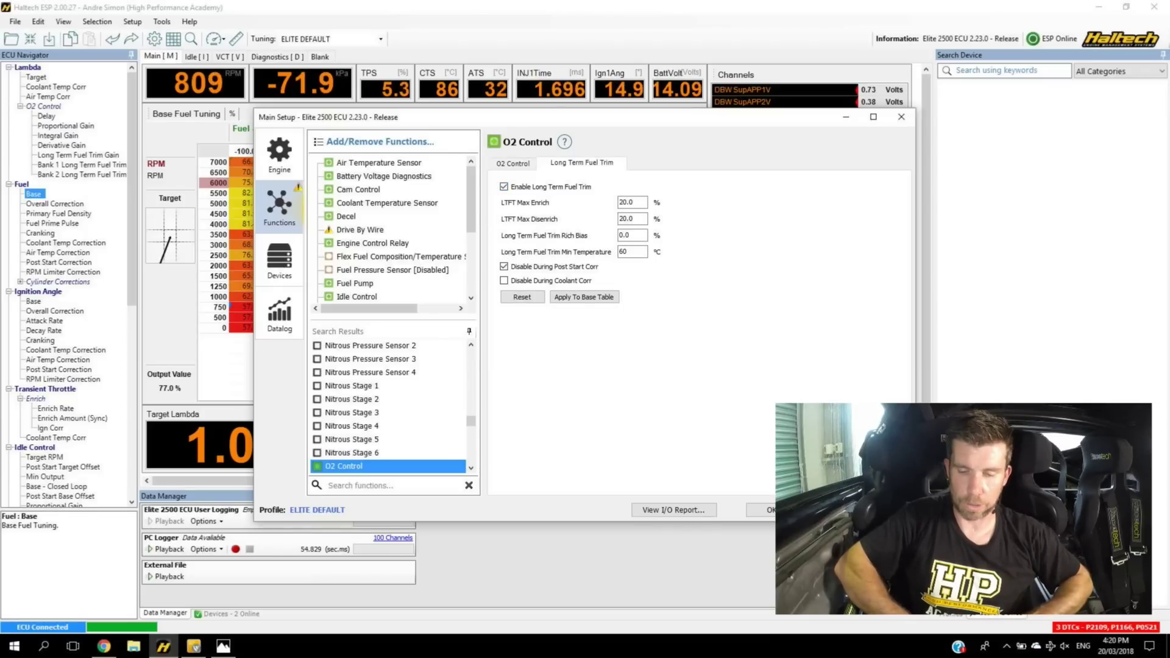
{"action": "left_click", "coordinate": [769, 510]}
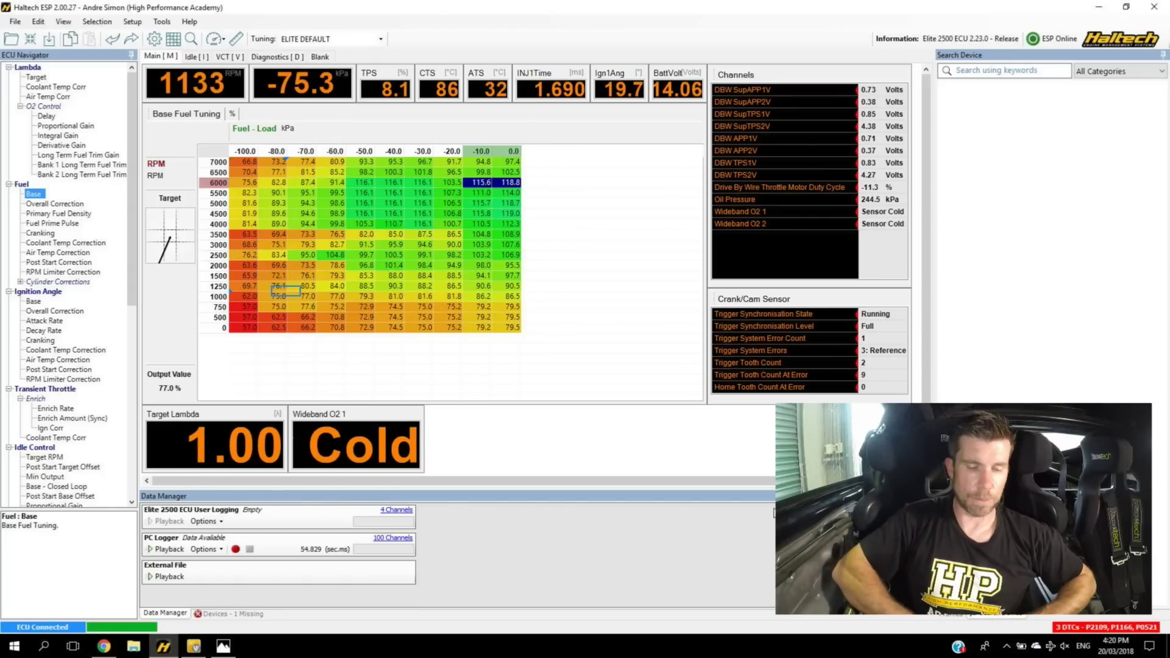
Add a number display for the O2B1 STFT channel beside the Wideband O2 1 gauge, sized to match its height
{"action": "right_click", "coordinate": [514, 441]}
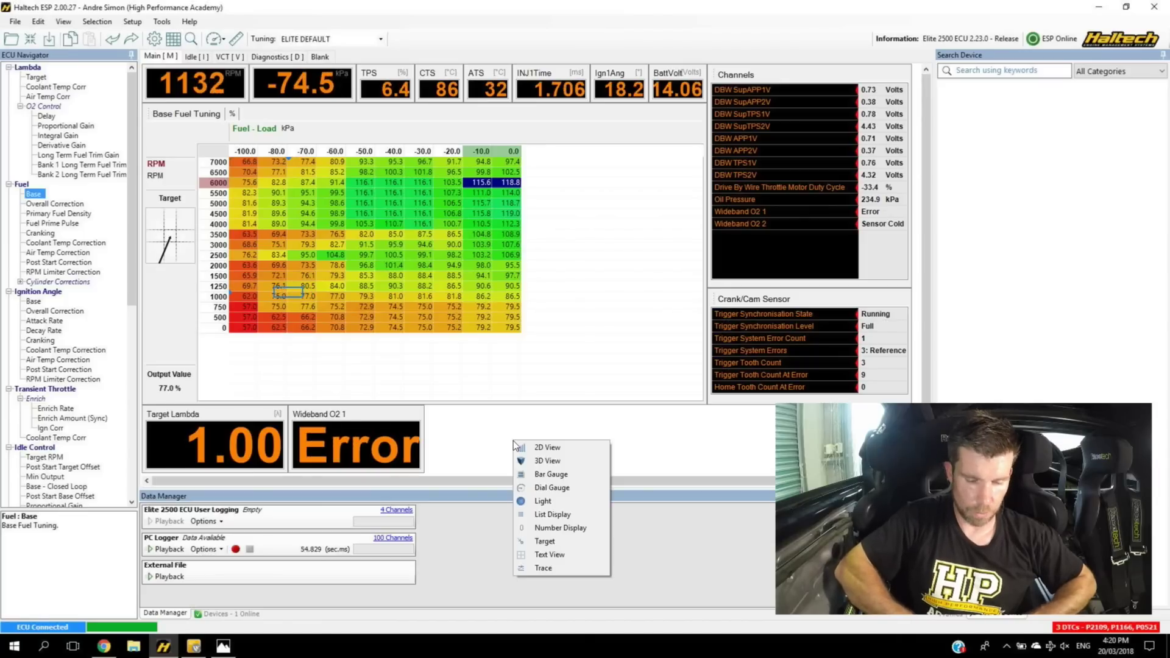
{"action": "left_click", "coordinate": [568, 524]}
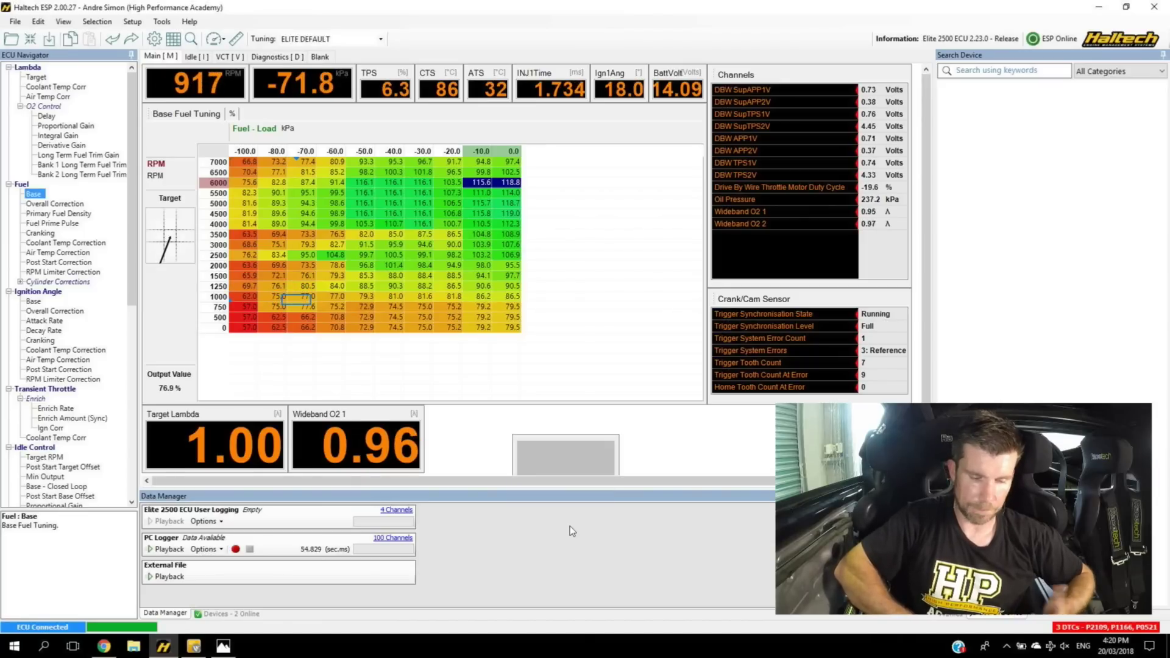
{"action": "right_click", "coordinate": [582, 458]}
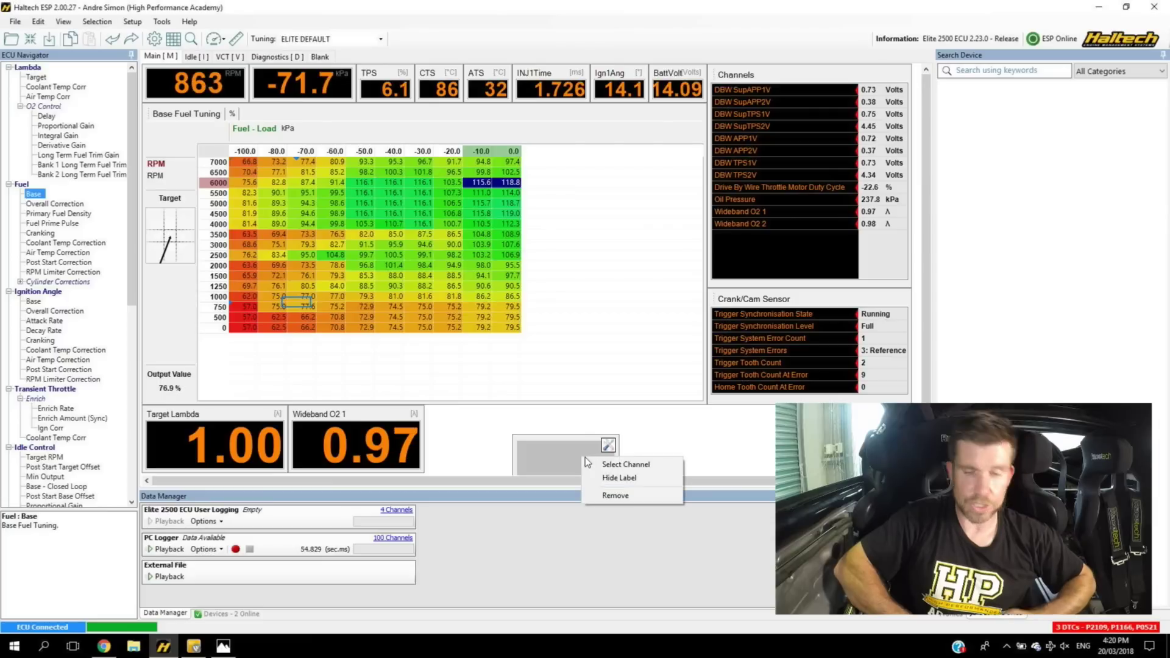
{"action": "left_click", "coordinate": [627, 464]}
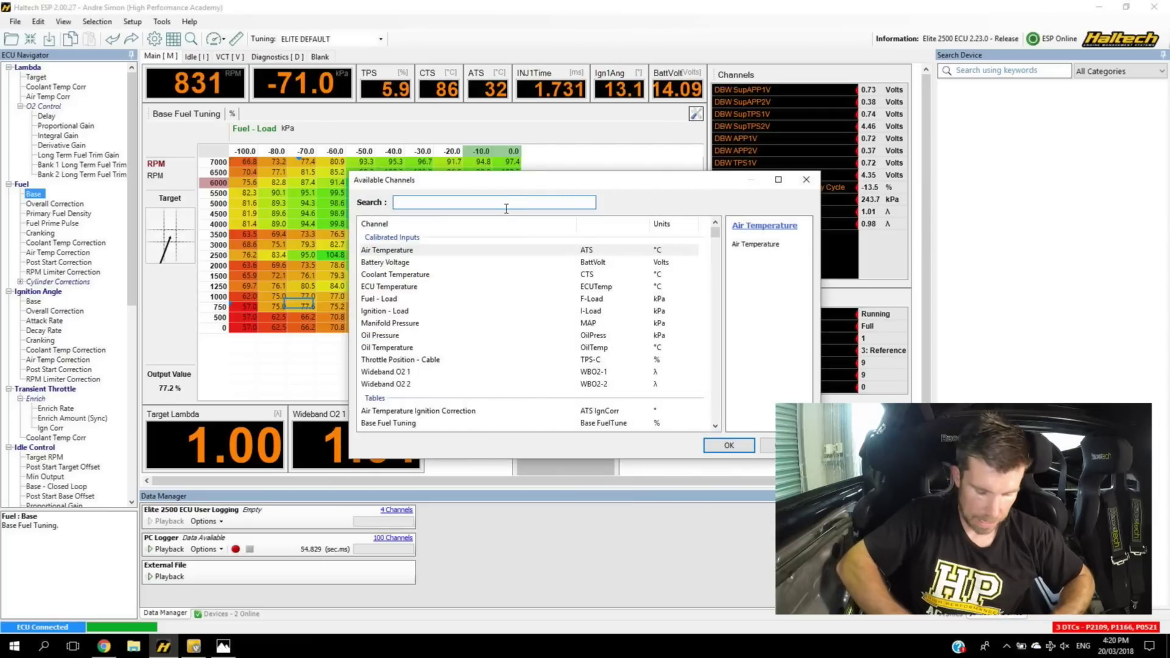
{"action": "type", "text": "o2"}
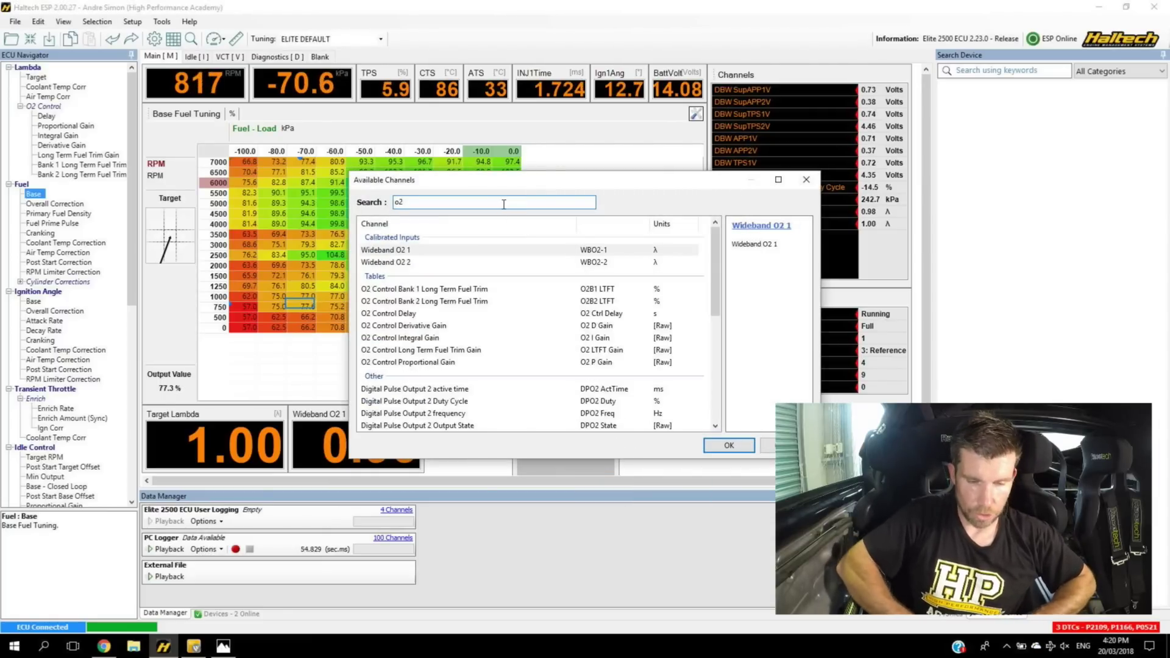
{"action": "left_click_drag", "start_coordinate": [715, 279], "coordinate": [720, 346]}
{"action": "double_click", "coordinate": [602, 334]}
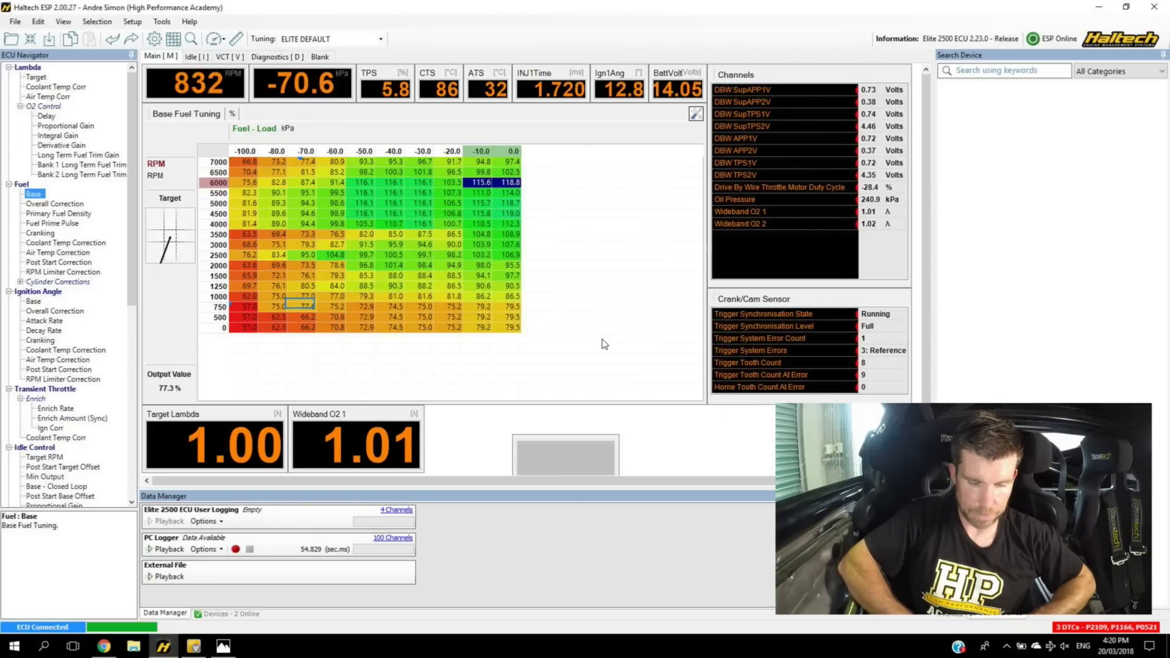
{"action": "left_click_drag", "start_coordinate": [598, 458], "coordinate": [502, 413]}
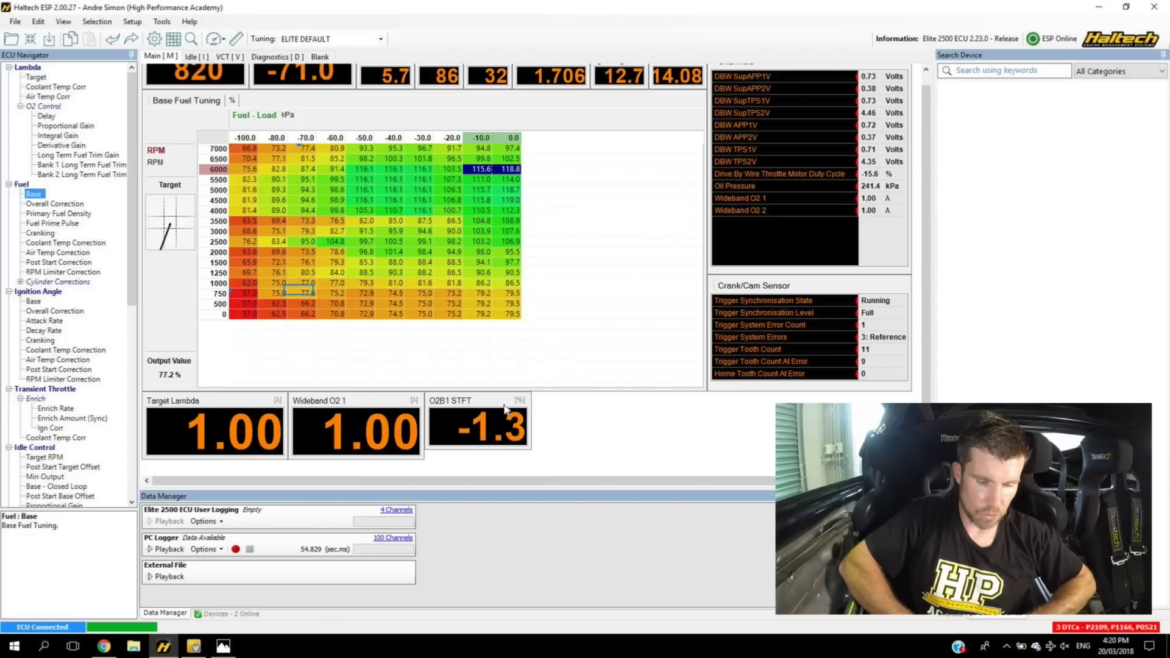
{"action": "left_click_drag", "start_coordinate": [531, 450], "coordinate": [543, 459]}
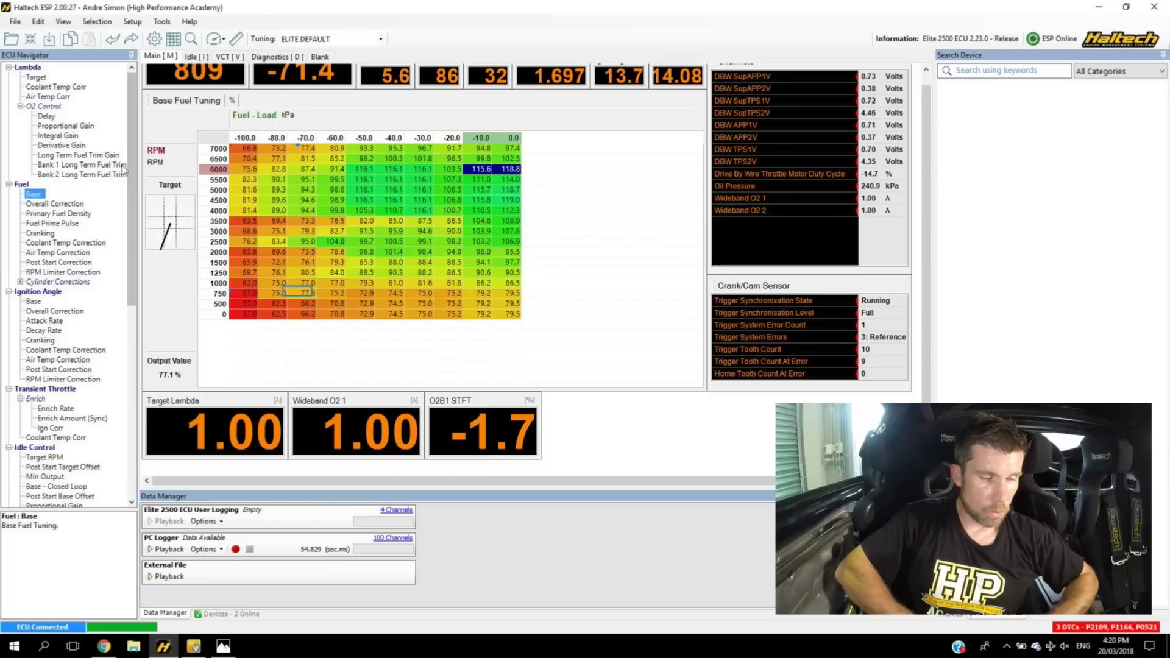
Examine the O2B1 STFT reading and the idle-region cells of the Bank 1 Long Term Fuel Trim table
{"action": "mouse_move", "coordinate": [127, 154]}
{"action": "left_mouse_down"}
{"action": "mouse_move", "coordinate": [34, 158]}
{"action": "mouse_move", "coordinate": [18, 184]}
{"action": "mouse_move", "coordinate": [101, 194]}
{"action": "mouse_move", "coordinate": [135, 162]}
{"action": "left_mouse_up"}
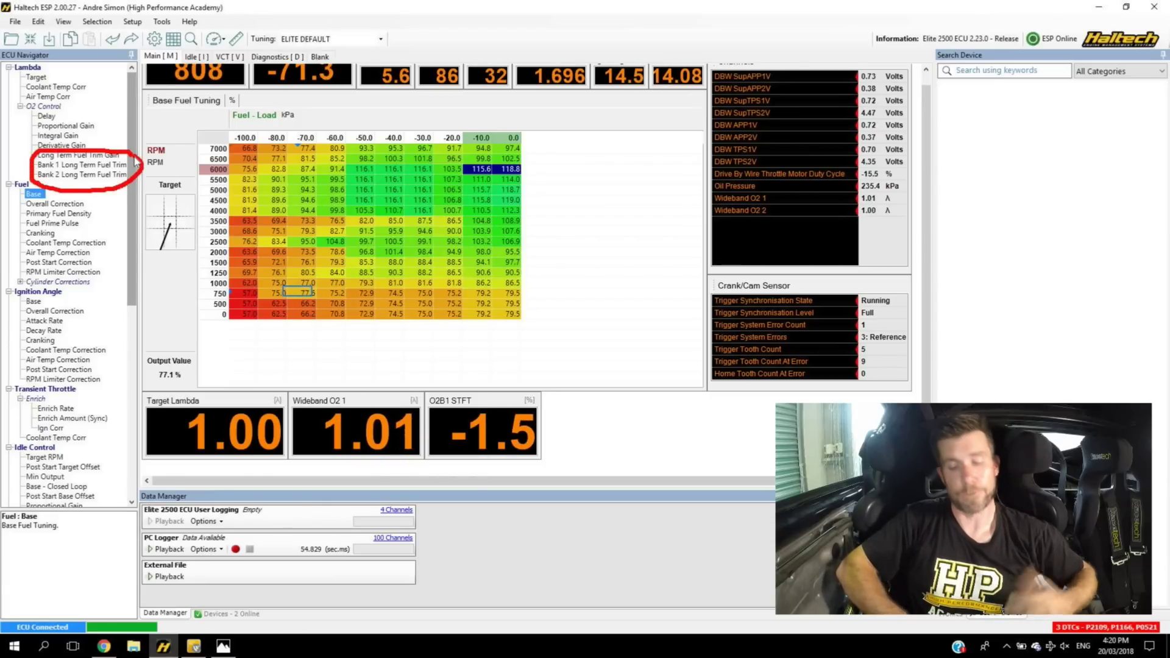
{"action": "key", "text": "Escape"}
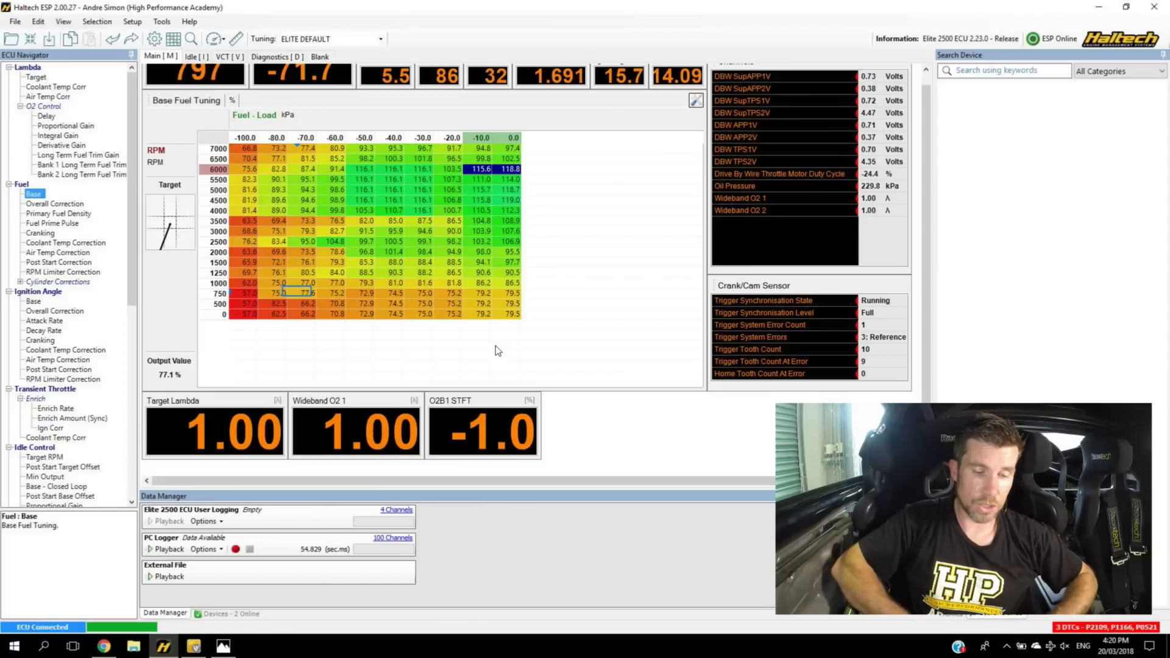
{"action": "mouse_move", "coordinate": [540, 401]}
{"action": "left_mouse_down"}
{"action": "mouse_move", "coordinate": [426, 440]}
{"action": "mouse_move", "coordinate": [481, 475]}
{"action": "mouse_move", "coordinate": [561, 416]}
{"action": "left_mouse_up"}
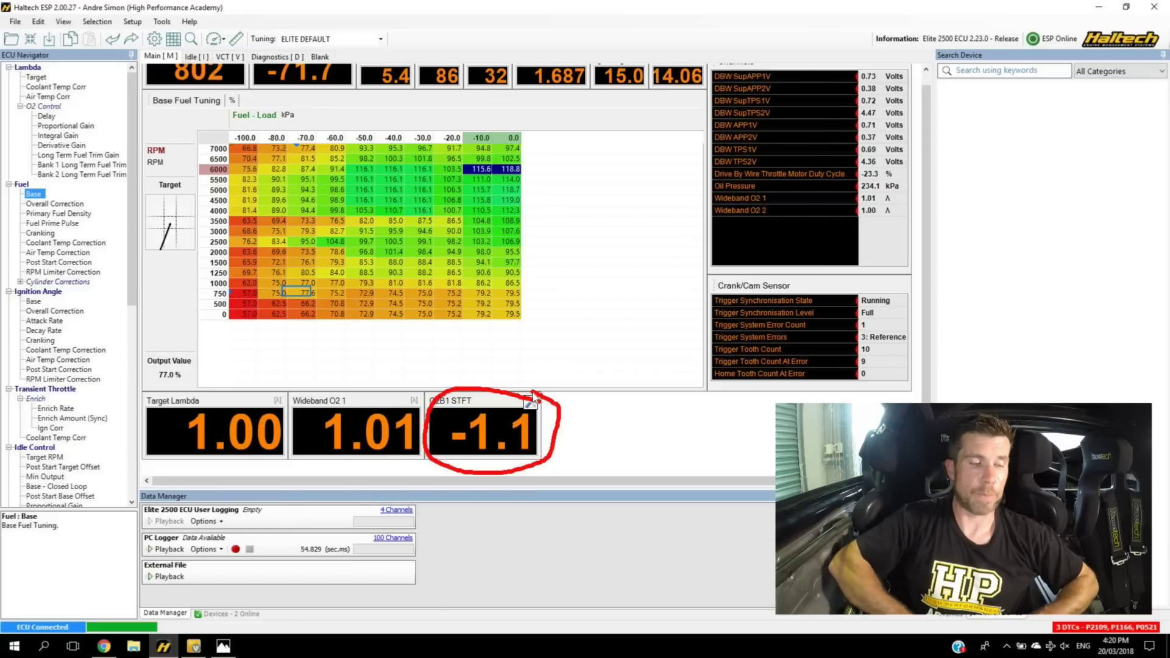
{"action": "key", "text": "Escape"}
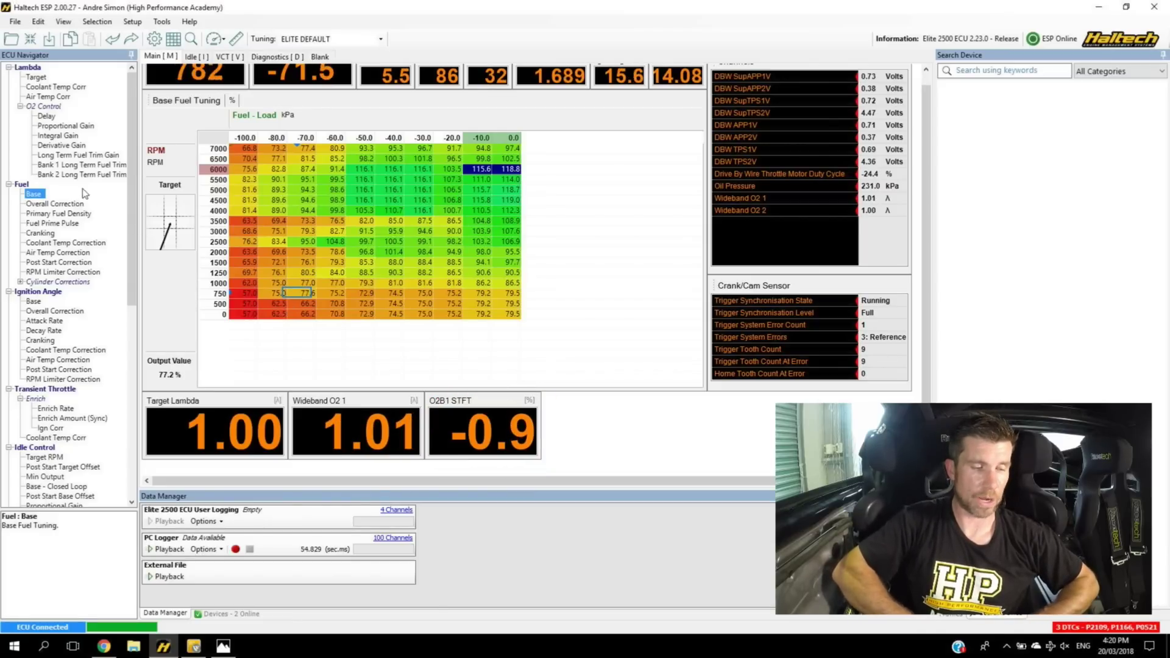
{"action": "left_click", "coordinate": [76, 166]}
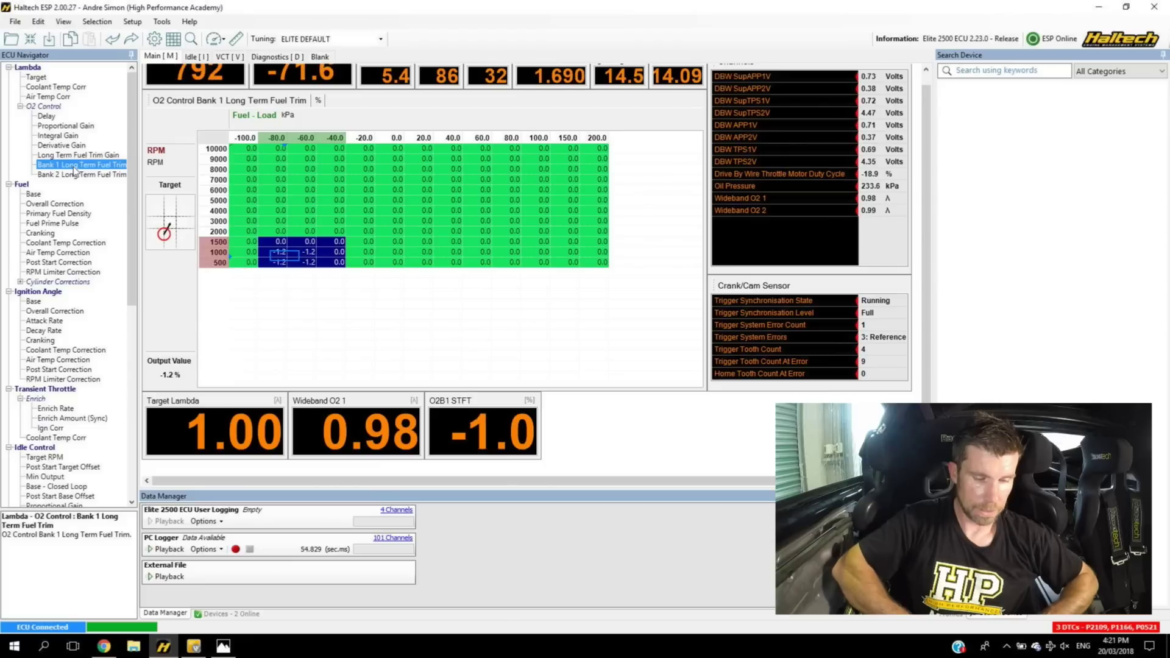
{"action": "mouse_move", "coordinate": [330, 248]}
{"action": "left_mouse_down"}
{"action": "mouse_move", "coordinate": [276, 237]}
{"action": "mouse_move", "coordinate": [250, 276]}
{"action": "mouse_move", "coordinate": [275, 291]}
{"action": "mouse_move", "coordinate": [325, 245]}
{"action": "left_mouse_up"}
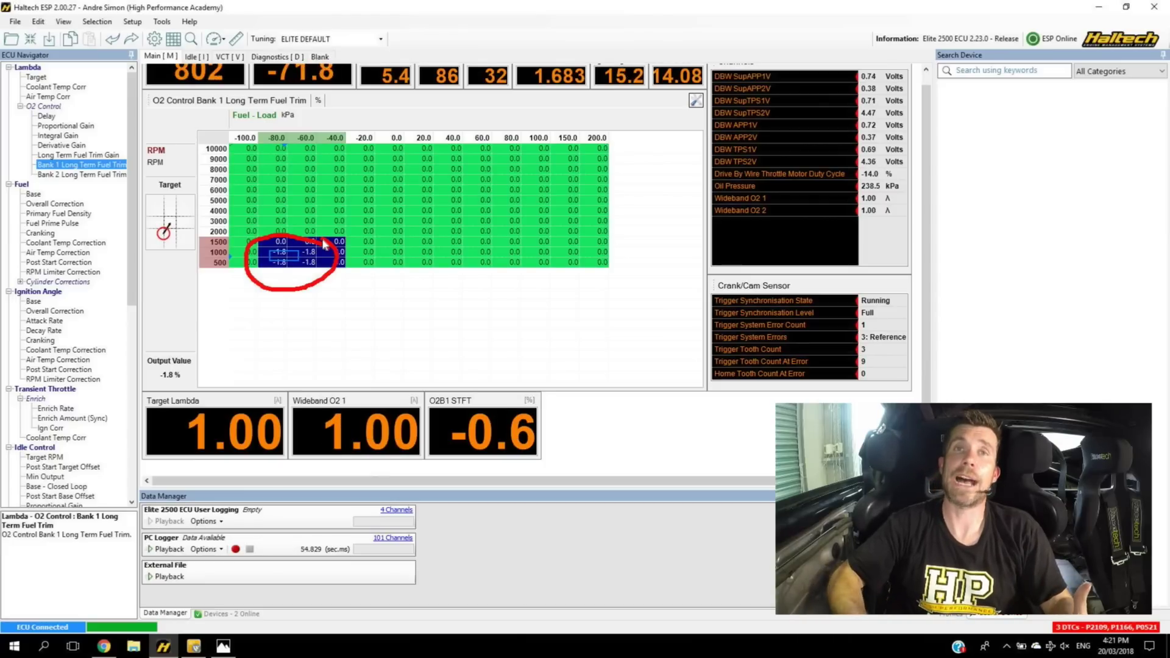
Review the O2 Control long term fuel trim settings in the main setup, including the options to reset trims or apply them to the base table
{"action": "left_click", "coordinate": [154, 38]}
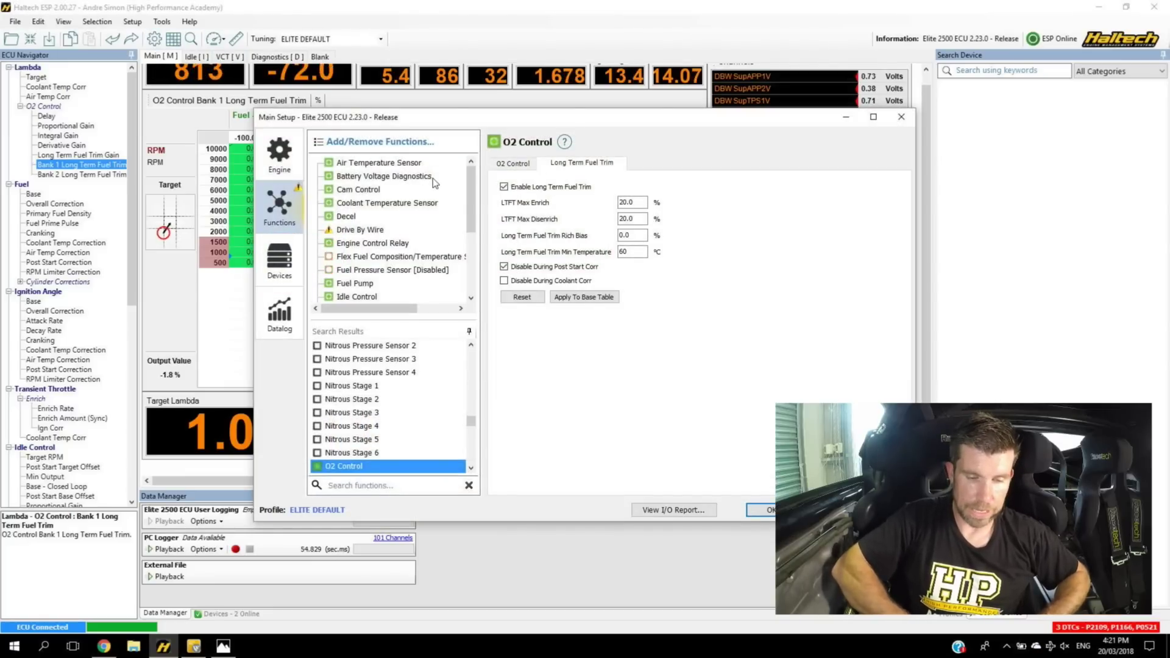
{"action": "mouse_move", "coordinate": [549, 319]}
{"action": "left_mouse_down"}
{"action": "mouse_move", "coordinate": [612, 325]}
{"action": "mouse_move", "coordinate": [638, 299]}
{"action": "left_mouse_up"}
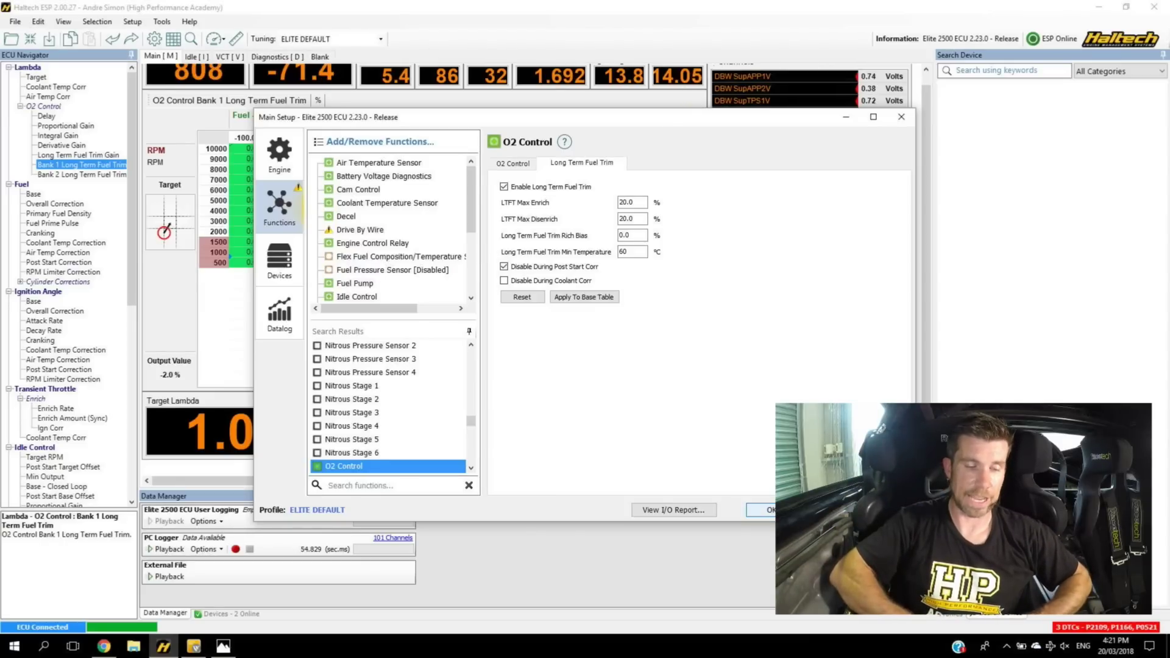
{"action": "left_click", "coordinate": [765, 509]}
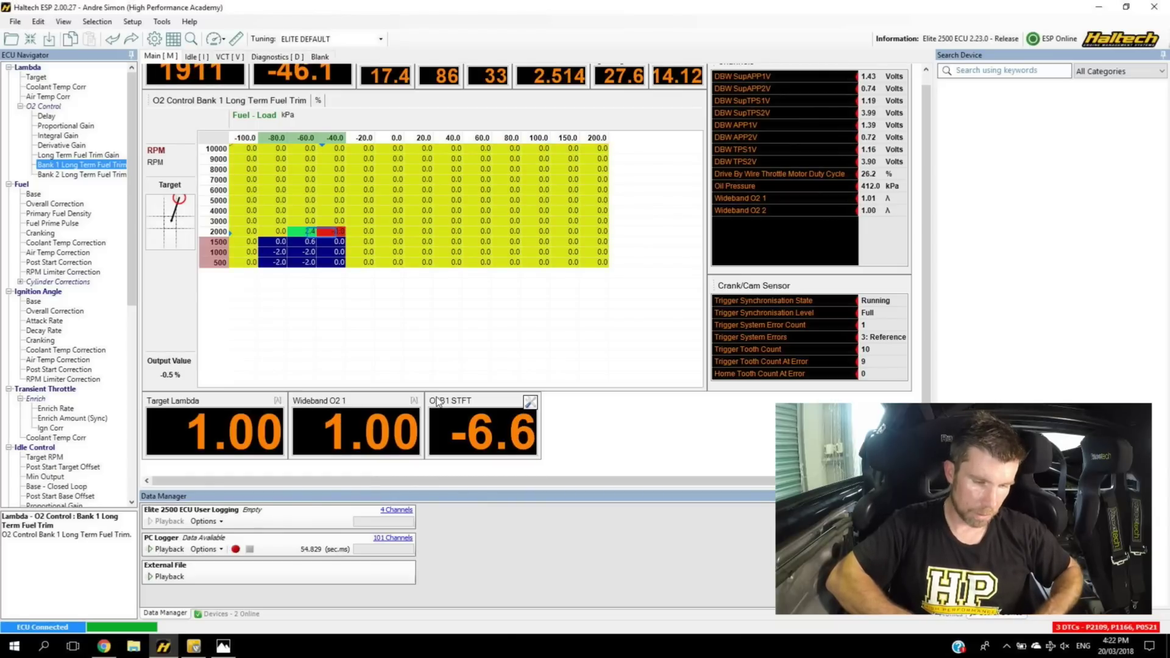
Compare the 2000 rpm cells of the Bank 1 Long Term Fuel Trim table with the base fuel table's cell at 2000 rpm and -40 kPa
{"action": "mouse_move", "coordinate": [352, 229]}
{"action": "left_mouse_down"}
{"action": "mouse_move", "coordinate": [298, 223]}
{"action": "mouse_move", "coordinate": [280, 241]}
{"action": "mouse_move", "coordinate": [316, 253]}
{"action": "mouse_move", "coordinate": [352, 229]}
{"action": "left_mouse_up"}
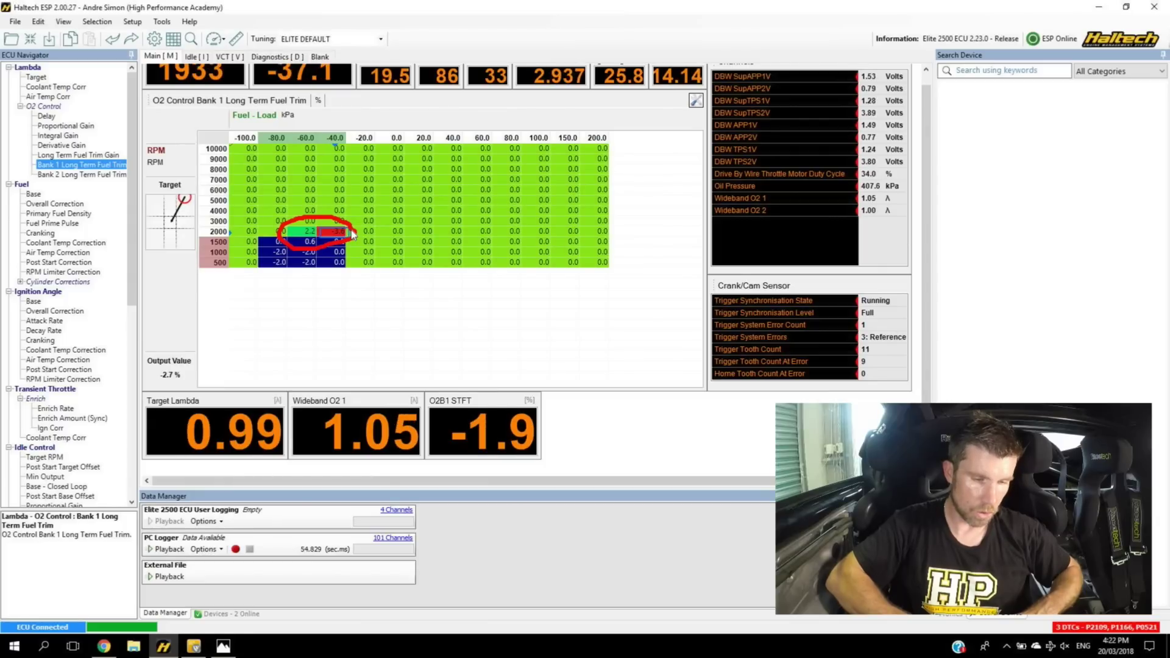
{"action": "key", "text": "Escape"}
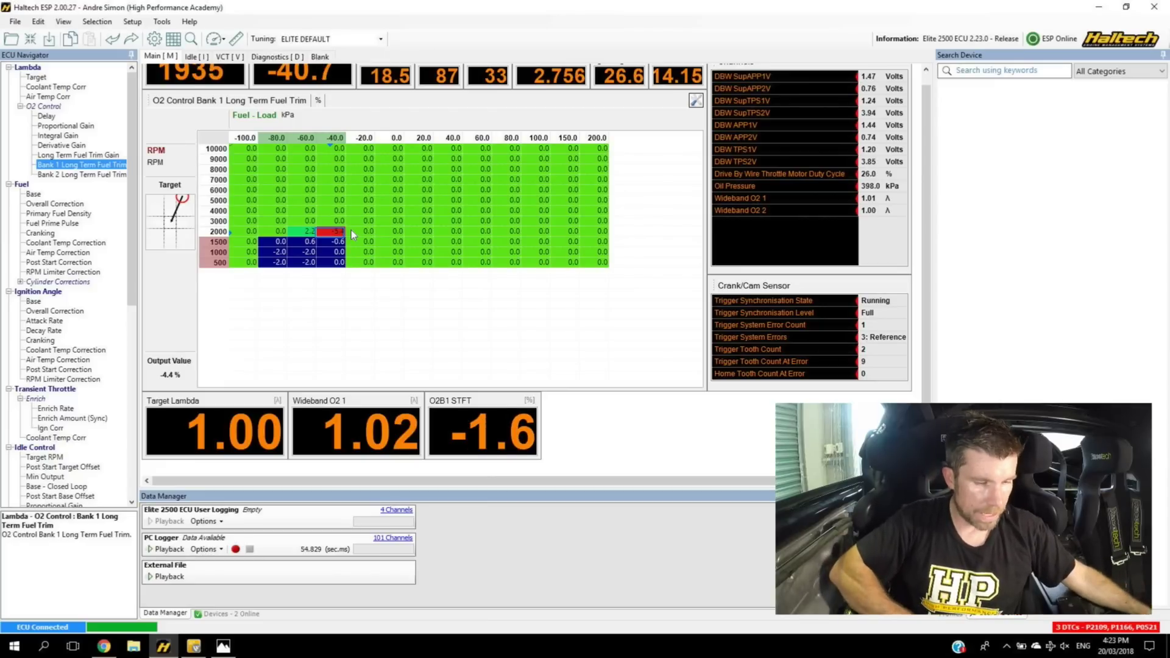
{"action": "left_click", "coordinate": [31, 194]}
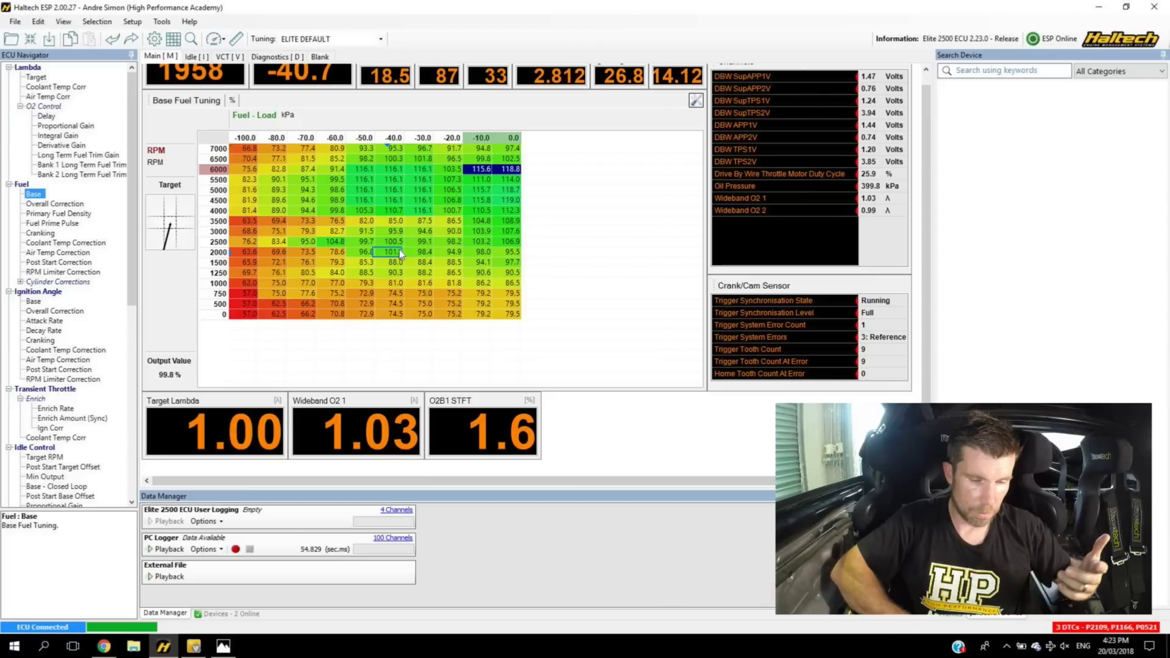
{"action": "left_click", "coordinate": [400, 251]}
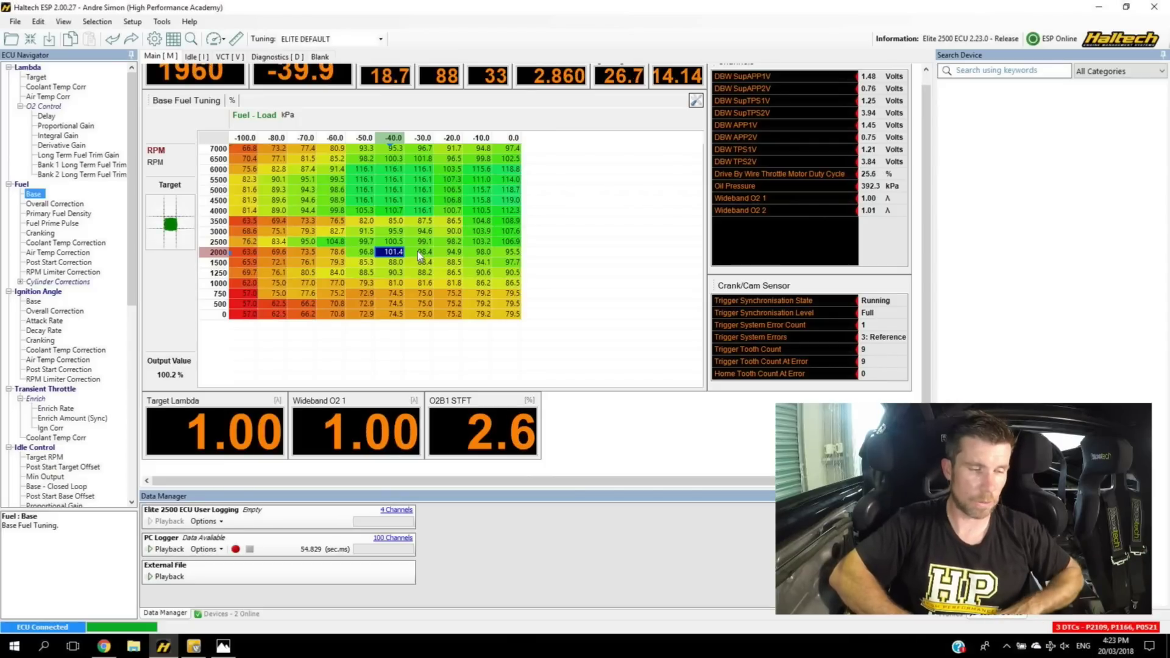
{"action": "left_click", "coordinate": [83, 168]}
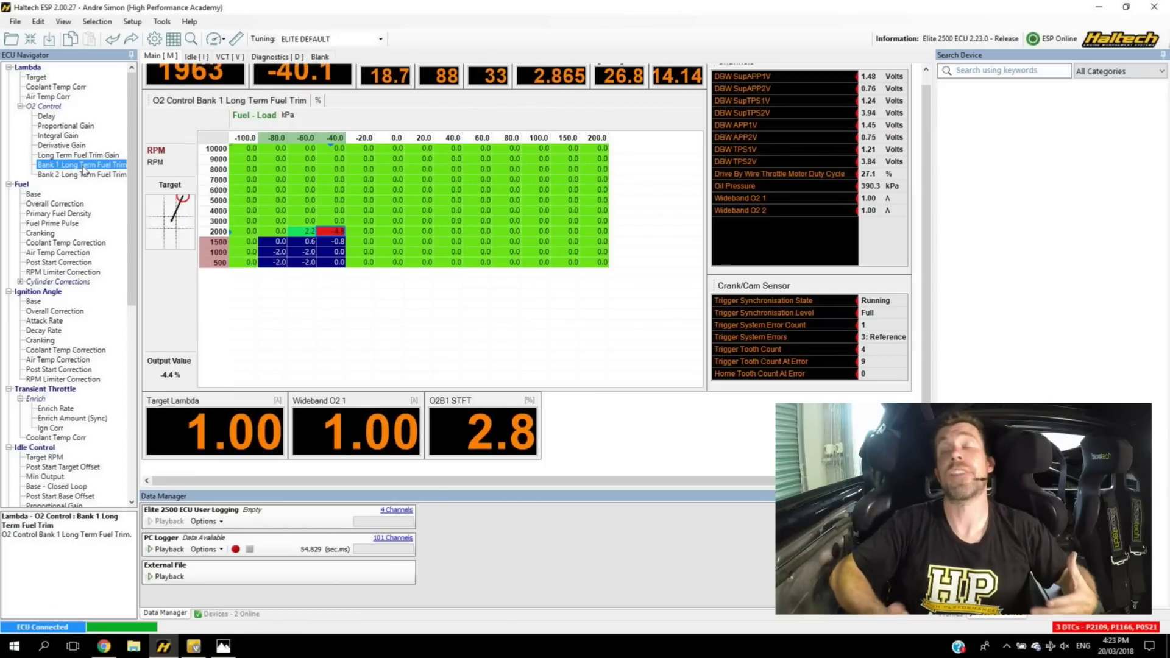
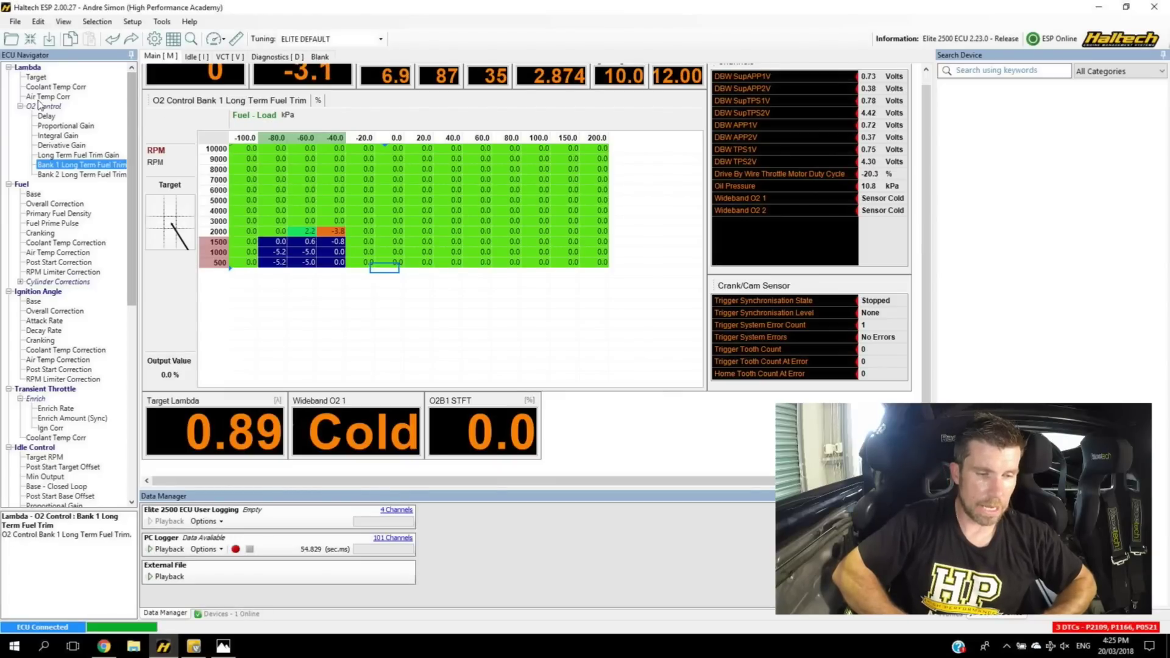
Examine the target lambda coolant and air temperature correction tables, including the air temperature cells from 60 to 120 °C
{"action": "left_click", "coordinate": [21, 106]}
{"action": "left_click", "coordinate": [54, 87]}
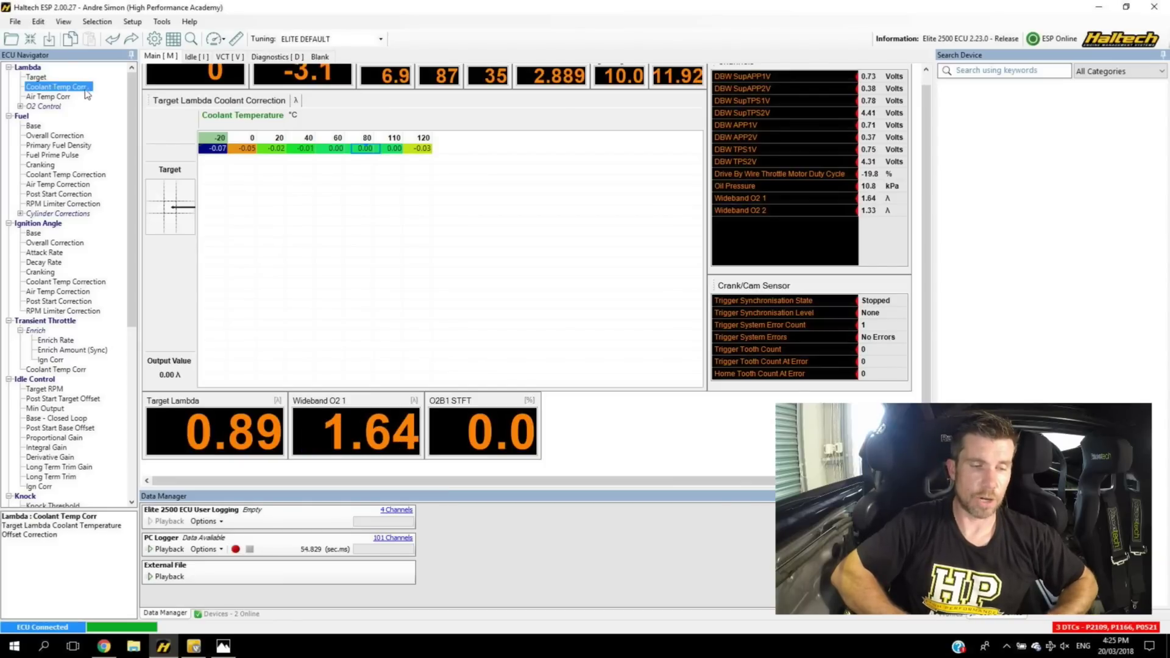
{"action": "left_click", "coordinate": [66, 99]}
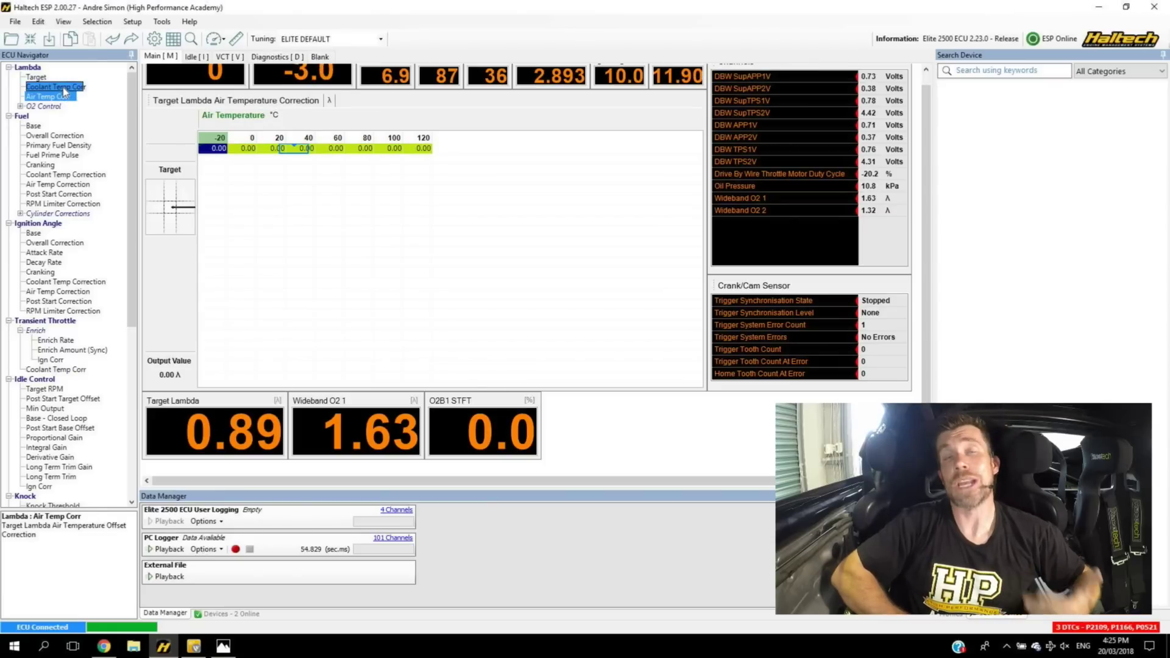
{"action": "left_click", "coordinate": [63, 87]}
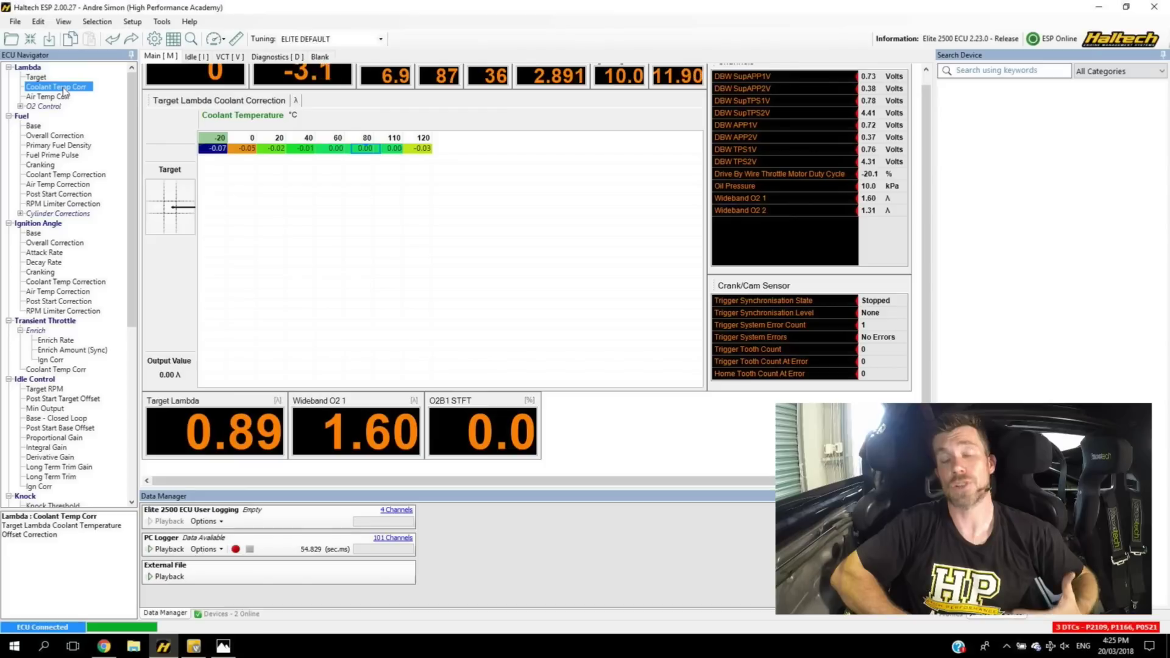
{"action": "mouse_move", "coordinate": [311, 131]}
{"action": "left_mouse_down"}
{"action": "mouse_move", "coordinate": [200, 140]}
{"action": "mouse_move", "coordinate": [228, 166]}
{"action": "mouse_move", "coordinate": [297, 169]}
{"action": "mouse_move", "coordinate": [329, 156]}
{"action": "mouse_move", "coordinate": [311, 135]}
{"action": "left_mouse_up"}
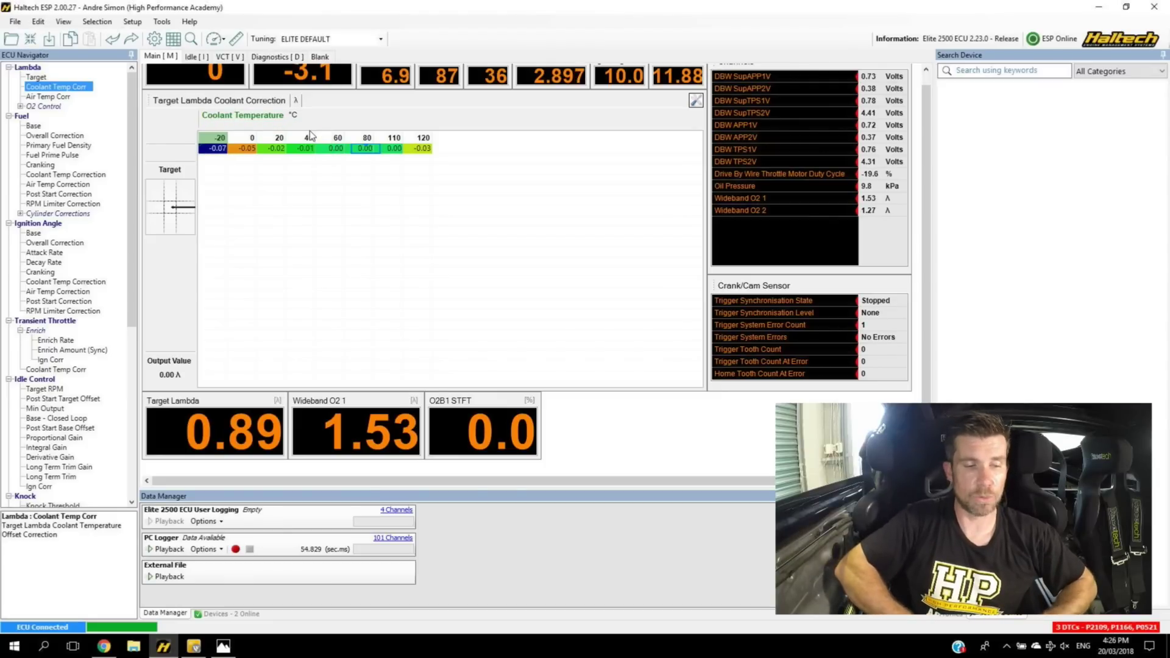
{"action": "left_click", "coordinate": [58, 98]}
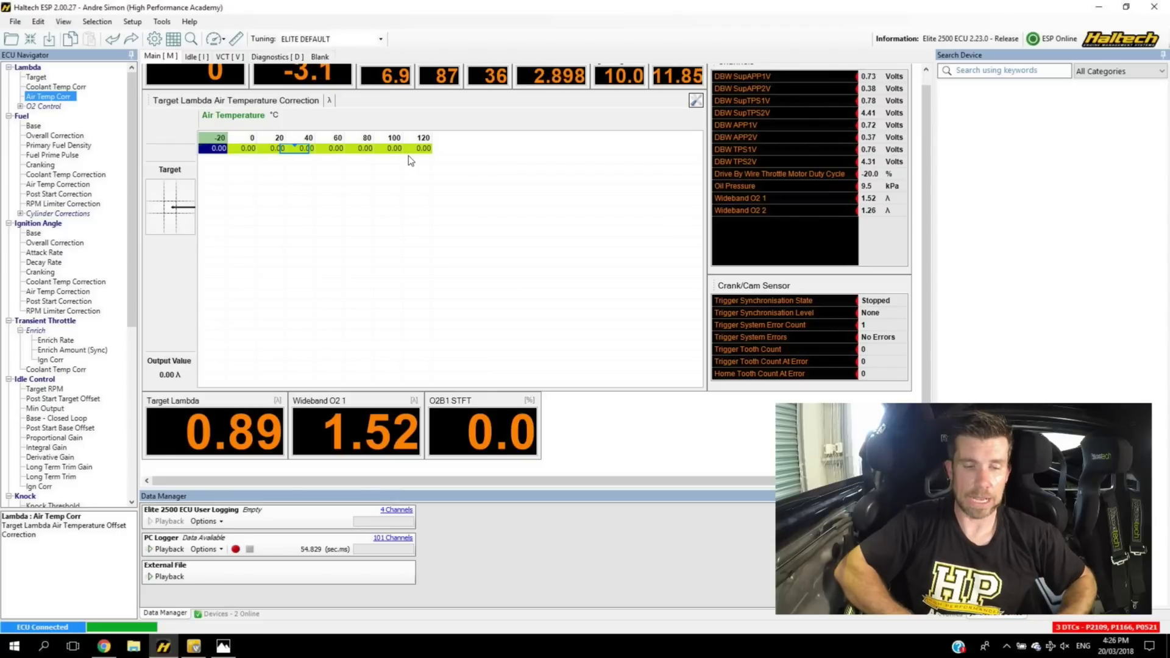
{"action": "mouse_move", "coordinate": [405, 128]}
{"action": "left_mouse_down"}
{"action": "mouse_move", "coordinate": [346, 122]}
{"action": "mouse_move", "coordinate": [311, 142]}
{"action": "mouse_move", "coordinate": [323, 163]}
{"action": "mouse_move", "coordinate": [401, 172]}
{"action": "mouse_move", "coordinate": [434, 155]}
{"action": "mouse_move", "coordinate": [412, 130]}
{"action": "left_mouse_up"}
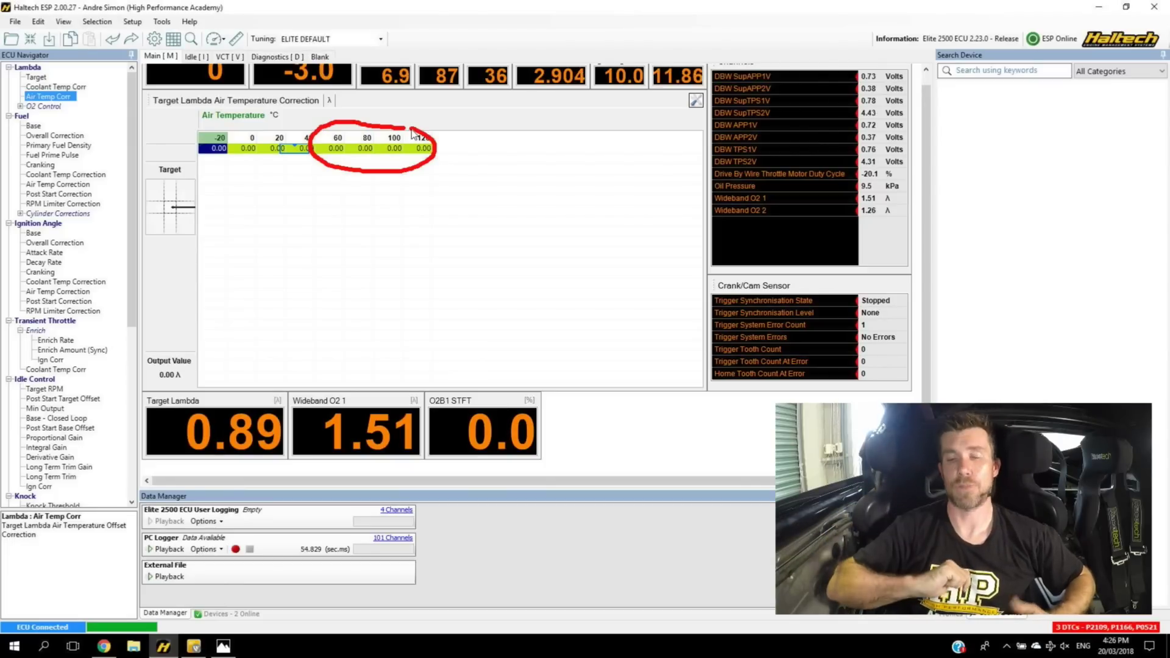
{"action": "key", "text": "Escape"}
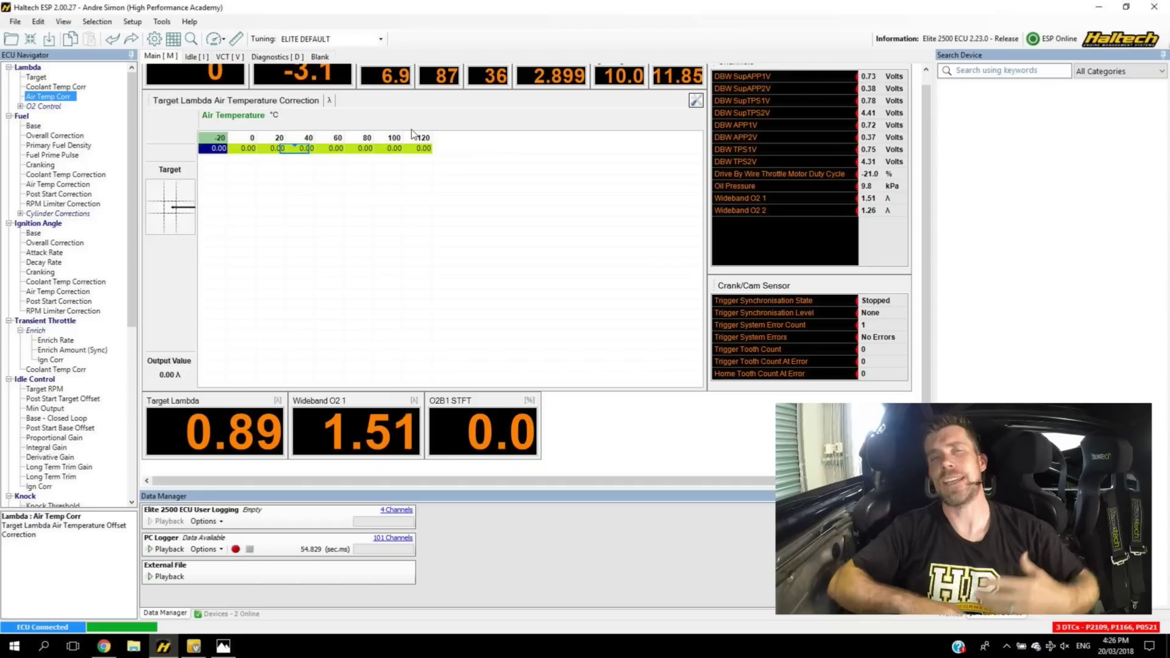